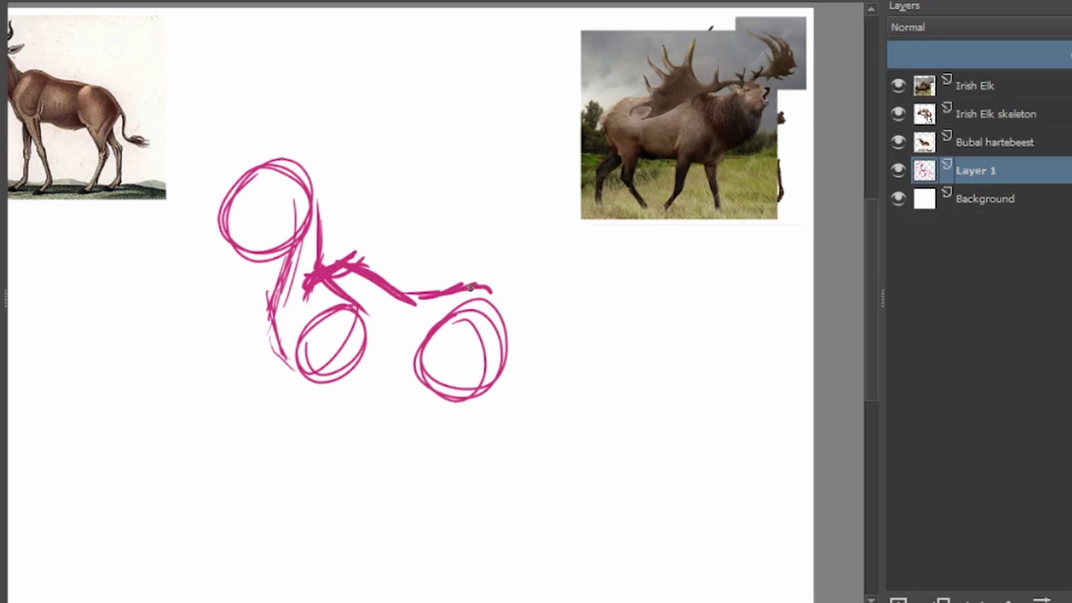
Step: Select the head and neck of the sketch, move them away from the shoulder, and tilt them slightly clockwise
{"action": "left_click_drag", "start_coordinate": [255, 163], "coordinate": [262, 168]}
{"action": "key", "text": "ctrl+t"}
{"action": "left_click_drag", "start_coordinate": [270, 231], "coordinate": [230, 220]}
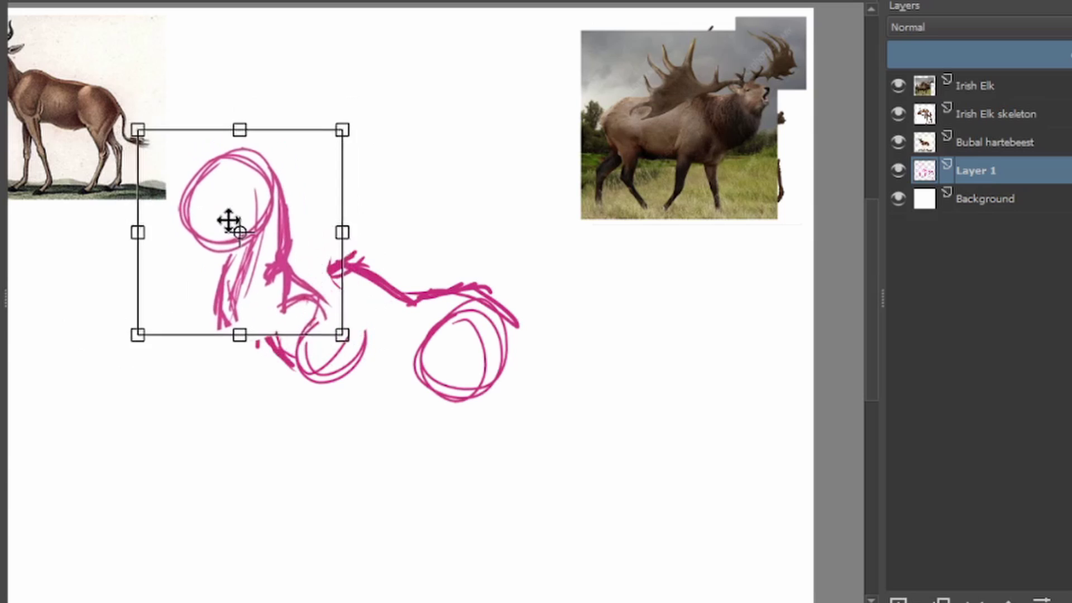
{"action": "key", "text": "Return"}
{"action": "mouse_move", "coordinate": [170, 133]}
{"action": "left_mouse_down"}
{"action": "mouse_move", "coordinate": [227, 359]}
{"action": "mouse_move", "coordinate": [173, 134]}
{"action": "left_mouse_up"}
{"action": "key", "text": "ctrl+t"}
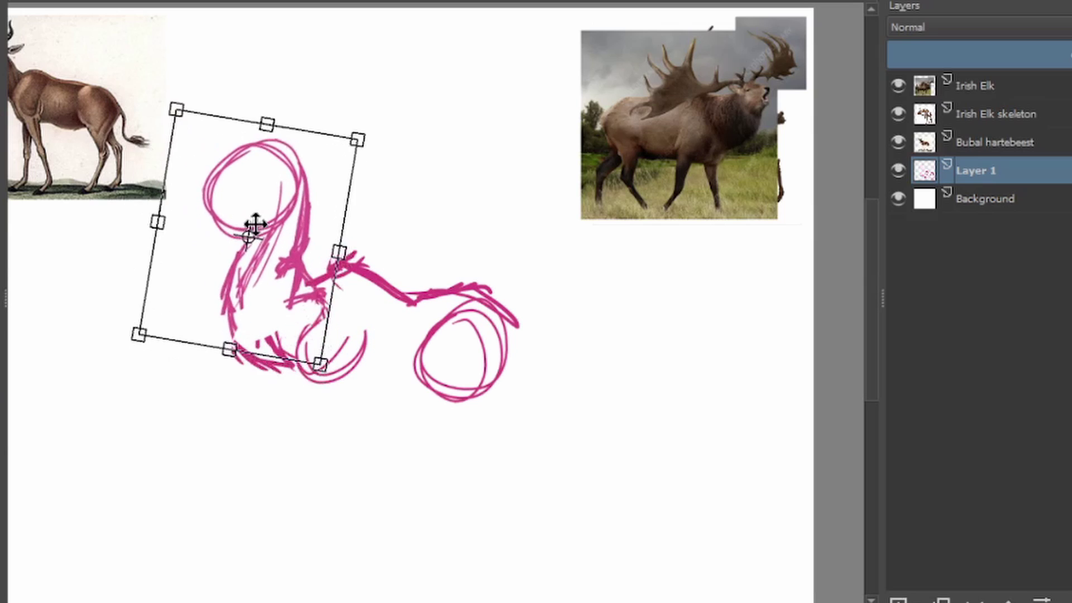
{"action": "key", "text": "Return"}
Step: Sketch the chest and the two front legs down to the hoof, checking the Irish Elk skeleton reference
{"action": "key", "text": "minus"}
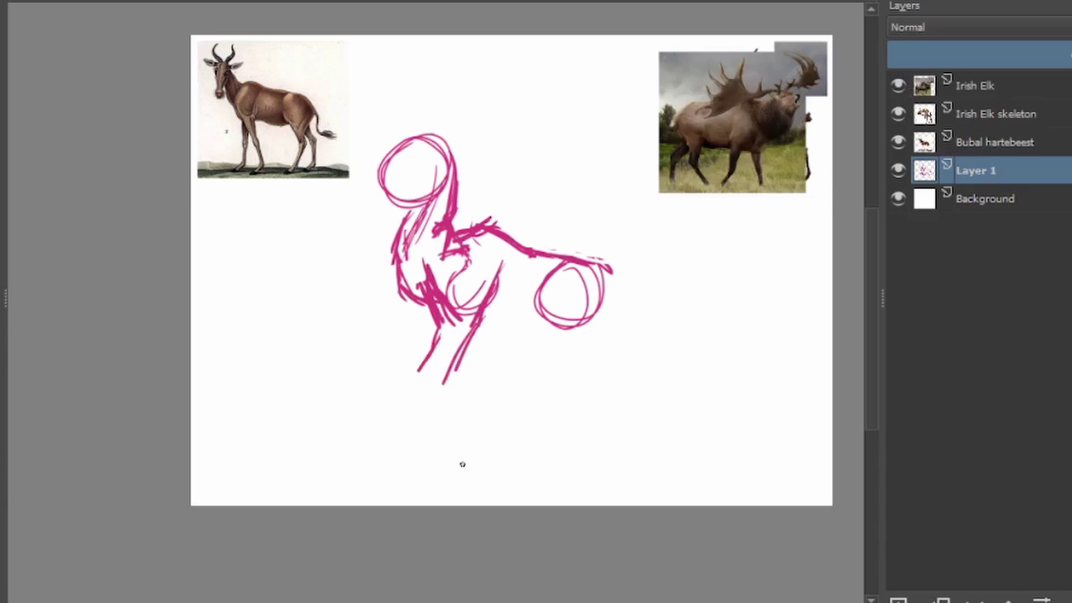
{"action": "left_click", "coordinate": [898, 84]}
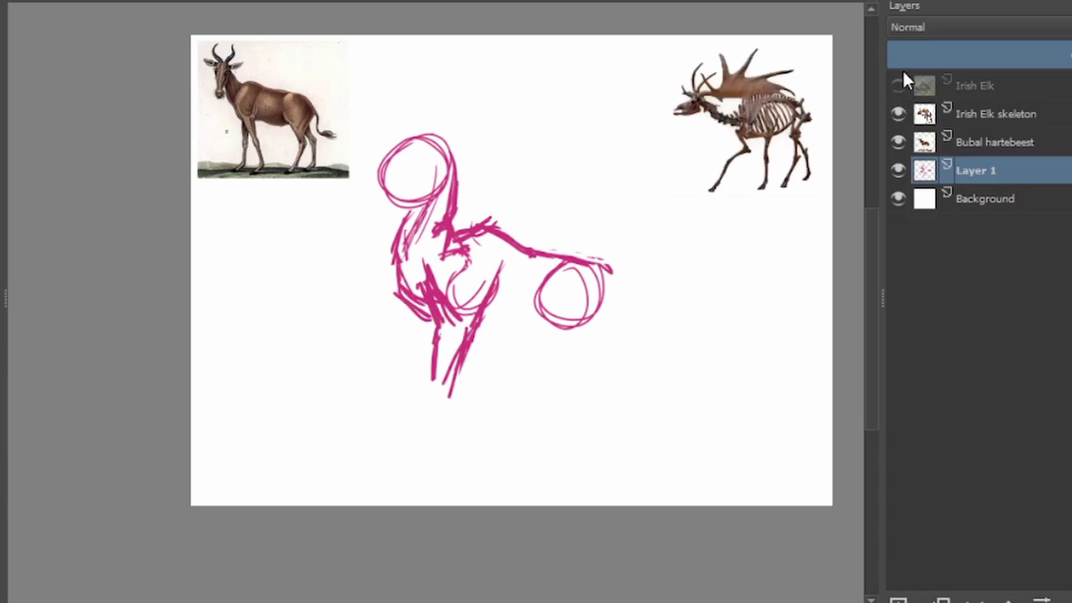
{"action": "left_click", "coordinate": [899, 84]}
{"action": "left_click_drag", "start_coordinate": [410, 262], "coordinate": [407, 320]}
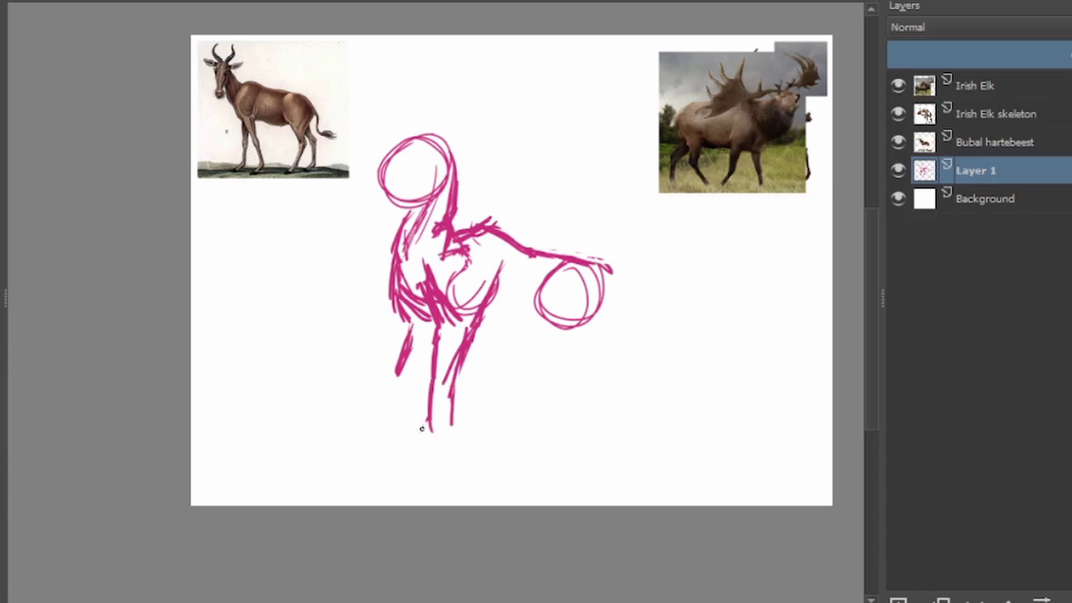
{"action": "left_click_drag", "start_coordinate": [454, 423], "coordinate": [444, 464]}
{"action": "left_click_drag", "start_coordinate": [431, 429], "coordinate": [447, 463]}
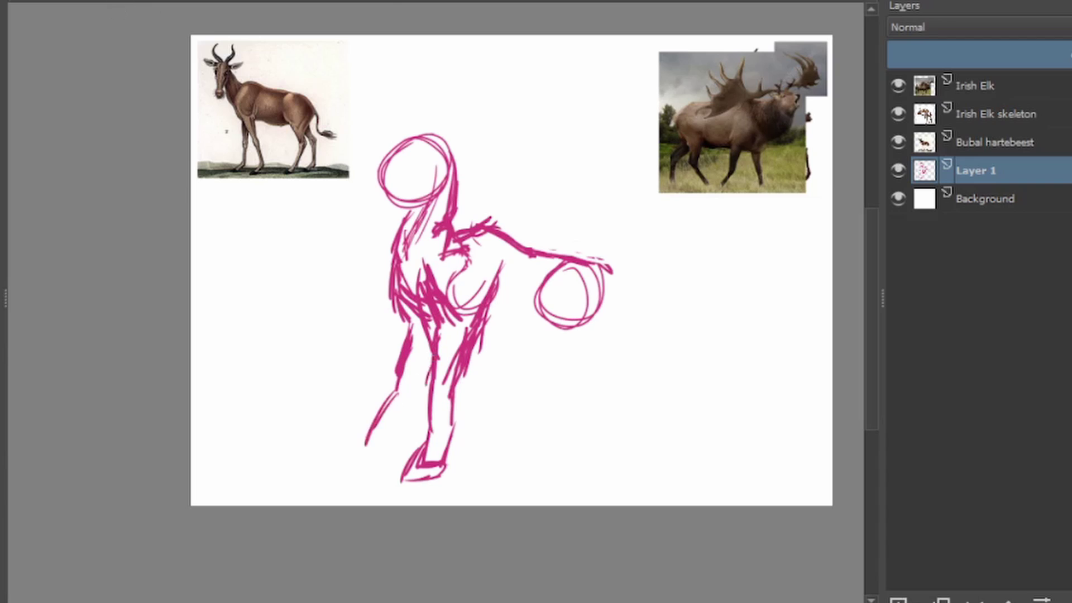
Step: Sketch the belly, rump, tail and hoofed hind legs, using the Bubal hartebeest picture as reference
{"action": "scroll", "coordinate": [385, 392], "scroll_direction": "up", "scroll_amount": 5}
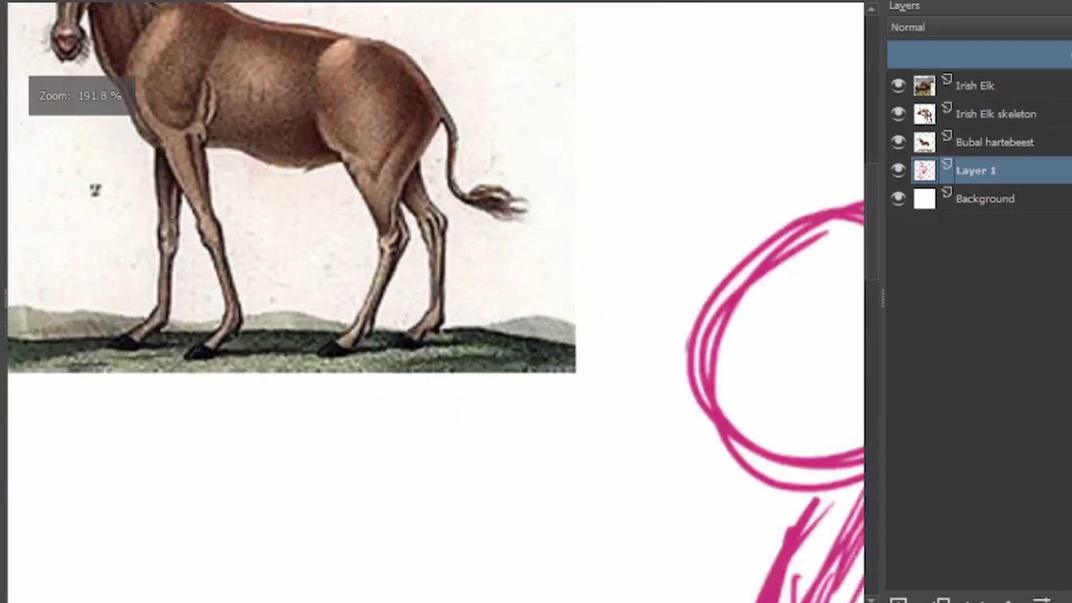
{"action": "scroll", "coordinate": [385, 392], "scroll_direction": "down", "scroll_amount": 6}
{"action": "scroll", "coordinate": [386, 392], "scroll_direction": "up", "scroll_amount": 2}
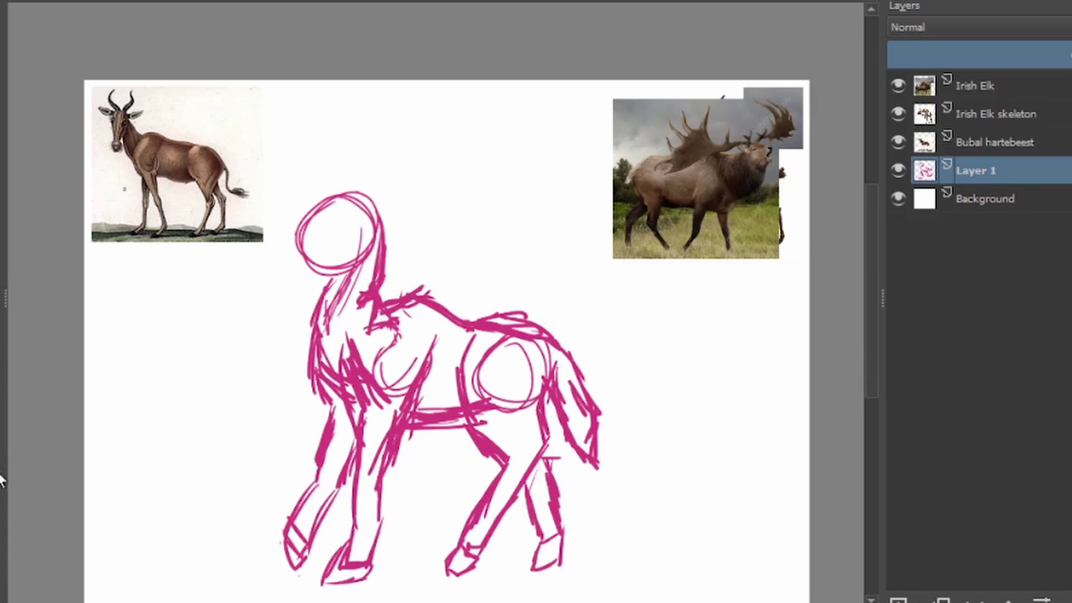
Step: Sketch the eye and muzzle on the head circle and rework the chin and mouth strokes
{"action": "scroll", "coordinate": [507, 394], "scroll_direction": "up", "scroll_amount": 3}
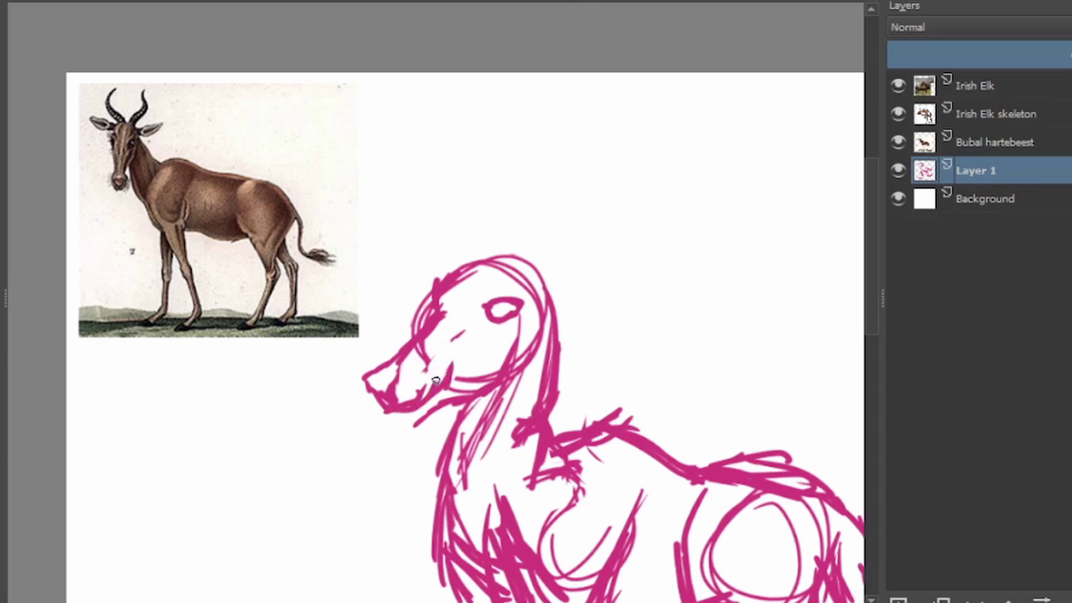
{"action": "scroll", "coordinate": [415, 427], "scroll_direction": "up", "scroll_amount": 3}
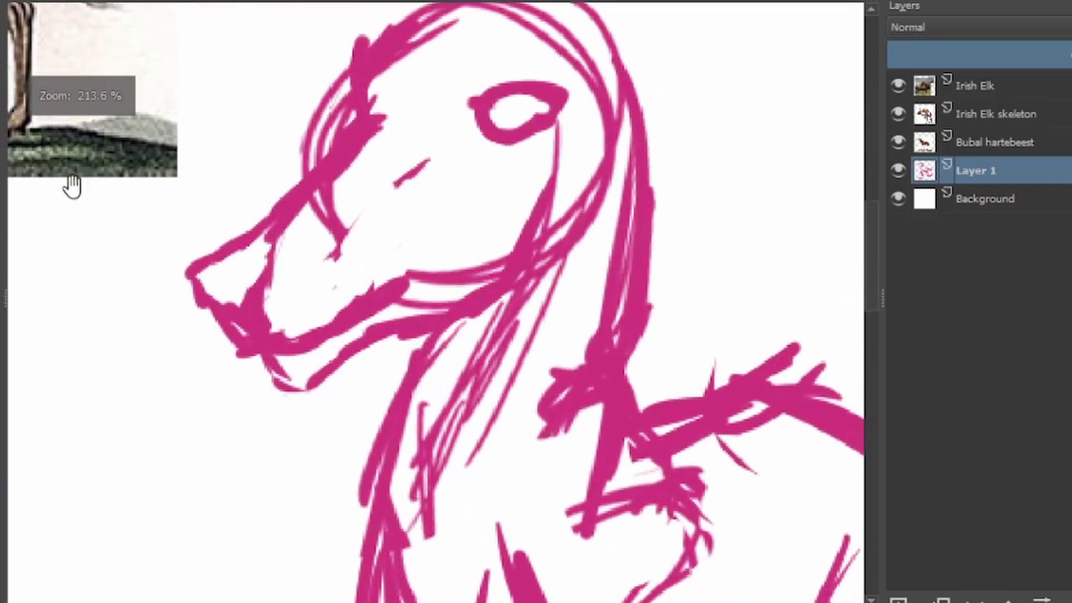
{"action": "key", "text": "ctrl+z"}
{"action": "key", "text": "ctrl+z"}
{"action": "key", "text": "ctrl+z"}
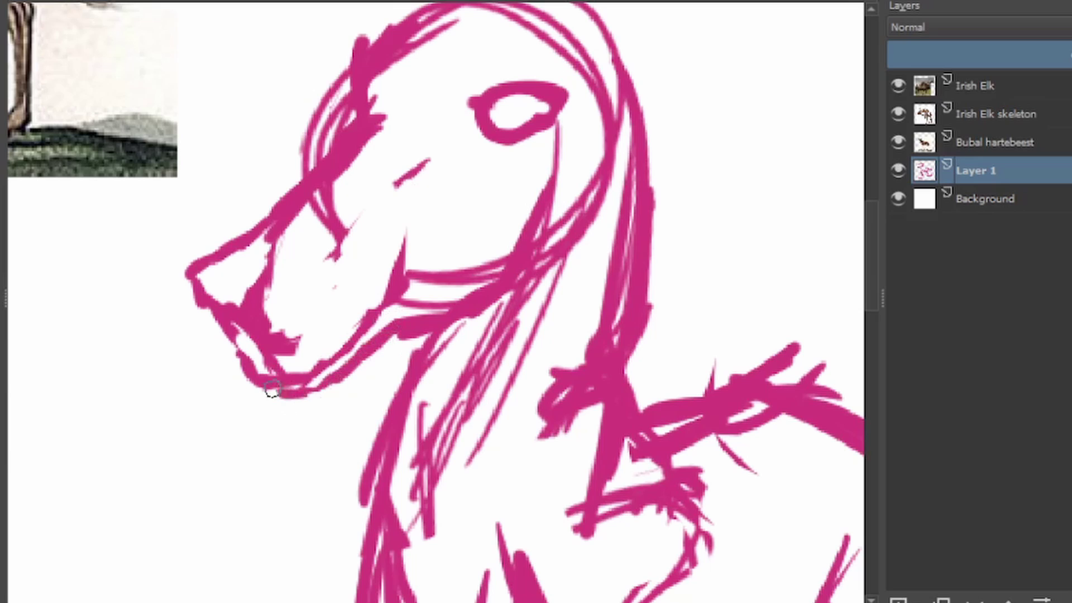
{"action": "key", "text": "ctrl+z"}
{"action": "key", "text": "ctrl+z"}
{"action": "mouse_move", "coordinate": [343, 226]}
{"action": "left_mouse_down"}
{"action": "mouse_move", "coordinate": [328, 329]}
{"action": "mouse_move", "coordinate": [268, 374]}
{"action": "left_mouse_up"}
{"action": "scroll", "coordinate": [362, 265], "scroll_direction": "down", "scroll_amount": 2}
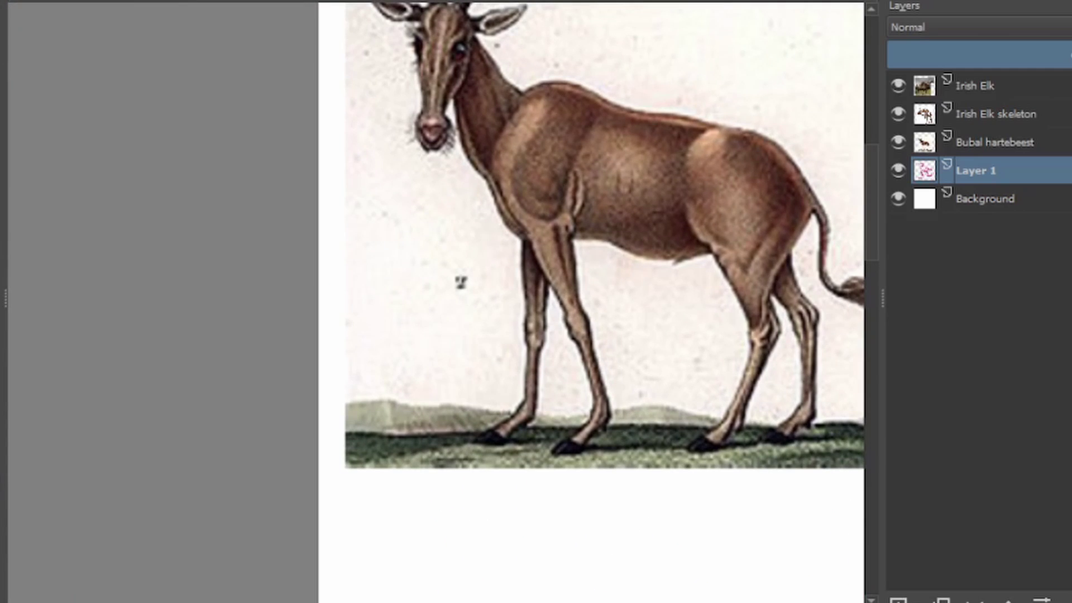
Step: Reshape the deep chin into a slimmer lower jaw with a separate mouth line
{"action": "scroll", "coordinate": [461, 282], "scroll_direction": "up", "scroll_amount": 2}
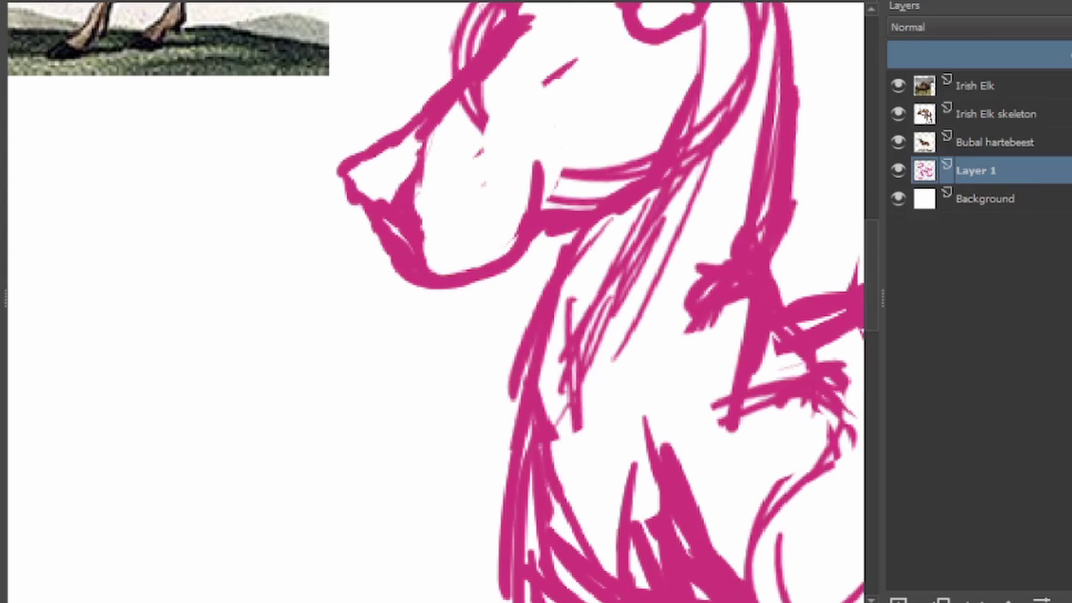
{"action": "left_click_drag", "start_coordinate": [425, 134], "coordinate": [444, 271]}
{"action": "left_click_drag", "start_coordinate": [495, 167], "coordinate": [586, 148]}
{"action": "key", "text": "ctrl+z"}
{"action": "key", "text": "ctrl+z"}
{"action": "left_click_drag", "start_coordinate": [502, 117], "coordinate": [483, 156]}
{"action": "left_click_drag", "start_coordinate": [391, 240], "coordinate": [533, 206]}
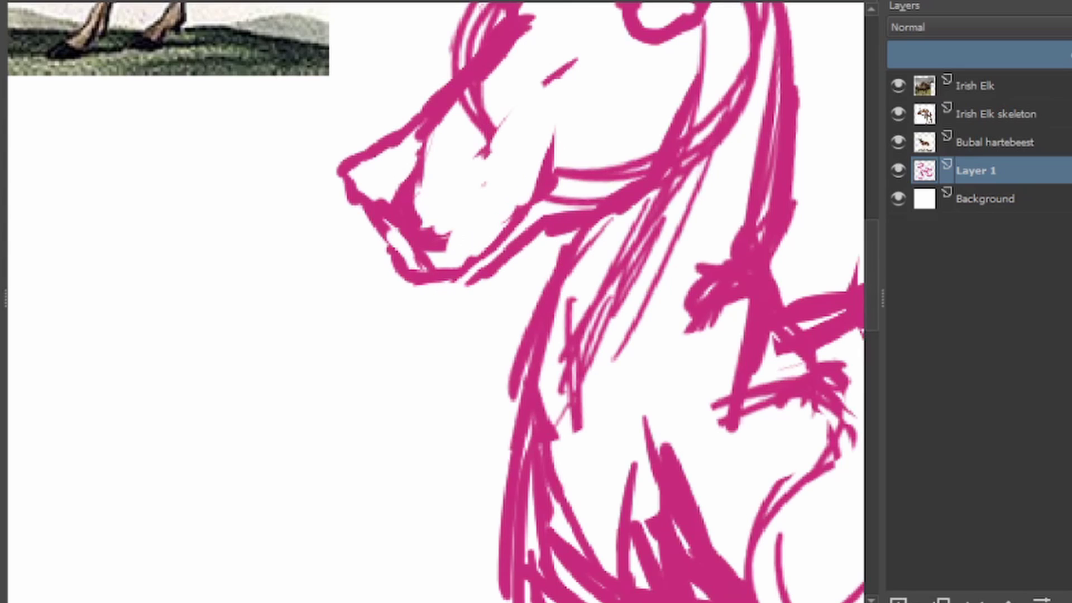
Step: Close the lower jaw outline with a shallower curve running from the nose tip to the throat
{"action": "left_click_drag", "start_coordinate": [561, 130], "coordinate": [412, 254]}
{"action": "key", "text": "ctrl+z"}
{"action": "left_click_drag", "start_coordinate": [544, 230], "coordinate": [436, 258]}
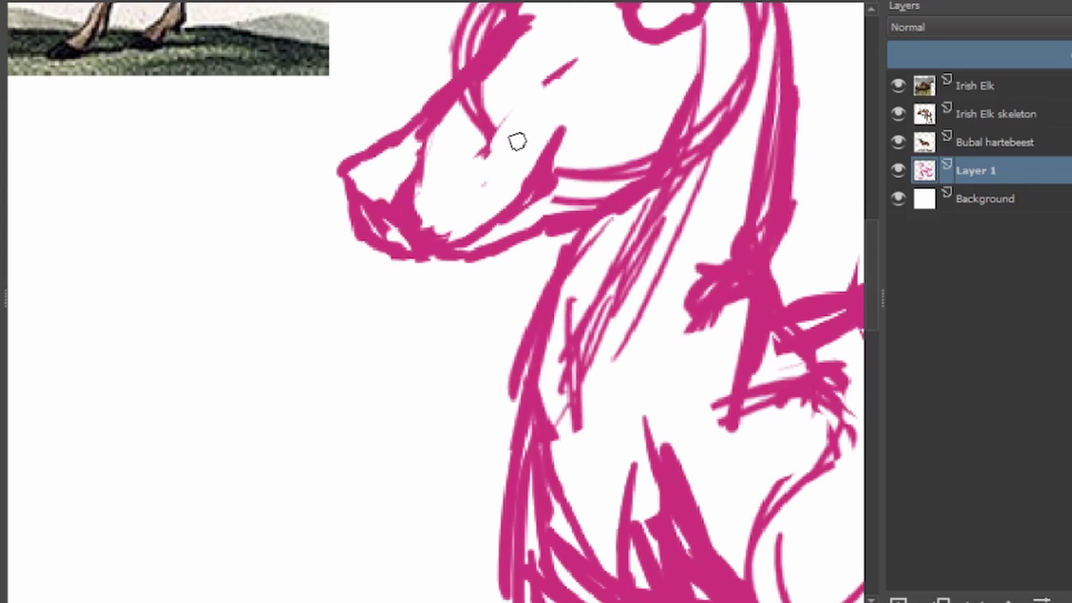
{"action": "left_click_drag", "start_coordinate": [553, 128], "coordinate": [550, 234]}
{"action": "key", "text": "ctrl+z"}
Step: Thicken the mouth corner and rework the jawline toward the throat, comparing with the animal references
{"action": "scroll", "coordinate": [563, 198], "scroll_direction": "down", "scroll_amount": 5}
{"action": "scroll", "coordinate": [613, 227], "scroll_direction": "up", "scroll_amount": 5}
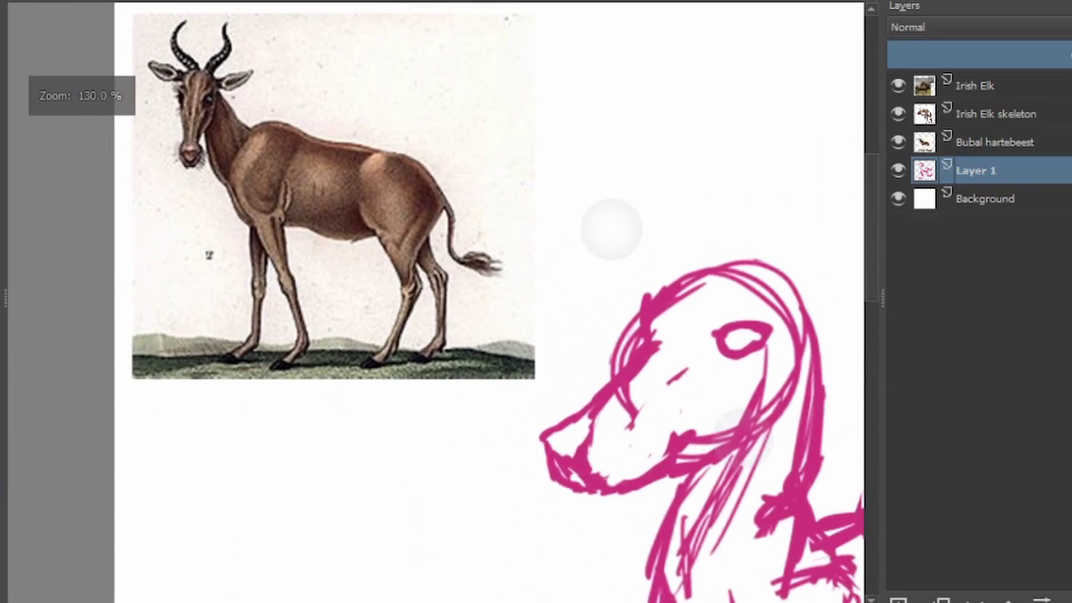
{"action": "left_click", "coordinate": [898, 86]}
{"action": "left_click", "coordinate": [898, 85]}
{"action": "scroll", "coordinate": [251, 223], "scroll_direction": "down", "scroll_amount": 2}
{"action": "scroll", "coordinate": [467, 318], "scroll_direction": "up", "scroll_amount": 2}
{"action": "left_click_drag", "start_coordinate": [419, 260], "coordinate": [339, 373]}
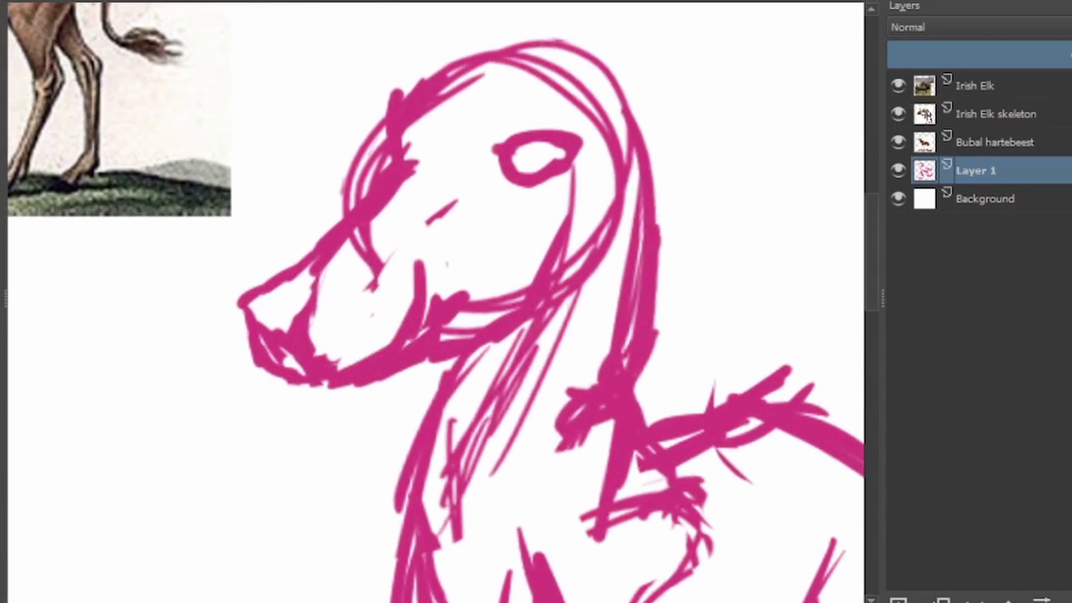
{"action": "left_click_drag", "start_coordinate": [513, 328], "coordinate": [332, 356]}
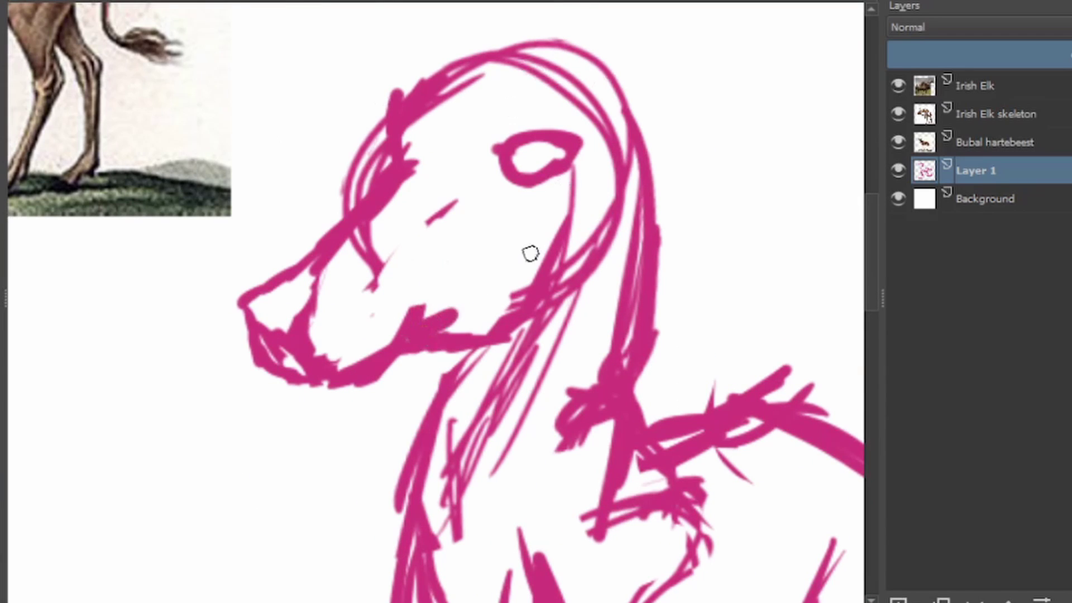
Step: Round off the nose tip, fill in the nostril, and extend the diagonal line down the face
{"action": "left_click_drag", "start_coordinate": [241, 323], "coordinate": [279, 390]}
{"action": "left_click_drag", "start_coordinate": [333, 256], "coordinate": [313, 340]}
{"action": "left_click_drag", "start_coordinate": [449, 211], "coordinate": [385, 264]}
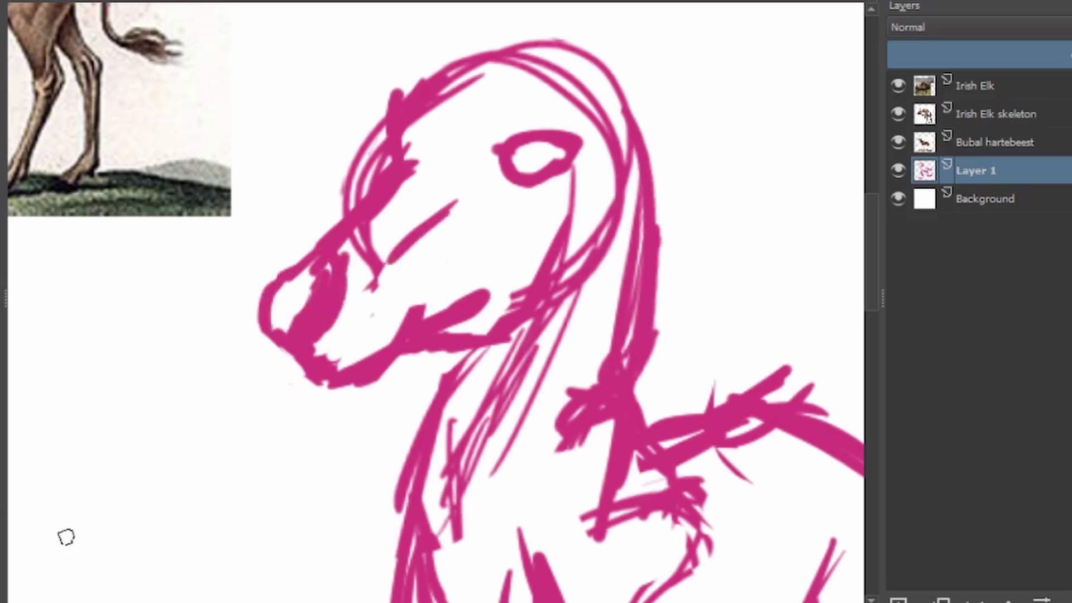
Step: Clean up the heavy strokes at the corner of the mouth
{"action": "scroll", "coordinate": [835, 471], "scroll_direction": "down", "scroll_amount": 4}
{"action": "scroll", "coordinate": [260, 179], "scroll_direction": "up", "scroll_amount": 5}
{"action": "scroll", "coordinate": [259, 180], "scroll_direction": "down", "scroll_amount": 2}
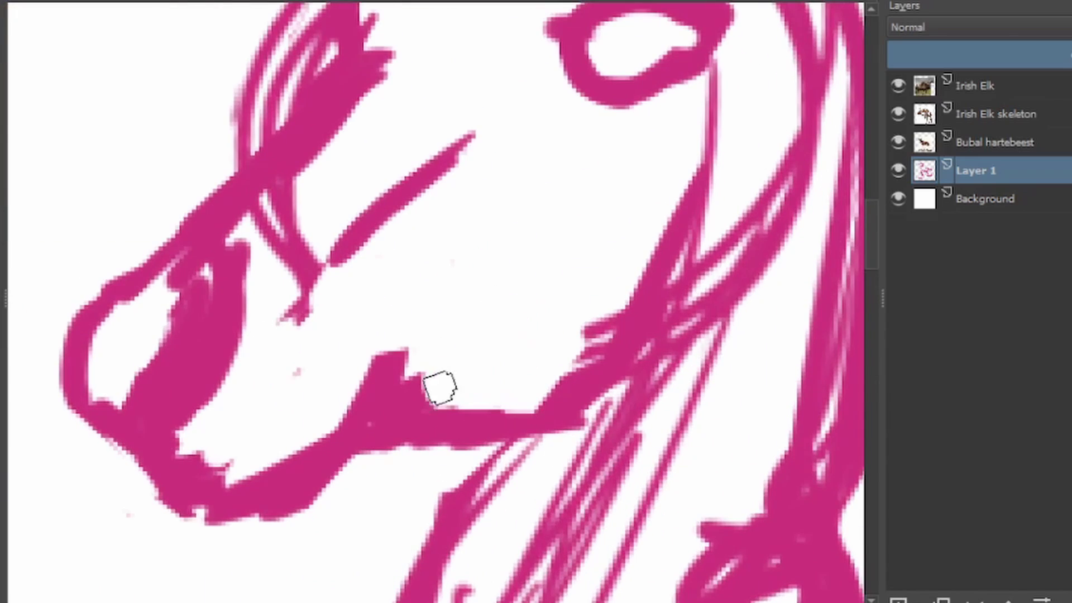
{"action": "left_click_drag", "start_coordinate": [437, 383], "coordinate": [395, 407]}
Step: Draw two pointed, leaf-shaped ears, one on each side of the head
{"action": "scroll", "coordinate": [395, 407], "scroll_direction": "down", "scroll_amount": 3}
{"action": "scroll", "coordinate": [460, 259], "scroll_direction": "up", "scroll_amount": 2}
{"action": "scroll", "coordinate": [440, 288], "scroll_direction": "up", "scroll_amount": 2}
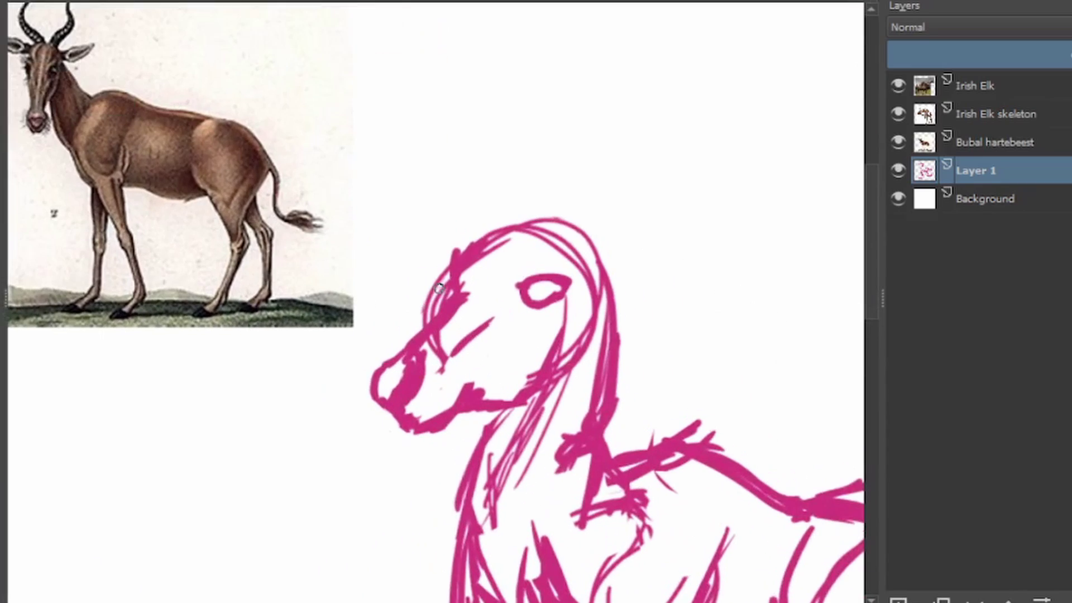
{"action": "left_click_drag", "start_coordinate": [746, 247], "coordinate": [610, 288]}
{"action": "left_click_drag", "start_coordinate": [478, 243], "coordinate": [447, 239]}
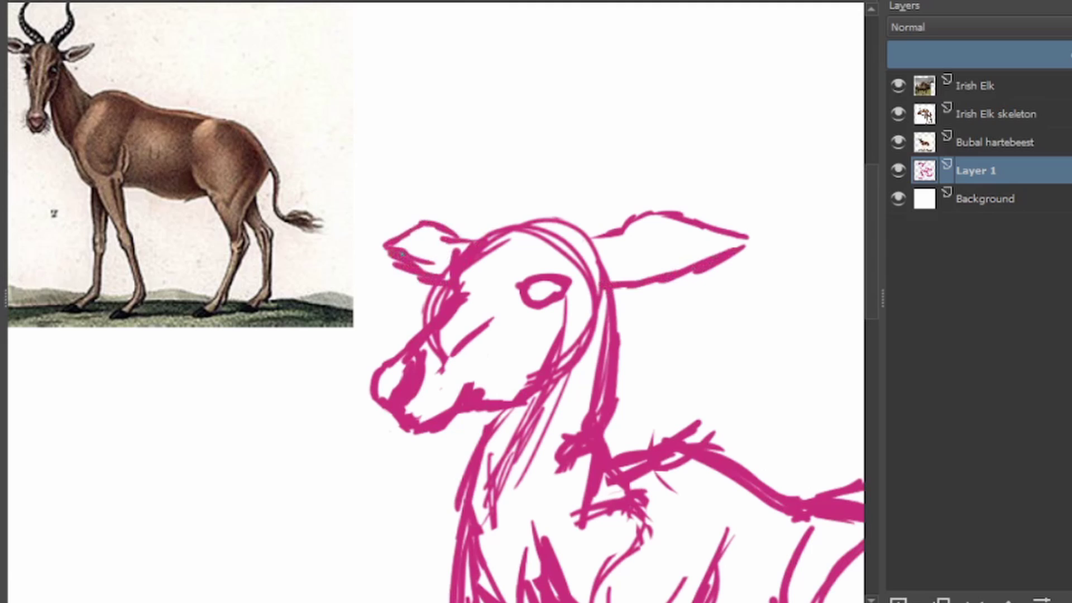
Step: Select the longer near ear and adjust its placement against the head
{"action": "scroll", "coordinate": [611, 279], "scroll_direction": "down", "scroll_amount": 3}
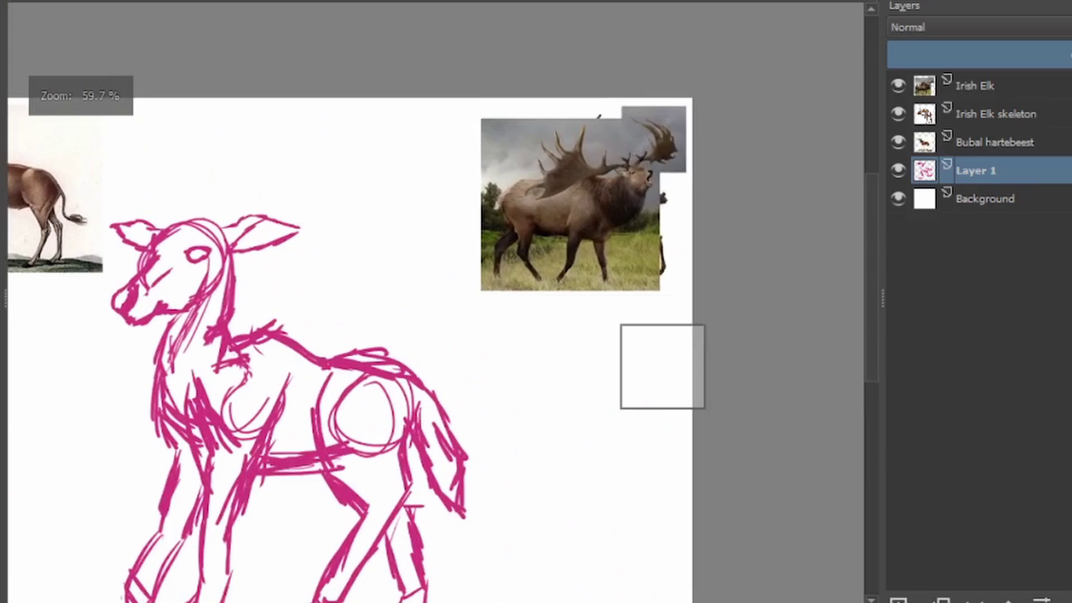
{"action": "scroll", "coordinate": [160, 255], "scroll_direction": "up", "scroll_amount": 3}
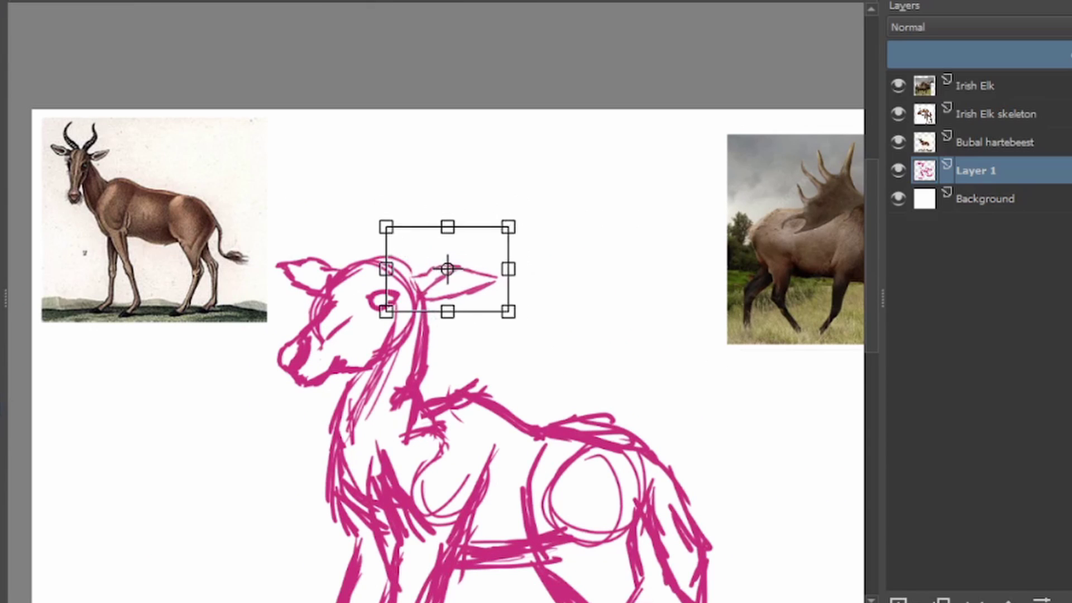
{"action": "scroll", "coordinate": [38, 373], "scroll_direction": "up", "scroll_amount": 4}
{"action": "scroll", "coordinate": [348, 216], "scroll_direction": "down", "scroll_amount": 2}
{"action": "mouse_move", "coordinate": [432, 276]}
{"action": "left_mouse_down"}
{"action": "mouse_move", "coordinate": [348, 215]}
{"action": "mouse_move", "coordinate": [229, 302]}
{"action": "left_mouse_up"}
Step: Add a raised crown between the ears and a stroke along the back of the cheek
{"action": "scroll", "coordinate": [275, 438], "scroll_direction": "down", "scroll_amount": 3}
{"action": "scroll", "coordinate": [435, 301], "scroll_direction": "up", "scroll_amount": 3}
{"action": "left_click_drag", "start_coordinate": [503, 173], "coordinate": [472, 276]}
{"action": "left_click_drag", "start_coordinate": [441, 281], "coordinate": [345, 329]}
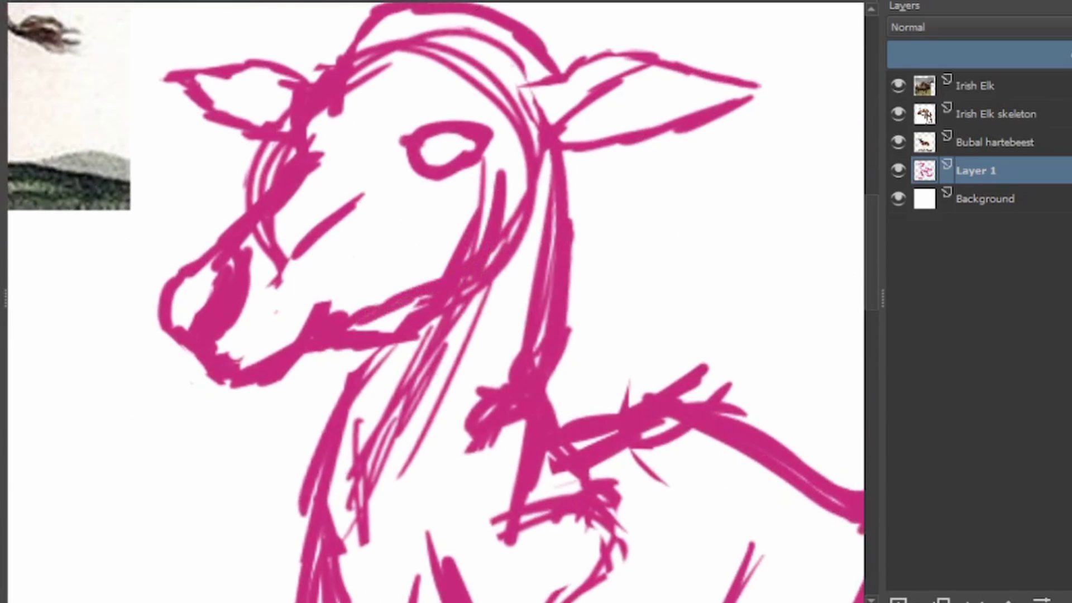
{"action": "key", "text": "ctrl+z"}
Step: Apply a perspective transform to the whole sketch, pulling the head-side upper corner outward and the lower corner inward
{"action": "scroll", "coordinate": [521, 210], "scroll_direction": "down", "scroll_amount": 5}
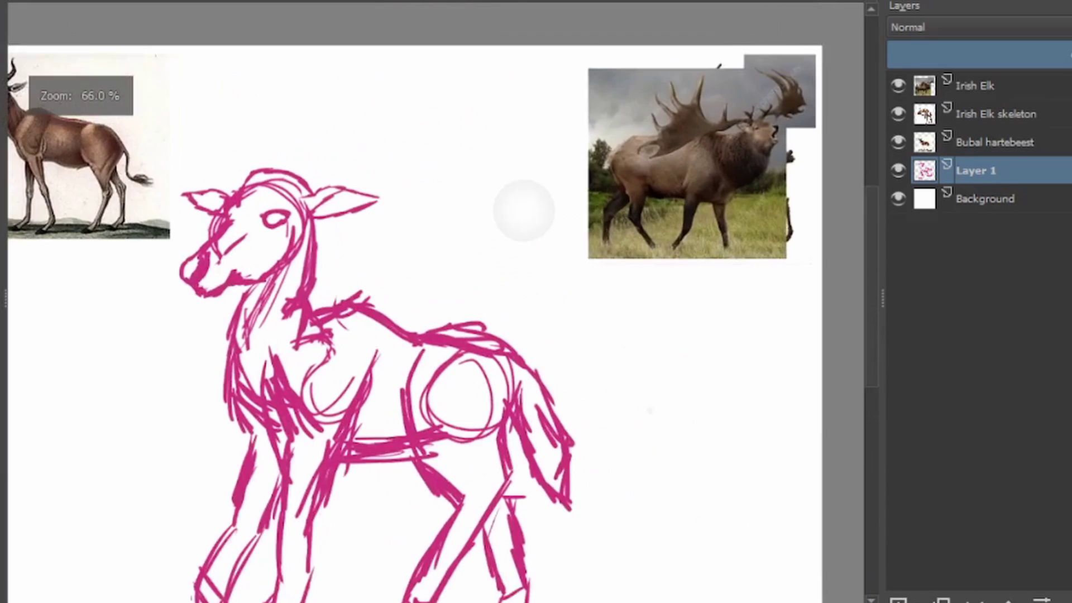
{"action": "key", "text": "ctrl+t"}
{"action": "right_click", "coordinate": [457, 354]}
{"action": "left_click", "coordinate": [516, 391]}
{"action": "left_click_drag", "start_coordinate": [275, 222], "coordinate": [260, 194]}
{"action": "left_click_drag", "start_coordinate": [269, 553], "coordinate": [282, 552]}
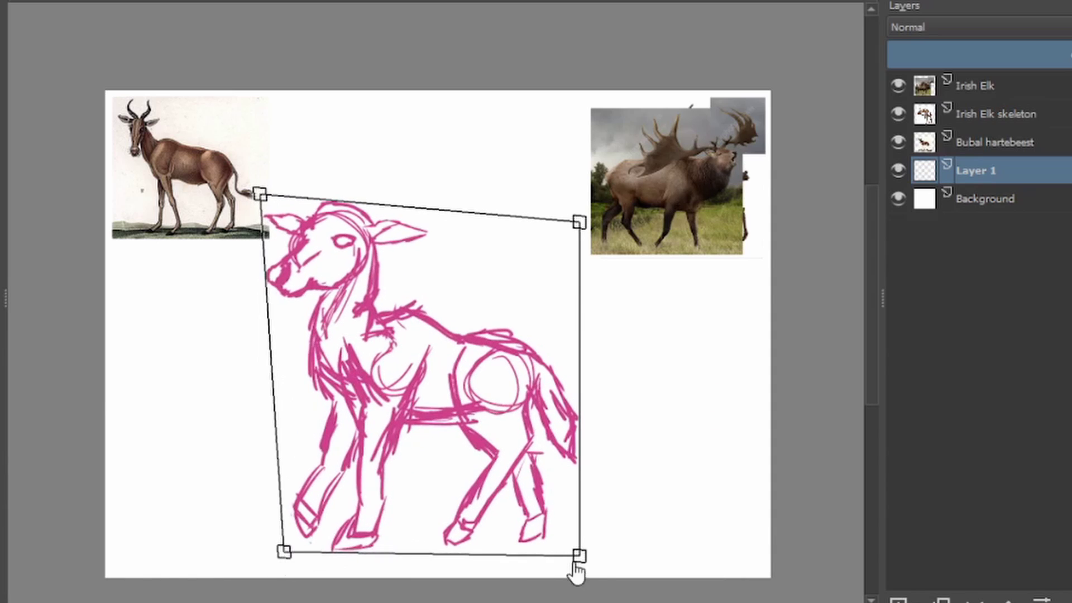
{"action": "key", "text": "ctrl+r"}
Step: Draw a short curved horn above each side of the head and redraw the jaw and chin with a cleaner line
{"action": "scroll", "coordinate": [484, 362], "scroll_direction": "up", "scroll_amount": 5}
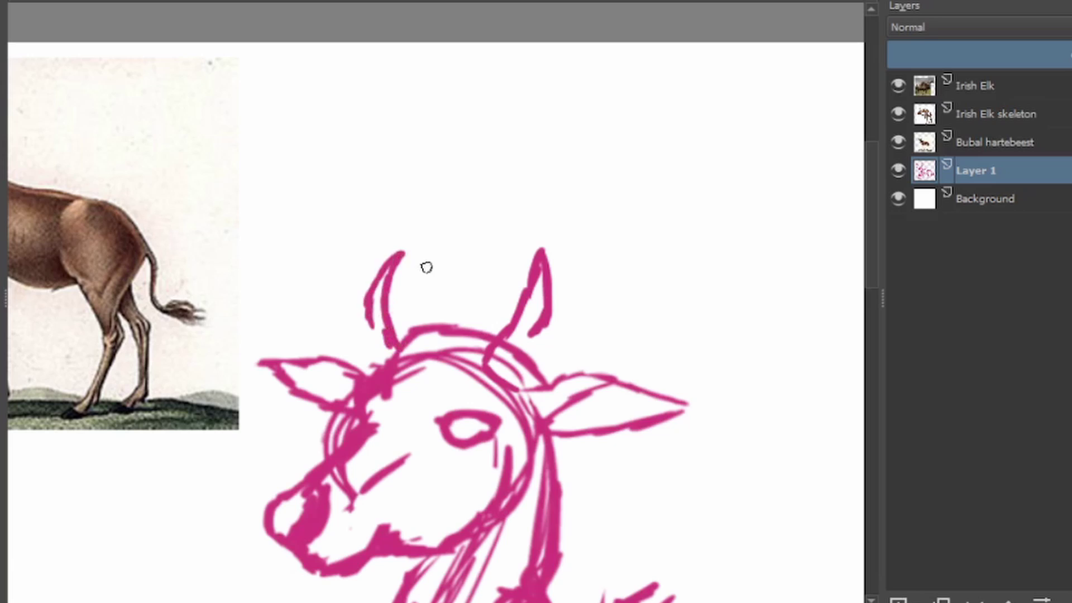
{"action": "scroll", "coordinate": [426, 267], "scroll_direction": "up", "scroll_amount": 2}
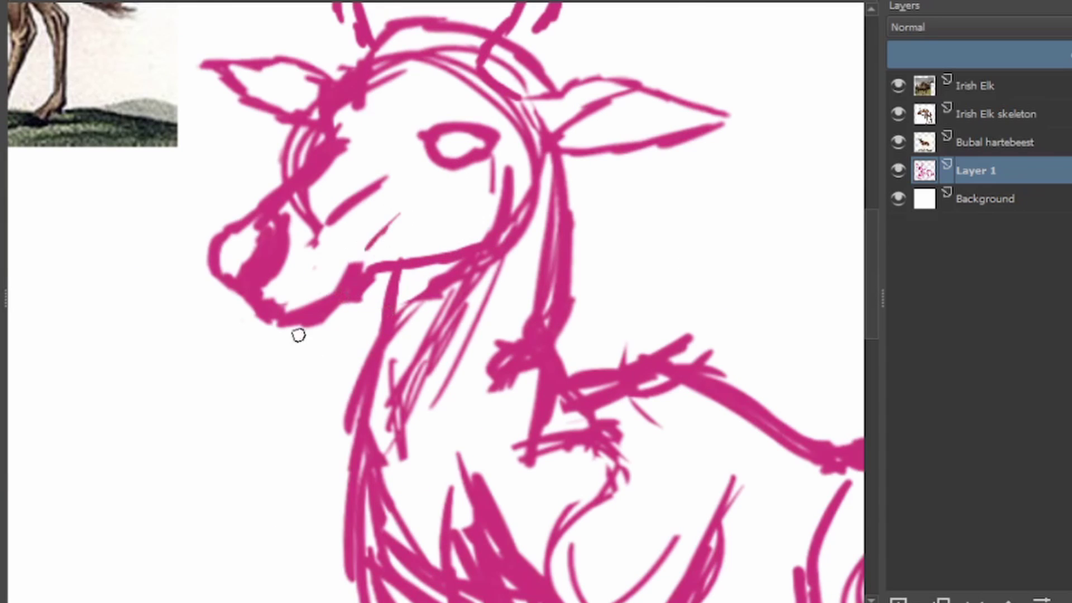
{"action": "key", "text": "ctrl+z"}
{"action": "mouse_move", "coordinate": [368, 257]}
{"action": "left_mouse_down"}
{"action": "mouse_move", "coordinate": [280, 304]}
{"action": "mouse_move", "coordinate": [250, 300]}
{"action": "left_mouse_up"}
{"action": "key", "text": "ctrl+z"}
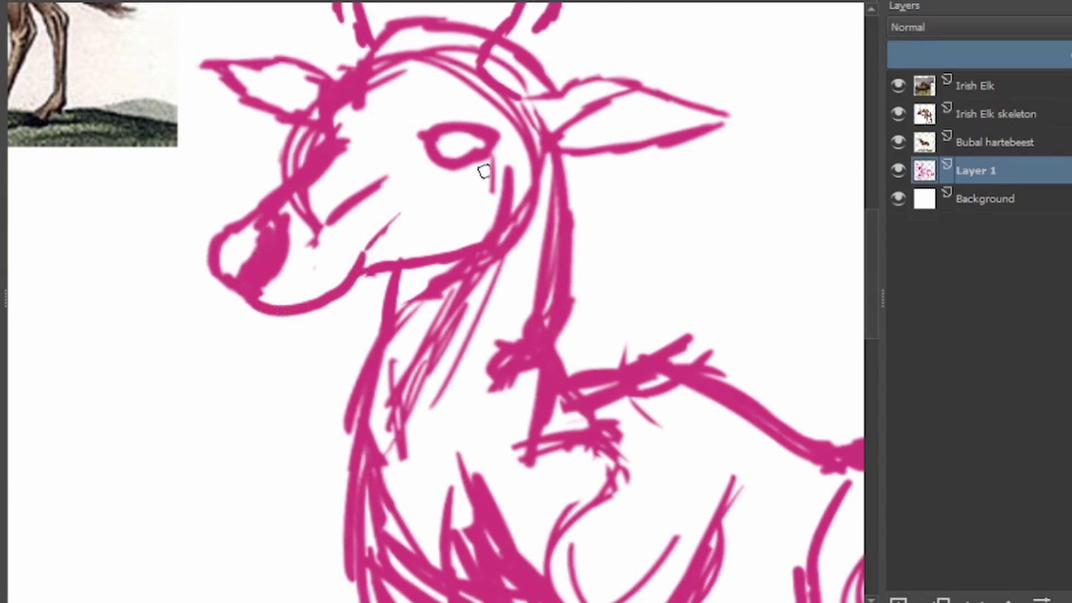
Step: Draw the outer contours of a swept-back antler behind the head, with a wavy upper tine and a pointed lower tine
{"action": "scroll", "coordinate": [69, 332], "scroll_direction": "down", "scroll_amount": 3}
{"action": "scroll", "coordinate": [70, 332], "scroll_direction": "up", "scroll_amount": 2}
{"action": "left_click_drag", "start_coordinate": [310, 325], "coordinate": [410, 266]}
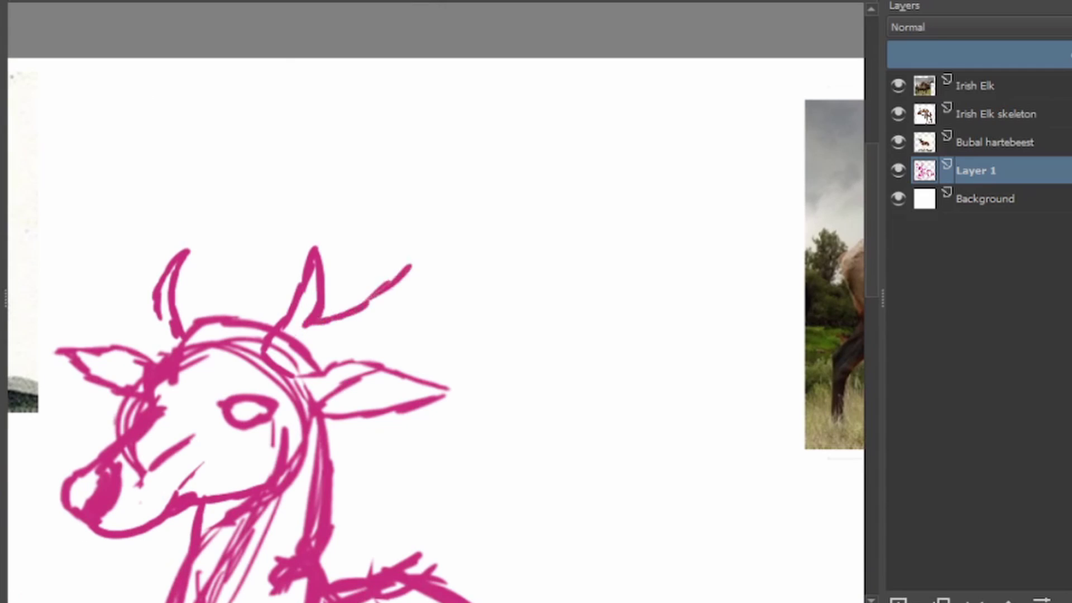
{"action": "scroll", "coordinate": [641, 166], "scroll_direction": "down", "scroll_amount": 3}
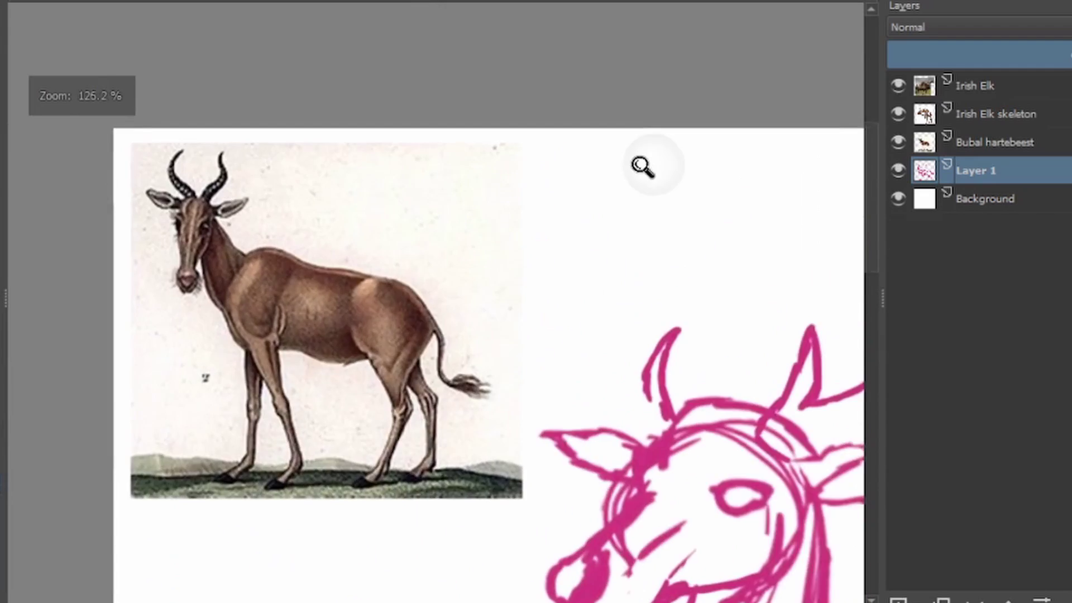
{"action": "scroll", "coordinate": [641, 165], "scroll_direction": "up", "scroll_amount": 3}
{"action": "key", "text": "ctrl+z"}
{"action": "key", "text": "ctrl+z"}
{"action": "left_click_drag", "start_coordinate": [442, 178], "coordinate": [432, 235]}
{"action": "mouse_move", "coordinate": [319, 357]}
{"action": "left_mouse_down"}
{"action": "mouse_move", "coordinate": [526, 402]}
{"action": "mouse_move", "coordinate": [617, 294]}
{"action": "mouse_move", "coordinate": [511, 318]}
{"action": "mouse_move", "coordinate": [518, 308]}
{"action": "mouse_move", "coordinate": [405, 250]}
{"action": "mouse_move", "coordinate": [423, 235]}
{"action": "left_mouse_up"}
{"action": "key", "text": "ctrl+z"}
{"action": "key", "text": "ctrl+z"}
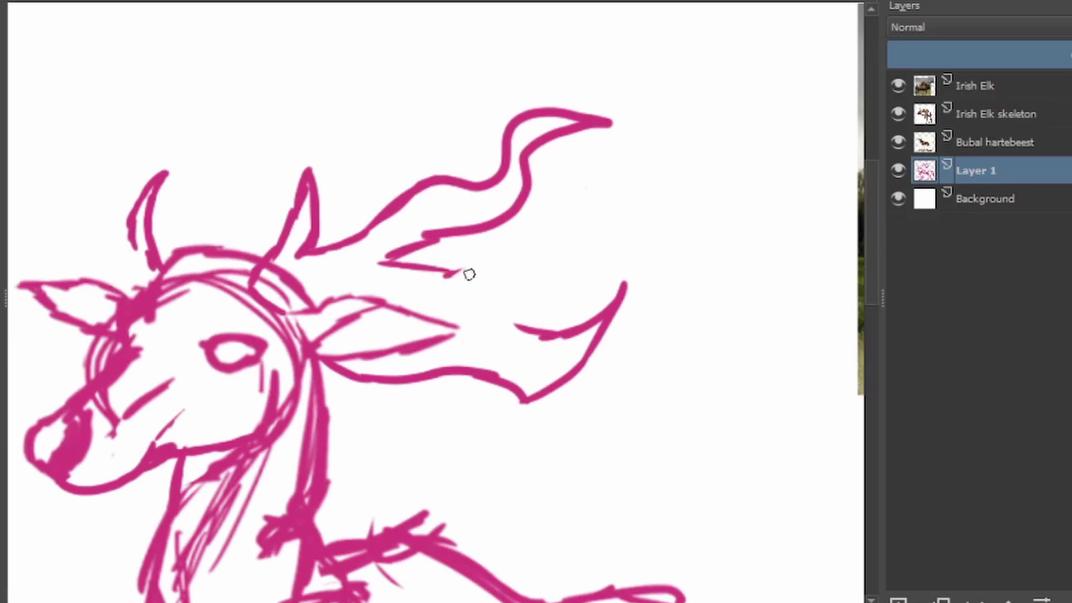
Step: Try a wavy middle tine between the antler's upper and lower points and undo its strokes
{"action": "mouse_move", "coordinate": [433, 285]}
{"action": "left_mouse_down"}
{"action": "mouse_move", "coordinate": [594, 199]}
{"action": "mouse_move", "coordinate": [459, 317]}
{"action": "left_mouse_up"}
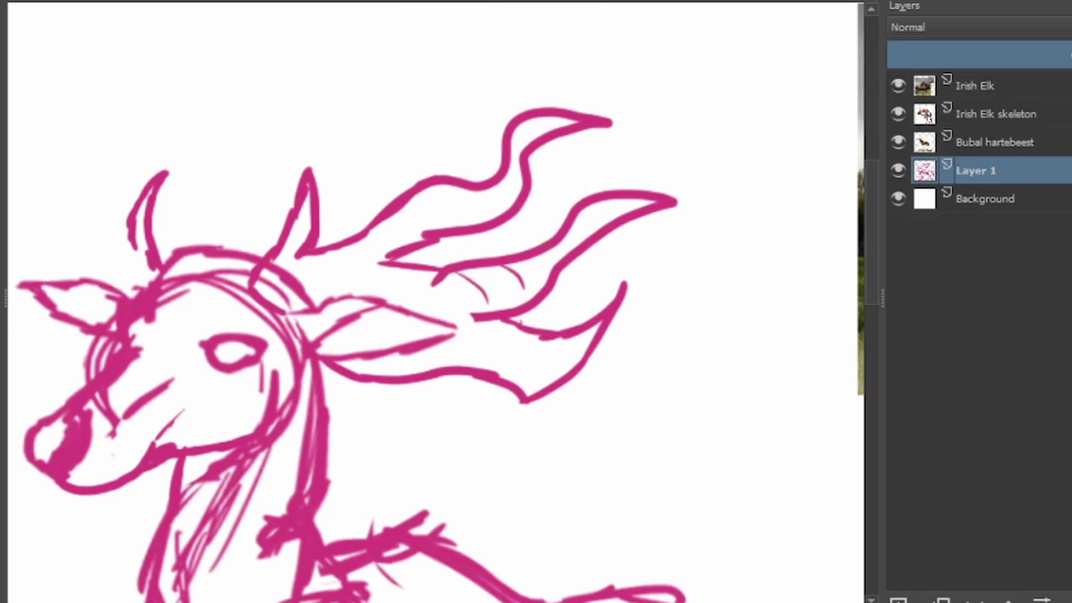
{"action": "key", "text": "ctrl+z"}
{"action": "key", "text": "ctrl+z"}
{"action": "key", "text": "ctrl+z"}
{"action": "key", "text": "ctrl+z"}
{"action": "key", "text": "ctrl+z"}
{"action": "key", "text": "ctrl+z"}
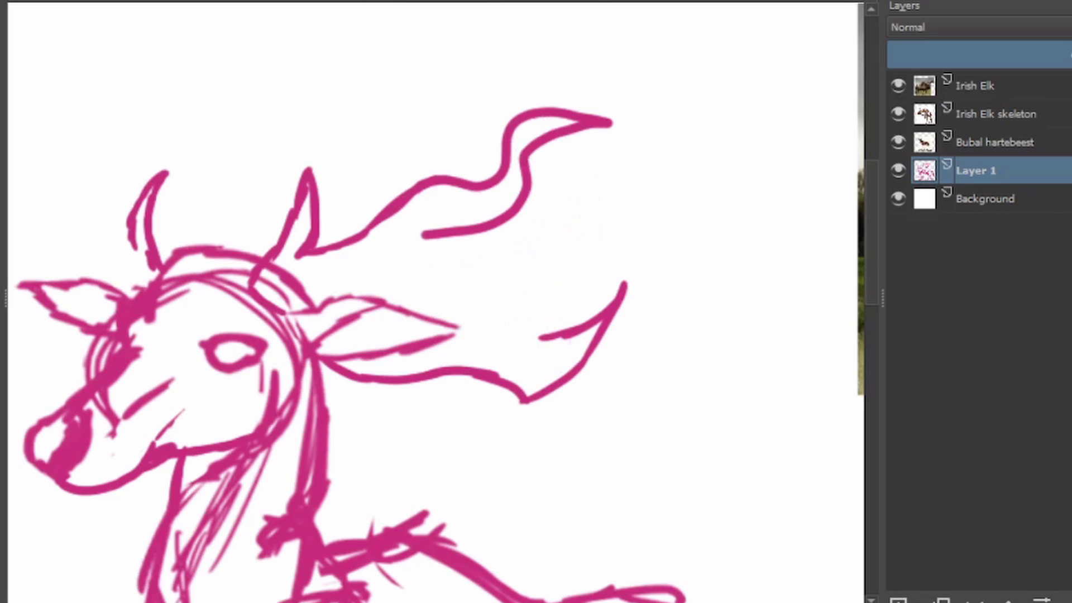
Step: Undo the wavy swept-back antler, try simple curved upper tines behind the head, and undo them
{"action": "key", "text": "ctrl+z"}
{"action": "left_click_drag", "start_coordinate": [301, 251], "coordinate": [424, 170]}
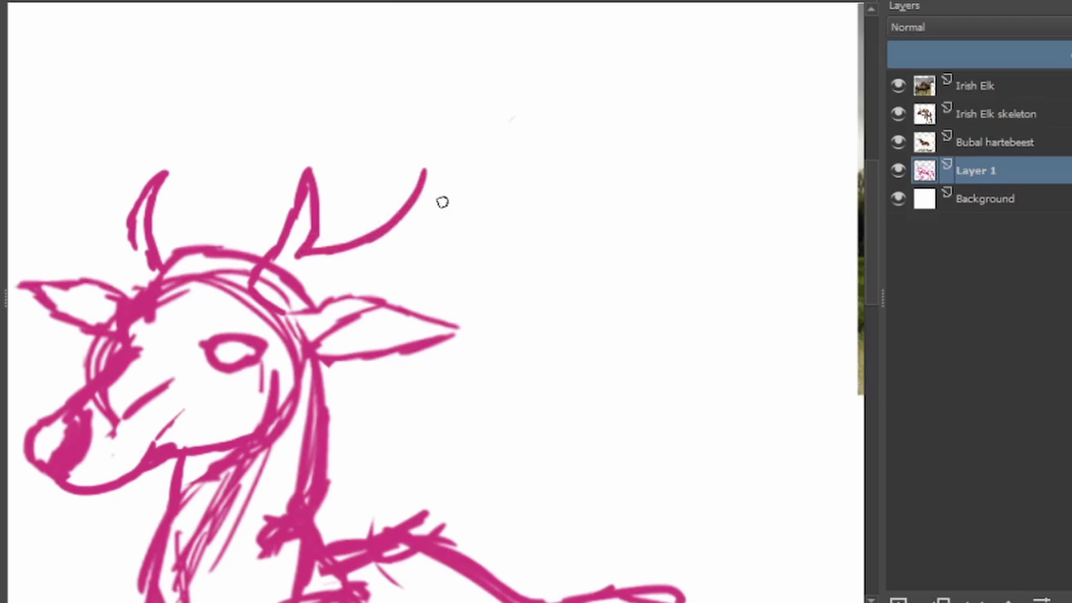
{"action": "left_click_drag", "start_coordinate": [491, 185], "coordinate": [515, 48]}
{"action": "key", "text": "ctrl+z"}
{"action": "key", "text": "ctrl+z"}
{"action": "key", "text": "ctrl+z"}
Step: Try a segmented two-branched antler behind the head, start a transform on its upper branch, and undo the whole antler
{"action": "mouse_move", "coordinate": [305, 254]}
{"action": "left_mouse_down"}
{"action": "mouse_move", "coordinate": [500, 143]}
{"action": "mouse_move", "coordinate": [521, 161]}
{"action": "left_mouse_up"}
{"action": "mouse_move", "coordinate": [543, 123]}
{"action": "left_mouse_down"}
{"action": "mouse_move", "coordinate": [591, 162]}
{"action": "mouse_move", "coordinate": [497, 223]}
{"action": "left_mouse_up"}
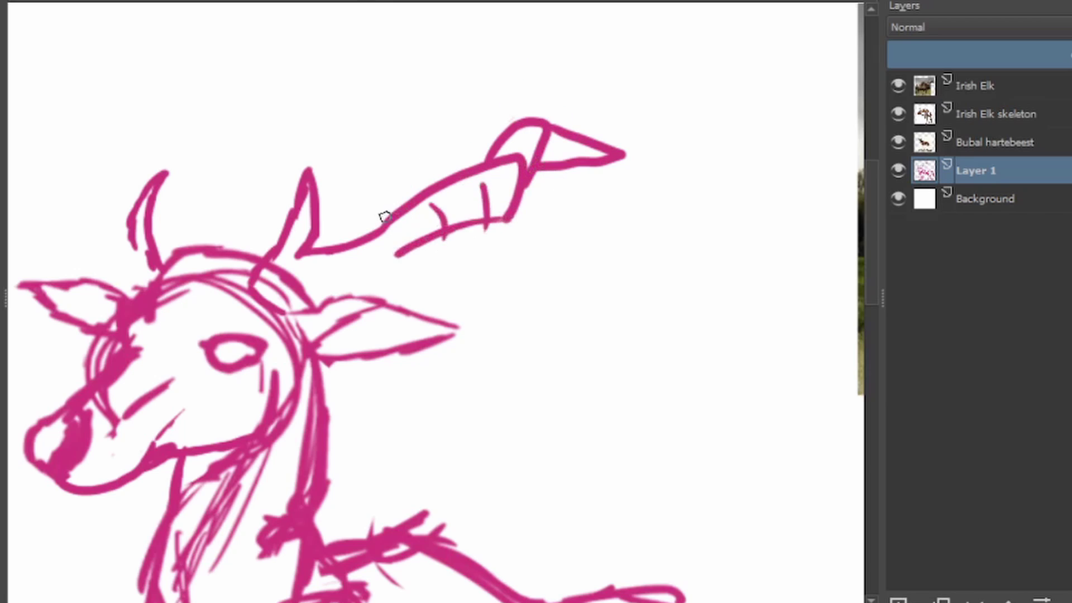
{"action": "mouse_move", "coordinate": [411, 292]}
{"action": "left_mouse_down"}
{"action": "mouse_move", "coordinate": [502, 349]}
{"action": "mouse_move", "coordinate": [533, 330]}
{"action": "left_mouse_up"}
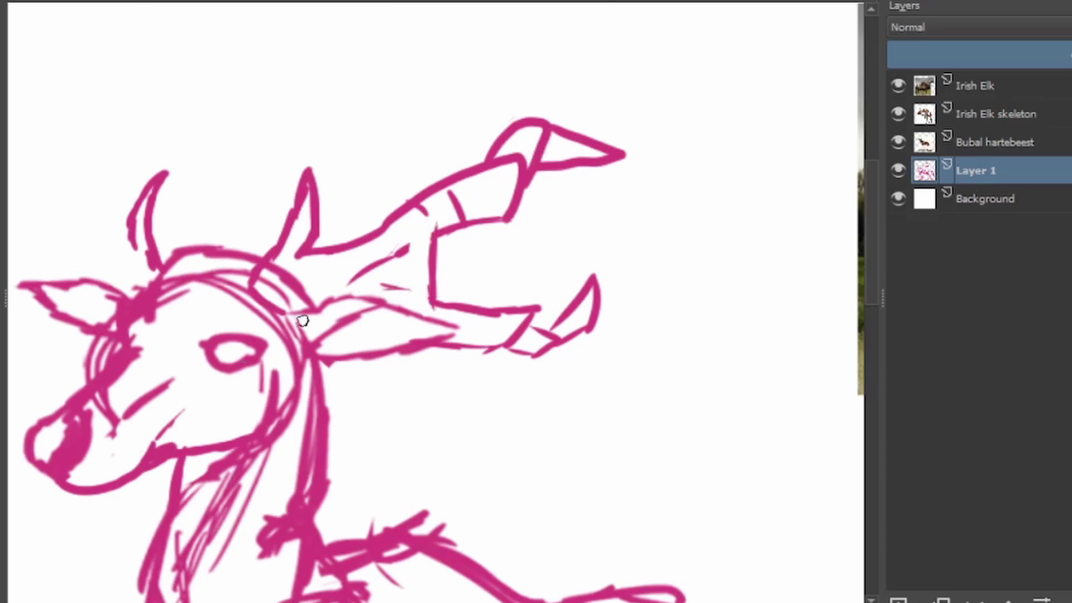
{"action": "key", "text": "minus"}
{"action": "mouse_move", "coordinate": [370, 259]}
{"action": "left_mouse_down"}
{"action": "mouse_move", "coordinate": [419, 383]}
{"action": "mouse_move", "coordinate": [495, 239]}
{"action": "mouse_move", "coordinate": [479, 273]}
{"action": "left_mouse_up"}
{"action": "key", "text": "ctrl+t"}
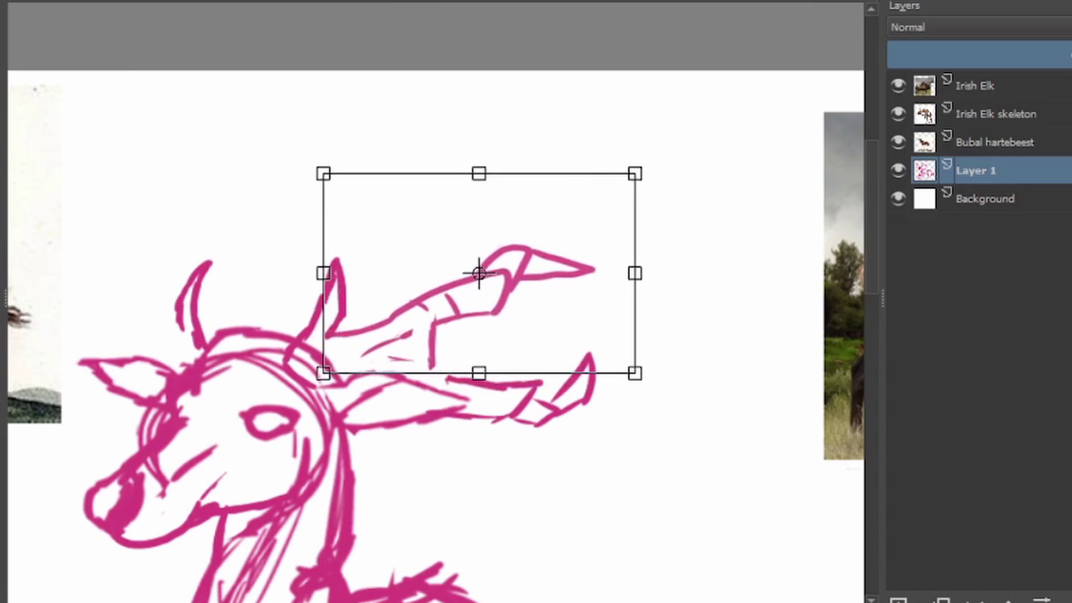
{"action": "key", "text": "minus"}
{"action": "key", "text": "minus"}
{"action": "key", "text": "ctrl+z"}
{"action": "key", "text": "ctrl+z"}
{"action": "key", "text": "ctrl+z"}
Step: Hide the Irish Elk, Irish Elk skeleton and Bubal hartebeest layers and save the document
{"action": "left_click_drag", "start_coordinate": [898, 85], "coordinate": [904, 130]}
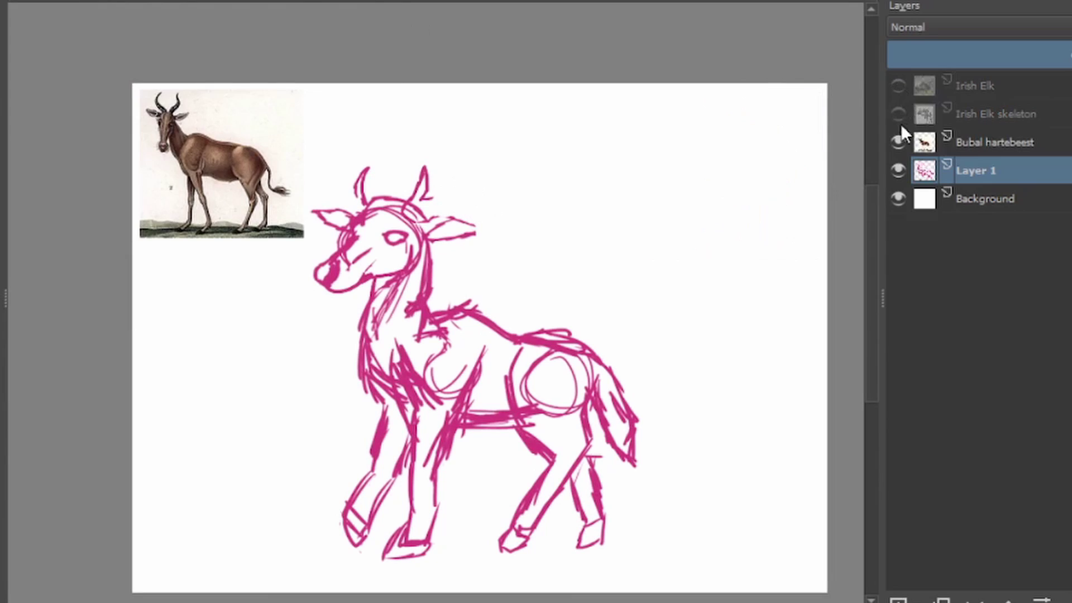
{"action": "left_click", "coordinate": [899, 142]}
{"action": "key", "text": "ctrl+s"}
{"action": "left_click", "coordinate": [234, 326]}
{"action": "key", "text": "Escape"}
{"action": "key", "text": "Escape"}
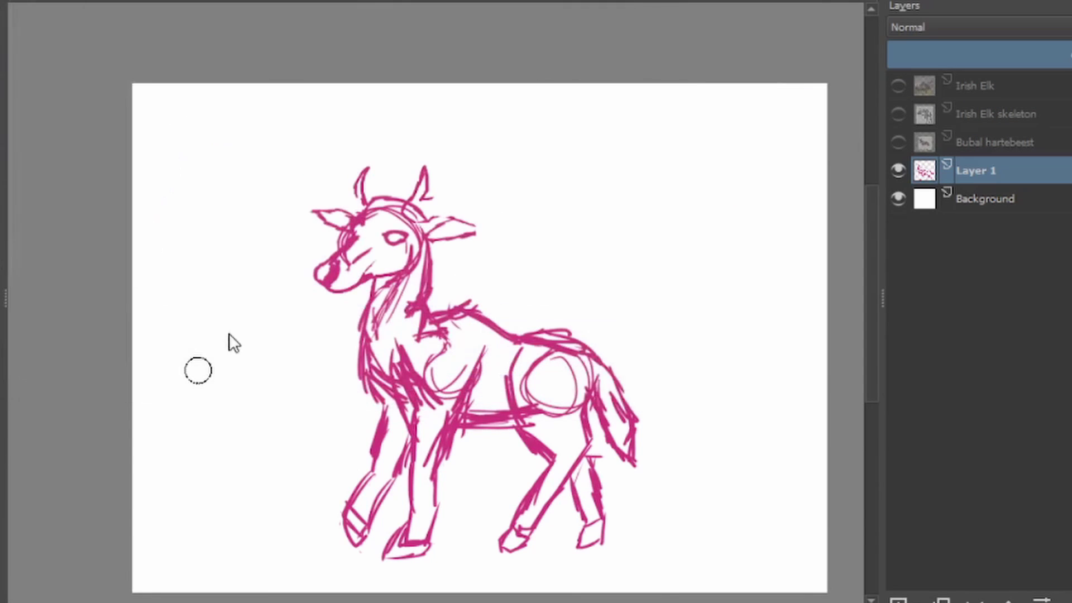
Step: Prepare a new layer above a faded Layer 1 for the line work and show all three reference layers
{"action": "key", "text": "Insert"}
{"action": "left_click", "coordinate": [989, 201]}
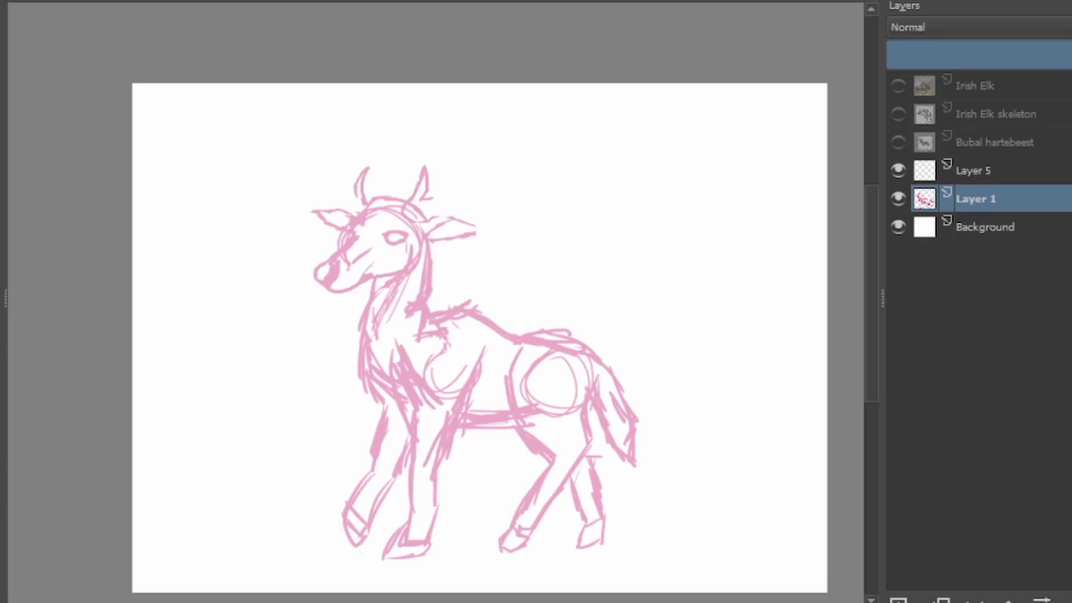
{"action": "left_click_drag", "start_coordinate": [899, 142], "coordinate": [899, 92]}
{"action": "left_click", "coordinate": [975, 170]}
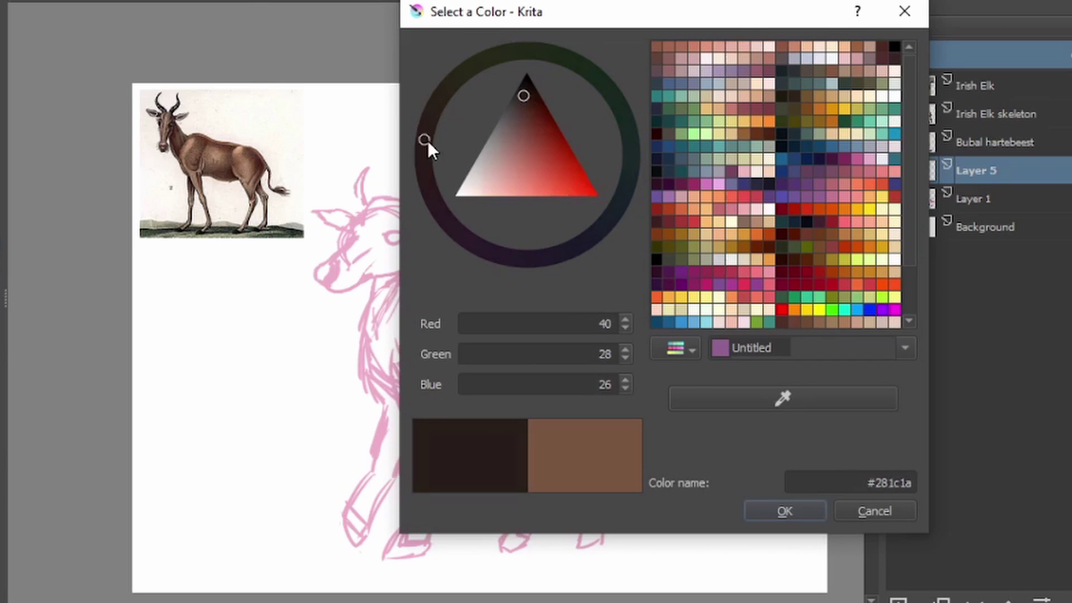
Step: Set the paint colour to a very dark brown and choose the fine paintbrush preset for line work
{"action": "left_click", "coordinate": [424, 167]}
{"action": "left_click", "coordinate": [768, 509]}
{"action": "key", "text": "F6"}
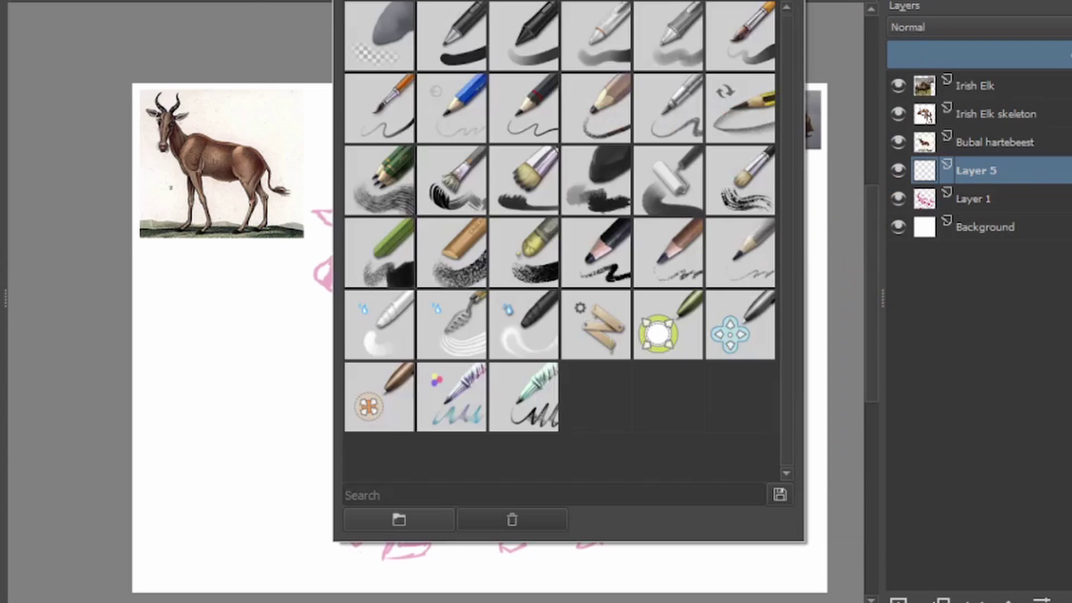
{"action": "left_click", "coordinate": [397, 114]}
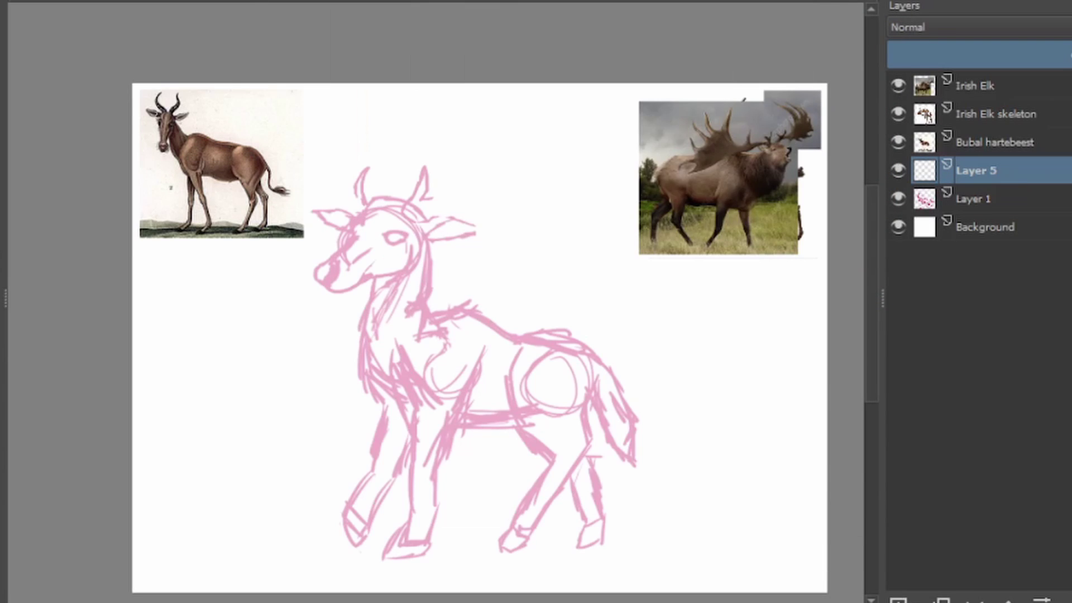
Step: Ink the almond-shaped eye outline over the sketch with a pointed rear corner and a thickened upper lid
{"action": "scroll", "coordinate": [715, 168], "scroll_direction": "up", "scroll_amount": 4}
{"action": "scroll", "coordinate": [617, 287], "scroll_direction": "down", "scroll_amount": 3}
{"action": "scroll", "coordinate": [352, 191], "scroll_direction": "up", "scroll_amount": 6}
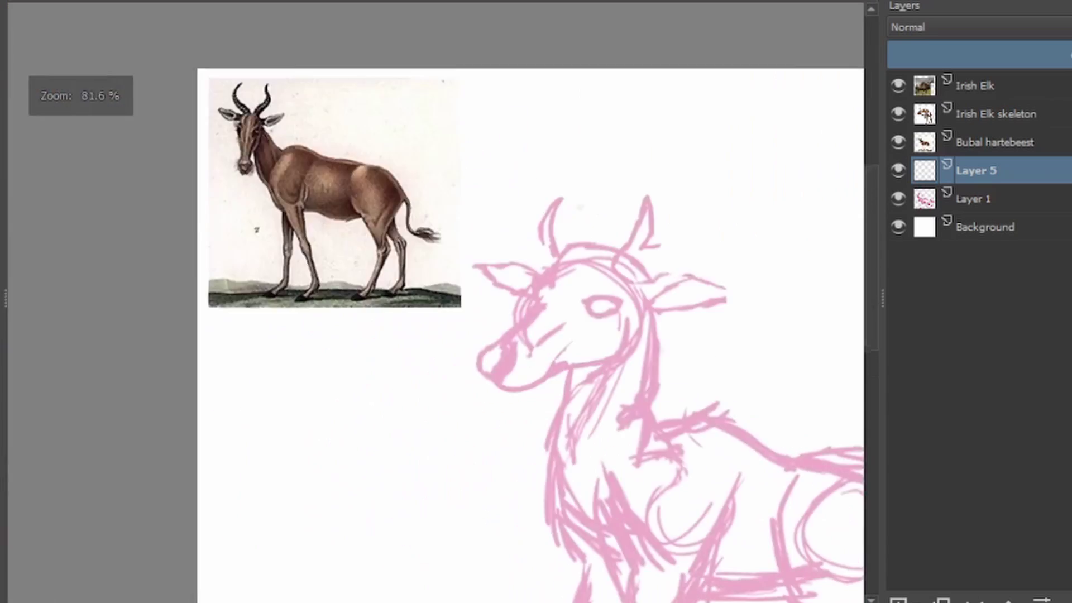
{"action": "mouse_move", "coordinate": [385, 158]}
{"action": "left_mouse_down"}
{"action": "mouse_move", "coordinate": [593, 174]}
{"action": "mouse_move", "coordinate": [385, 159]}
{"action": "left_mouse_up"}
{"action": "left_click_drag", "start_coordinate": [579, 168], "coordinate": [512, 221]}
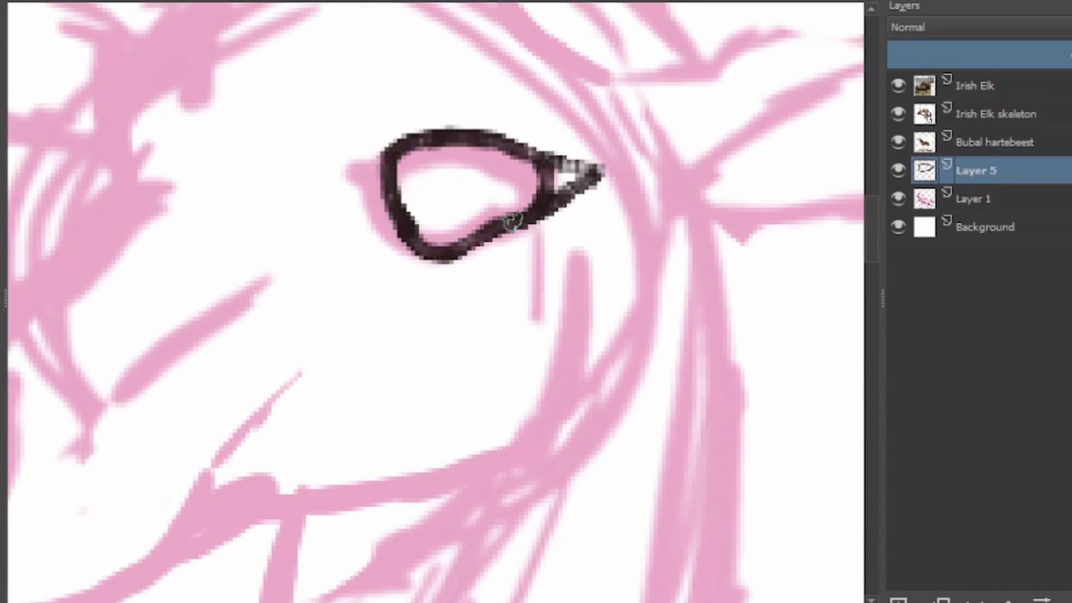
{"action": "left_click_drag", "start_coordinate": [403, 172], "coordinate": [412, 180]}
Step: Ink the cheek and jaw contour from behind the eye to the chin and add a short cheek crease
{"action": "scroll", "coordinate": [437, 183], "scroll_direction": "down", "scroll_amount": 4}
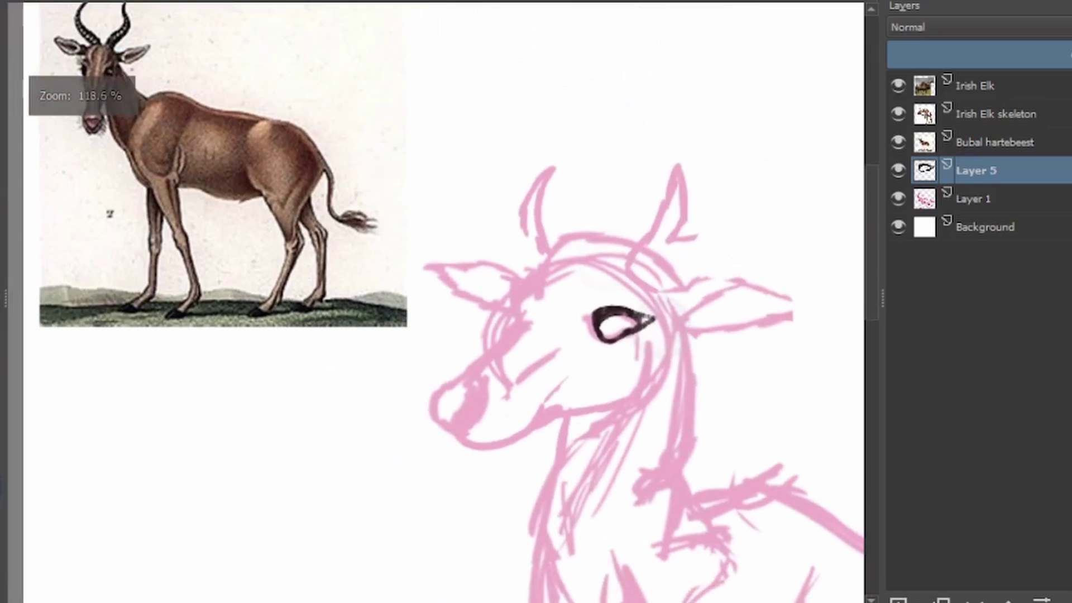
{"action": "scroll", "coordinate": [108, 211], "scroll_direction": "up", "scroll_amount": 4}
{"action": "scroll", "coordinate": [64, 175], "scroll_direction": "down", "scroll_amount": 4}
{"action": "scroll", "coordinate": [694, 306], "scroll_direction": "up", "scroll_amount": 4}
{"action": "left_click_drag", "start_coordinate": [614, 196], "coordinate": [502, 385]}
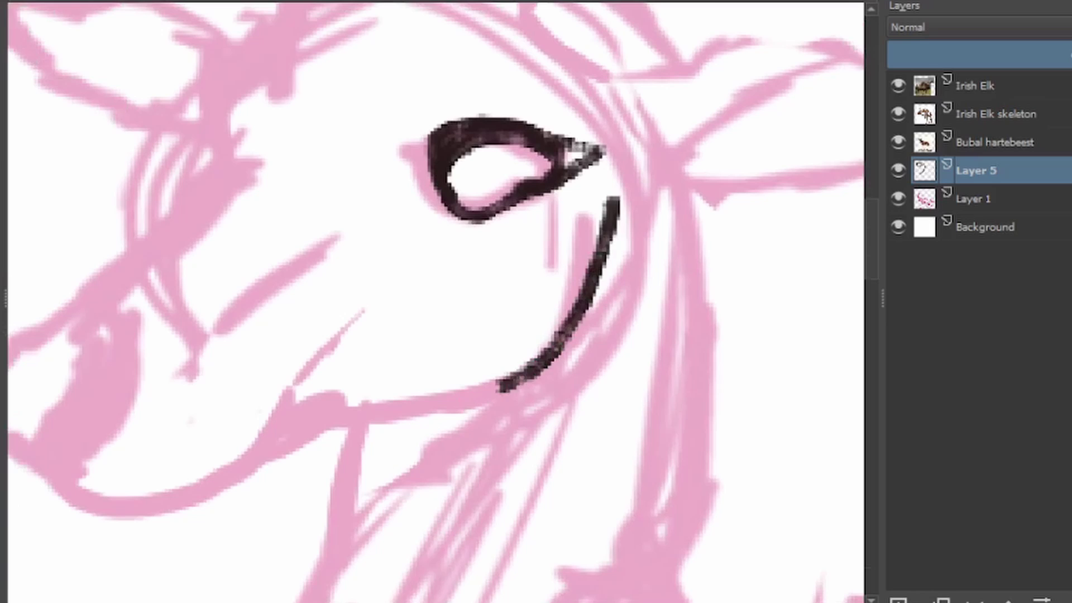
{"action": "key", "text": "ctrl+z"}
{"action": "left_click_drag", "start_coordinate": [643, 228], "coordinate": [349, 424]}
{"action": "left_click_drag", "start_coordinate": [402, 290], "coordinate": [300, 384]}
{"action": "left_click_drag", "start_coordinate": [291, 424], "coordinate": [246, 486]}
Step: Ink the forehead, far brow bump and muzzle bridge, with short accent lines on the snout and above the eye
{"action": "scroll", "coordinate": [246, 486], "scroll_direction": "down", "scroll_amount": 2}
{"action": "scroll", "coordinate": [16, 521], "scroll_direction": "up", "scroll_amount": 1}
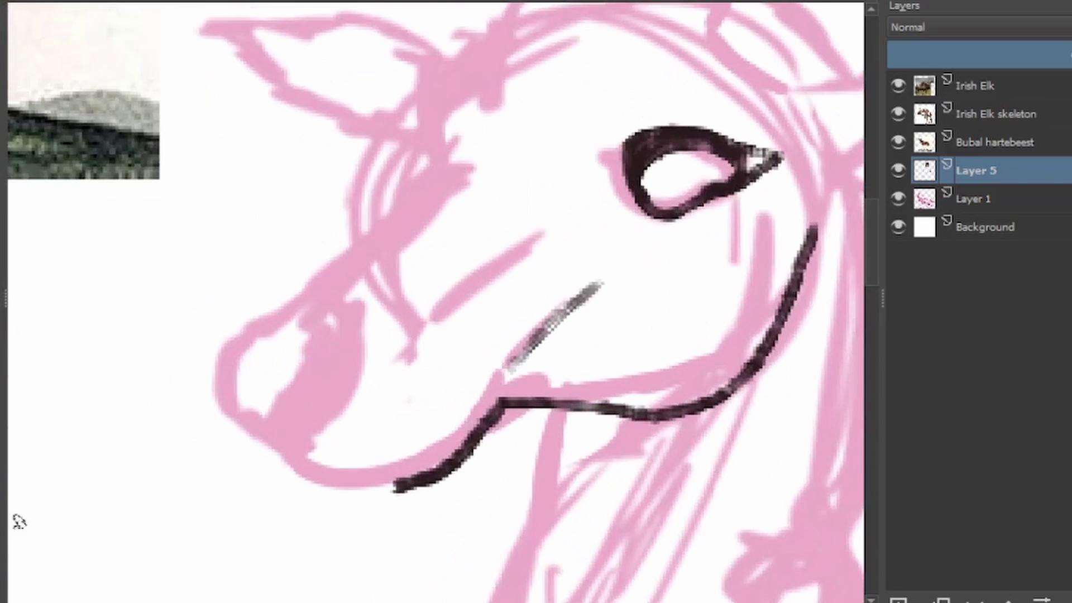
{"action": "scroll", "coordinate": [437, 177], "scroll_direction": "up", "scroll_amount": 2}
{"action": "left_click_drag", "start_coordinate": [509, 137], "coordinate": [326, 281]}
{"action": "key", "text": "ctrl+z"}
{"action": "mouse_move", "coordinate": [385, 213]}
{"action": "left_mouse_down"}
{"action": "mouse_move", "coordinate": [342, 325]}
{"action": "mouse_move", "coordinate": [235, 418]}
{"action": "mouse_move", "coordinate": [218, 447]}
{"action": "left_mouse_up"}
{"action": "key", "text": "ctrl+z"}
{"action": "left_click_drag", "start_coordinate": [352, 307], "coordinate": [220, 441]}
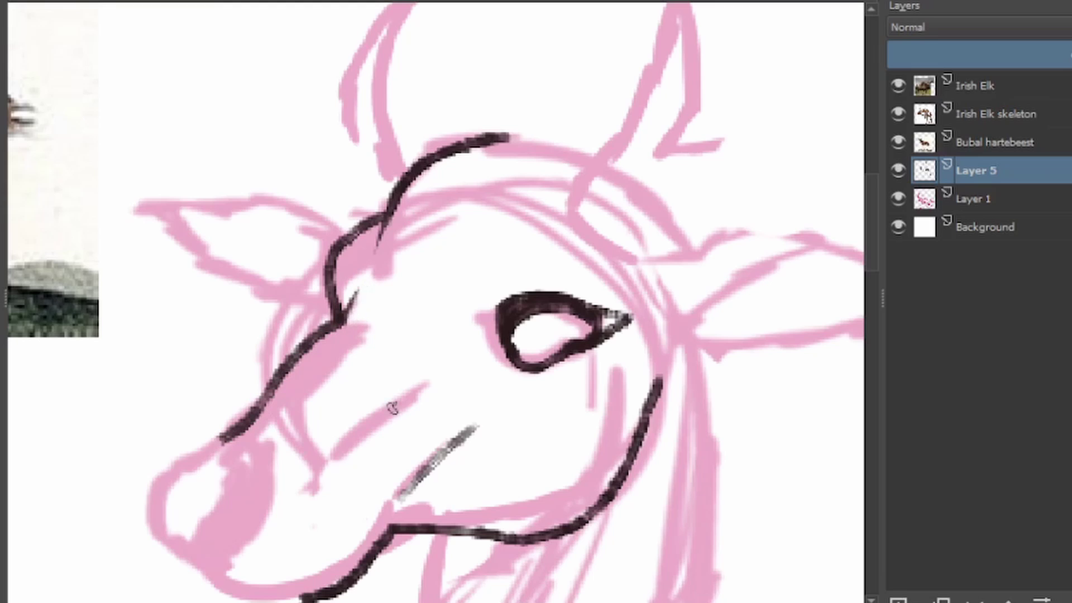
{"action": "left_click_drag", "start_coordinate": [443, 313], "coordinate": [323, 386]}
{"action": "left_click_drag", "start_coordinate": [486, 282], "coordinate": [561, 226]}
Step: Outline the nose, continue the chin line to the jaw, and fill the nose with the dark colour
{"action": "scroll", "coordinate": [220, 426], "scroll_direction": "up", "scroll_amount": 3}
{"action": "mouse_move", "coordinate": [279, 156]}
{"action": "left_mouse_down"}
{"action": "mouse_move", "coordinate": [251, 385]}
{"action": "mouse_move", "coordinate": [360, 444]}
{"action": "left_mouse_up"}
{"action": "left_click_drag", "start_coordinate": [223, 380], "coordinate": [357, 452]}
{"action": "left_click_drag", "start_coordinate": [212, 282], "coordinate": [293, 193]}
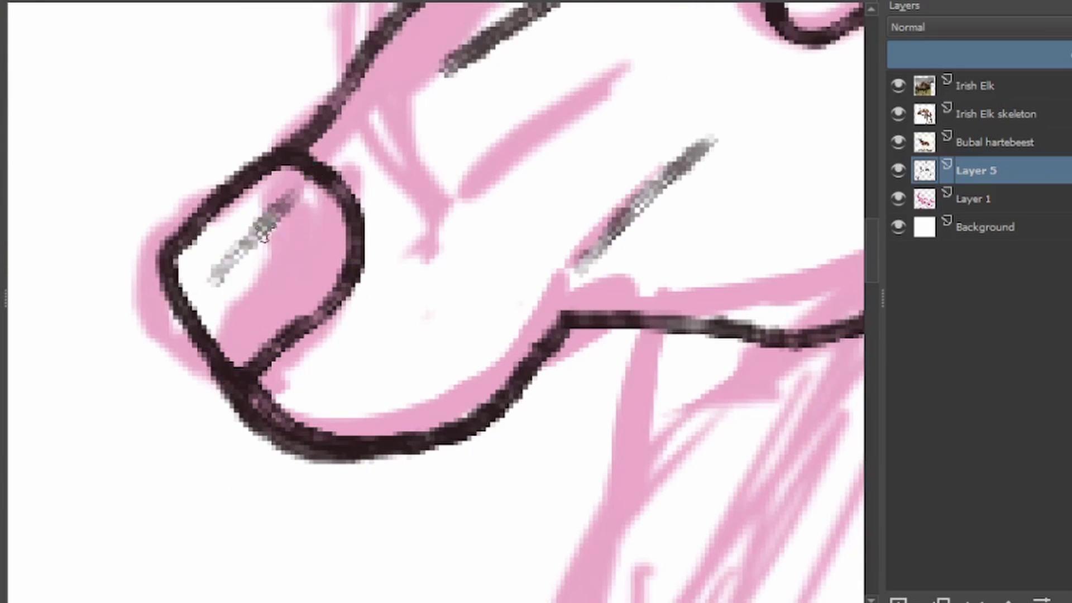
{"action": "mouse_move", "coordinate": [265, 237]}
{"action": "left_mouse_down"}
{"action": "mouse_move", "coordinate": [316, 252]}
{"action": "mouse_move", "coordinate": [240, 262]}
{"action": "mouse_move", "coordinate": [251, 244]}
{"action": "mouse_move", "coordinate": [304, 251]}
{"action": "left_mouse_up"}
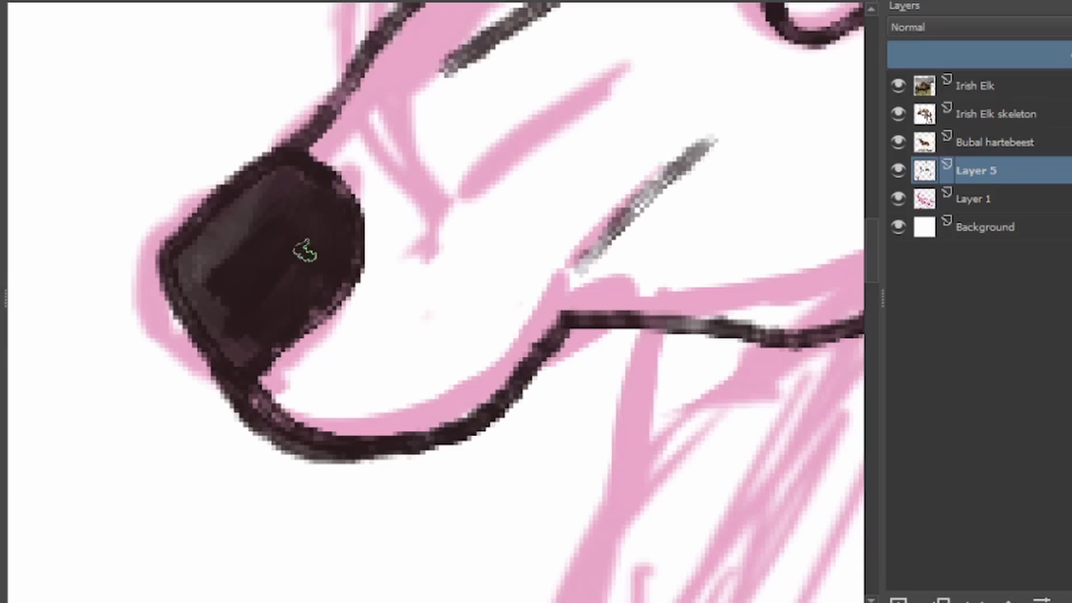
Step: Trim the lower rear edge of the nose into a concave curve and add short whisker marks on the muzzle
{"action": "scroll", "coordinate": [304, 251], "scroll_direction": "down", "scroll_amount": 5}
{"action": "scroll", "coordinate": [304, 251], "scroll_direction": "up", "scroll_amount": 4}
{"action": "left_click_drag", "start_coordinate": [436, 268], "coordinate": [372, 363]}
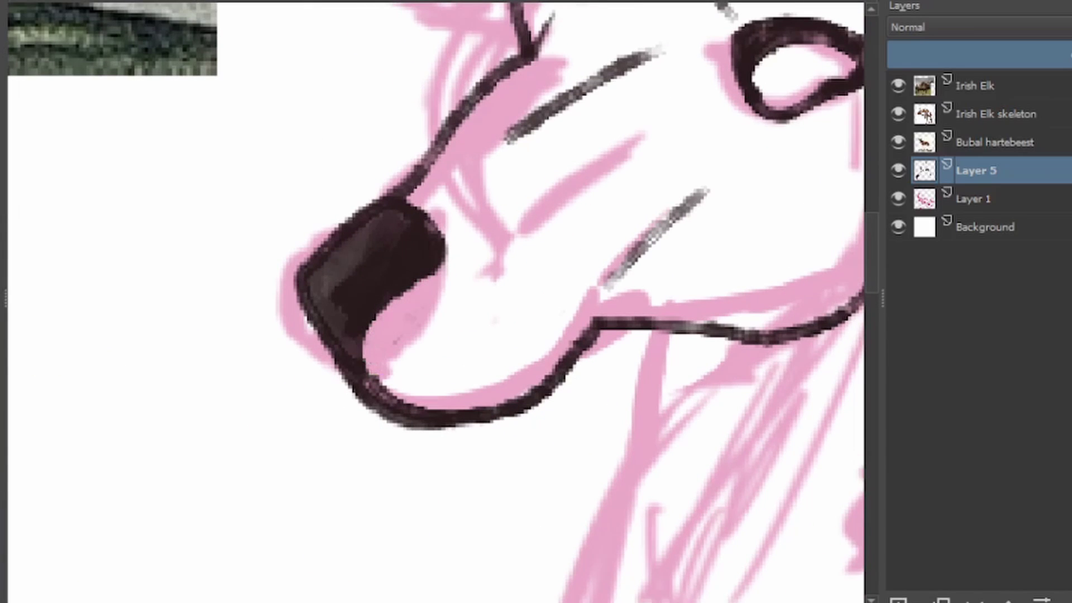
{"action": "left_click_drag", "start_coordinate": [414, 326], "coordinate": [467, 290]}
{"action": "left_click_drag", "start_coordinate": [430, 367], "coordinate": [565, 270]}
Step: Refine the mouth corner with a short line rising from where the chin meets the jaw
{"action": "scroll", "coordinate": [558, 274], "scroll_direction": "down", "scroll_amount": 4}
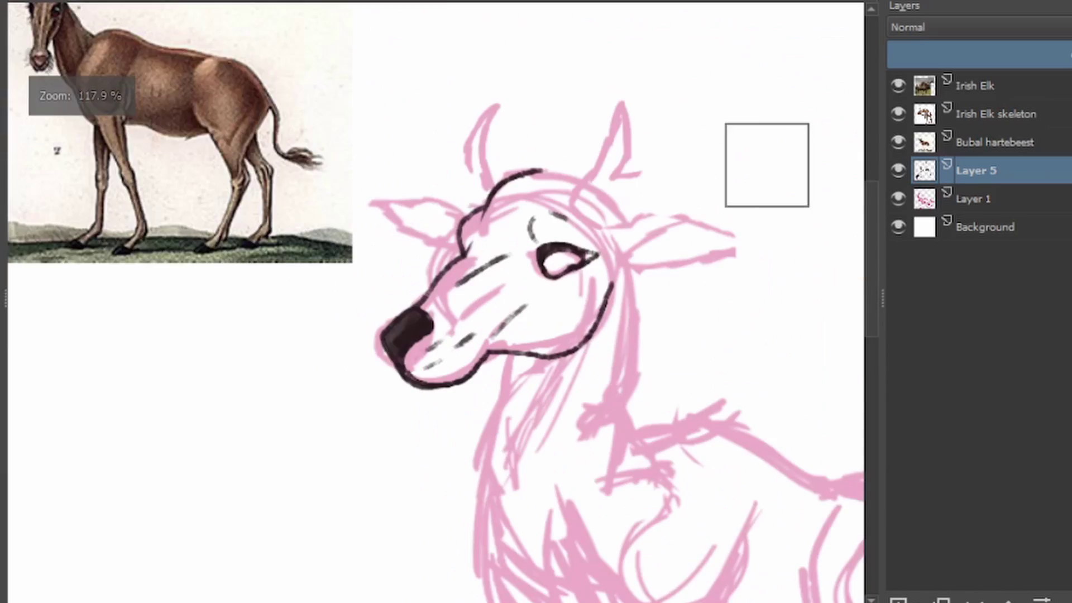
{"action": "scroll", "coordinate": [272, 190], "scroll_direction": "up", "scroll_amount": 4}
{"action": "left_click_drag", "start_coordinate": [468, 325], "coordinate": [425, 364]}
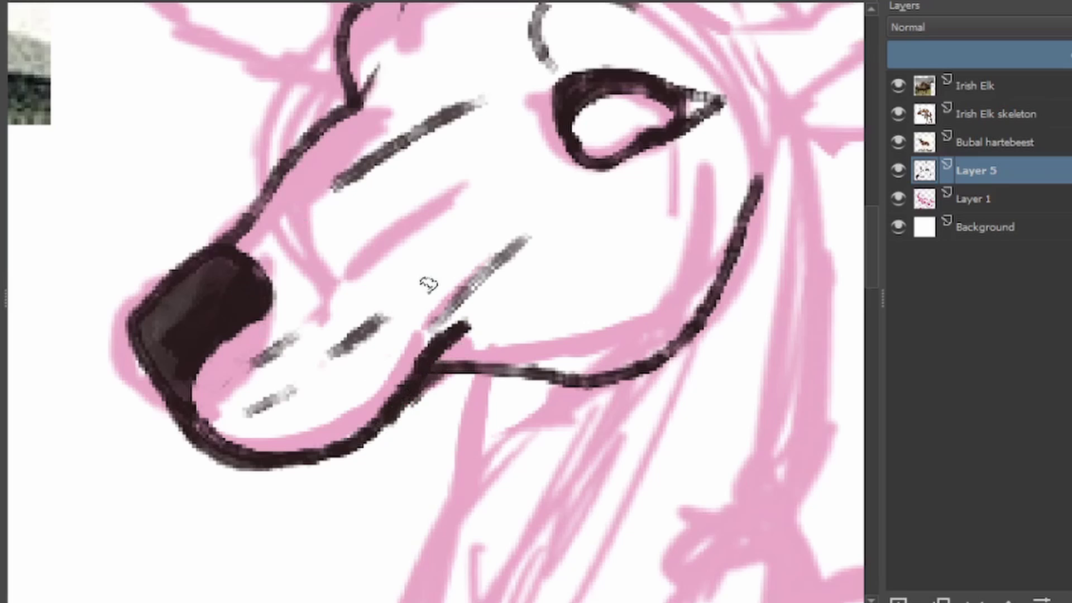
{"action": "scroll", "coordinate": [428, 285], "scroll_direction": "down", "scroll_amount": 3}
{"action": "scroll", "coordinate": [464, 350], "scroll_direction": "down", "scroll_amount": 4}
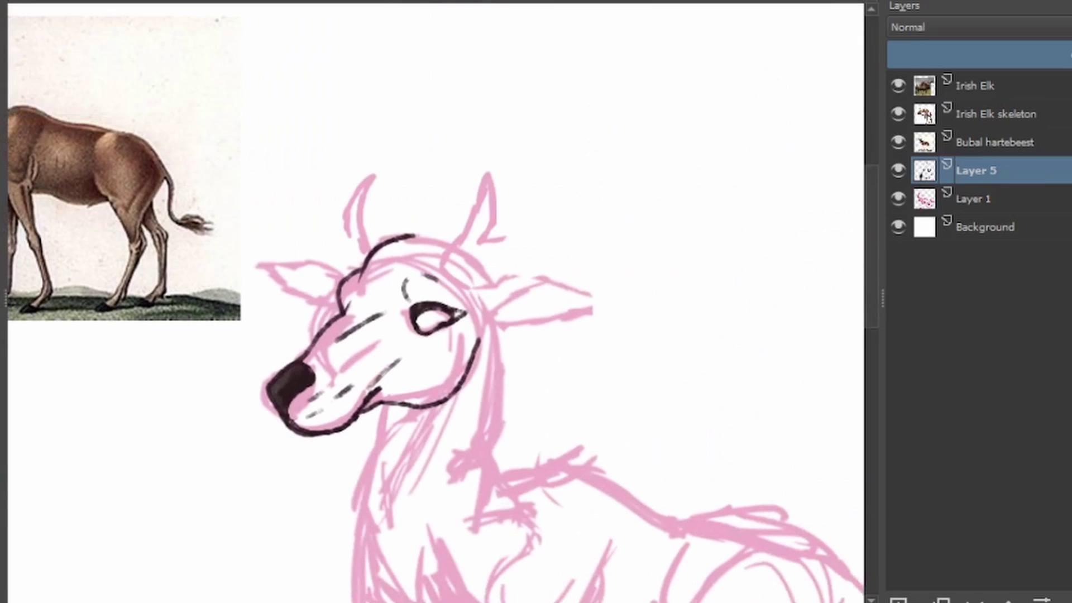
{"action": "left_click_drag", "start_coordinate": [447, 335], "coordinate": [838, 397]}
{"action": "scroll", "coordinate": [682, 447], "scroll_direction": "up", "scroll_amount": 4}
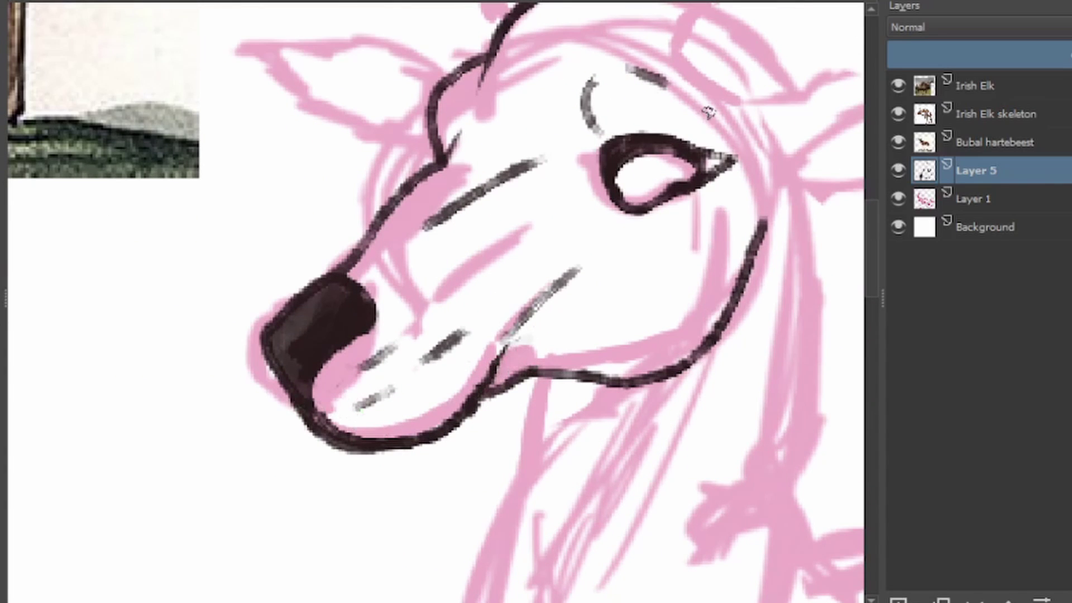
Step: Ink the crown and the back of the head in one curve running down behind the jaw
{"action": "scroll", "coordinate": [311, 349], "scroll_direction": "down", "scroll_amount": 3}
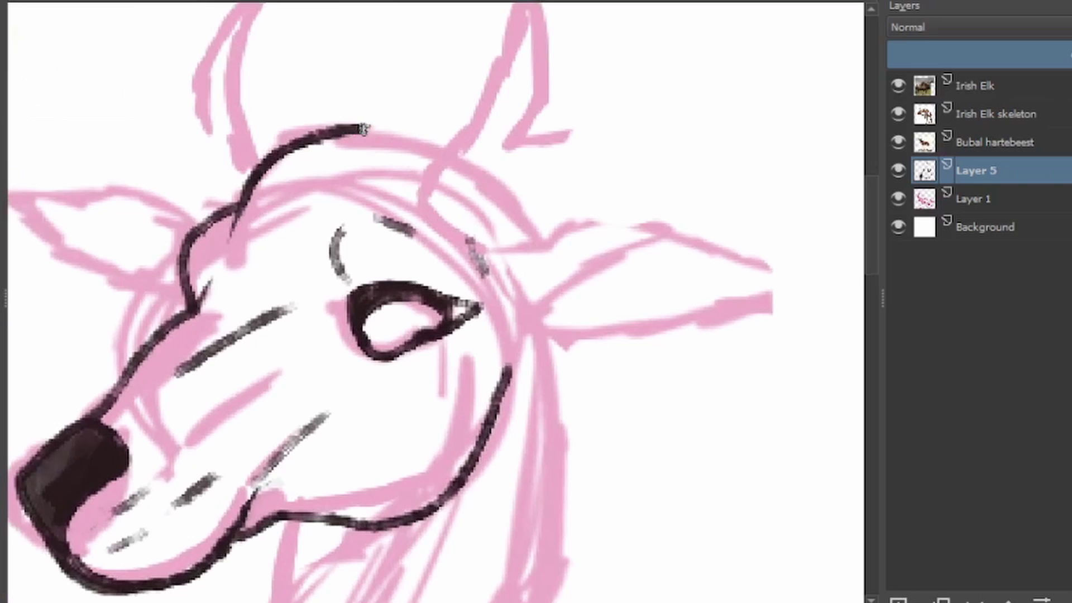
{"action": "left_click_drag", "start_coordinate": [357, 131], "coordinate": [550, 436]}
{"action": "left_click_drag", "start_coordinate": [665, 256], "coordinate": [251, 531]}
{"action": "left_click_drag", "start_coordinate": [251, 447], "coordinate": [723, 313]}
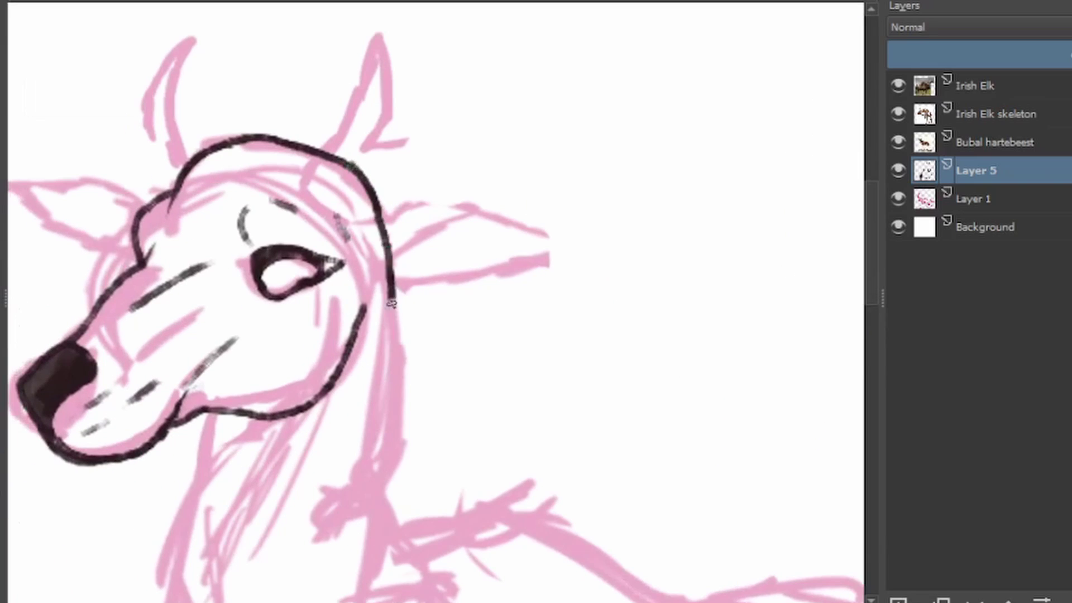
{"action": "key", "text": "ctrl+z"}
{"action": "left_click_drag", "start_coordinate": [352, 162], "coordinate": [386, 363]}
{"action": "scroll", "coordinate": [353, 177], "scroll_direction": "down", "scroll_amount": 5}
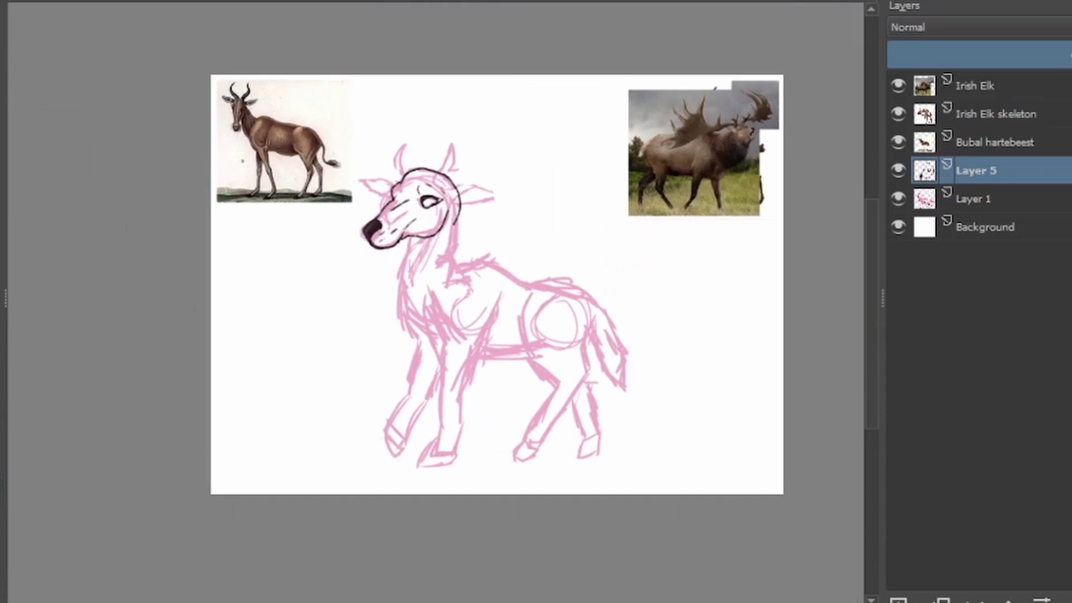
Step: Ink the near ear with a pointed tip, a notched lower edge and an inner fold line
{"action": "scroll", "coordinate": [471, 163], "scroll_direction": "up", "scroll_amount": 5}
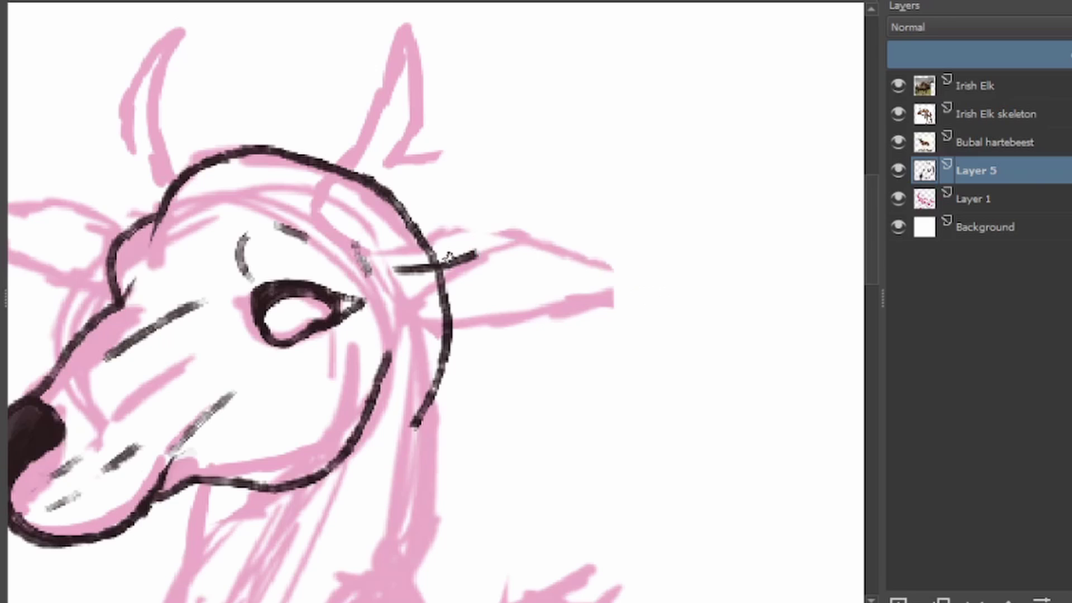
{"action": "left_click_drag", "start_coordinate": [442, 264], "coordinate": [633, 261]}
{"action": "left_click_drag", "start_coordinate": [385, 323], "coordinate": [511, 349]}
{"action": "left_click_drag", "start_coordinate": [634, 261], "coordinate": [513, 347]}
{"action": "left_click_drag", "start_coordinate": [588, 264], "coordinate": [411, 317]}
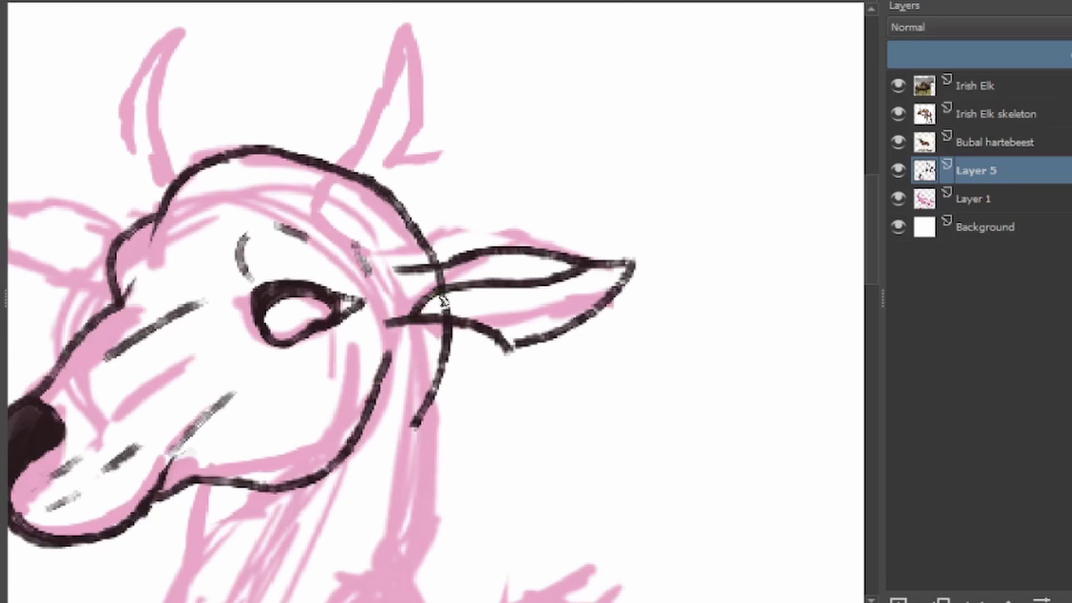
{"action": "scroll", "coordinate": [491, 322], "scroll_direction": "down", "scroll_amount": 5}
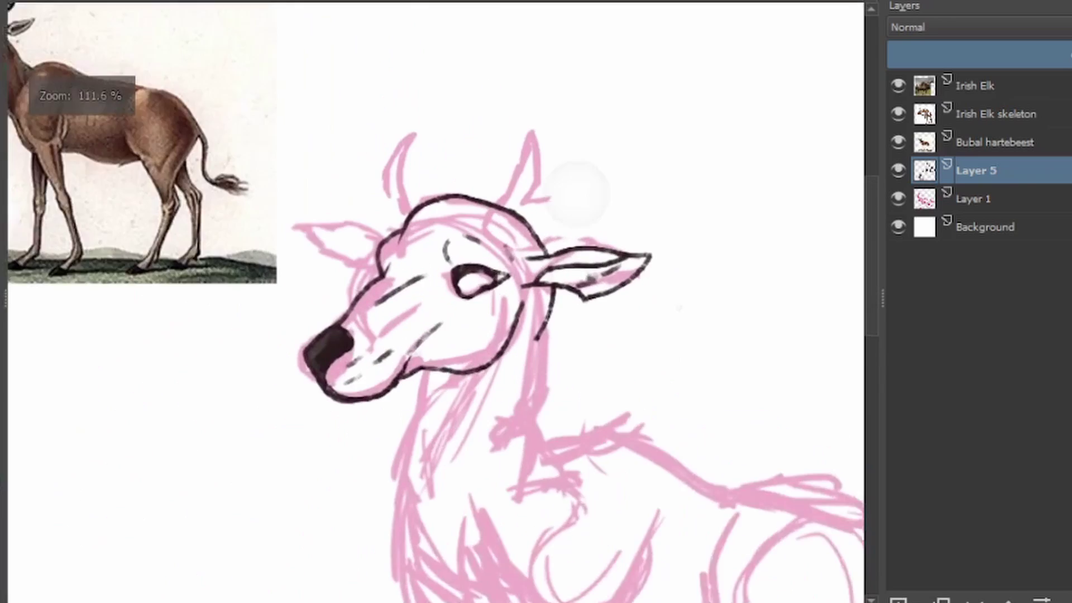
Step: Ink the far ear over its sketch so it joins the brow bump
{"action": "scroll", "coordinate": [310, 245], "scroll_direction": "up", "scroll_amount": 5}
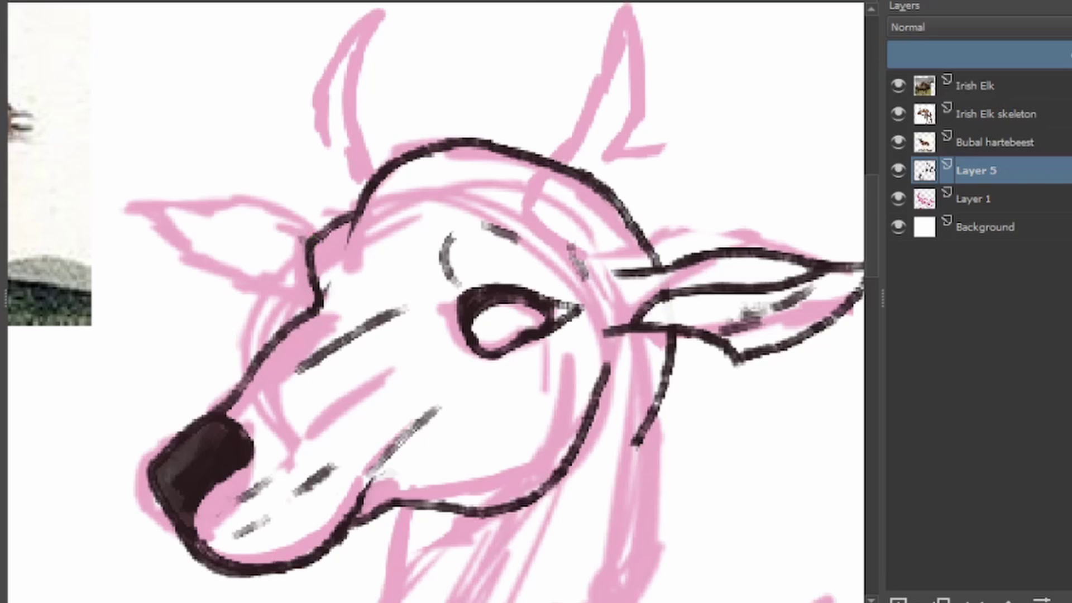
{"action": "scroll", "coordinate": [177, 366], "scroll_direction": "down", "scroll_amount": 5}
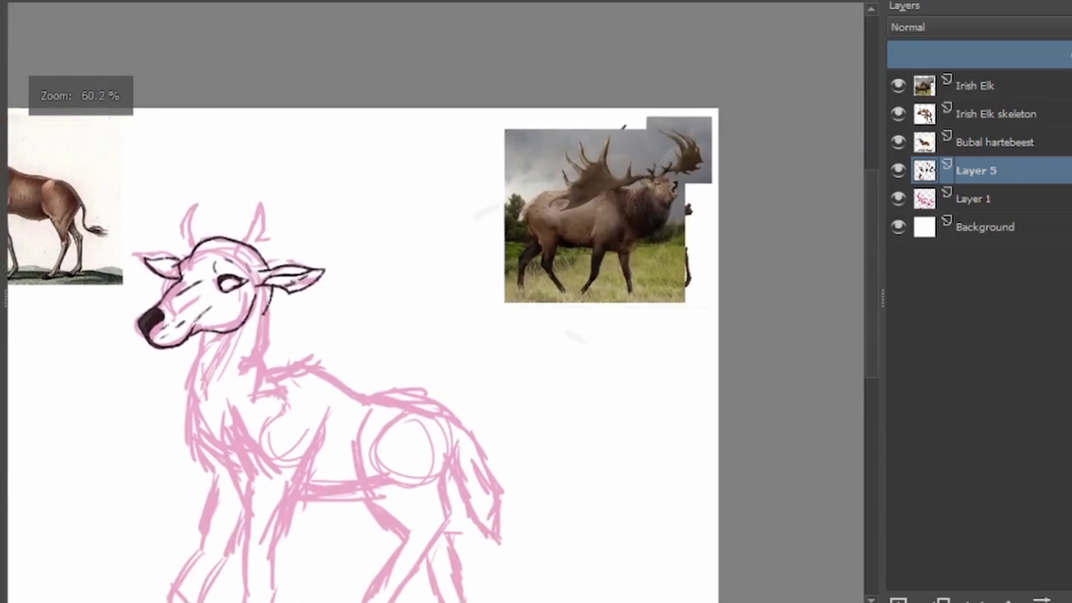
{"action": "scroll", "coordinate": [597, 215], "scroll_direction": "up", "scroll_amount": 6}
{"action": "scroll", "coordinate": [424, 302], "scroll_direction": "down", "scroll_amount": 5}
{"action": "scroll", "coordinate": [408, 274], "scroll_direction": "up", "scroll_amount": 5}
Step: Transform the inked head on Layer 5 by moving it slightly up from the sketched head
{"action": "key", "text": "ctrl+t"}
{"action": "left_click_drag", "start_coordinate": [497, 326], "coordinate": [478, 323]}
{"action": "key", "text": "Return"}
{"action": "scroll", "coordinate": [450, 306], "scroll_direction": "down", "scroll_amount": 3}
{"action": "scroll", "coordinate": [307, 211], "scroll_direction": "down", "scroll_amount": 2}
Step: Select the sketched head and upper neck on Layer 1 and move them up under the inked head
{"action": "key", "text": "Page_Down"}
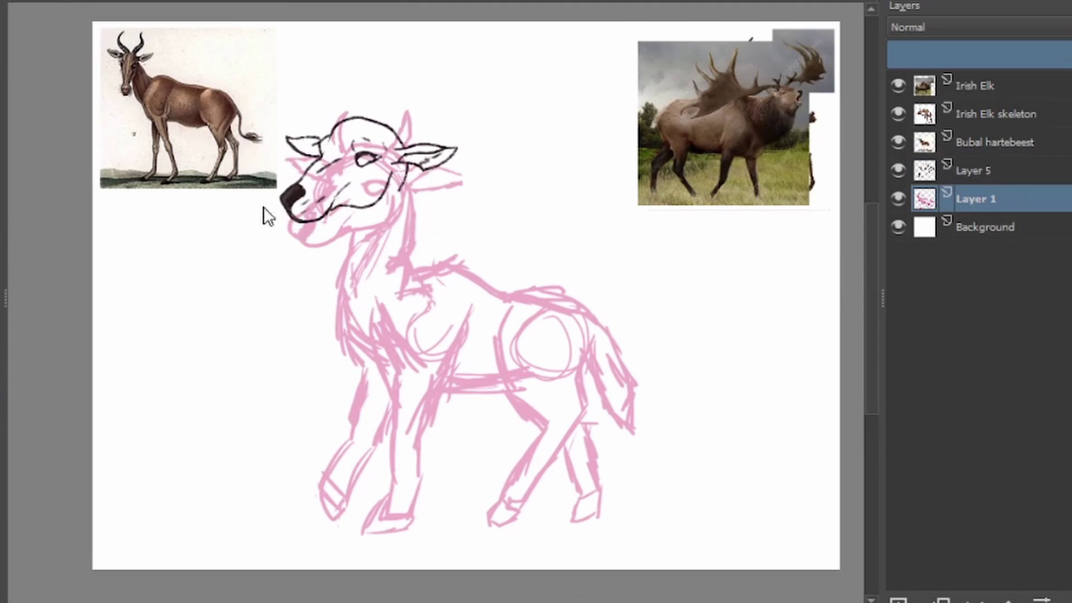
{"action": "left_click_drag", "start_coordinate": [395, 272], "coordinate": [391, 277]}
{"action": "key", "text": "ctrl+t"}
{"action": "left_click_drag", "start_coordinate": [460, 313], "coordinate": [453, 287]}
{"action": "key", "text": "Return"}
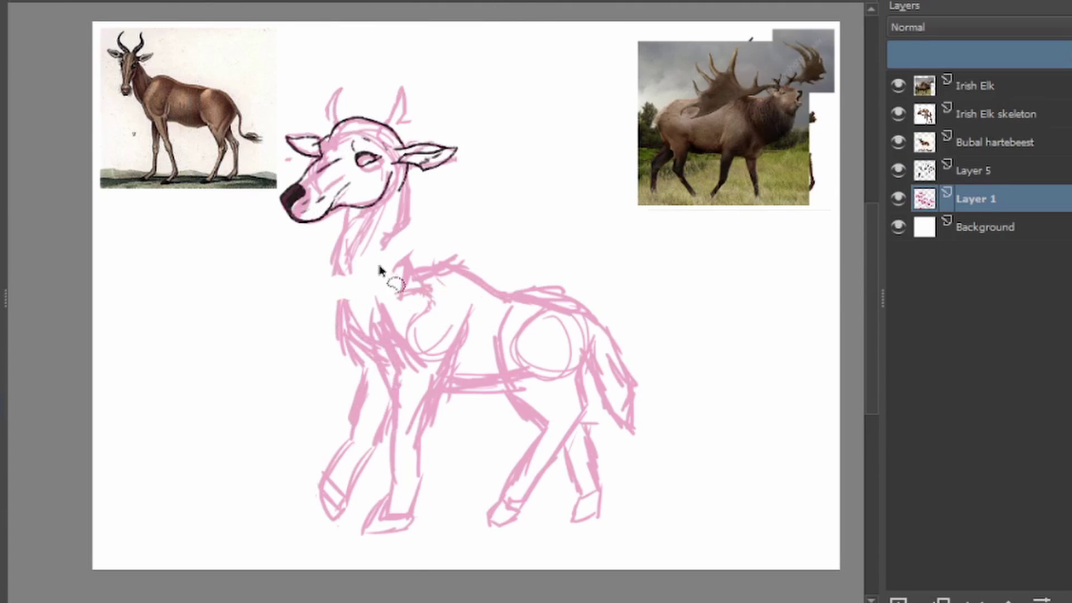
Step: Transform the selected neck part of the sketch to reconnect the raised head with the body, and clear the selection
{"action": "left_click_drag", "start_coordinate": [380, 270], "coordinate": [385, 275]}
{"action": "key", "text": "ctrl+t"}
{"action": "left_click_drag", "start_coordinate": [342, 399], "coordinate": [336, 405]}
{"action": "key", "text": "Return"}
{"action": "key", "text": "ctrl+t"}
{"action": "mouse_move", "coordinate": [515, 362]}
{"action": "left_mouse_down"}
{"action": "mouse_move", "coordinate": [435, 240]}
{"action": "mouse_move", "coordinate": [436, 220]}
{"action": "left_mouse_up"}
{"action": "key", "text": "Return"}
{"action": "key", "text": "ctrl+shift+a"}
Step: On Layer 5, ink the near and far pointed horns over their sketches on top of the head
{"action": "scroll", "coordinate": [188, 108], "scroll_direction": "up", "scroll_amount": 5}
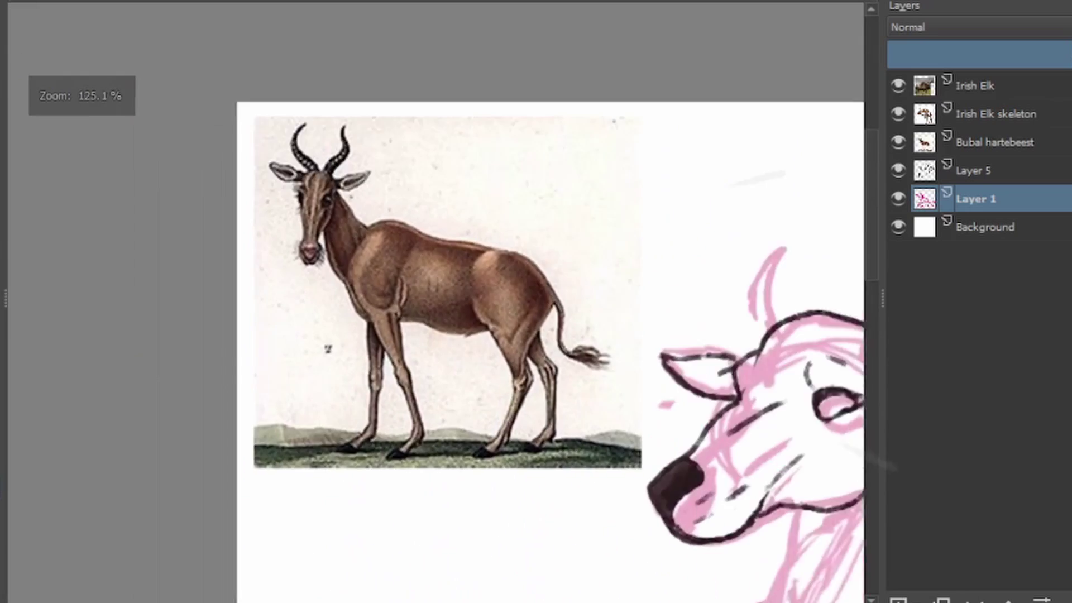
{"action": "scroll", "coordinate": [447, 291], "scroll_direction": "up", "scroll_amount": 2}
{"action": "scroll", "coordinate": [446, 291], "scroll_direction": "down", "scroll_amount": 3}
{"action": "scroll", "coordinate": [335, 335], "scroll_direction": "up", "scroll_amount": 4}
{"action": "left_click", "coordinate": [1037, 173]}
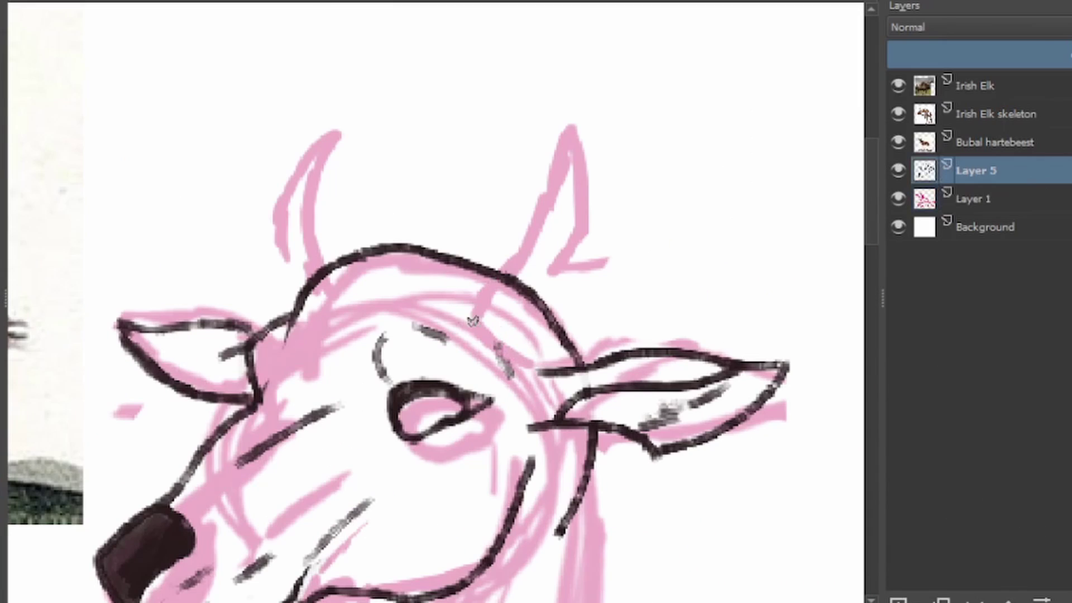
{"action": "mouse_move", "coordinate": [472, 320]}
{"action": "left_mouse_down"}
{"action": "mouse_move", "coordinate": [569, 196]}
{"action": "mouse_move", "coordinate": [556, 273]}
{"action": "left_mouse_up"}
{"action": "key", "text": "ctrl+z"}
{"action": "key", "text": "ctrl+z"}
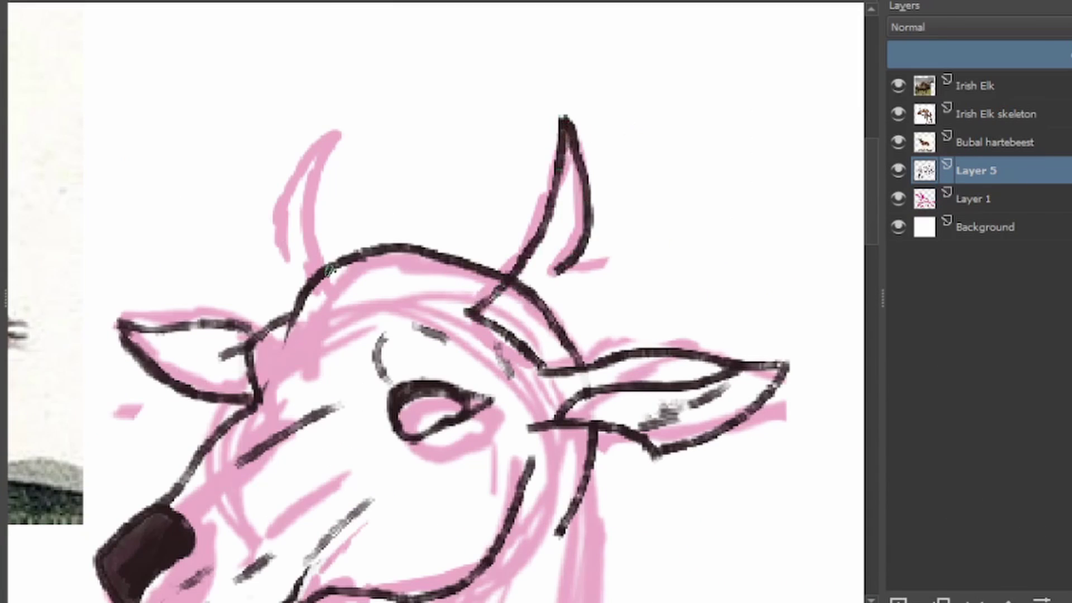
{"action": "left_click_drag", "start_coordinate": [329, 269], "coordinate": [285, 259]}
Step: Sketch faint guide curves sweeping backwards from the near horn, the ear and below the ear for the antler prongs
{"action": "scroll", "coordinate": [257, 235], "scroll_direction": "down", "scroll_amount": 5}
{"action": "left_click_drag", "start_coordinate": [446, 224], "coordinate": [231, 363]}
{"action": "scroll", "coordinate": [153, 408], "scroll_direction": "up", "scroll_amount": 5}
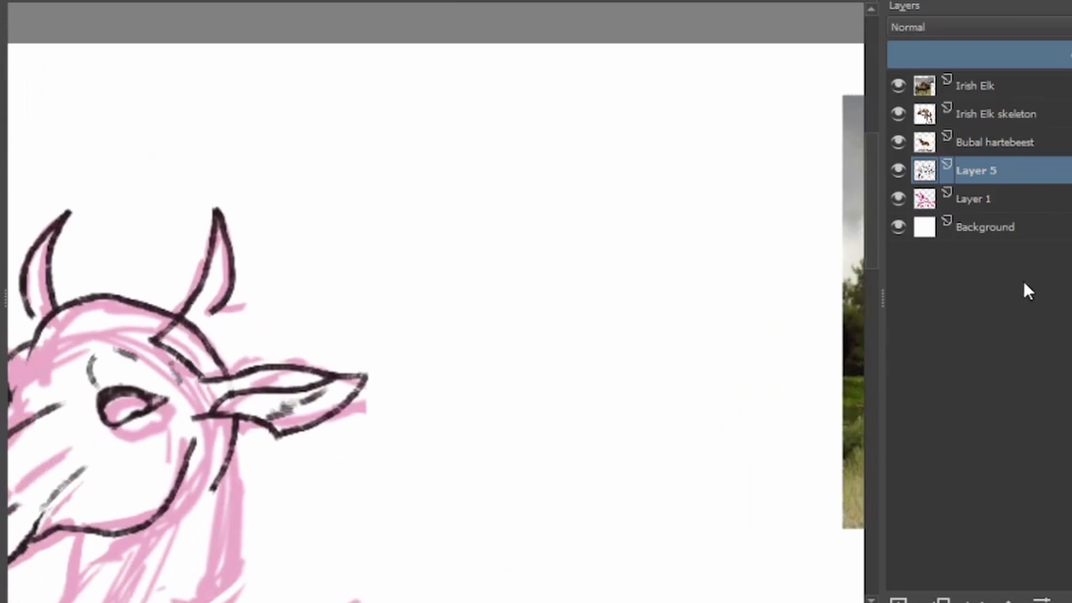
{"action": "left_click_drag", "start_coordinate": [228, 308], "coordinate": [478, 220]}
{"action": "left_click_drag", "start_coordinate": [242, 435], "coordinate": [466, 437]}
{"action": "left_click_drag", "start_coordinate": [282, 382], "coordinate": [603, 324]}
{"action": "left_click_drag", "start_coordinate": [335, 335], "coordinate": [530, 279]}
{"action": "scroll", "coordinate": [211, 318], "scroll_direction": "up", "scroll_amount": 2}
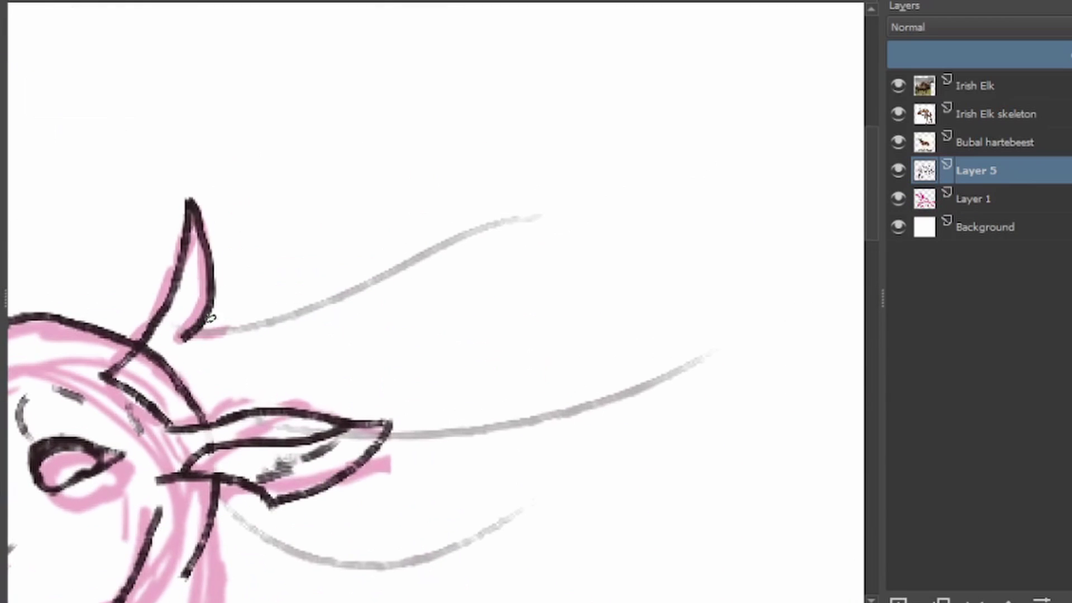
Step: Ink the uppermost antler prong along its guide, from the near horn's base through a twist to a pointed tip
{"action": "left_click_drag", "start_coordinate": [211, 318], "coordinate": [637, 240]}
{"action": "key", "text": "ctrl+z"}
{"action": "mouse_move", "coordinate": [212, 308]}
{"action": "left_mouse_down"}
{"action": "mouse_move", "coordinate": [447, 302]}
{"action": "mouse_move", "coordinate": [466, 287]}
{"action": "mouse_move", "coordinate": [224, 364]}
{"action": "left_mouse_up"}
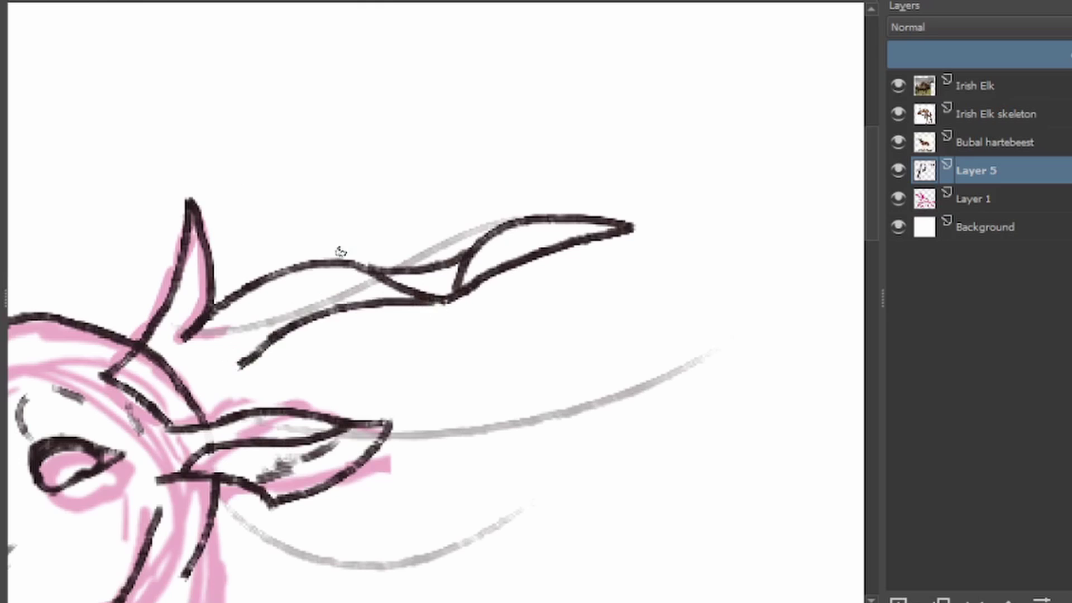
Step: Ink the lowest antler prong along its guide from below the near ear, ending in a twisted, pointed tip
{"action": "scroll", "coordinate": [400, 347], "scroll_direction": "down", "scroll_amount": 5}
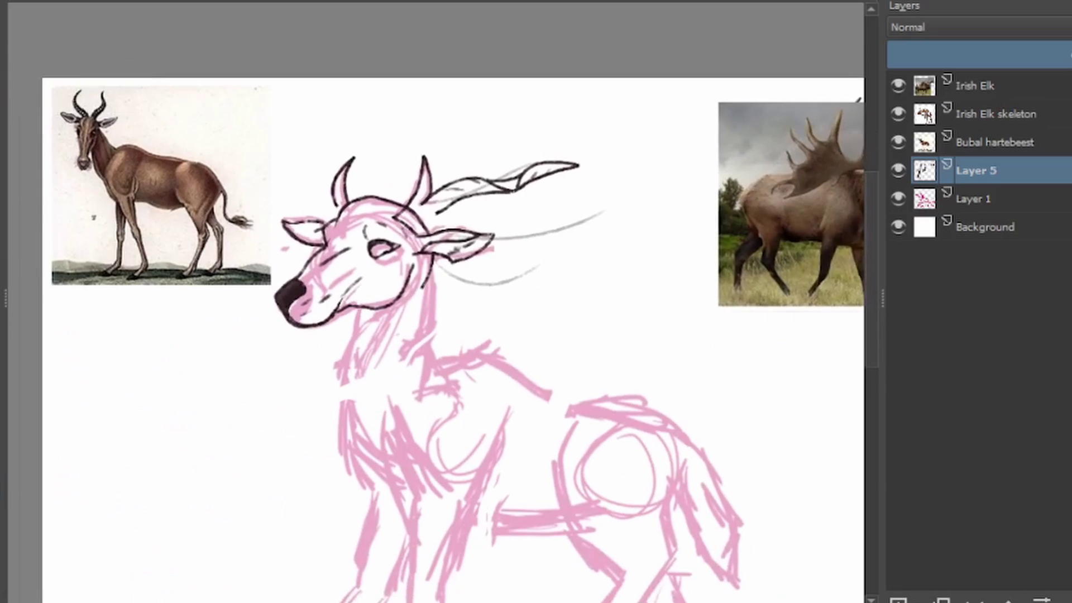
{"action": "scroll", "coordinate": [319, 325], "scroll_direction": "up", "scroll_amount": 5}
{"action": "mouse_move", "coordinate": [325, 330]}
{"action": "left_mouse_down"}
{"action": "mouse_move", "coordinate": [547, 349]}
{"action": "mouse_move", "coordinate": [505, 360]}
{"action": "left_mouse_up"}
{"action": "key", "text": "ctrl+z"}
{"action": "key", "text": "ctrl+z"}
{"action": "left_click_drag", "start_coordinate": [329, 335], "coordinate": [503, 360]}
{"action": "left_click_drag", "start_coordinate": [525, 367], "coordinate": [582, 400]}
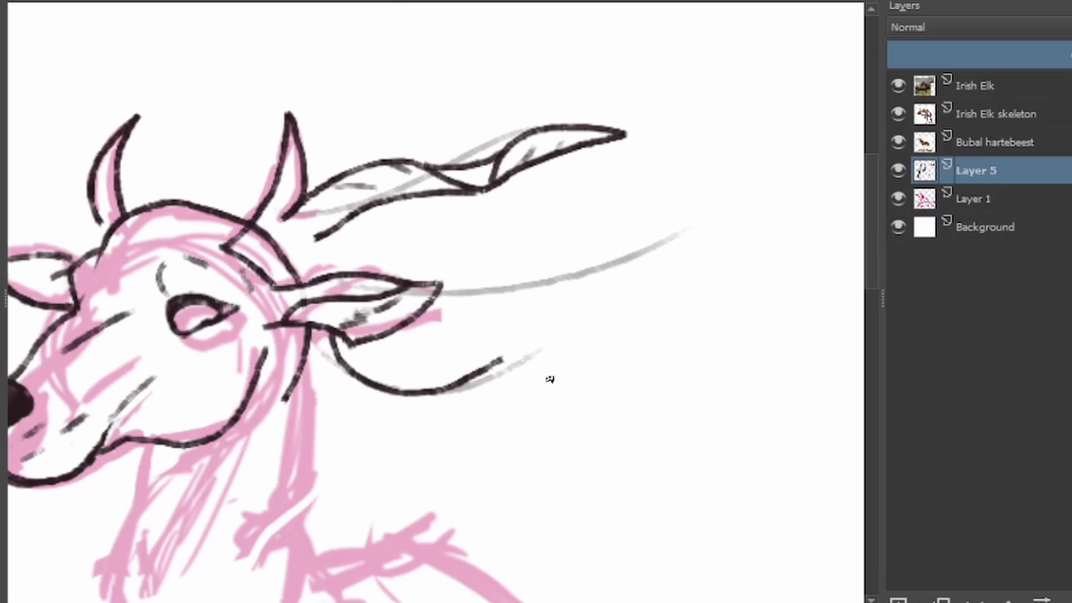
{"action": "left_click_drag", "start_coordinate": [517, 357], "coordinate": [519, 360]}
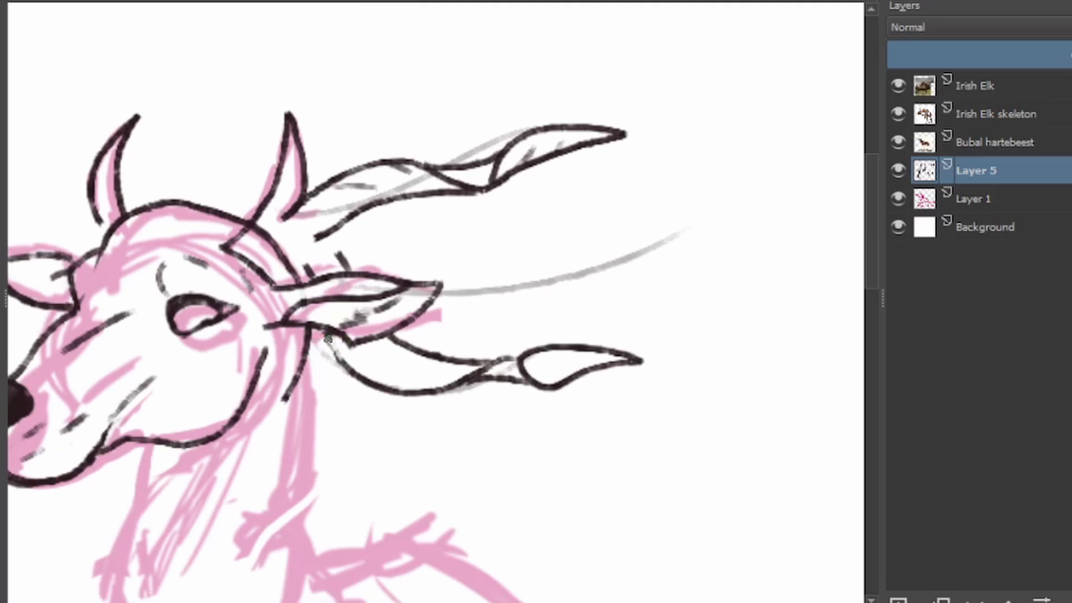
Step: Ink the middle twisted antler prong behind the ear, with short contour marks, and extend the lowest prong's base towards the head
{"action": "scroll", "coordinate": [581, 356], "scroll_direction": "down", "scroll_amount": 3}
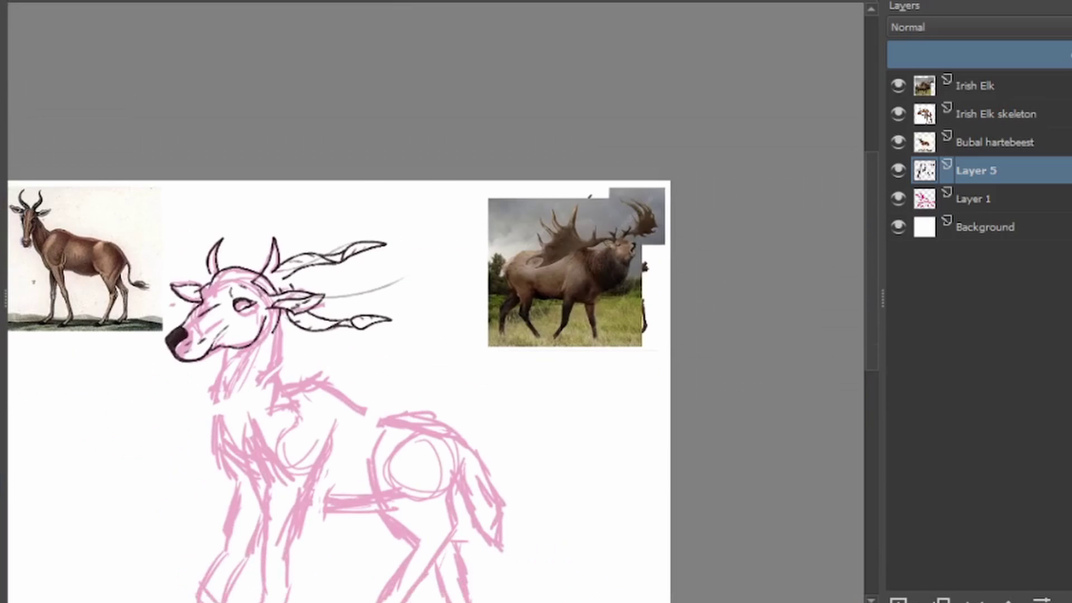
{"action": "scroll", "coordinate": [118, 244], "scroll_direction": "up", "scroll_amount": 4}
{"action": "mouse_move", "coordinate": [118, 244]}
{"action": "left_mouse_down"}
{"action": "mouse_move", "coordinate": [366, 278]}
{"action": "mouse_move", "coordinate": [385, 313]}
{"action": "mouse_move", "coordinate": [336, 262]}
{"action": "mouse_move", "coordinate": [302, 306]}
{"action": "mouse_move", "coordinate": [199, 297]}
{"action": "left_mouse_up"}
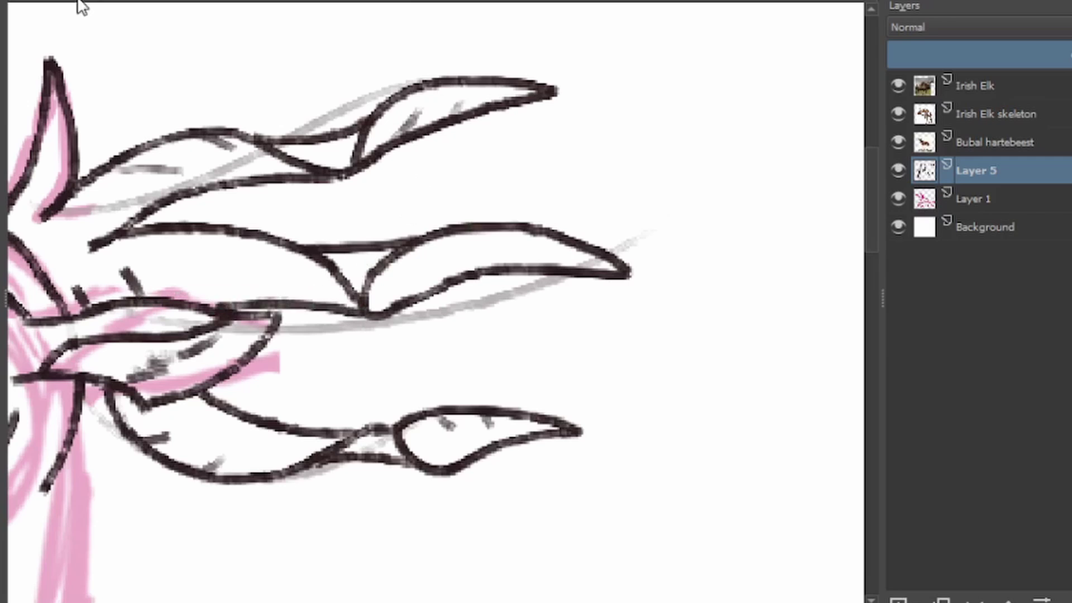
{"action": "left_click_drag", "start_coordinate": [141, 451], "coordinate": [90, 378]}
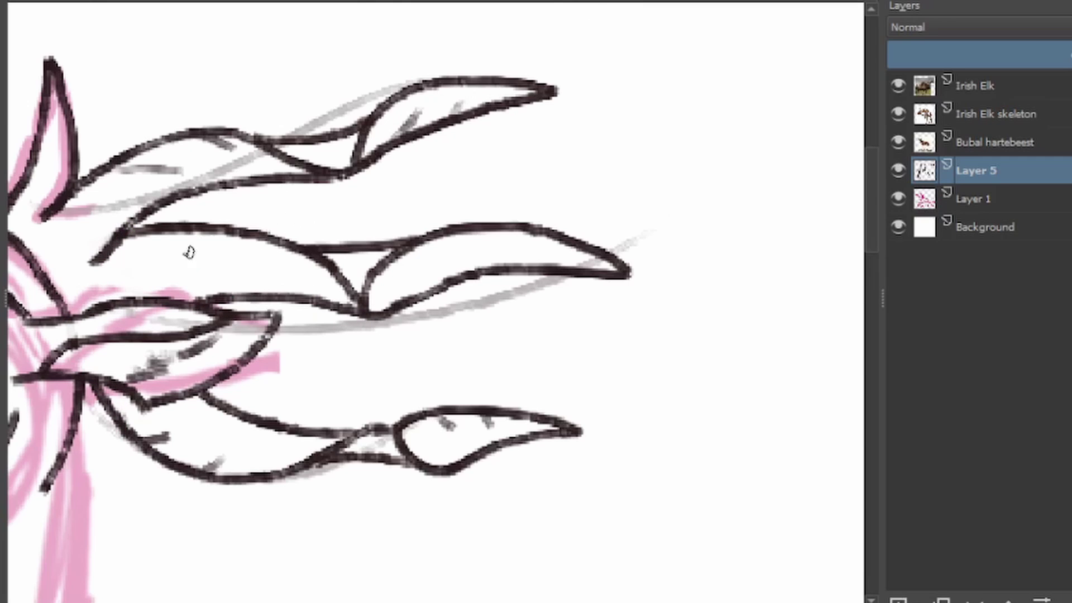
{"action": "left_click_drag", "start_coordinate": [204, 255], "coordinate": [215, 292]}
{"action": "left_click_drag", "start_coordinate": [269, 261], "coordinate": [276, 287]}
{"action": "left_click_drag", "start_coordinate": [463, 248], "coordinate": [454, 274]}
{"action": "left_click_drag", "start_coordinate": [534, 242], "coordinate": [532, 265]}
Step: Connect the three antler prongs with curved webbing edges and erase the prong outlines inside the webbed palm
{"action": "scroll", "coordinate": [532, 265], "scroll_direction": "down", "scroll_amount": 3}
{"action": "scroll", "coordinate": [467, 180], "scroll_direction": "up", "scroll_amount": 3}
{"action": "left_click_drag", "start_coordinate": [472, 223], "coordinate": [441, 347]}
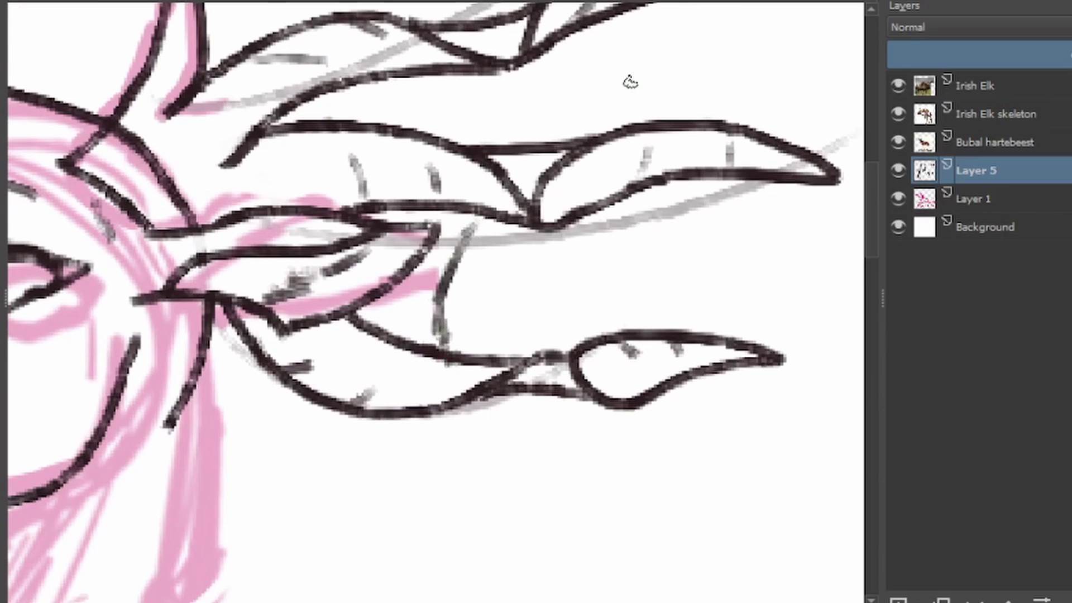
{"action": "scroll", "coordinate": [374, 335], "scroll_direction": "up", "scroll_amount": 3}
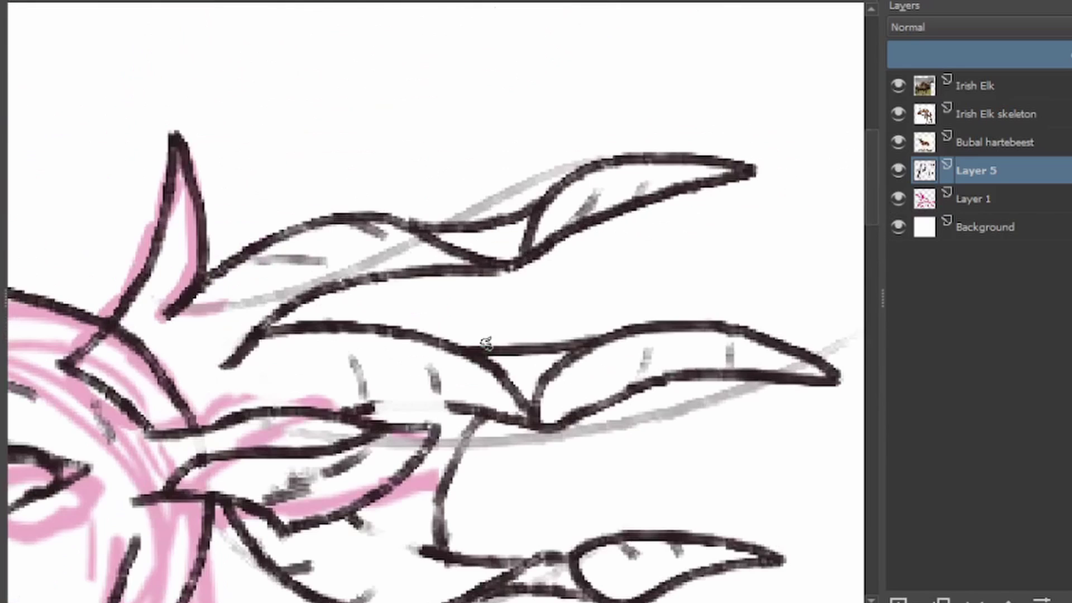
{"action": "mouse_move", "coordinate": [449, 276]}
{"action": "left_mouse_down"}
{"action": "mouse_move", "coordinate": [458, 346]}
{"action": "mouse_move", "coordinate": [295, 309]}
{"action": "left_mouse_up"}
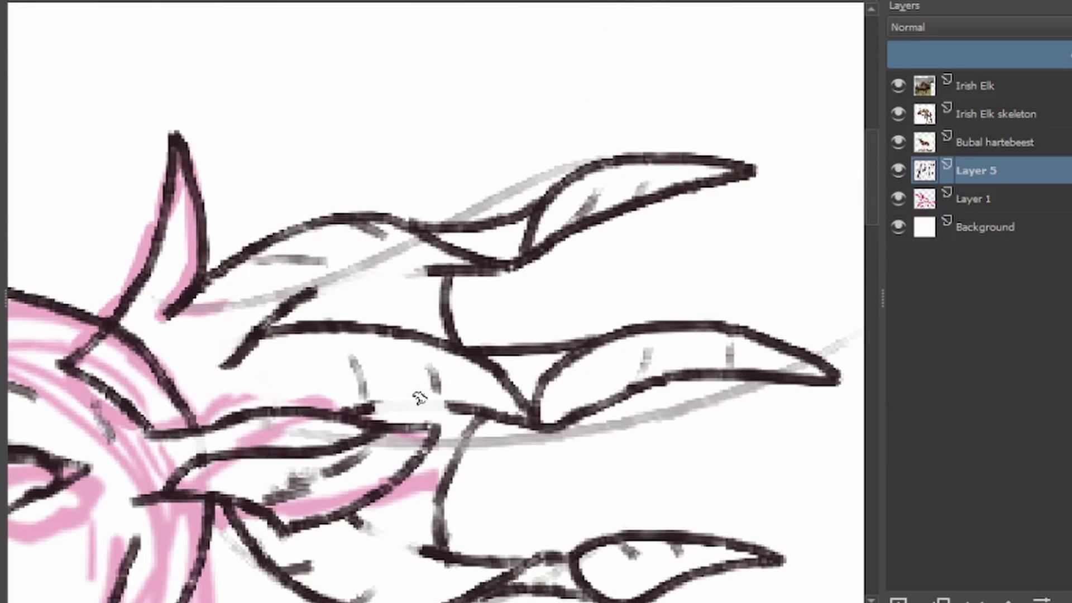
Step: Open up the twists of the antler prongs and redraw the lowest prong's narrow section as a smoother shape
{"action": "scroll", "coordinate": [420, 397], "scroll_direction": "down", "scroll_amount": 5}
{"action": "scroll", "coordinate": [542, 267], "scroll_direction": "up", "scroll_amount": 5}
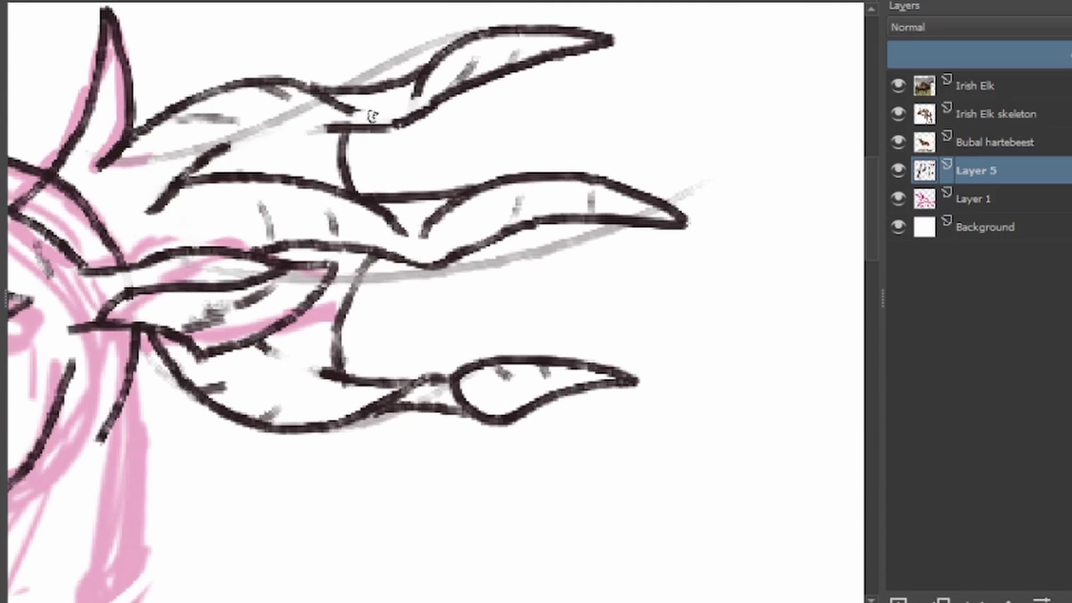
{"action": "mouse_move", "coordinate": [458, 391]}
{"action": "left_mouse_down"}
{"action": "mouse_move", "coordinate": [374, 399]}
{"action": "mouse_move", "coordinate": [467, 378]}
{"action": "mouse_move", "coordinate": [357, 378]}
{"action": "left_mouse_up"}
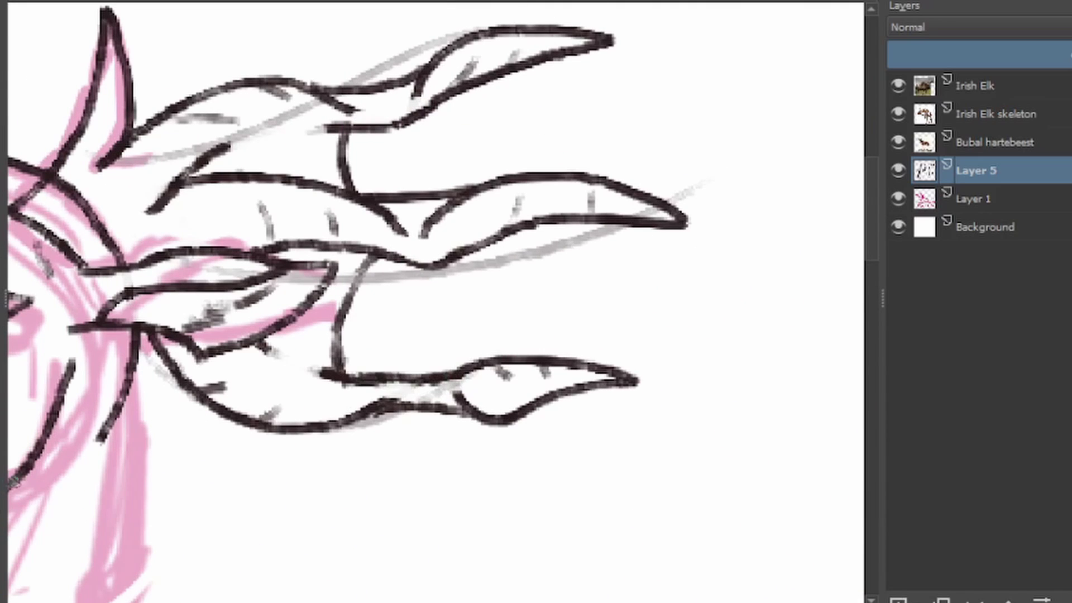
Step: Join the lower antler edge to the base of the near ear with a straight line and erase the overlapping lines
{"action": "scroll", "coordinate": [537, 373], "scroll_direction": "down", "scroll_amount": 5}
{"action": "scroll", "coordinate": [336, 256], "scroll_direction": "up", "scroll_amount": 7}
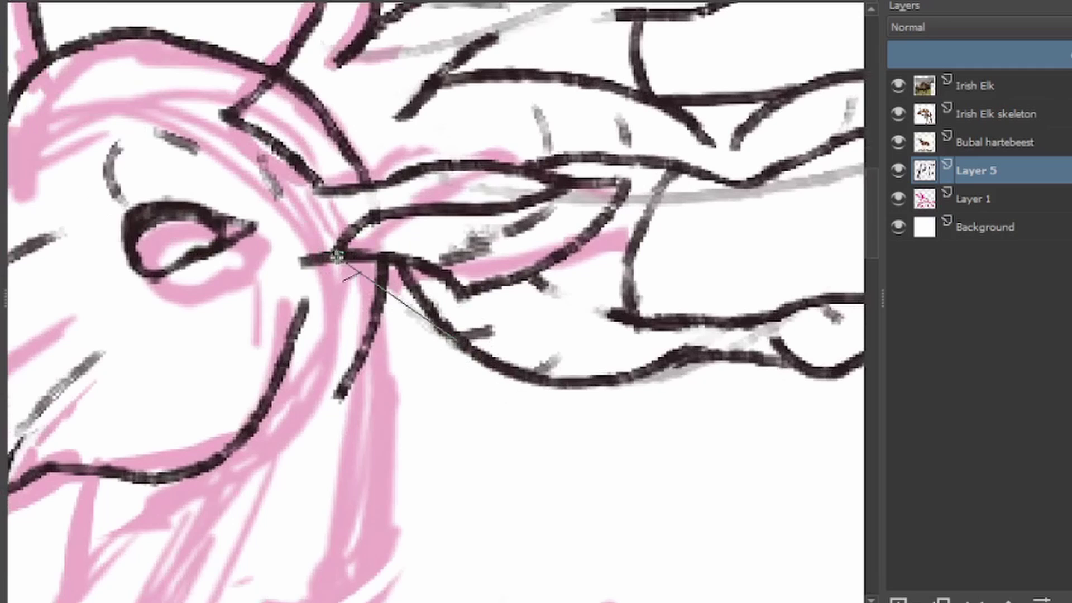
{"action": "left_click_drag", "start_coordinate": [336, 256], "coordinate": [458, 337]}
{"action": "key", "text": "e"}
{"action": "left_click_drag", "start_coordinate": [386, 268], "coordinate": [424, 301]}
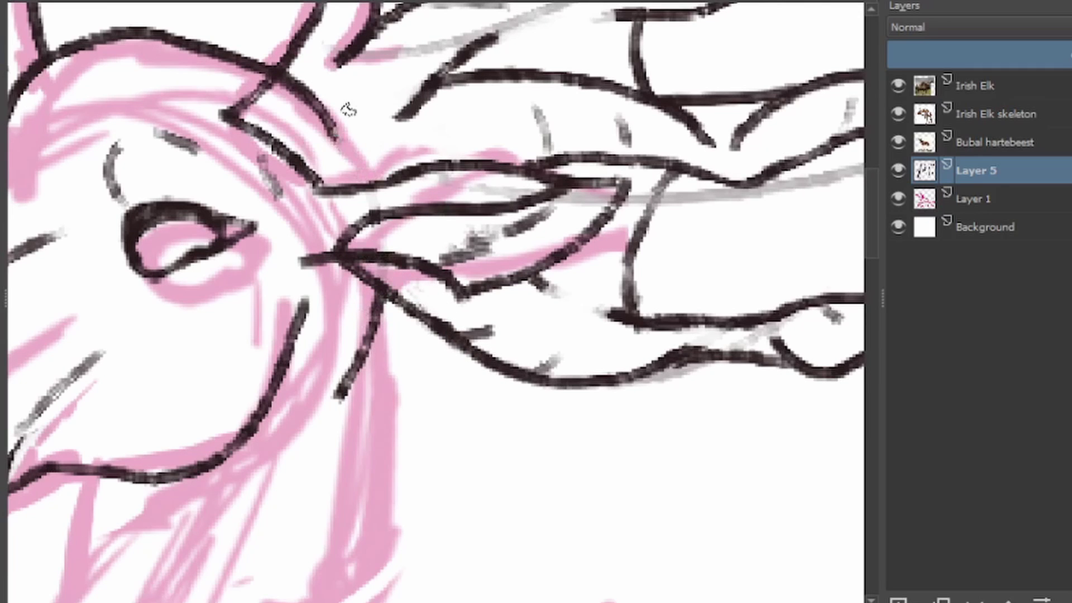
Step: Hide the Bubal hartebeest reference and copy the selected antler onto a new layer beneath Layer 5
{"action": "scroll", "coordinate": [346, 108], "scroll_direction": "down", "scroll_amount": 6}
{"action": "left_click", "coordinate": [898, 142]}
{"action": "scroll", "coordinate": [632, 295], "scroll_direction": "up", "scroll_amount": 4}
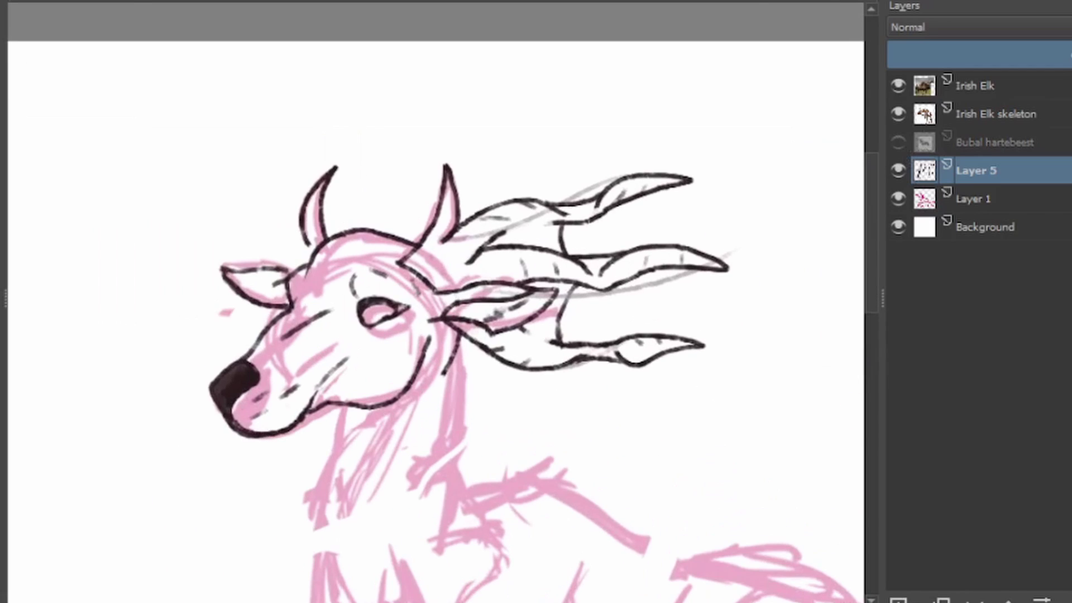
{"action": "mouse_move", "coordinate": [439, 244]}
{"action": "left_mouse_down"}
{"action": "mouse_move", "coordinate": [519, 284]}
{"action": "mouse_move", "coordinate": [564, 288]}
{"action": "left_mouse_up"}
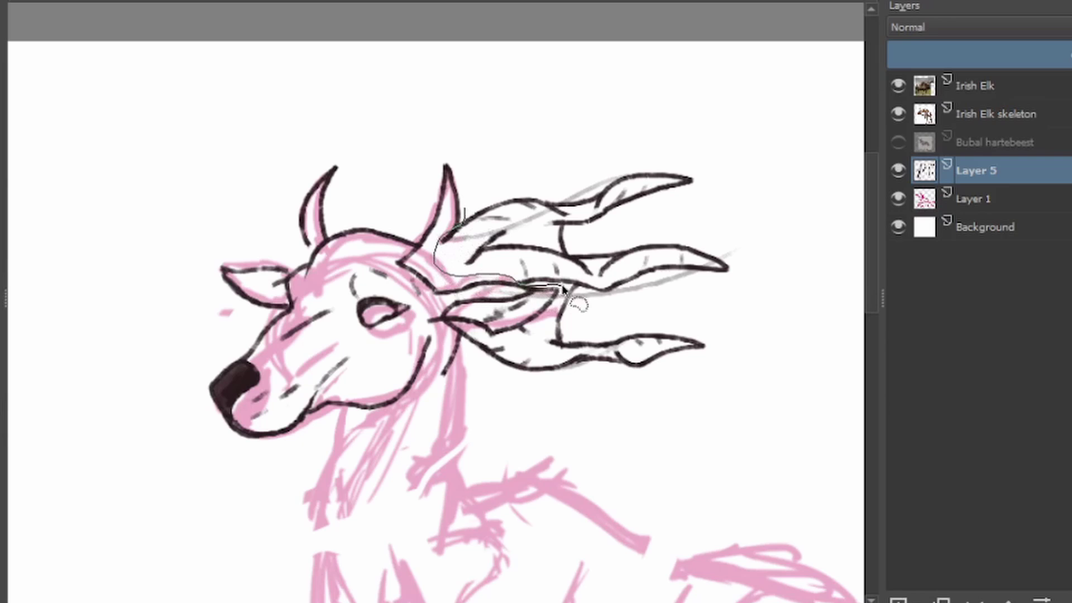
{"action": "mouse_move", "coordinate": [497, 341]}
{"action": "left_mouse_down"}
{"action": "mouse_move", "coordinate": [649, 46]}
{"action": "mouse_move", "coordinate": [586, 25]}
{"action": "left_mouse_up"}
{"action": "key", "text": "ctrl+x"}
{"action": "key", "text": "ctrl+v"}
{"action": "left_click_drag", "start_coordinate": [1033, 171], "coordinate": [1034, 219]}
Step: Mirror the pasted antler horizontally and place it on the far side of the head
{"action": "key", "text": "ctrl+t"}
{"action": "key", "text": "ctrl+z"}
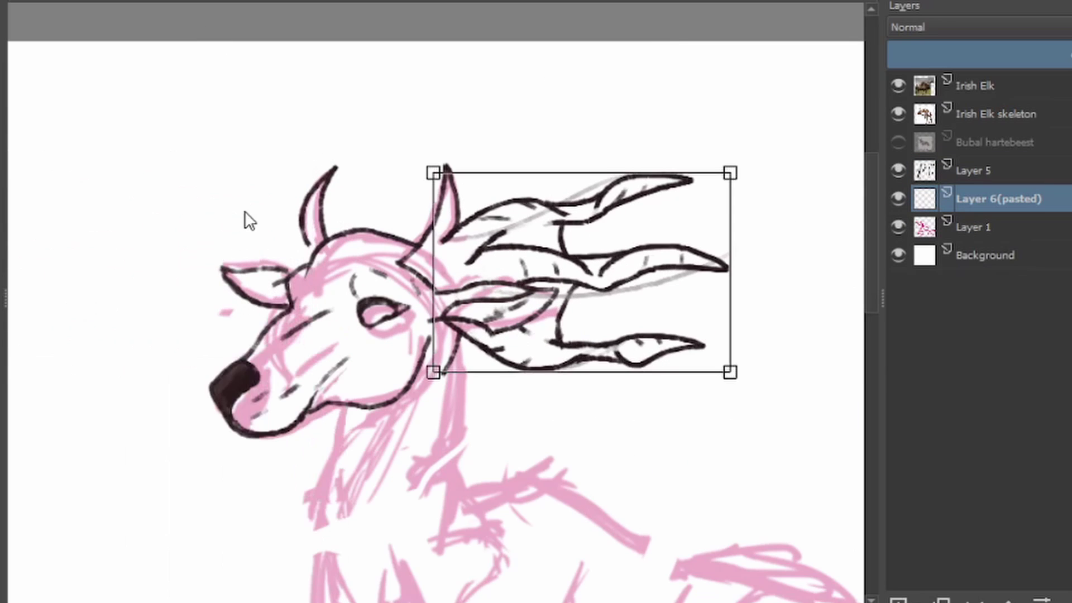
{"action": "key", "text": "ctrl+shift+z"}
{"action": "right_click", "coordinate": [178, 267]}
{"action": "left_click", "coordinate": [224, 301]}
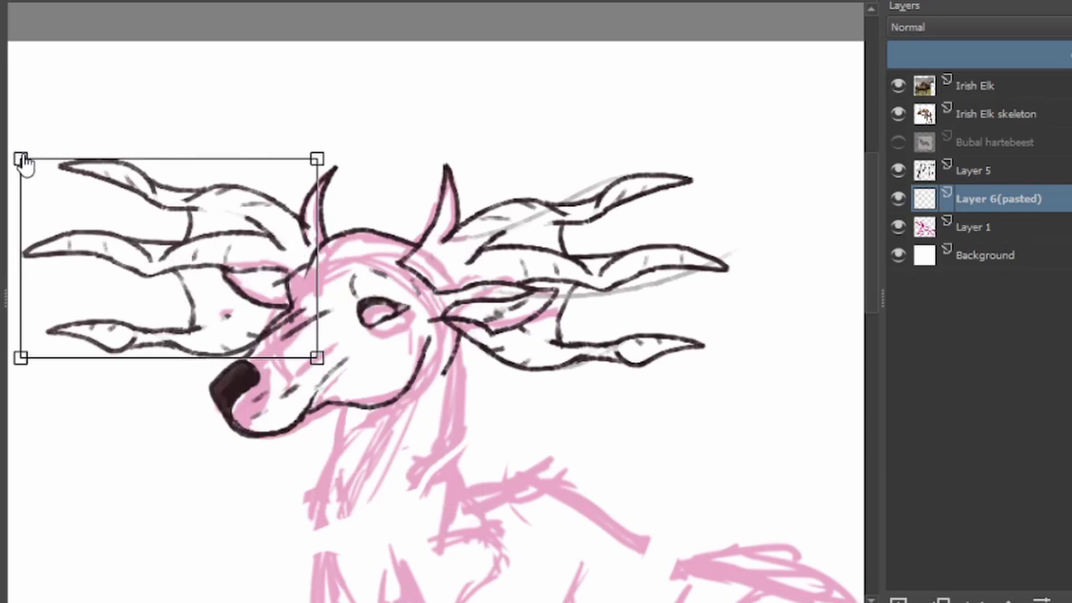
Step: Narrow and skew the mirrored antler into perspective behind the far ear, apply the transform, and reactivate Layer 5
{"action": "left_click_drag", "start_coordinate": [22, 161], "coordinate": [124, 132]}
{"action": "left_click_drag", "start_coordinate": [21, 355], "coordinate": [69, 361]}
{"action": "left_click_drag", "start_coordinate": [165, 325], "coordinate": [153, 318]}
{"action": "left_click_drag", "start_coordinate": [113, 123], "coordinate": [110, 166]}
{"action": "left_click_drag", "start_coordinate": [55, 354], "coordinate": [103, 347]}
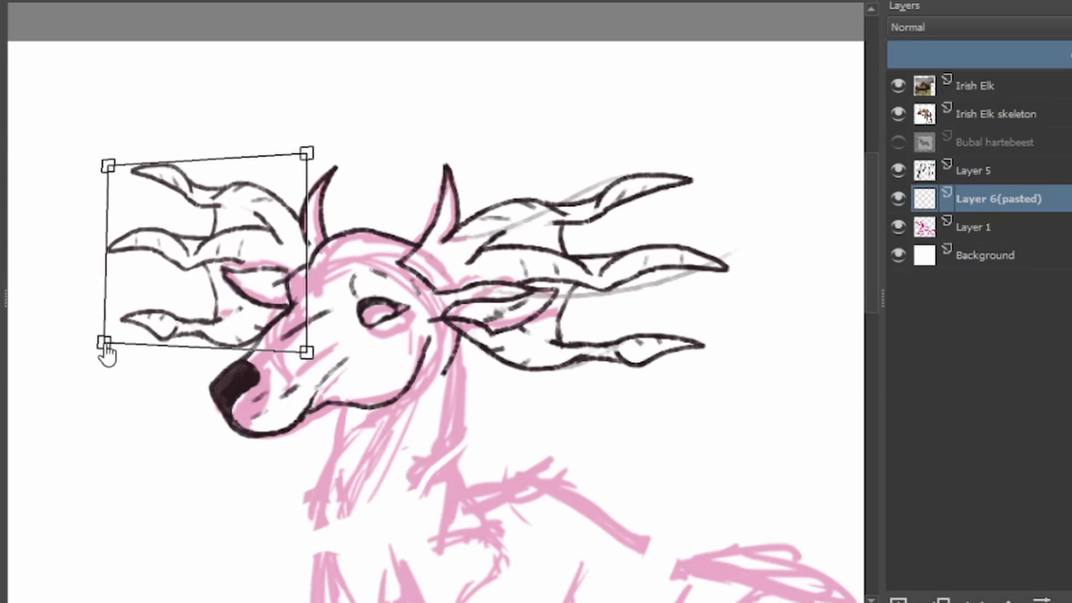
{"action": "left_click_drag", "start_coordinate": [110, 166], "coordinate": [126, 175]}
{"action": "key", "text": "ctrl+r"}
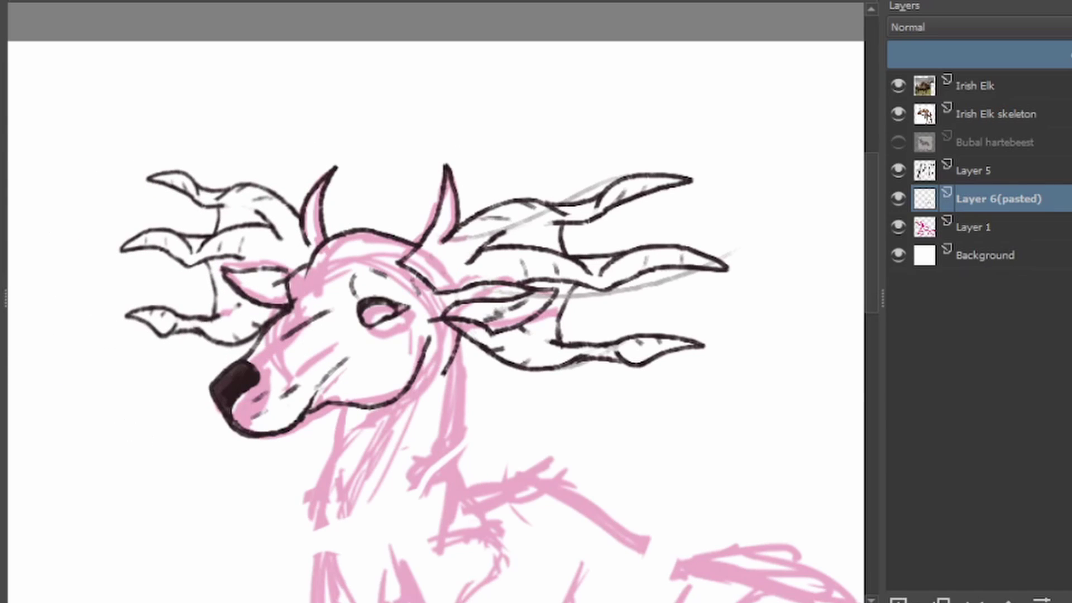
{"action": "left_click", "coordinate": [999, 173]}
{"action": "scroll", "coordinate": [390, 302], "scroll_direction": "down", "scroll_amount": 3}
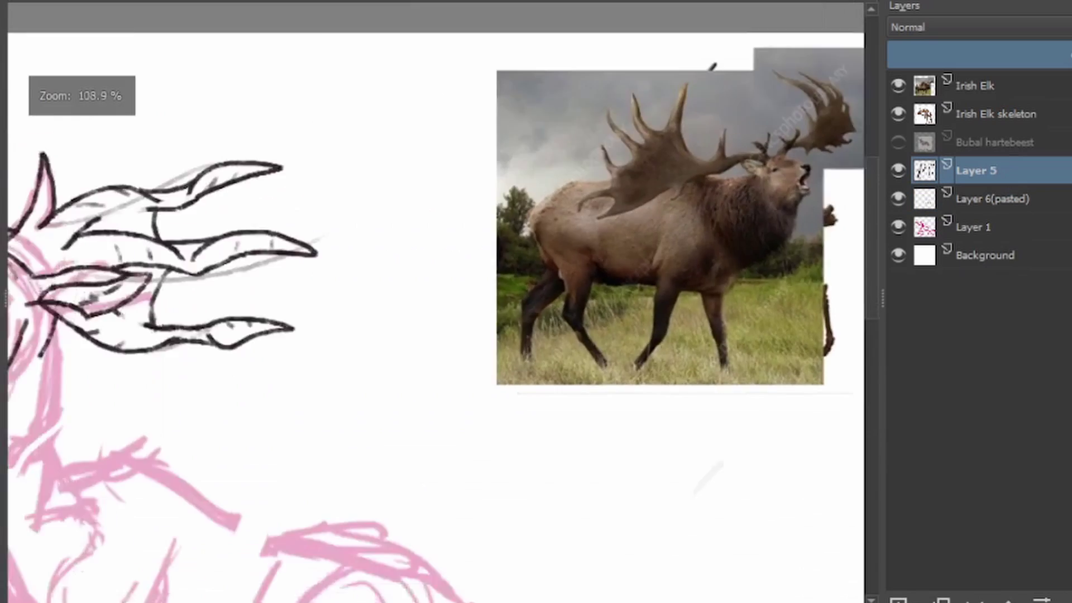
{"action": "key", "text": "ctrl+z"}
{"action": "left_click_drag", "start_coordinate": [335, 227], "coordinate": [290, 338]}
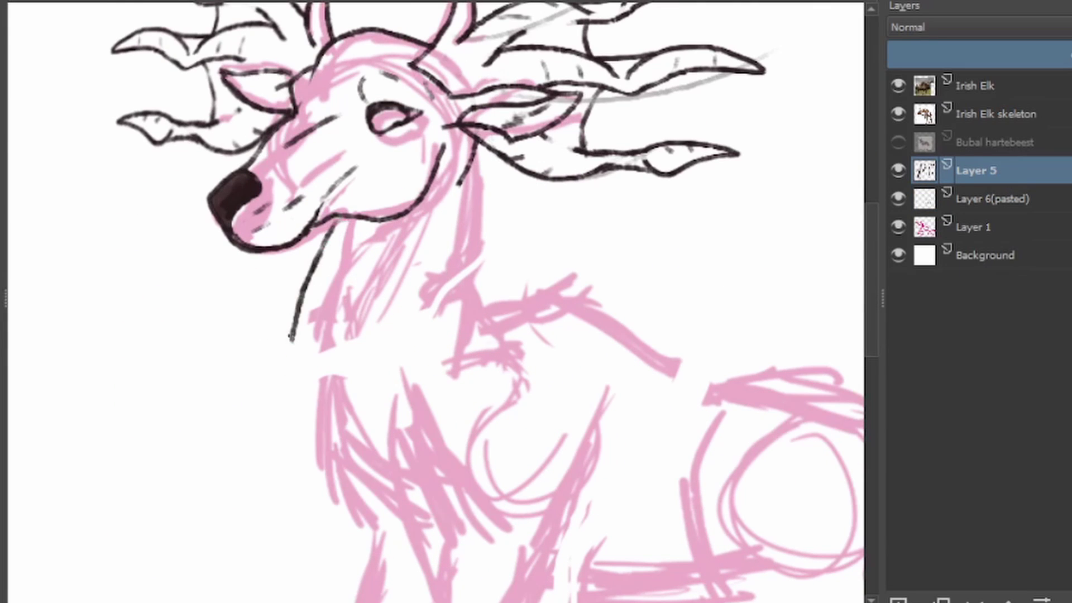
{"action": "key", "text": "ctrl+z"}
{"action": "left_click_drag", "start_coordinate": [385, 230], "coordinate": [311, 325]}
{"action": "left_click_drag", "start_coordinate": [478, 151], "coordinate": [446, 315]}
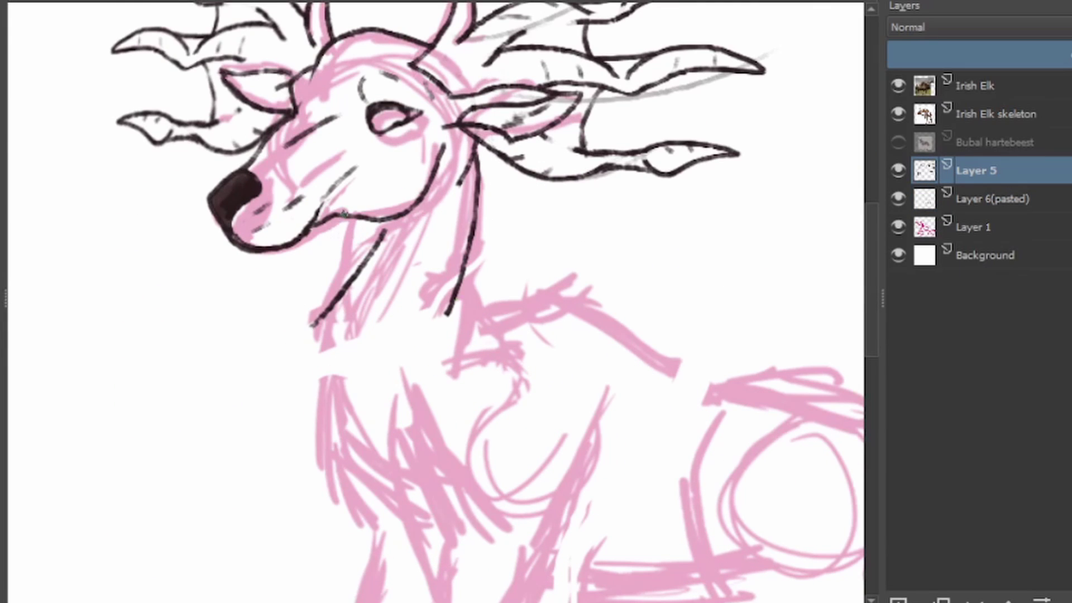
{"action": "key", "text": "ctrl+z"}
{"action": "mouse_move", "coordinate": [341, 218]}
{"action": "left_mouse_down"}
{"action": "mouse_move", "coordinate": [335, 402]}
{"action": "mouse_move", "coordinate": [335, 391]}
{"action": "left_mouse_up"}
{"action": "key", "text": "ctrl+z"}
{"action": "key", "text": "ctrl+z"}
{"action": "key", "text": "ctrl+z"}
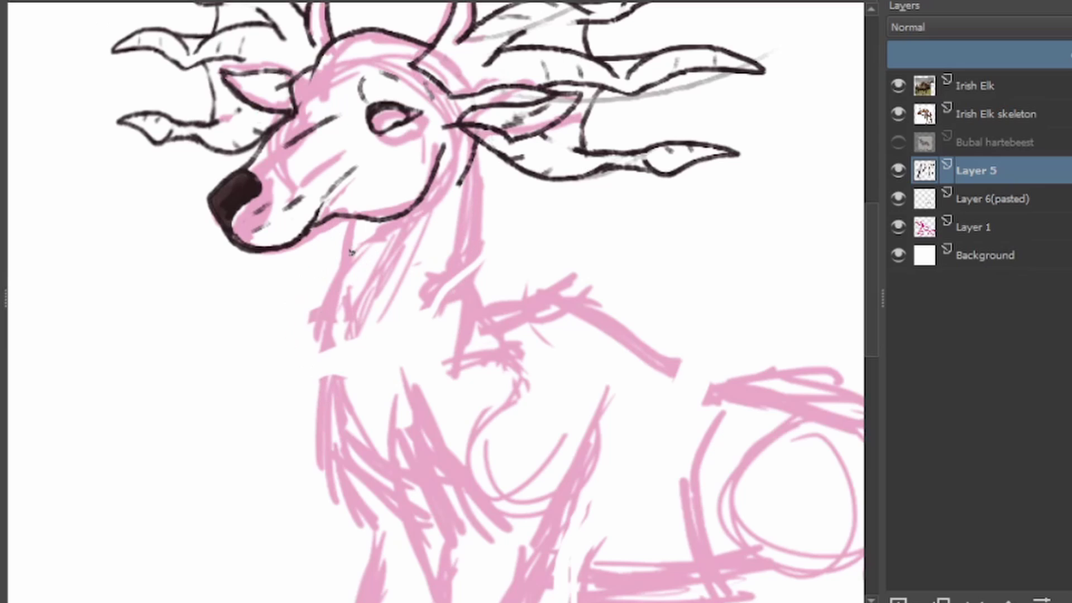
Step: Try to ink the neck with a curved throat line and a long curved nape line over the sketch
{"action": "left_click_drag", "start_coordinate": [349, 225], "coordinate": [338, 410]}
{"action": "left_click_drag", "start_coordinate": [480, 150], "coordinate": [468, 290]}
{"action": "key", "text": "ctrl+z"}
{"action": "key", "text": "ctrl+z"}
{"action": "left_click_drag", "start_coordinate": [478, 157], "coordinate": [428, 393]}
{"action": "scroll", "coordinate": [508, 176], "scroll_direction": "down", "scroll_amount": 1}
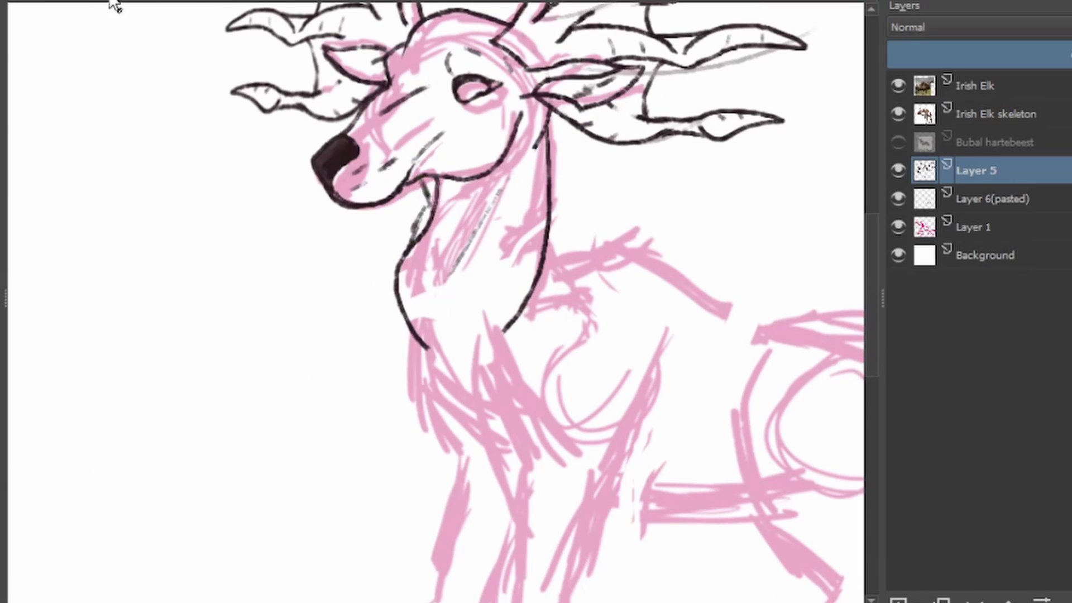
{"action": "key", "text": "ctrl+z"}
{"action": "left_click_drag", "start_coordinate": [424, 180], "coordinate": [419, 234]}
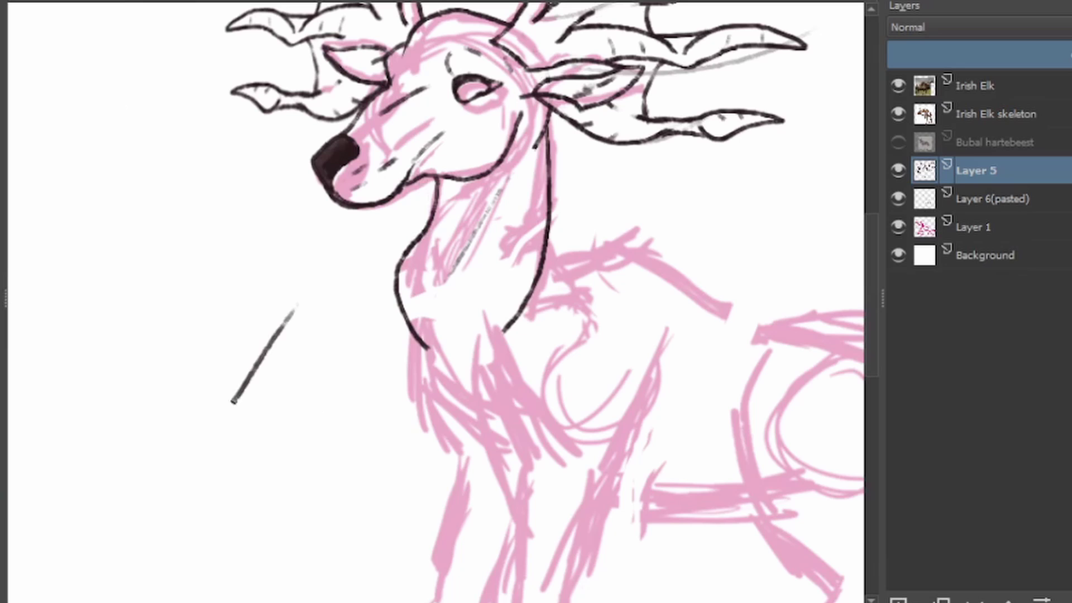
{"action": "key", "text": "ctrl+z"}
{"action": "scroll", "coordinate": [84, 95], "scroll_direction": "down", "scroll_amount": 2}
{"action": "scroll", "coordinate": [84, 95], "scroll_direction": "up", "scroll_amount": 3}
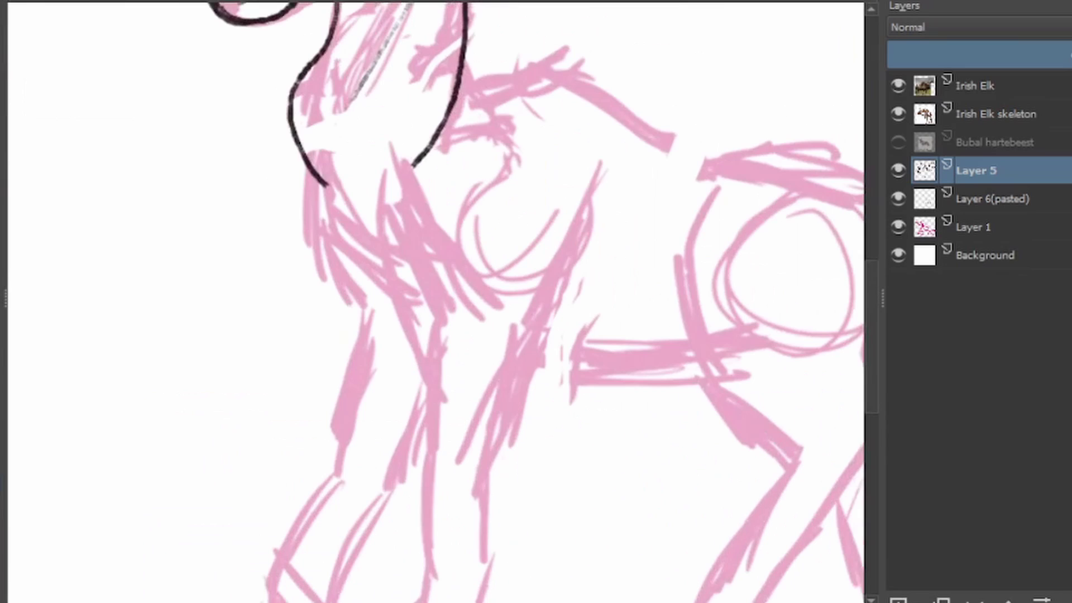
Step: Try to ink a rounded, pointed chest contour below the throat, and undo the neck and chest lines
{"action": "left_click_drag", "start_coordinate": [358, 204], "coordinate": [392, 313]}
{"action": "mouse_move", "coordinate": [286, 126]}
{"action": "left_mouse_down"}
{"action": "mouse_move", "coordinate": [284, 179]}
{"action": "mouse_move", "coordinate": [391, 315]}
{"action": "left_mouse_up"}
{"action": "scroll", "coordinate": [390, 315], "scroll_direction": "down", "scroll_amount": 2}
{"action": "scroll", "coordinate": [383, 333], "scroll_direction": "up", "scroll_amount": 3}
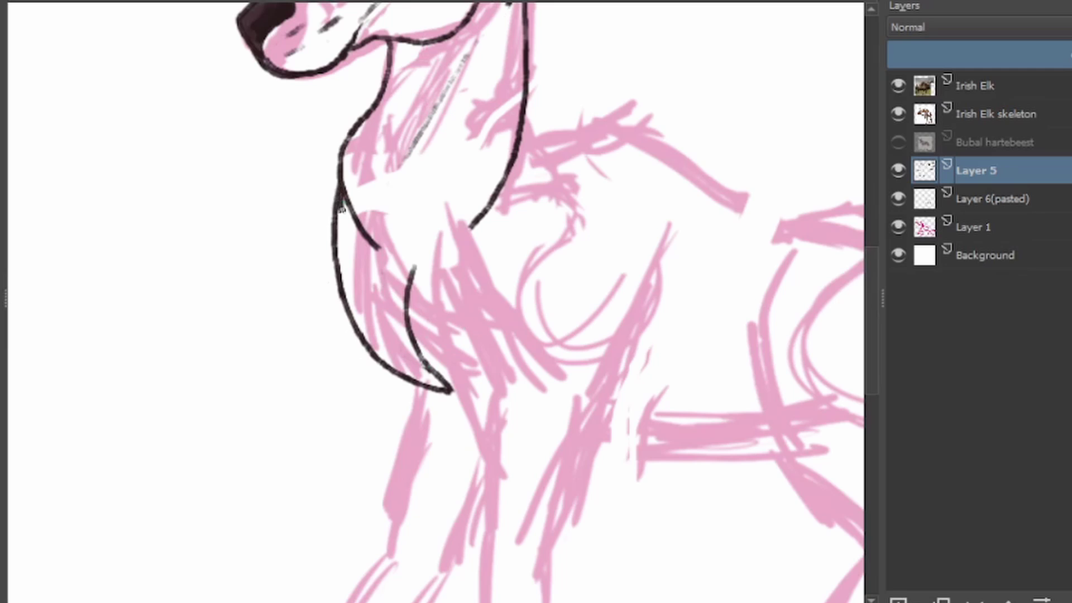
{"action": "left_click_drag", "start_coordinate": [341, 209], "coordinate": [363, 349]}
{"action": "scroll", "coordinate": [371, 318], "scroll_direction": "down", "scroll_amount": 2}
{"action": "scroll", "coordinate": [371, 318], "scroll_direction": "up", "scroll_amount": 3}
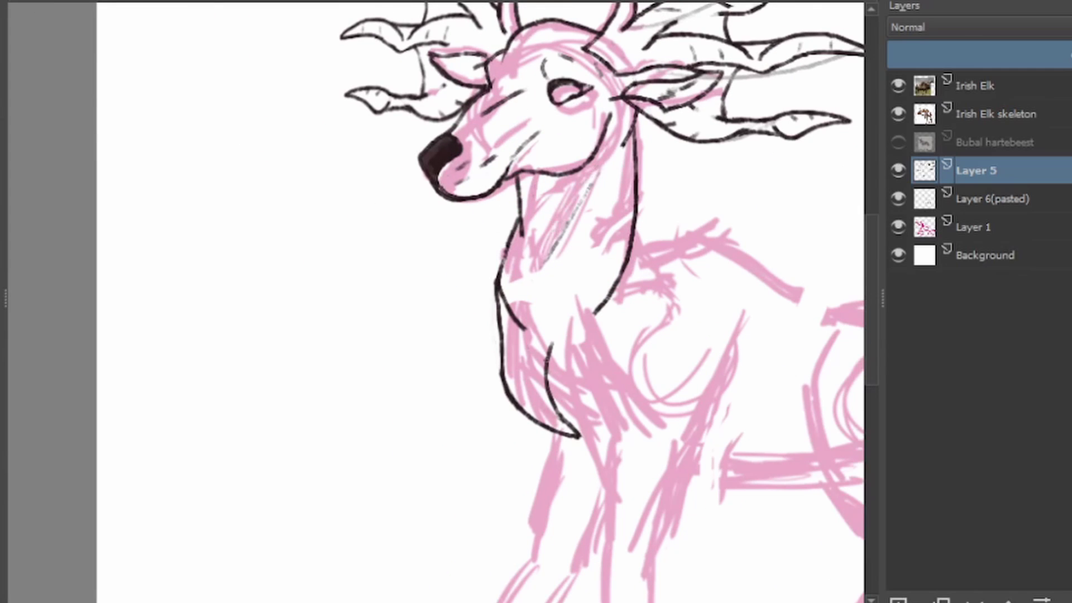
{"action": "key", "text": "ctrl+z"}
{"action": "key", "text": "ctrl+z"}
{"action": "key", "text": "ctrl+z"}
Step: Try to ink a diagonal line down the neck and a nearly straight nape line, and undo both
{"action": "left_click_drag", "start_coordinate": [587, 165], "coordinate": [539, 271]}
{"action": "left_click_drag", "start_coordinate": [641, 118], "coordinate": [606, 335]}
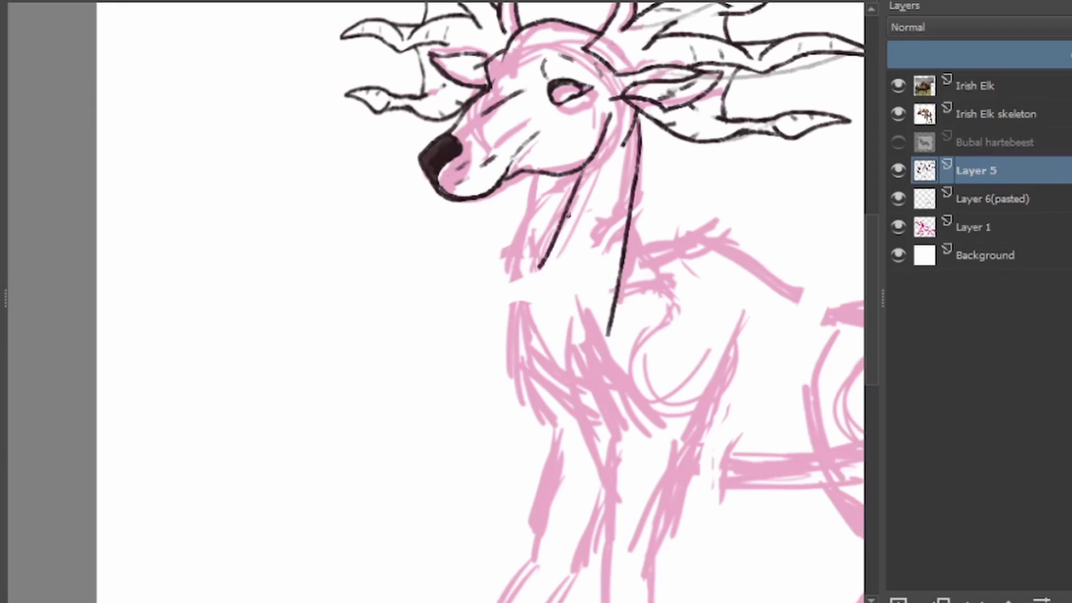
{"action": "key", "text": "ctrl+z"}
{"action": "key", "text": "ctrl+z"}
Step: Ink a diagonal muscle line down the neck from the jaw and a curved nape line down to the shoulder
{"action": "left_click_drag", "start_coordinate": [586, 179], "coordinate": [516, 302]}
{"action": "left_click_drag", "start_coordinate": [638, 112], "coordinate": [607, 307]}
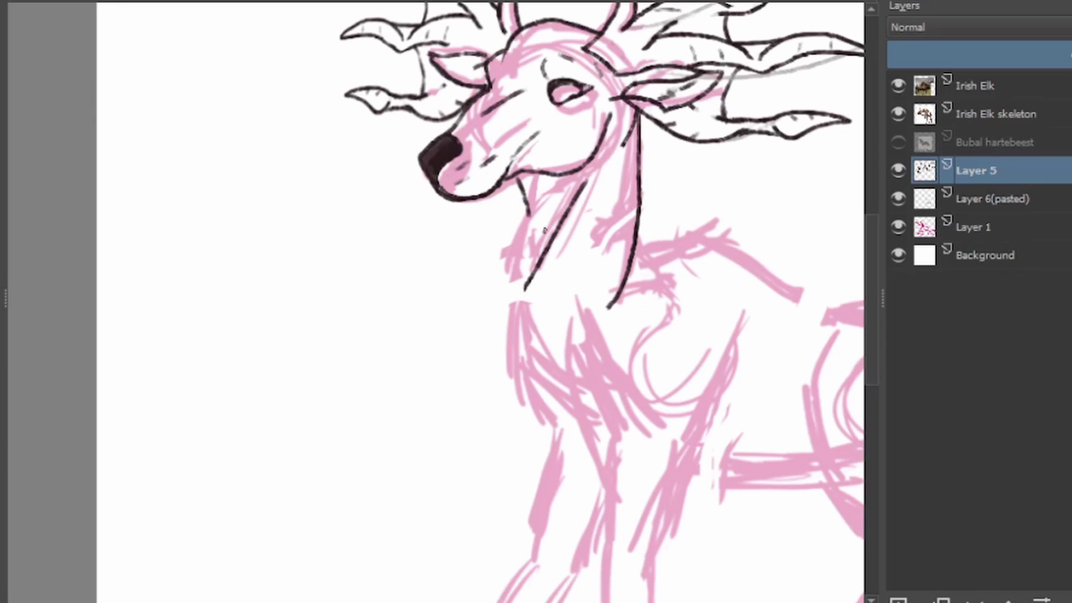
{"action": "left_click_drag", "start_coordinate": [521, 176], "coordinate": [479, 330]}
{"action": "key", "text": "ctrl+z"}
Step: Try to ink the shaggy front edge of the mane from the throat down to the chest, and undo the strokes
{"action": "scroll", "coordinate": [589, 321], "scroll_direction": "up", "scroll_amount": 3}
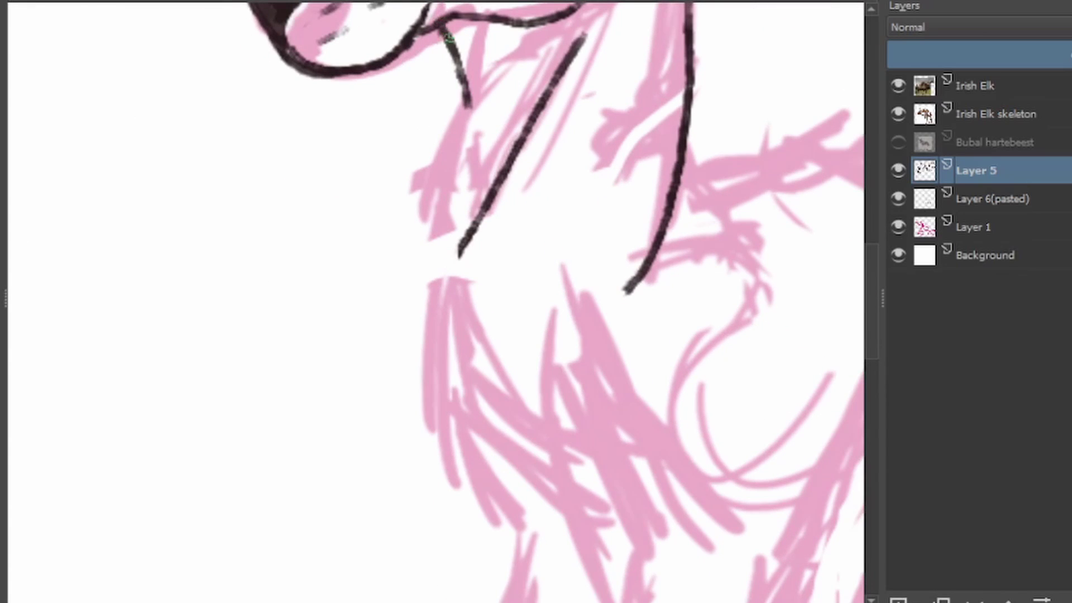
{"action": "mouse_move", "coordinate": [450, 35]}
{"action": "left_mouse_down"}
{"action": "mouse_move", "coordinate": [394, 201]}
{"action": "mouse_move", "coordinate": [380, 335]}
{"action": "left_mouse_up"}
{"action": "mouse_move", "coordinate": [430, 162]}
{"action": "left_mouse_down"}
{"action": "mouse_move", "coordinate": [413, 432]}
{"action": "mouse_move", "coordinate": [416, 243]}
{"action": "left_mouse_up"}
{"action": "key", "text": "ctrl+z"}
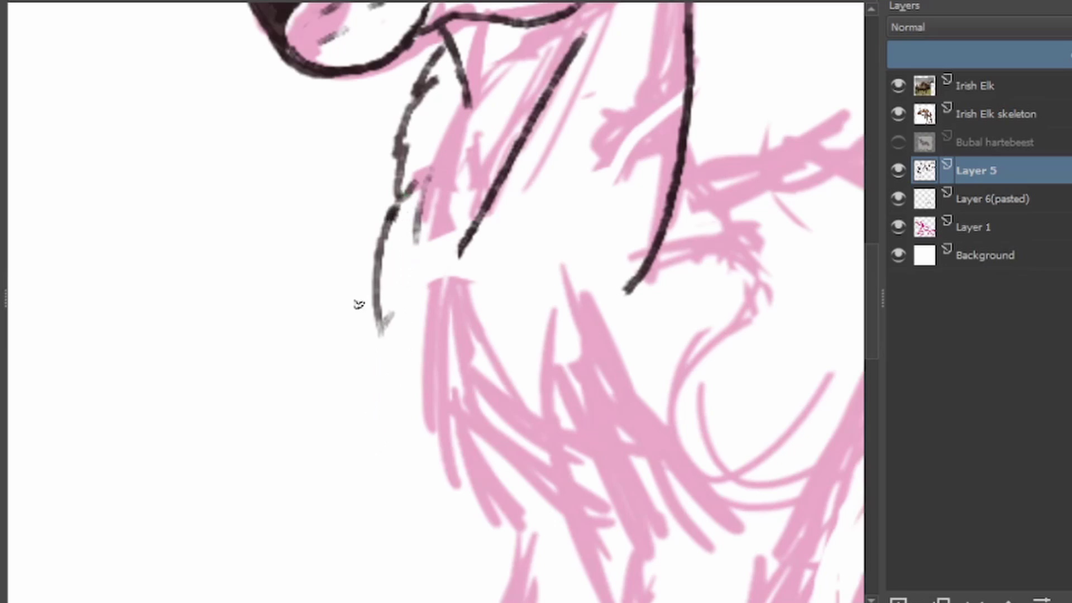
{"action": "mouse_move", "coordinate": [380, 304]}
{"action": "left_mouse_down"}
{"action": "mouse_move", "coordinate": [424, 506]}
{"action": "mouse_move", "coordinate": [541, 520]}
{"action": "left_mouse_up"}
{"action": "scroll", "coordinate": [409, 297], "scroll_direction": "down", "scroll_amount": 3}
{"action": "key", "text": "ctrl+z"}
{"action": "key", "text": "ctrl+z"}
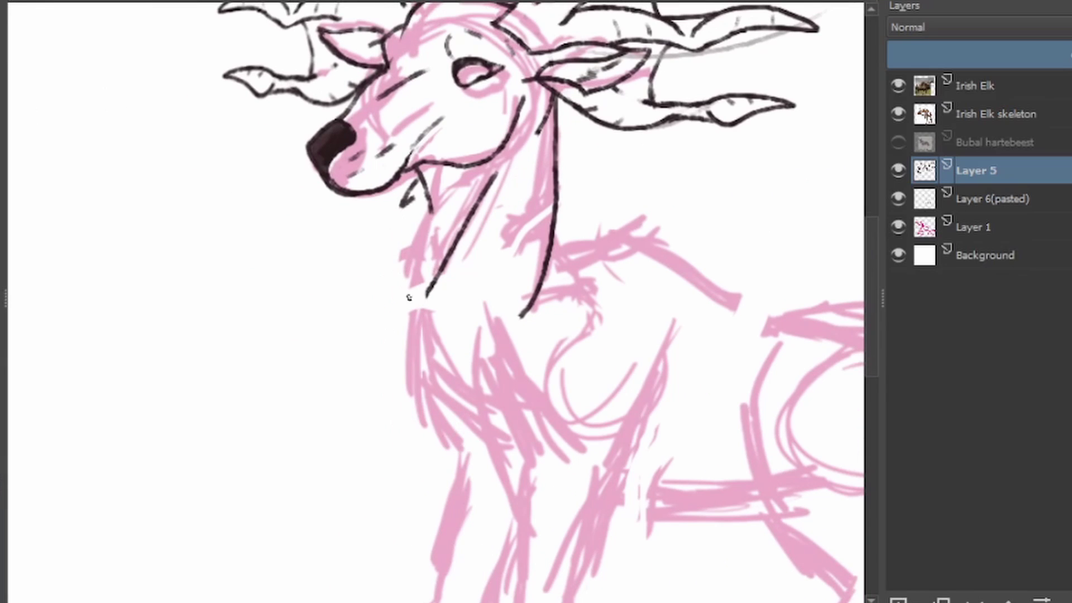
Step: Ink the mane's shaggy front edge from the throat down to a pointed tuft over the chest, with a fur line inside
{"action": "left_click_drag", "start_coordinate": [415, 237], "coordinate": [396, 302]}
{"action": "mouse_move", "coordinate": [370, 321]}
{"action": "left_mouse_down"}
{"action": "mouse_move", "coordinate": [398, 456]}
{"action": "mouse_move", "coordinate": [385, 397]}
{"action": "left_mouse_up"}
{"action": "key", "text": "ctrl+z"}
{"action": "left_click_drag", "start_coordinate": [382, 358], "coordinate": [391, 397]}
{"action": "left_click_drag", "start_coordinate": [385, 380], "coordinate": [430, 409]}
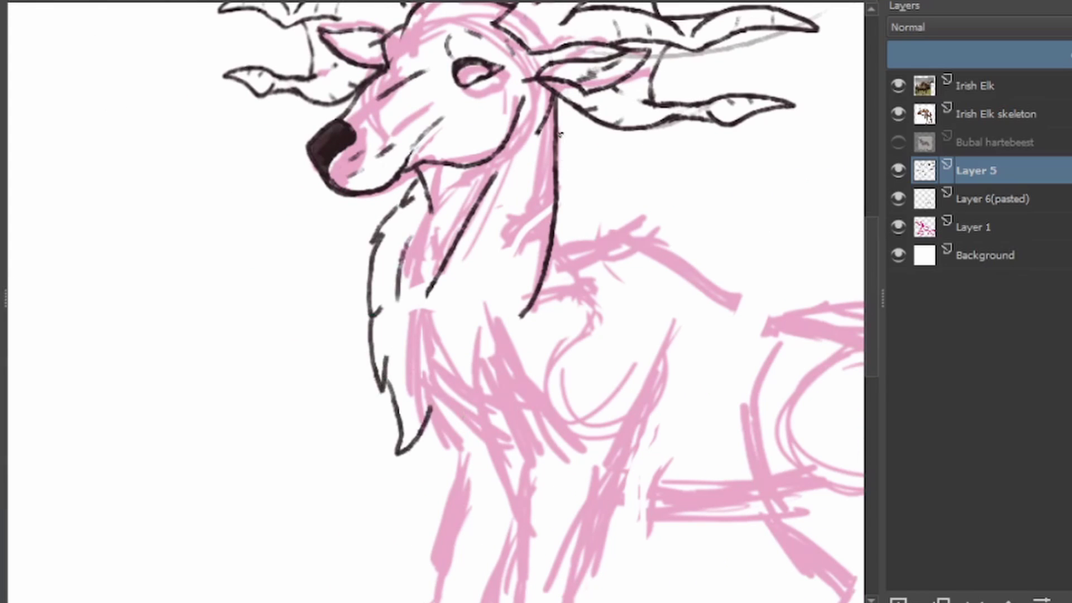
Step: Ink the mane's tufted back edge from the nape downward and join it to the chest tufts along the lower edge
{"action": "left_click_drag", "start_coordinate": [558, 142], "coordinate": [595, 229]}
{"action": "left_click_drag", "start_coordinate": [584, 224], "coordinate": [588, 296]}
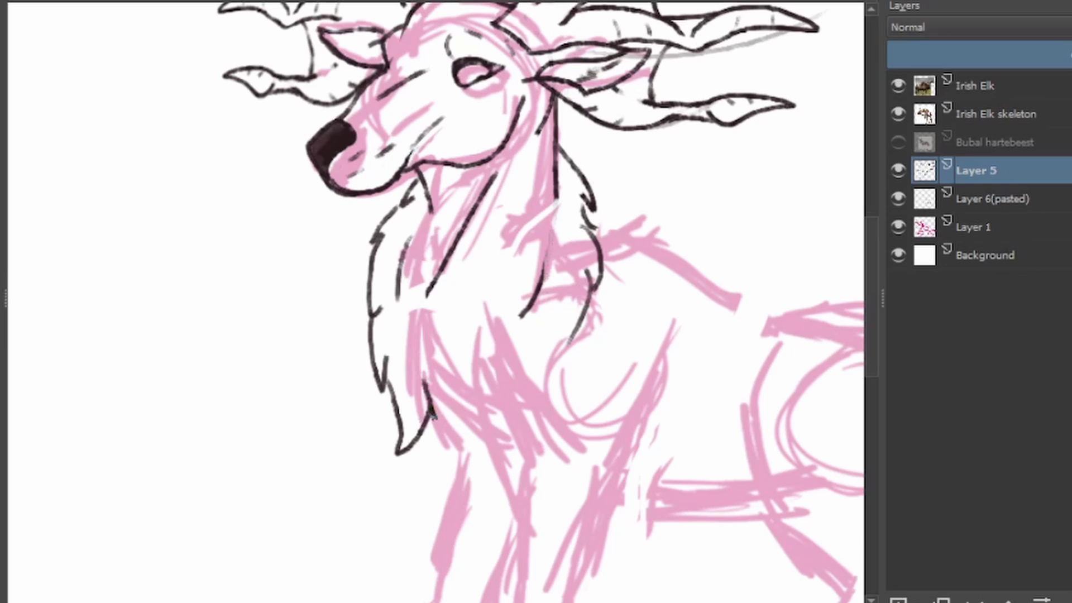
{"action": "left_click_drag", "start_coordinate": [433, 416], "coordinate": [441, 430]}
{"action": "left_click_drag", "start_coordinate": [567, 330], "coordinate": [476, 455]}
{"action": "scroll", "coordinate": [475, 449], "scroll_direction": "down", "scroll_amount": 3}
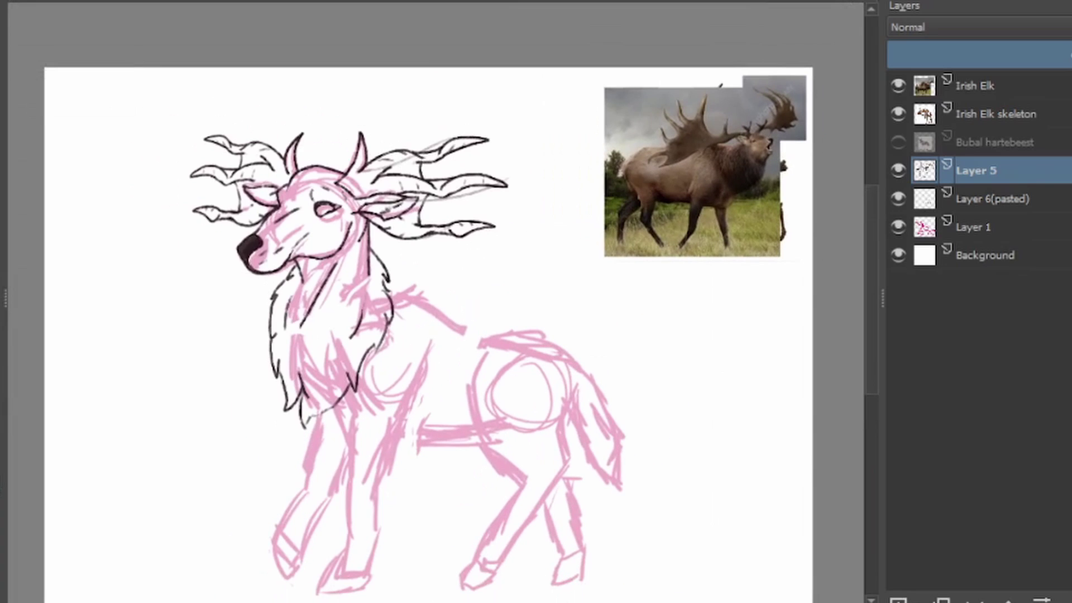
Step: Move the inked head and mane slightly forward of the sketched body, and merge Layer 5 into Layer 6(pasted)
{"action": "key", "text": "ctrl+t"}
{"action": "left_click_drag", "start_coordinate": [335, 279], "coordinate": [268, 273]}
{"action": "right_click", "coordinate": [983, 170]}
{"action": "left_click", "coordinate": [1027, 378]}
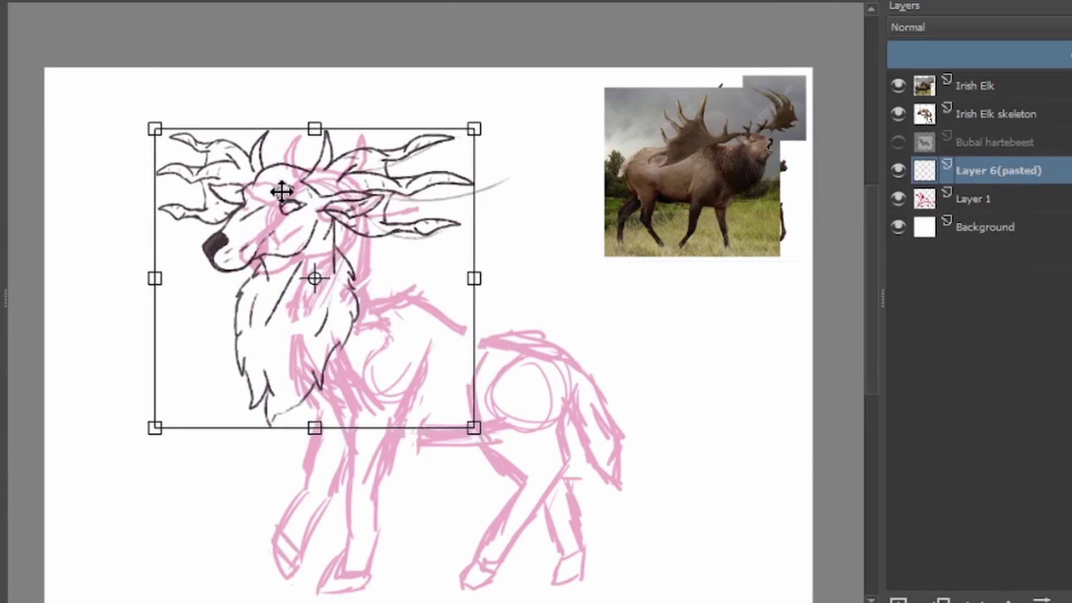
{"action": "left_click_drag", "start_coordinate": [283, 189], "coordinate": [302, 196]}
{"action": "key", "text": "Return"}
Step: Erase the magenta sketch beneath the inked head and mane on Layer 1, and show the Bubal hartebeest reference over reactivated Layer 6(pasted)
{"action": "left_click", "coordinate": [1005, 199]}
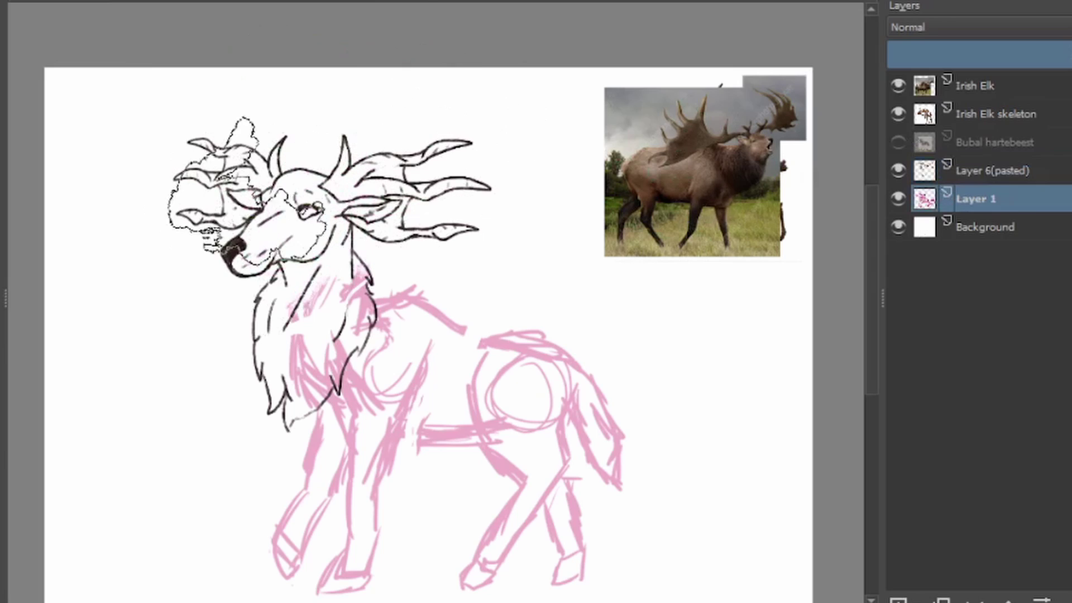
{"action": "left_click", "coordinate": [1066, 173]}
{"action": "left_click", "coordinate": [898, 142]}
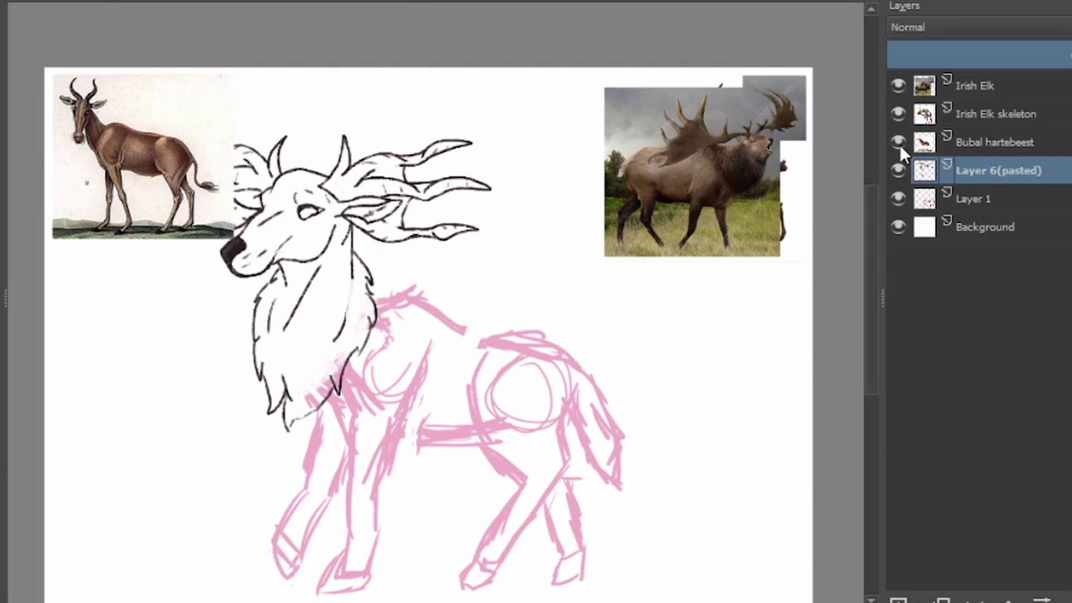
Step: Try to ink the back line from the mane over the withers, redrawing it as a rounded hump sloping to mid-back
{"action": "scroll", "coordinate": [109, 583], "scroll_direction": "up", "scroll_amount": 2}
{"action": "scroll", "coordinate": [70, 33], "scroll_direction": "up", "scroll_amount": 3}
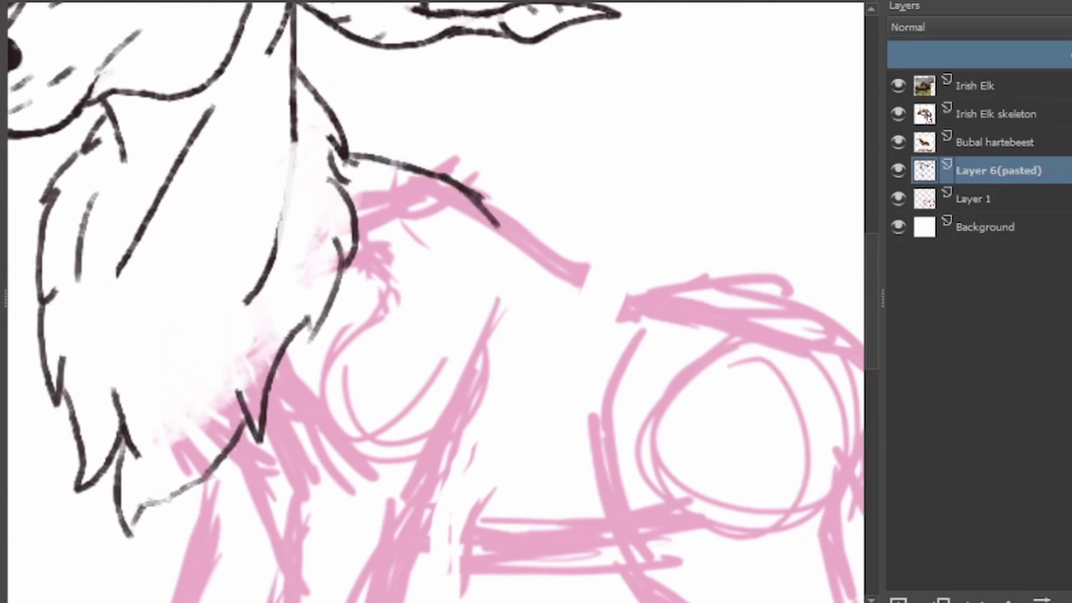
{"action": "left_click_drag", "start_coordinate": [342, 158], "coordinate": [514, 218]}
{"action": "key", "text": "ctrl+z"}
{"action": "left_click_drag", "start_coordinate": [329, 148], "coordinate": [589, 282]}
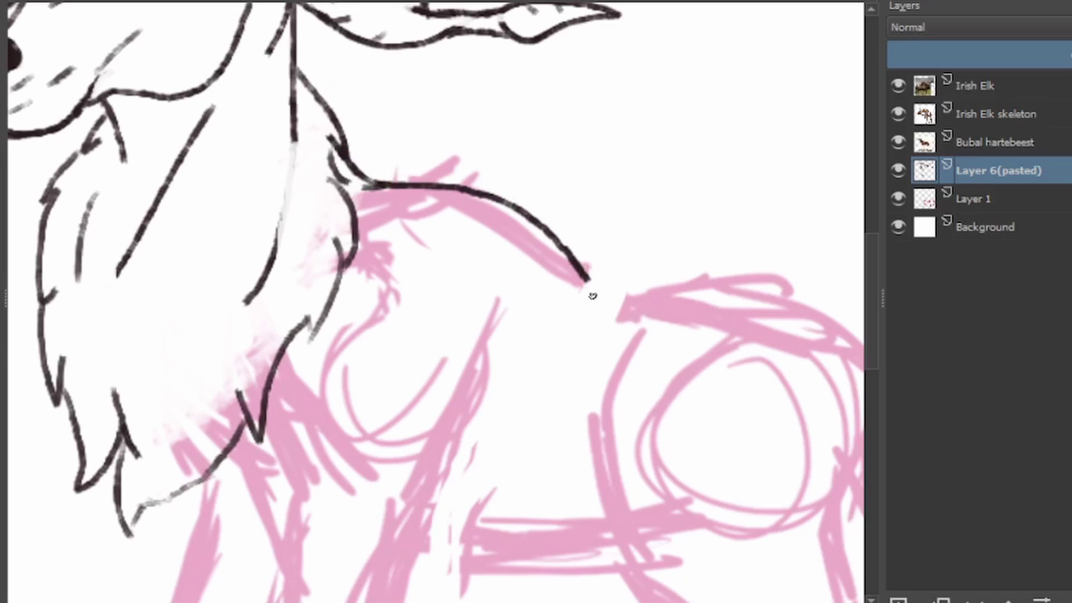
Step: Try to ink the shoulder line and both edges of the near foreleg down to the hoof
{"action": "scroll", "coordinate": [436, 302], "scroll_direction": "down", "scroll_amount": 3}
{"action": "scroll", "coordinate": [436, 301], "scroll_direction": "up", "scroll_amount": 2}
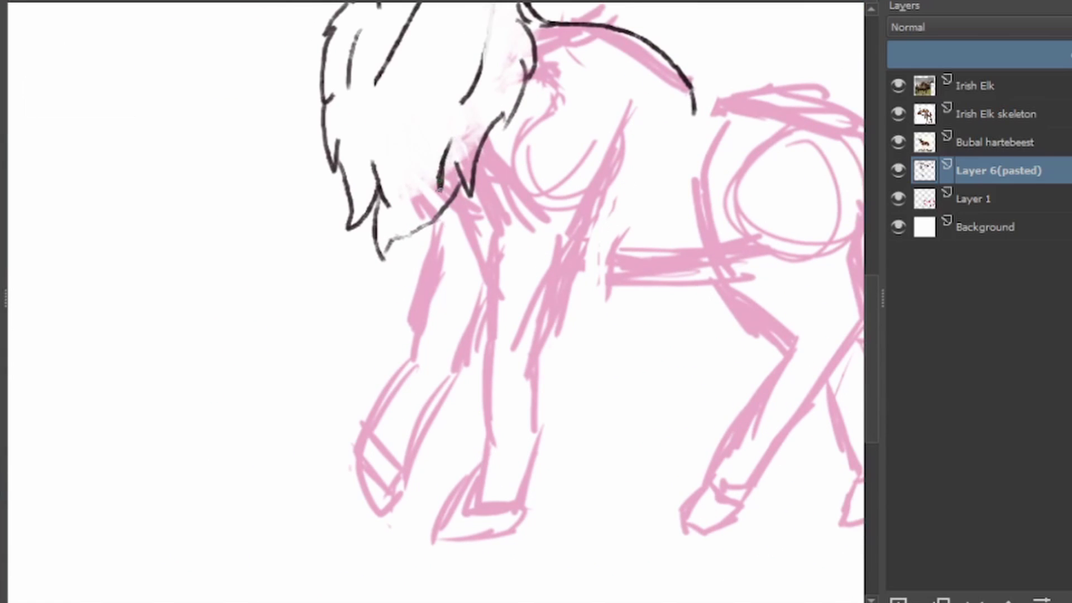
{"action": "key", "text": "ctrl+z"}
{"action": "left_click_drag", "start_coordinate": [637, 101], "coordinate": [531, 255]}
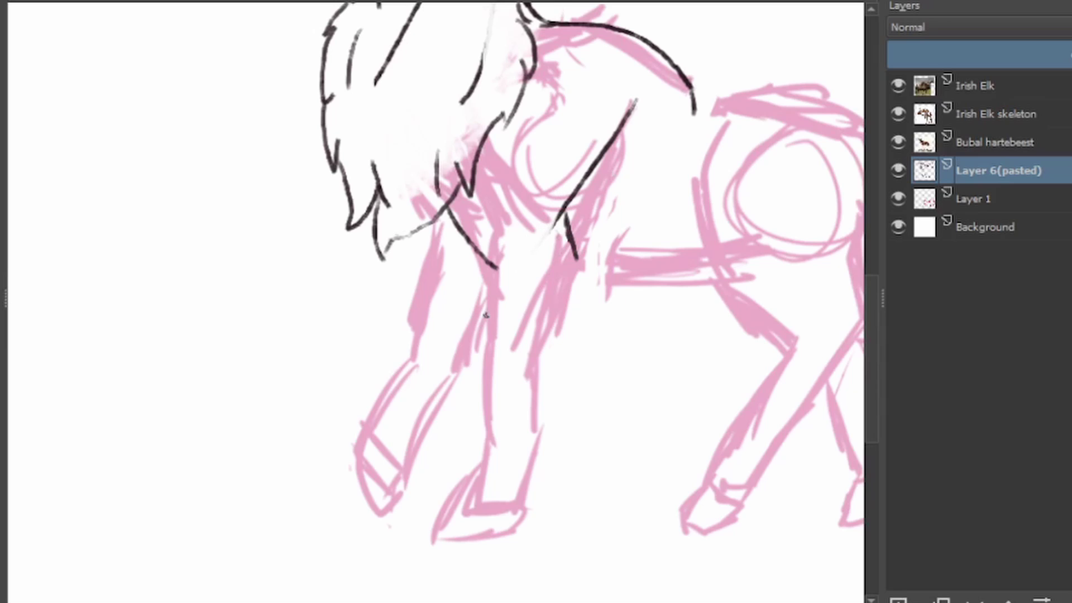
{"action": "left_click_drag", "start_coordinate": [495, 271], "coordinate": [479, 429]}
{"action": "mouse_move", "coordinate": [578, 263]}
{"action": "left_mouse_down"}
{"action": "mouse_move", "coordinate": [530, 443]}
{"action": "mouse_move", "coordinate": [460, 510]}
{"action": "left_mouse_up"}
{"action": "left_click_drag", "start_coordinate": [535, 438], "coordinate": [517, 503]}
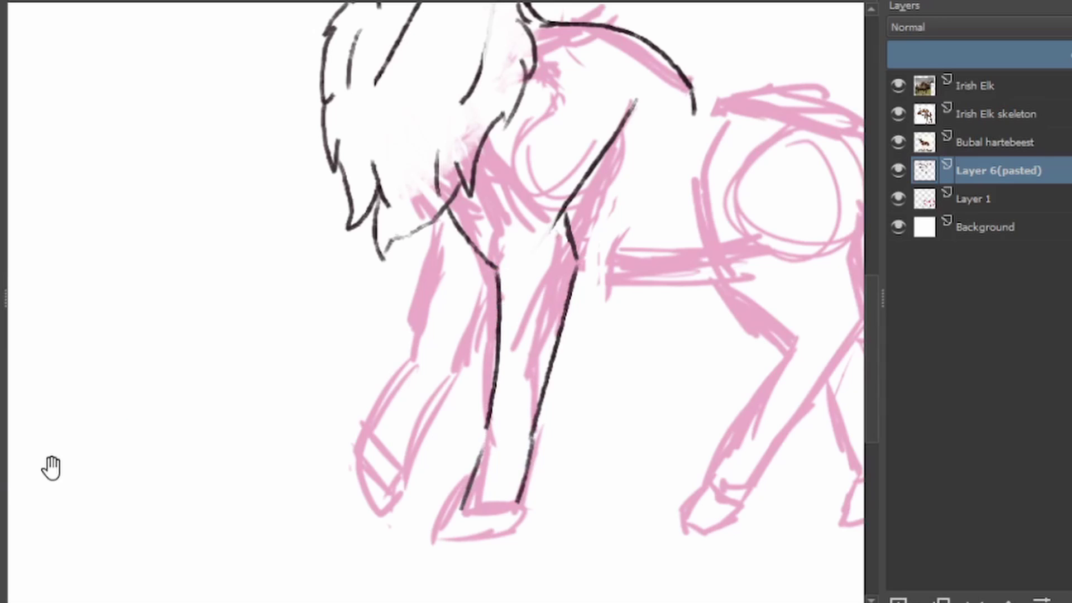
Step: Undo the back, shoulder and foreleg lines
{"action": "scroll", "coordinate": [48, 467], "scroll_direction": "down", "scroll_amount": 3}
{"action": "scroll", "coordinate": [823, 196], "scroll_direction": "up", "scroll_amount": 1}
{"action": "key", "text": "ctrl+z"}
{"action": "key", "text": "ctrl+z"}
{"action": "key", "text": "ctrl+z"}
{"action": "key", "text": "ctrl+z"}
{"action": "key", "text": "ctrl+z"}
Step: Scale the inked head and mane down slightly, and resize and shift Layer 1's magenta body sketch to line up with them
{"action": "key", "text": "ctrl+t"}
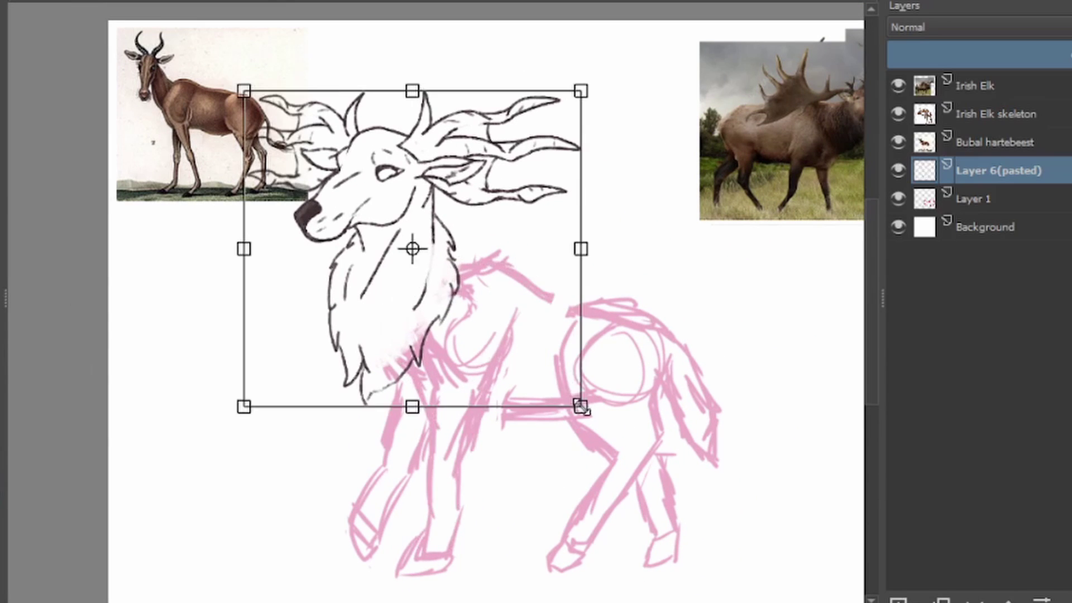
{"action": "key", "text": "Page_Down"}
{"action": "left_click_drag", "start_coordinate": [723, 95], "coordinate": [756, 48]}
{"action": "left_click_drag", "start_coordinate": [664, 184], "coordinate": [615, 189]}
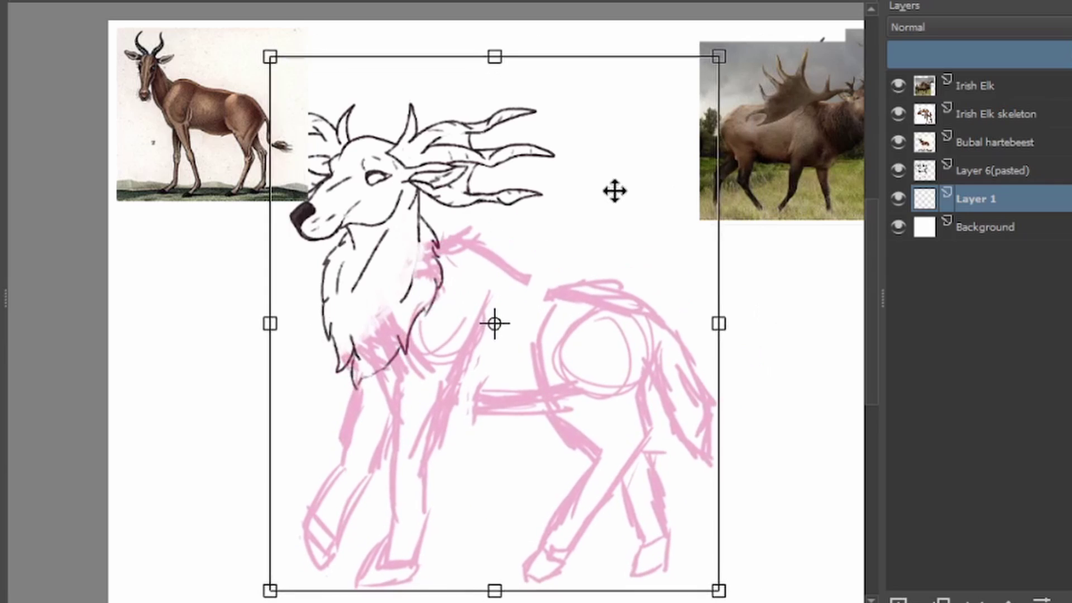
{"action": "left_click_drag", "start_coordinate": [715, 52], "coordinate": [692, 70]}
{"action": "key", "text": "Return"}
Step: Rename the line art layer as Outline, and add short fur strokes inside the mane
{"action": "scroll", "coordinate": [8, 320], "scroll_direction": "down", "scroll_amount": 3}
{"action": "scroll", "coordinate": [8, 320], "scroll_direction": "up", "scroll_amount": 3}
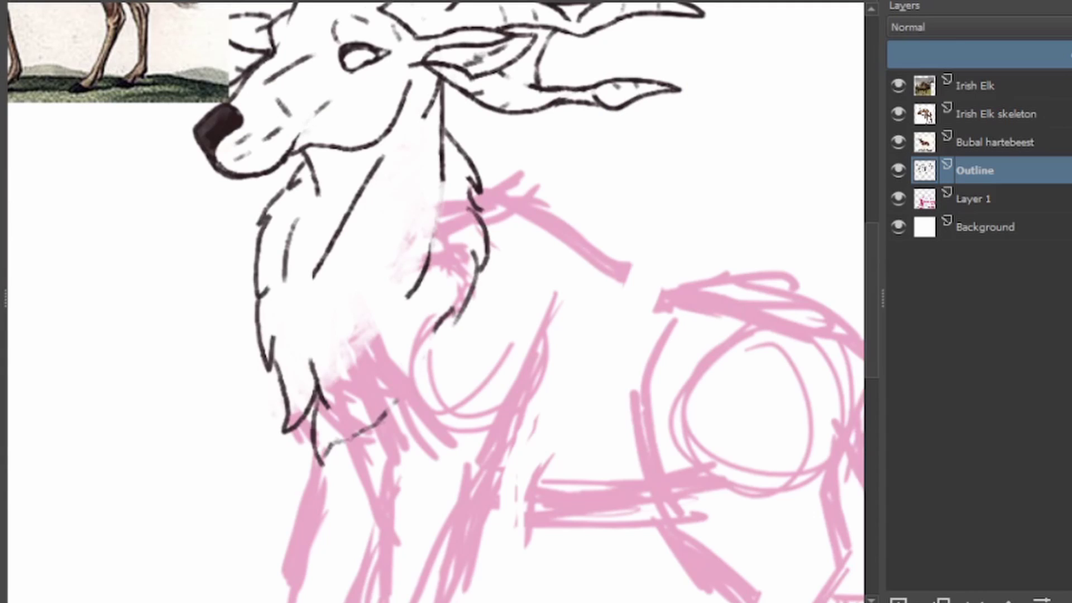
{"action": "scroll", "coordinate": [854, 276], "scroll_direction": "down", "scroll_amount": 3}
{"action": "scroll", "coordinate": [377, 241], "scroll_direction": "up", "scroll_amount": 1}
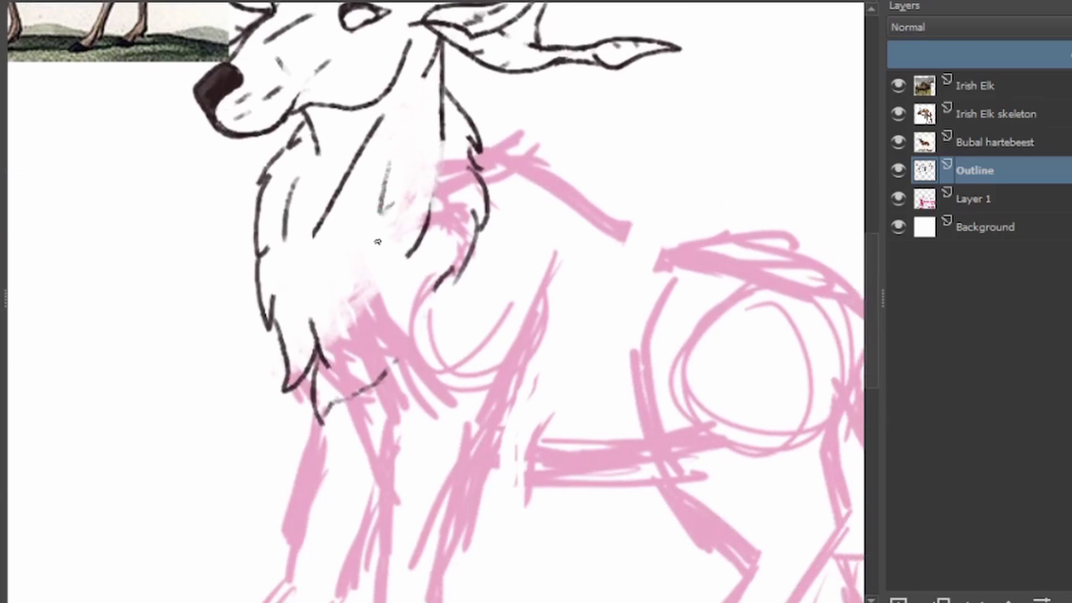
{"action": "scroll", "coordinate": [17, 461], "scroll_direction": "down", "scroll_amount": 3}
{"action": "scroll", "coordinate": [17, 461], "scroll_direction": "up", "scroll_amount": 3}
{"action": "left_click_drag", "start_coordinate": [335, 335], "coordinate": [240, 224]}
Step: Ink the sloping back line from the mane to the hip and continue it over the rump
{"action": "mouse_move", "coordinate": [380, 59]}
{"action": "left_mouse_down"}
{"action": "mouse_move", "coordinate": [463, 105]}
{"action": "mouse_move", "coordinate": [535, 167]}
{"action": "left_mouse_up"}
{"action": "key", "text": "ctrl+z"}
{"action": "mouse_move", "coordinate": [380, 58]}
{"action": "left_mouse_down"}
{"action": "mouse_move", "coordinate": [435, 87]}
{"action": "mouse_move", "coordinate": [559, 190]}
{"action": "left_mouse_up"}
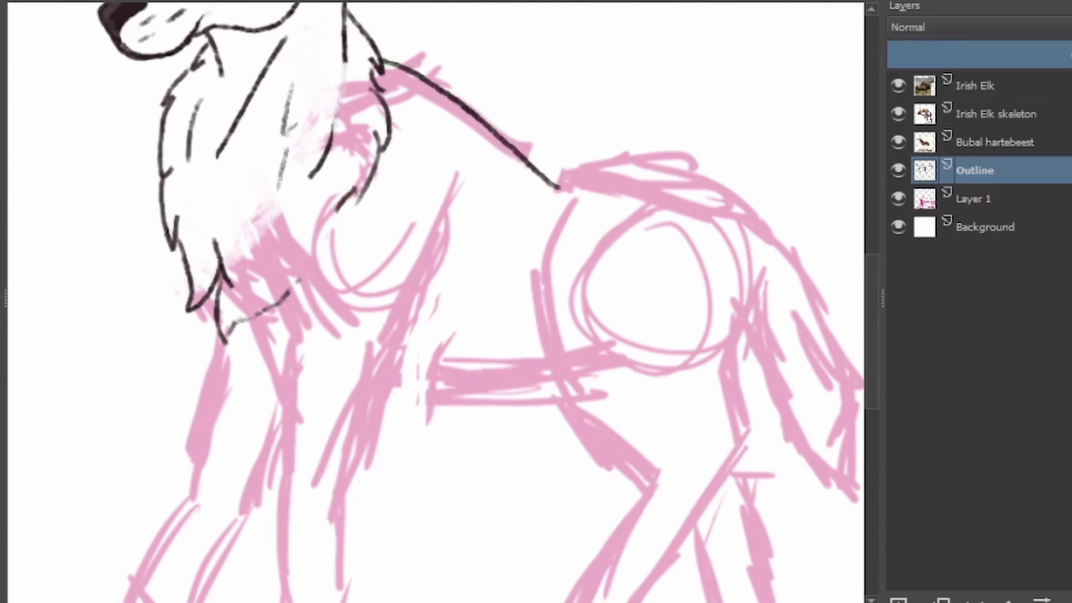
{"action": "mouse_move", "coordinate": [492, 130]}
{"action": "left_mouse_down"}
{"action": "mouse_move", "coordinate": [243, 184]}
{"action": "mouse_move", "coordinate": [494, 290]}
{"action": "left_mouse_up"}
Step: Try to ink a diagonal shoulder line and a short chest line above the near foreleg, and undo them
{"action": "scroll", "coordinate": [47, 117], "scroll_direction": "up", "scroll_amount": 3}
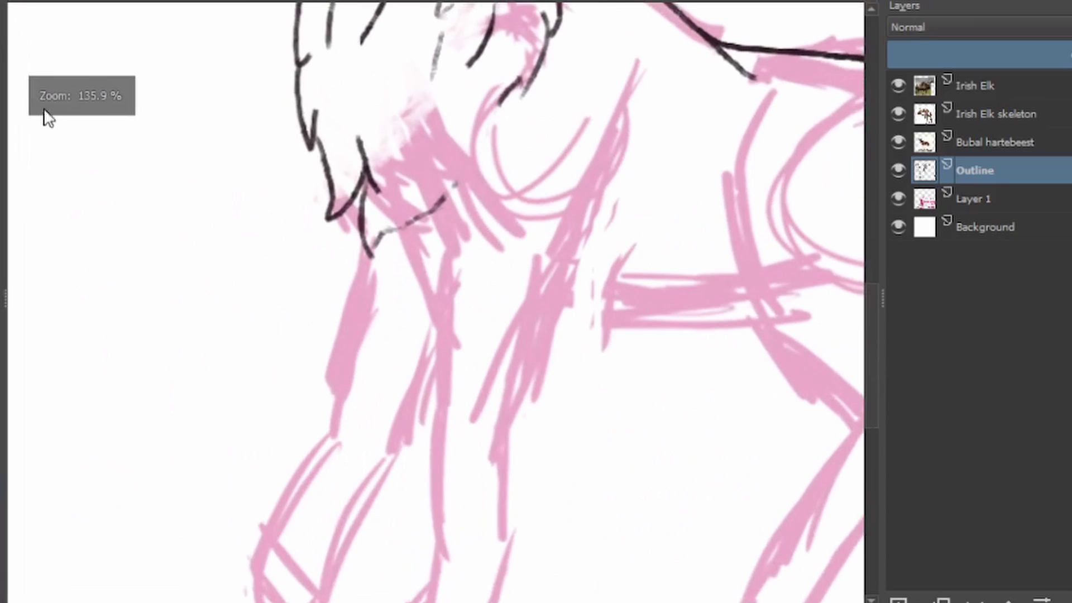
{"action": "left_click_drag", "start_coordinate": [653, 134], "coordinate": [540, 268]}
{"action": "left_click_drag", "start_coordinate": [441, 265], "coordinate": [422, 234]}
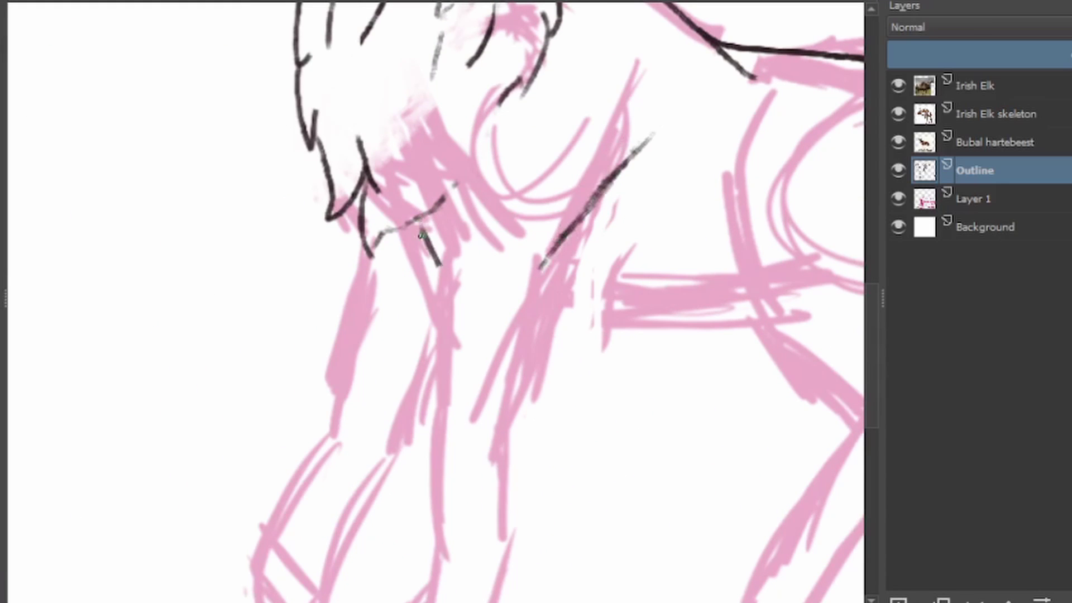
{"action": "left_click_drag", "start_coordinate": [558, 223], "coordinate": [542, 145]}
{"action": "key", "text": "ctrl+z"}
{"action": "key", "text": "ctrl+z"}
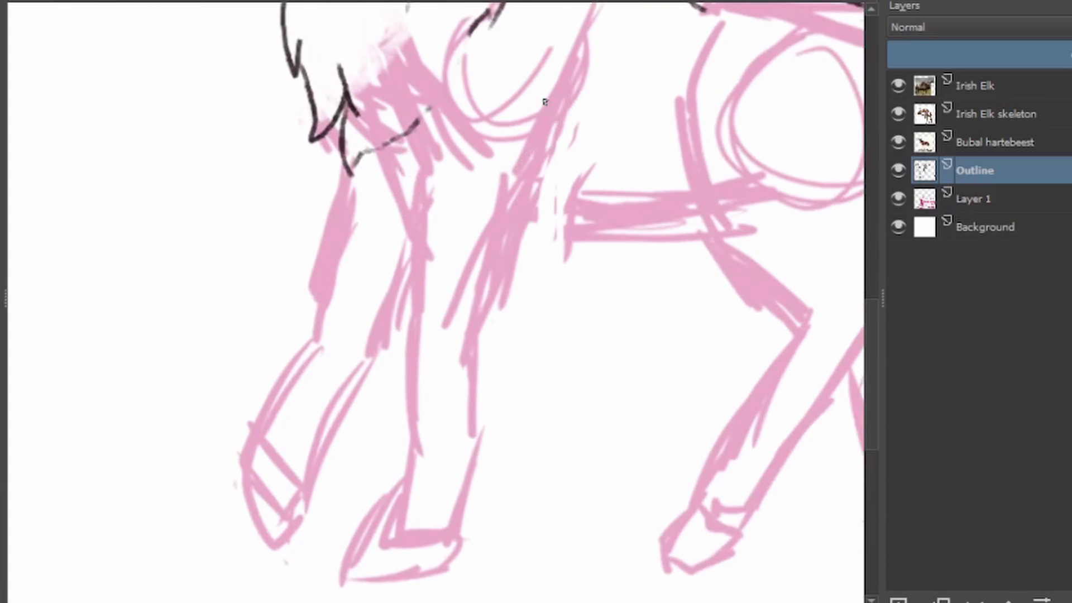
Step: Ink the shoulder line, a short chest line and the elbow, and the front and back edges of the upper near foreleg
{"action": "left_click_drag", "start_coordinate": [589, 47], "coordinate": [511, 193]}
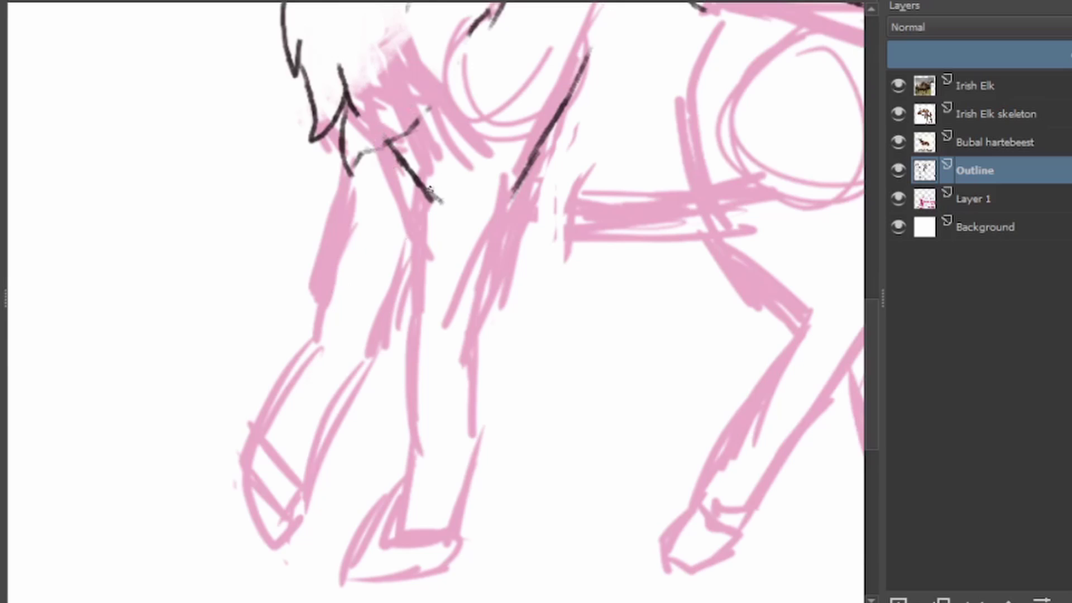
{"action": "left_click_drag", "start_coordinate": [499, 303], "coordinate": [483, 344]}
{"action": "left_click_drag", "start_coordinate": [403, 184], "coordinate": [418, 320]}
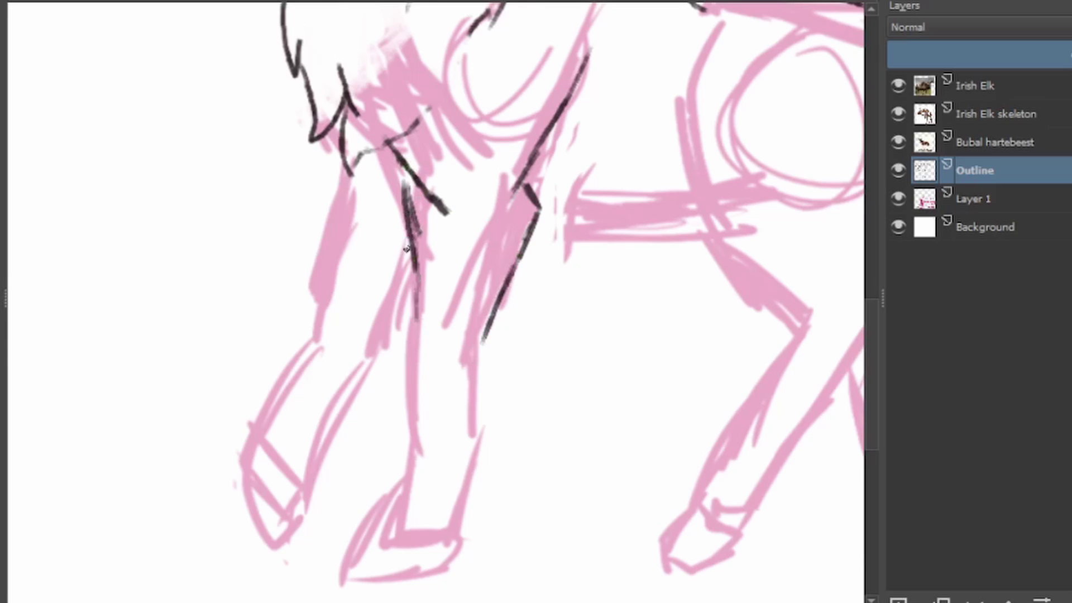
{"action": "scroll", "coordinate": [490, 139], "scroll_direction": "up", "scroll_amount": 3}
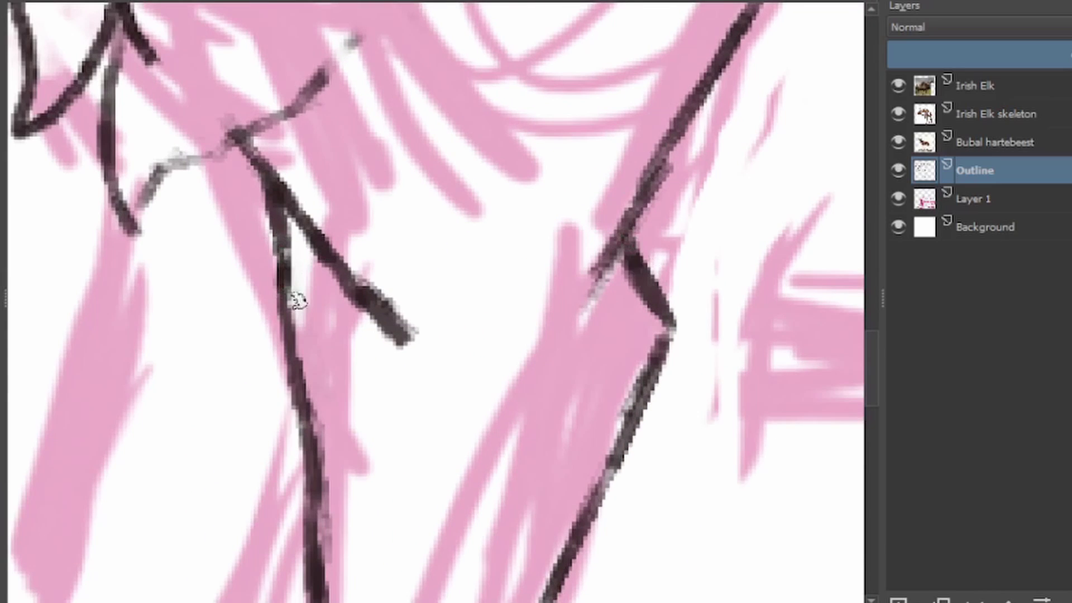
{"action": "scroll", "coordinate": [292, 296], "scroll_direction": "down", "scroll_amount": 8}
{"action": "scroll", "coordinate": [292, 297], "scroll_direction": "up", "scroll_amount": 8}
{"action": "key", "text": "ctrl+z"}
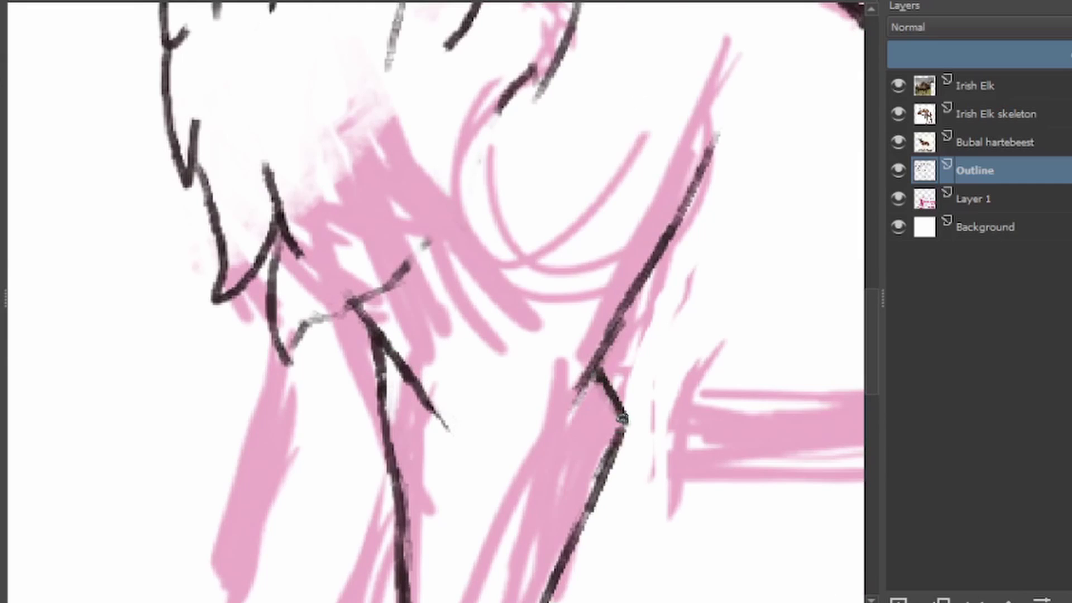
Step: Ink the near foreleg's lower section from the knee down, angling both edges forward at the fetlock
{"action": "scroll", "coordinate": [621, 419], "scroll_direction": "down", "scroll_amount": 8}
{"action": "scroll", "coordinate": [549, 179], "scroll_direction": "up", "scroll_amount": 8}
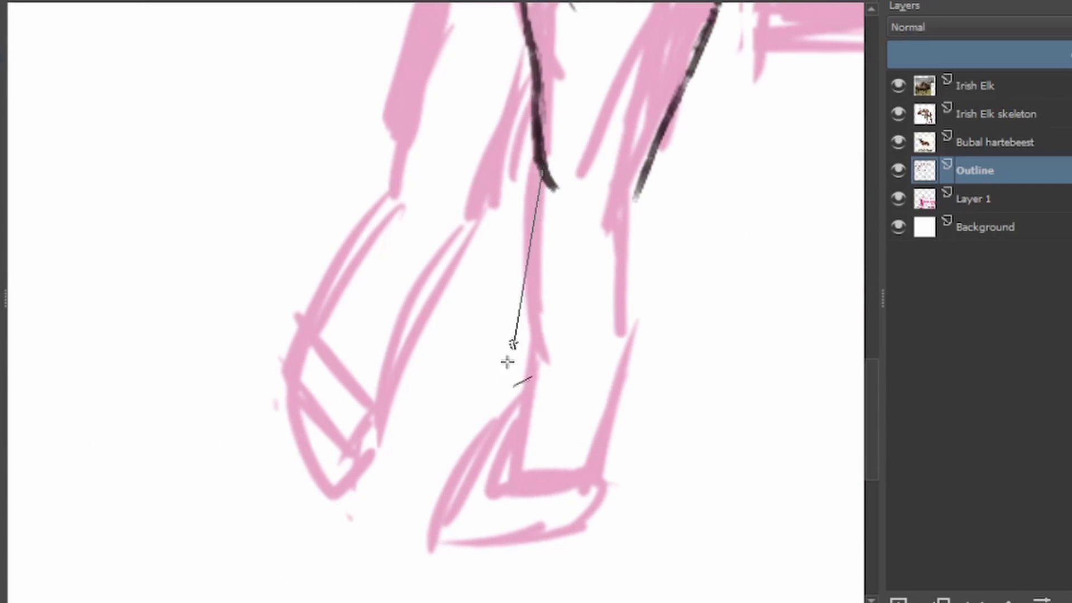
{"action": "left_click_drag", "start_coordinate": [507, 361], "coordinate": [538, 369]}
{"action": "left_click_drag", "start_coordinate": [637, 192], "coordinate": [620, 391]}
{"action": "left_click_drag", "start_coordinate": [539, 369], "coordinate": [490, 450]}
{"action": "left_click_drag", "start_coordinate": [624, 385], "coordinate": [617, 427]}
{"action": "left_click_drag", "start_coordinate": [570, 510], "coordinate": [593, 444]}
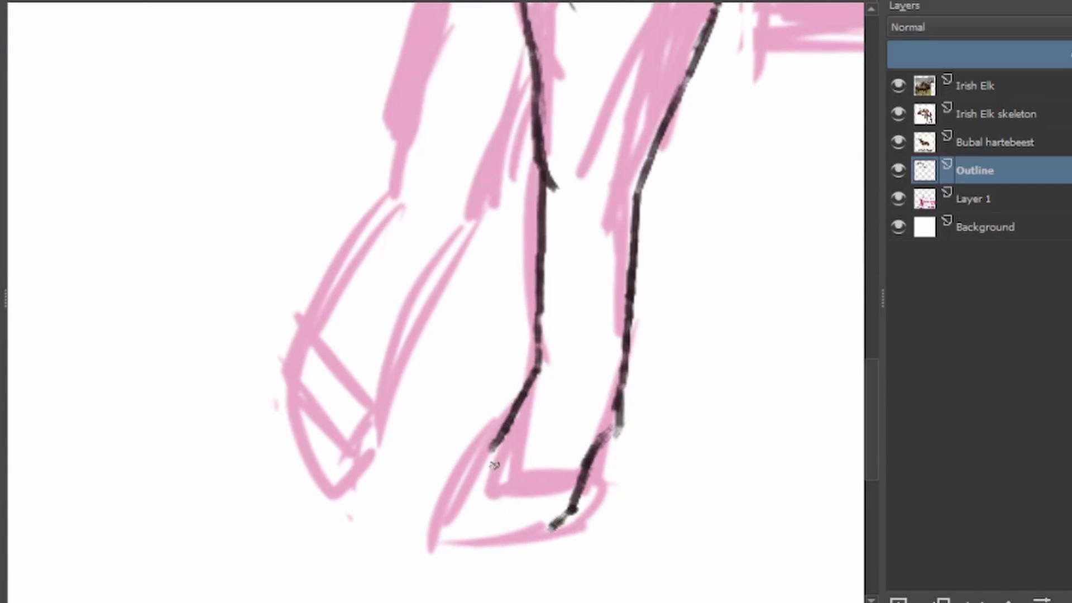
Step: Check the legs in the Bubal hartebeest reference, and ink the near forefoot's pastern down to a slanted hoof line
{"action": "left_click_drag", "start_coordinate": [491, 451], "coordinate": [550, 523]}
{"action": "scroll", "coordinate": [407, 519], "scroll_direction": "down", "scroll_amount": 8}
{"action": "scroll", "coordinate": [713, 144], "scroll_direction": "up", "scroll_amount": 8}
{"action": "scroll", "coordinate": [250, 169], "scroll_direction": "up", "scroll_amount": 3}
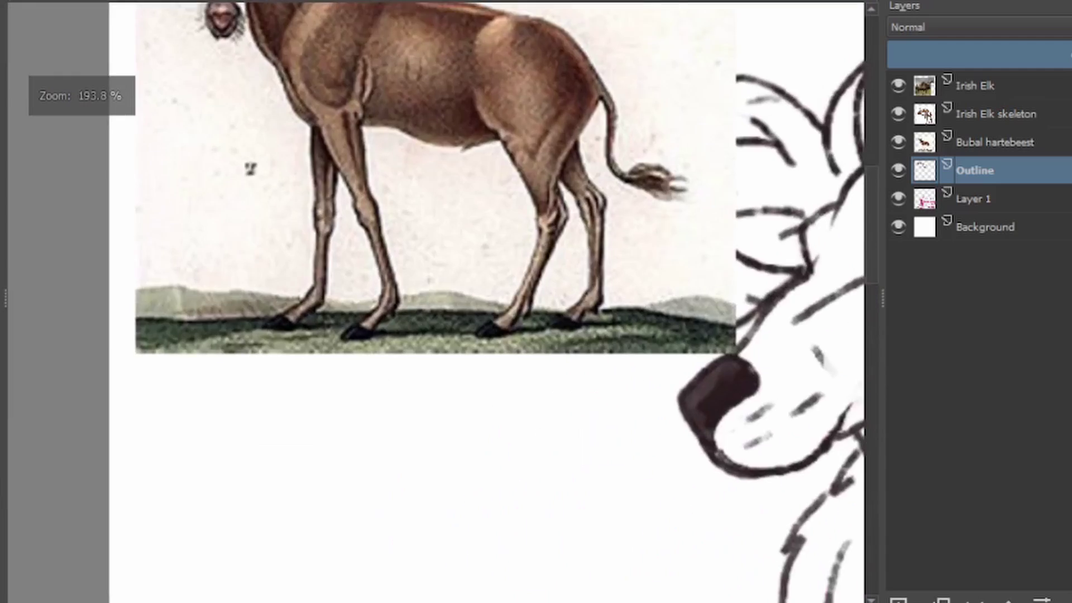
{"action": "scroll", "coordinate": [250, 169], "scroll_direction": "down", "scroll_amount": 3}
{"action": "scroll", "coordinate": [536, 257], "scroll_direction": "up", "scroll_amount": 3}
{"action": "left_click_drag", "start_coordinate": [536, 258], "coordinate": [525, 360]}
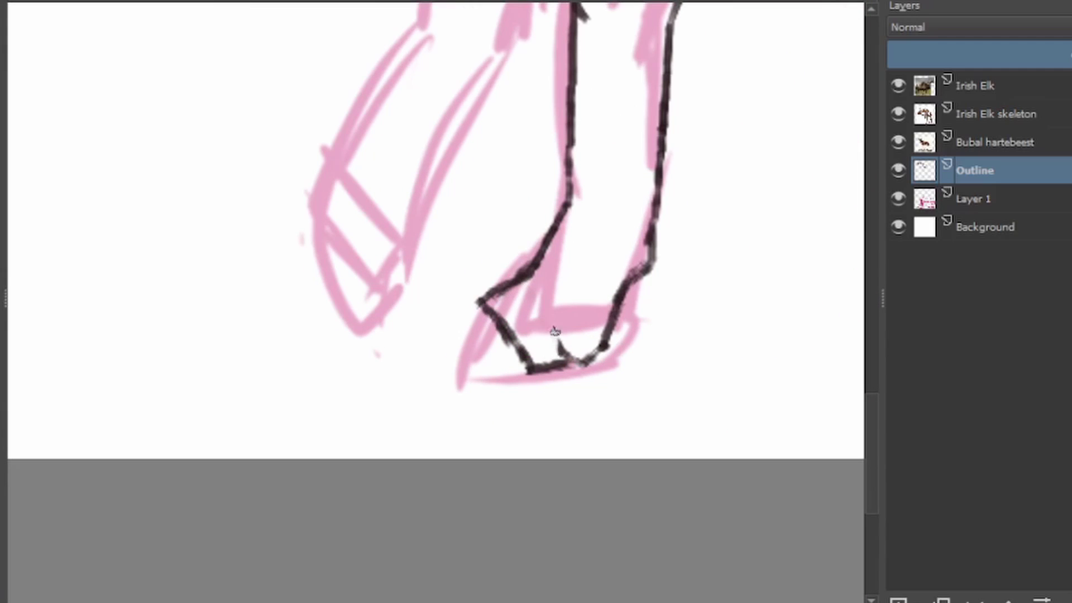
Step: Ink the near forefoot's hoof with a rounded front and flat sole, and add a pointed dewclaw behind the pastern
{"action": "mouse_move", "coordinate": [478, 306]}
{"action": "left_mouse_down"}
{"action": "mouse_move", "coordinate": [421, 342]}
{"action": "mouse_move", "coordinate": [419, 390]}
{"action": "mouse_move", "coordinate": [439, 342]}
{"action": "left_mouse_up"}
{"action": "key", "text": "ctrl+z"}
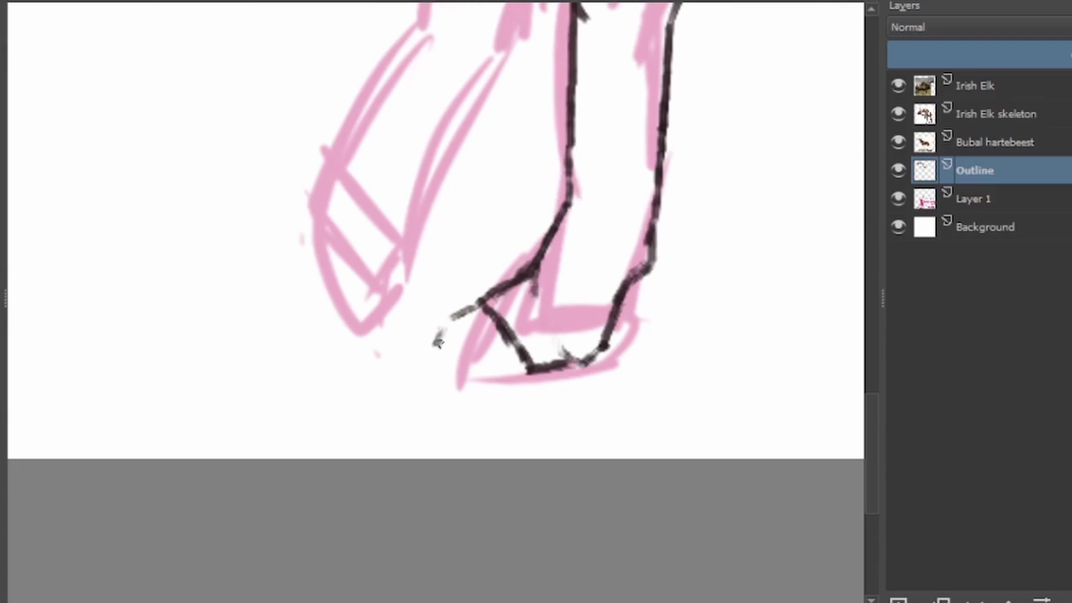
{"action": "left_click_drag", "start_coordinate": [527, 370], "coordinate": [444, 382]}
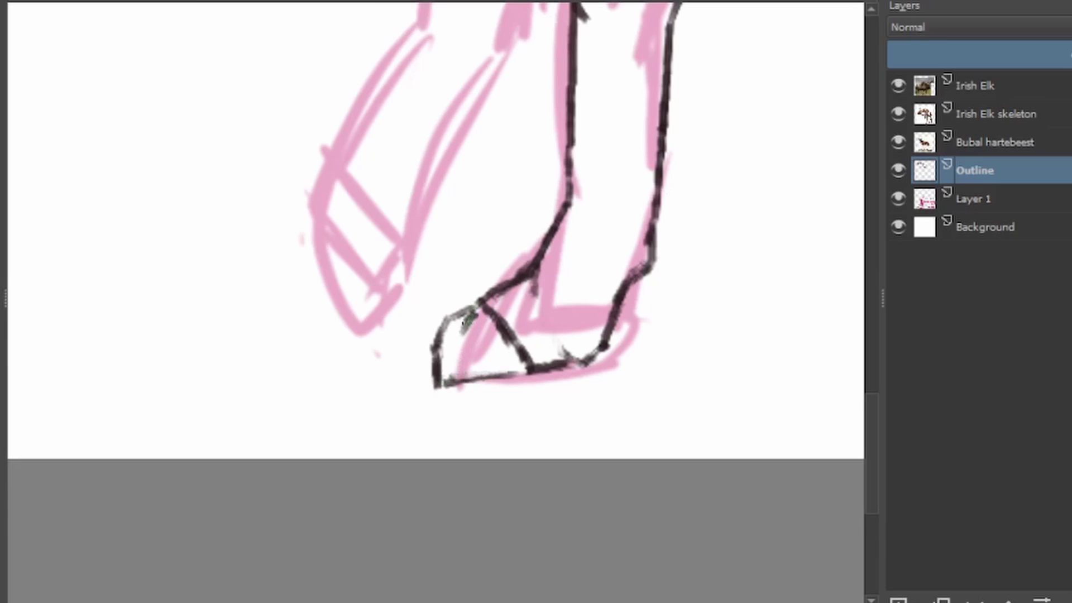
{"action": "scroll", "coordinate": [536, 302], "scroll_direction": "down", "scroll_amount": 3}
{"action": "scroll", "coordinate": [536, 302], "scroll_direction": "up", "scroll_amount": 3}
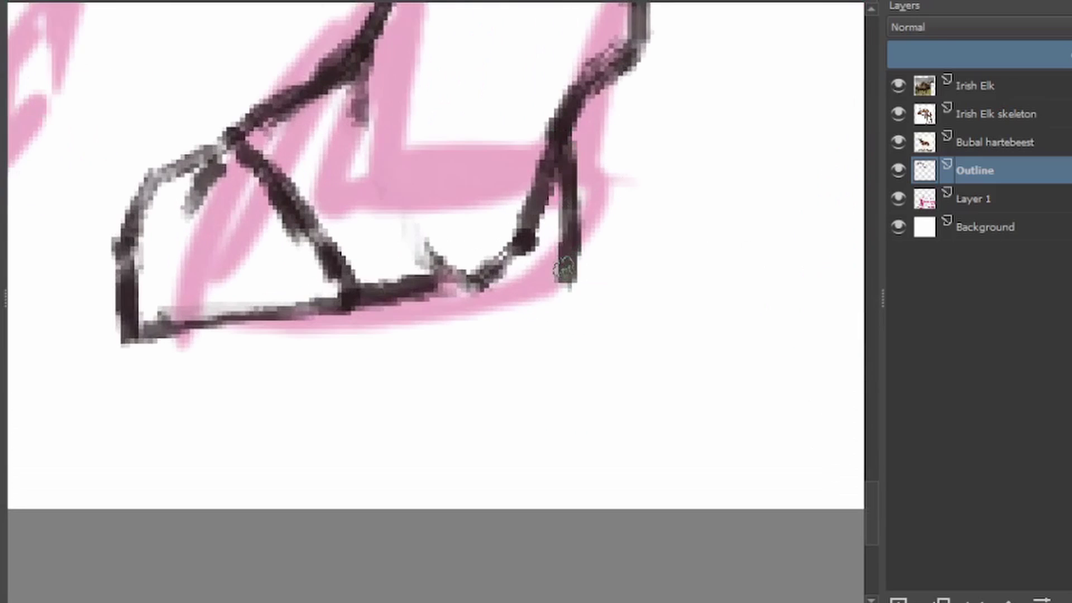
{"action": "scroll", "coordinate": [670, 370], "scroll_direction": "down", "scroll_amount": 3}
{"action": "scroll", "coordinate": [92, 227], "scroll_direction": "up", "scroll_amount": 3}
{"action": "left_click_drag", "start_coordinate": [582, 289], "coordinate": [608, 282]}
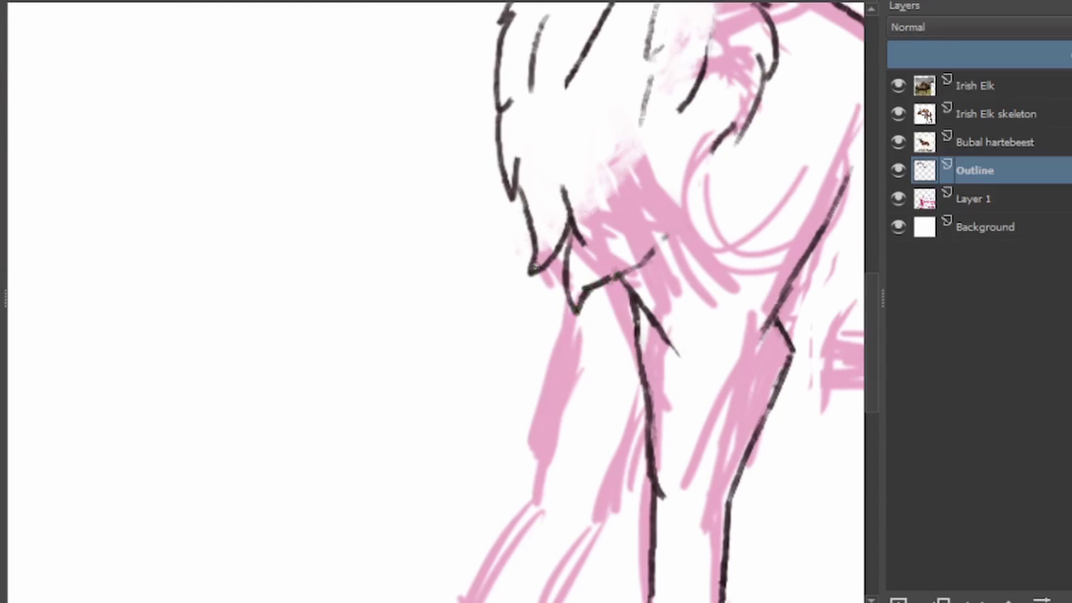
Step: Ink the far foreleg's upper front edge below the mane and a short diagonal back edge meeting the near foreleg
{"action": "scroll", "coordinate": [540, 259], "scroll_direction": "down", "scroll_amount": 3}
{"action": "scroll", "coordinate": [491, 167], "scroll_direction": "up", "scroll_amount": 3}
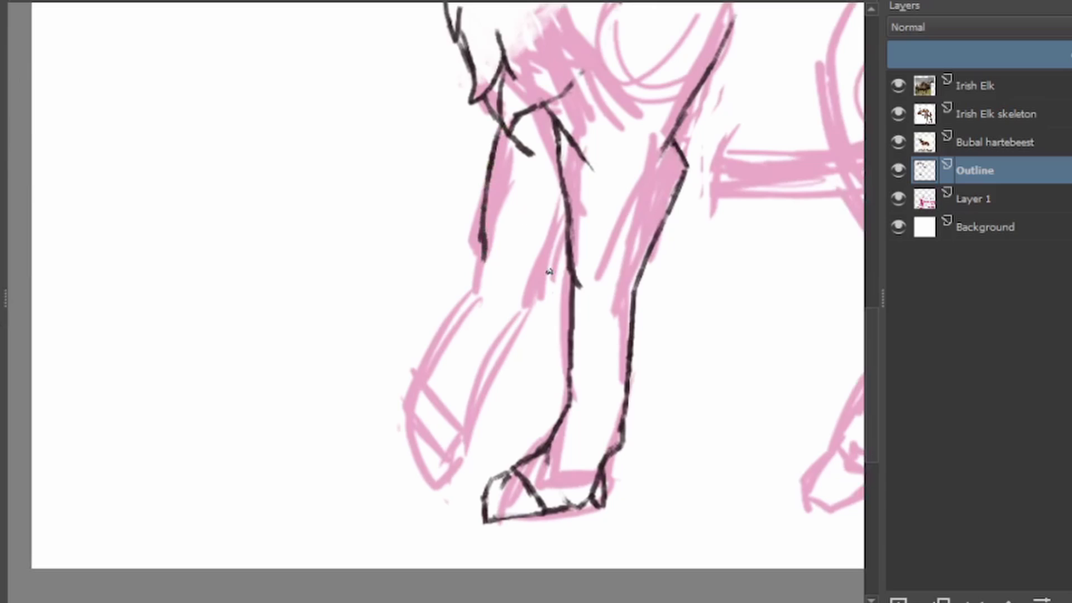
{"action": "left_click_drag", "start_coordinate": [496, 139], "coordinate": [487, 198]}
{"action": "scroll", "coordinate": [620, 180], "scroll_direction": "up", "scroll_amount": 2}
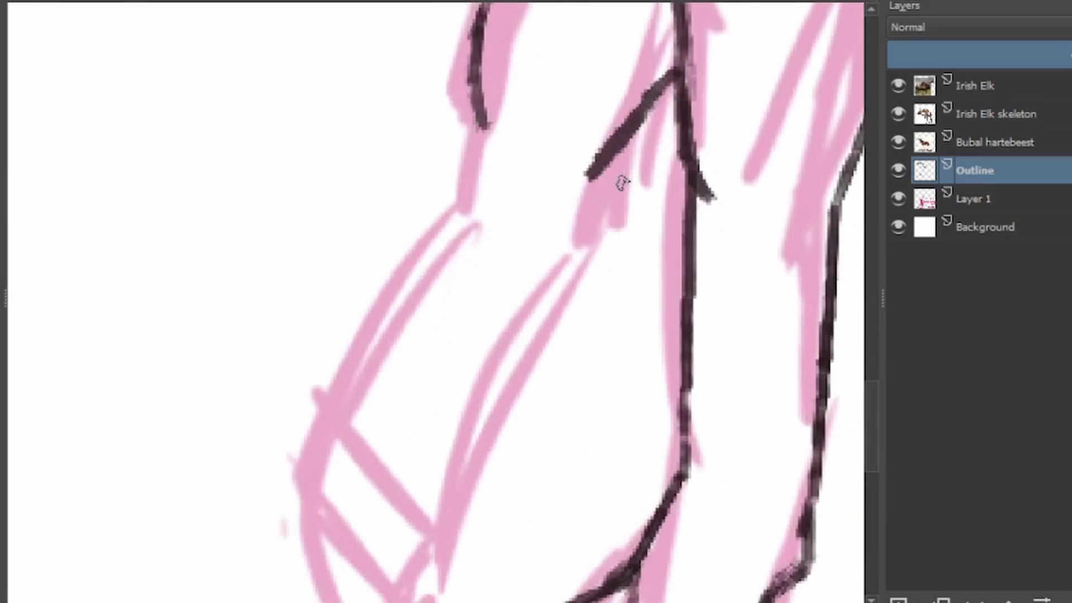
{"action": "scroll", "coordinate": [620, 180], "scroll_direction": "down", "scroll_amount": 2}
Step: Ink both edges of the far foreleg's lower section along the sketch, curving the front edge at the fetlock
{"action": "scroll", "coordinate": [620, 179], "scroll_direction": "down", "scroll_amount": 3}
{"action": "scroll", "coordinate": [491, 536], "scroll_direction": "up", "scroll_amount": 3}
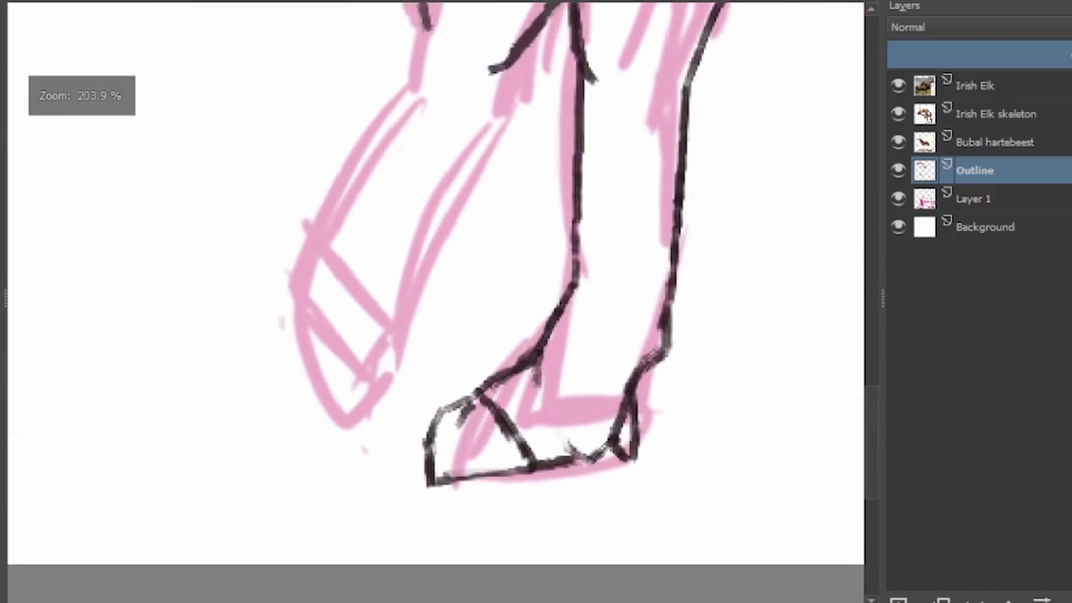
{"action": "mouse_move", "coordinate": [420, 14]}
{"action": "left_mouse_down"}
{"action": "mouse_move", "coordinate": [311, 216]}
{"action": "mouse_move", "coordinate": [331, 191]}
{"action": "left_mouse_up"}
{"action": "left_click_drag", "start_coordinate": [520, 62], "coordinate": [412, 220]}
{"action": "left_click_drag", "start_coordinate": [328, 193], "coordinate": [314, 261]}
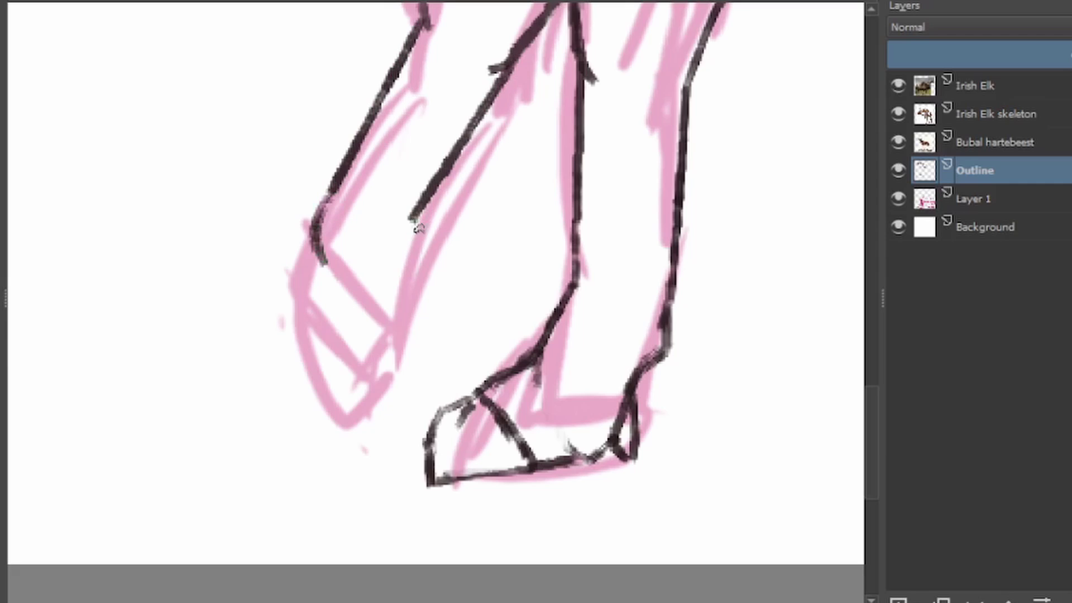
Step: Ink the far forefoot's pastern, dewclaw and pointed hoof, with a curved line across the top of the hoof
{"action": "mouse_move", "coordinate": [413, 219]}
{"action": "left_mouse_down"}
{"action": "mouse_move", "coordinate": [409, 307]}
{"action": "mouse_move", "coordinate": [339, 413]}
{"action": "left_mouse_up"}
{"action": "left_click_drag", "start_coordinate": [318, 248], "coordinate": [268, 370]}
{"action": "left_click_drag", "start_coordinate": [287, 343], "coordinate": [351, 385]}
{"action": "left_click_drag", "start_coordinate": [417, 267], "coordinate": [411, 306]}
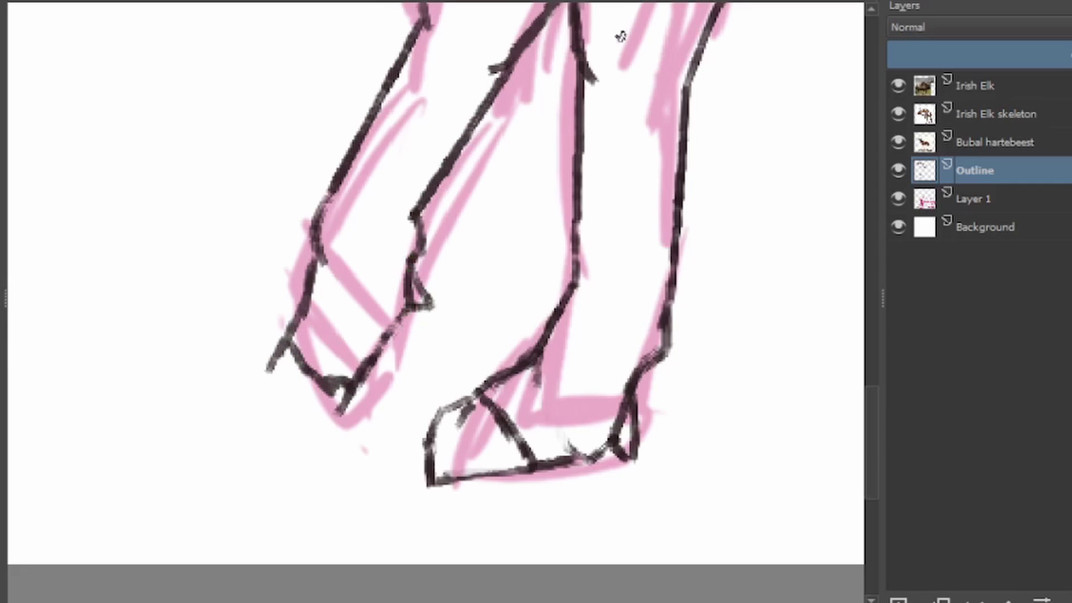
{"action": "mouse_move", "coordinate": [285, 346]}
{"action": "left_mouse_down"}
{"action": "mouse_move", "coordinate": [354, 386]}
{"action": "mouse_move", "coordinate": [342, 299]}
{"action": "mouse_move", "coordinate": [382, 356]}
{"action": "left_mouse_up"}
{"action": "mouse_move", "coordinate": [296, 324]}
{"action": "left_mouse_down"}
{"action": "mouse_move", "coordinate": [343, 433]}
{"action": "mouse_move", "coordinate": [382, 361]}
{"action": "left_mouse_up"}
Step: Select the far foreleg below the knee, rotate it forward so it lifts ahead of the sketch, and touch up the knee joint
{"action": "scroll", "coordinate": [408, 436], "scroll_direction": "down", "scroll_amount": 3}
{"action": "left_click_drag", "start_coordinate": [413, 246], "coordinate": [430, 430]}
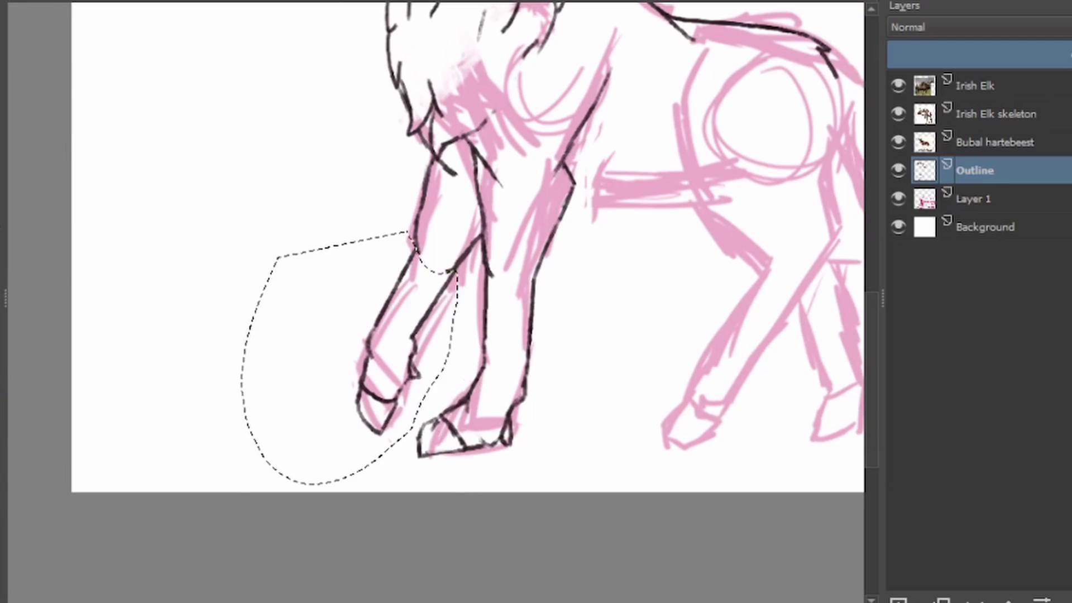
{"action": "key", "text": "ctrl+t"}
{"action": "key", "text": "Return"}
{"action": "scroll", "coordinate": [429, 356], "scroll_direction": "up", "scroll_amount": 4}
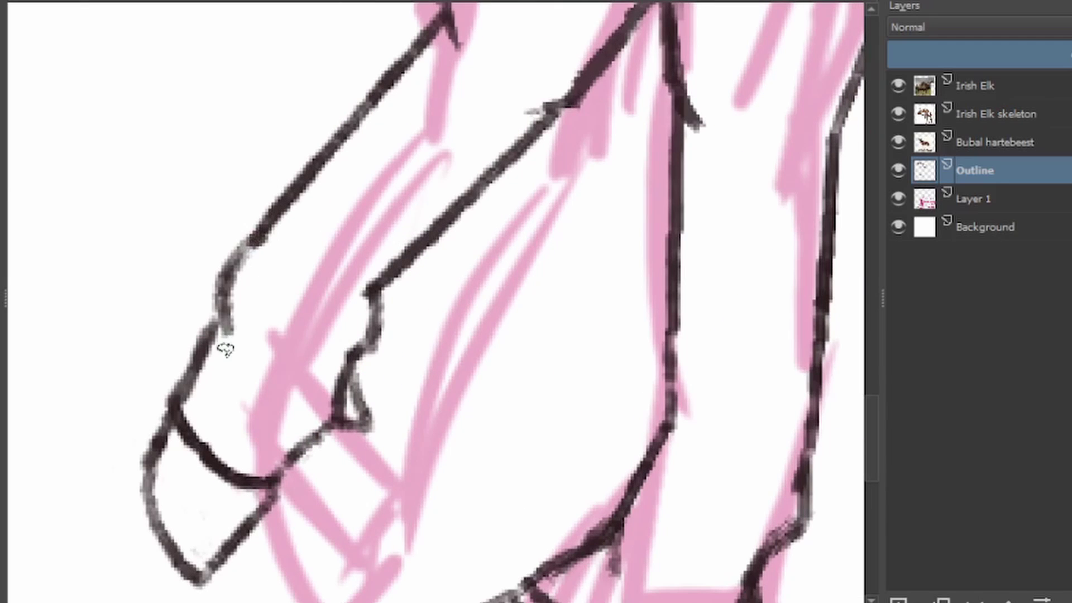
{"action": "left_click_drag", "start_coordinate": [570, 108], "coordinate": [511, 106]}
Step: Ink the belly line from the near elbow to the thigh, and add faint diagonal crease lines on the flank
{"action": "scroll", "coordinate": [460, 52], "scroll_direction": "down", "scroll_amount": 5}
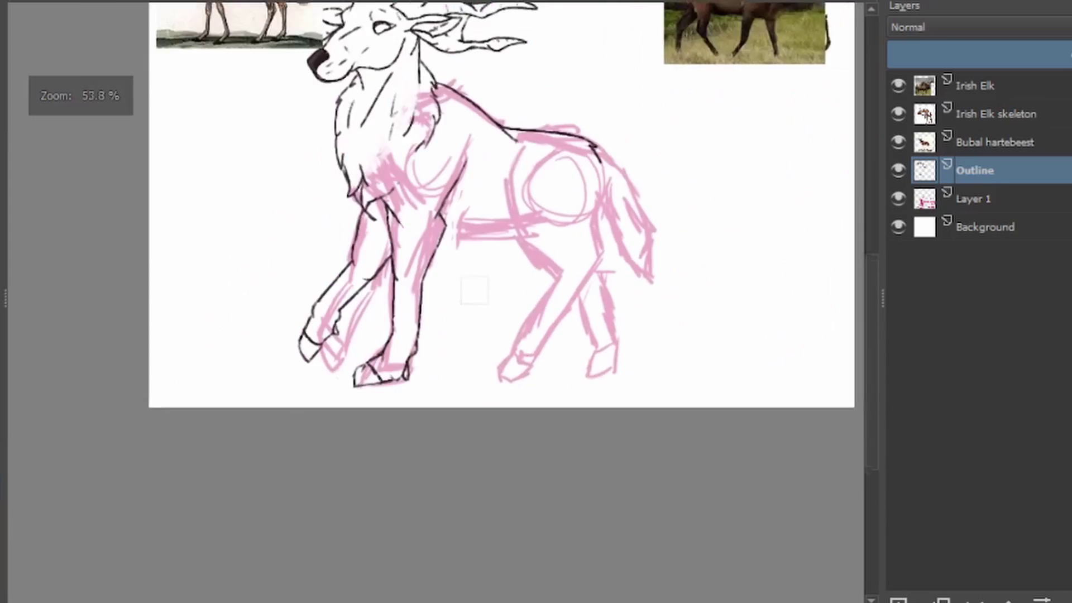
{"action": "scroll", "coordinate": [330, 246], "scroll_direction": "up", "scroll_amount": 6}
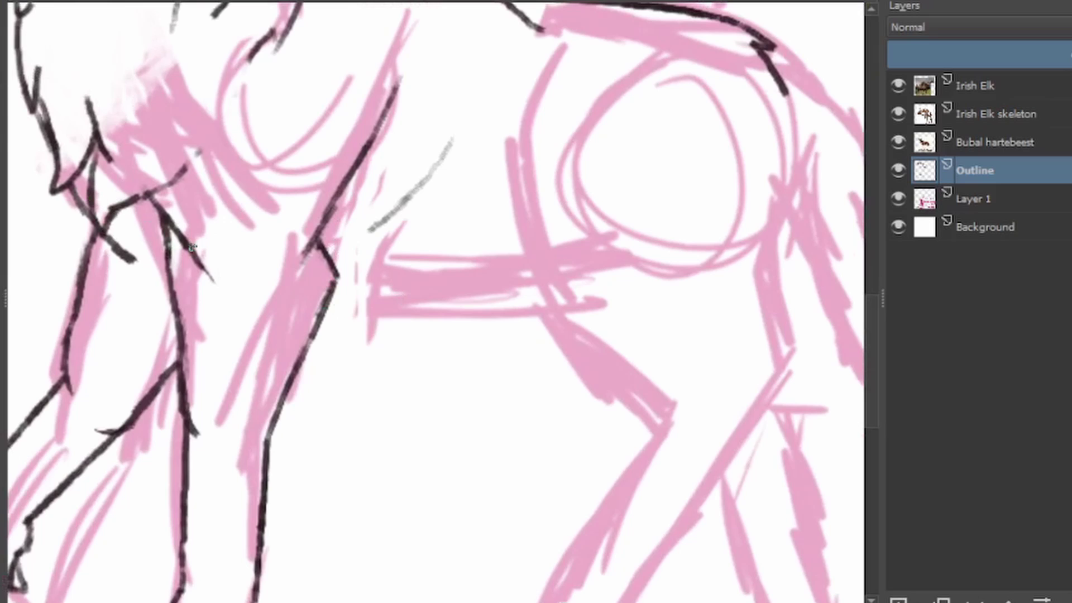
{"action": "left_click_drag", "start_coordinate": [338, 282], "coordinate": [550, 268]}
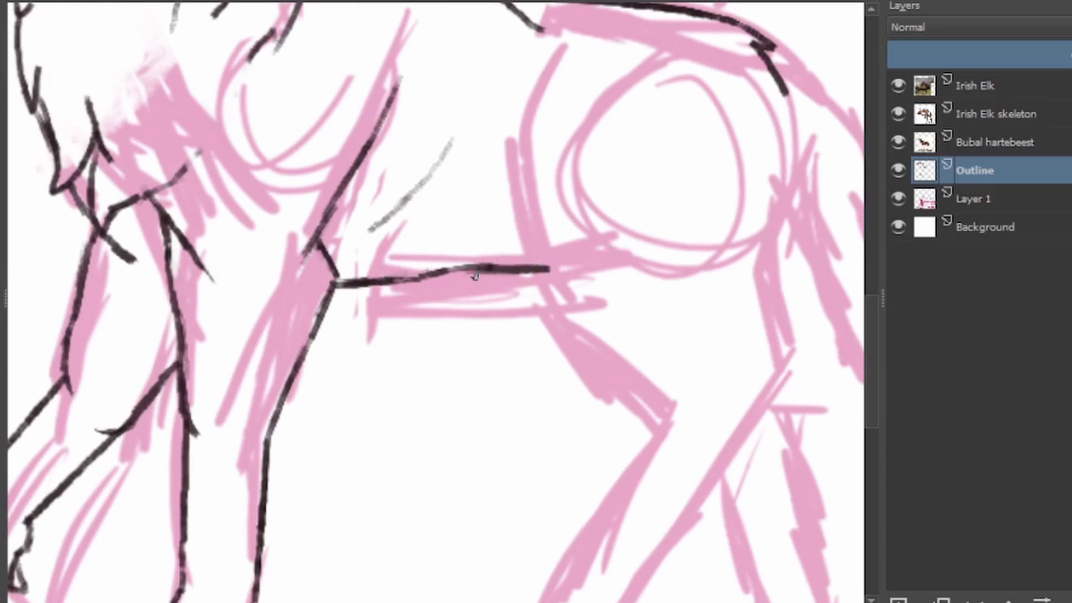
{"action": "scroll", "coordinate": [455, 251], "scroll_direction": "down", "scroll_amount": 5}
{"action": "scroll", "coordinate": [455, 251], "scroll_direction": "up", "scroll_amount": 1}
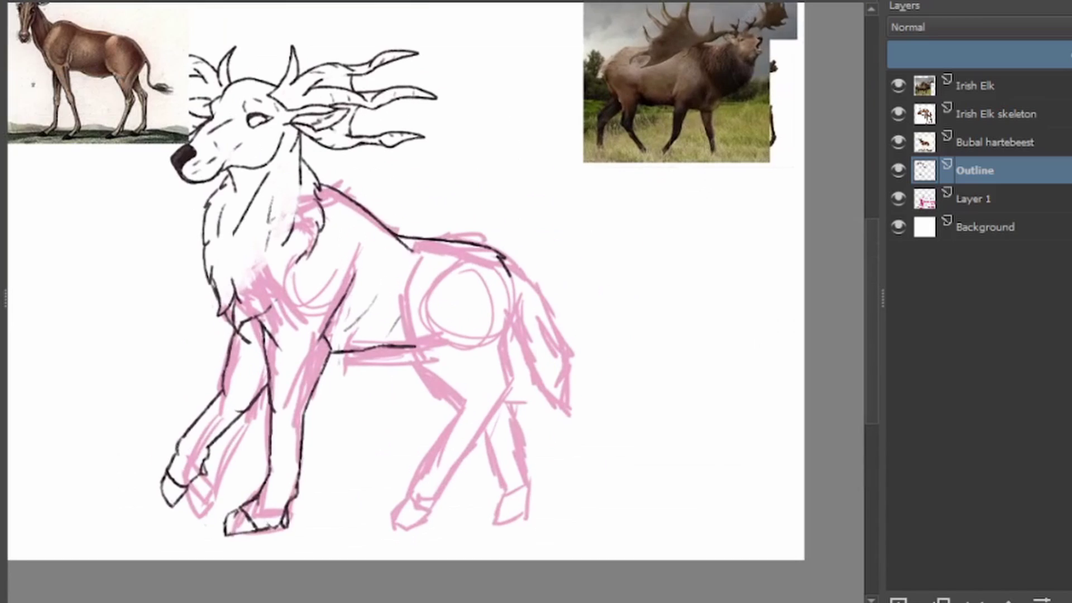
Step: Ink the near thigh's front edge down to the knee and the rear edge from the rump down to the hock
{"action": "scroll", "coordinate": [867, 294], "scroll_direction": "up", "scroll_amount": 2}
{"action": "scroll", "coordinate": [873, 237], "scroll_direction": "down", "scroll_amount": 2}
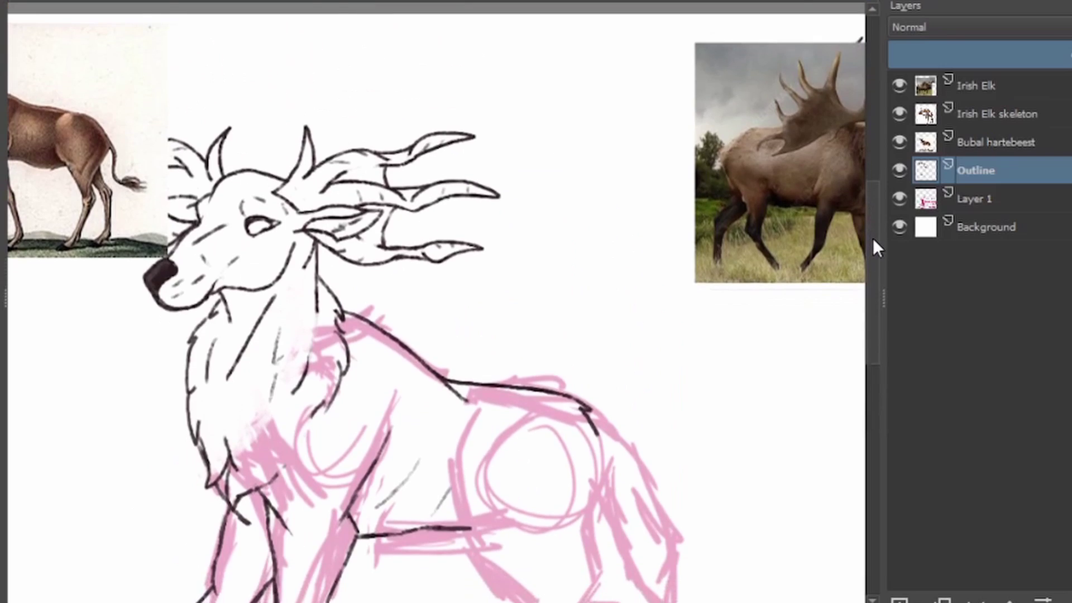
{"action": "scroll", "coordinate": [873, 238], "scroll_direction": "up", "scroll_amount": 2}
{"action": "scroll", "coordinate": [874, 286], "scroll_direction": "down", "scroll_amount": 2}
{"action": "left_click_drag", "start_coordinate": [478, 264], "coordinate": [462, 334]}
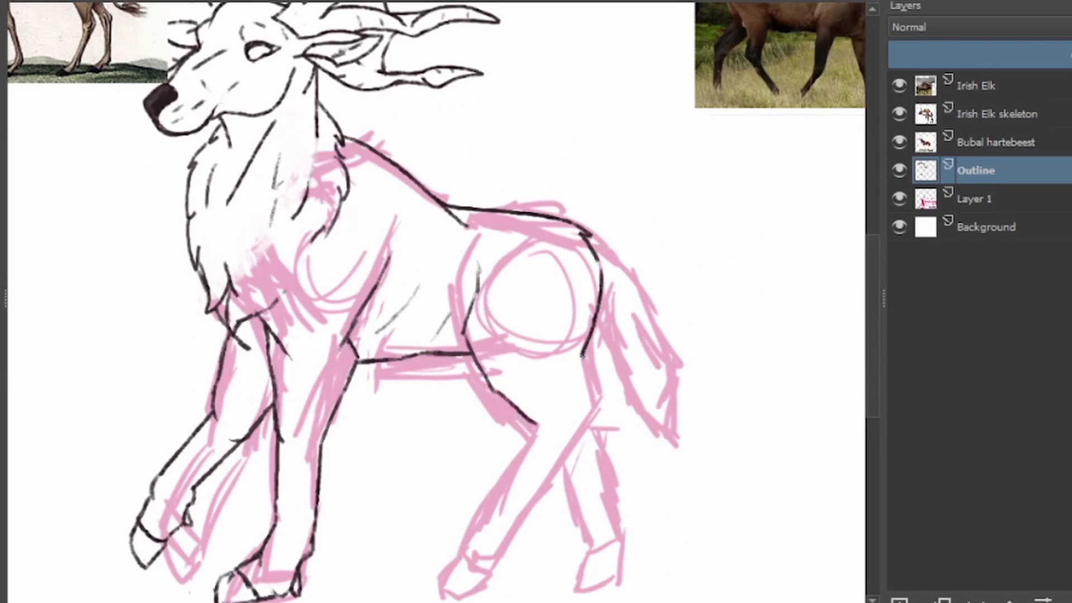
{"action": "scroll", "coordinate": [203, 350], "scroll_direction": "up", "scroll_amount": 3}
{"action": "scroll", "coordinate": [326, 163], "scroll_direction": "down", "scroll_amount": 3}
{"action": "scroll", "coordinate": [326, 163], "scroll_direction": "up", "scroll_amount": 4}
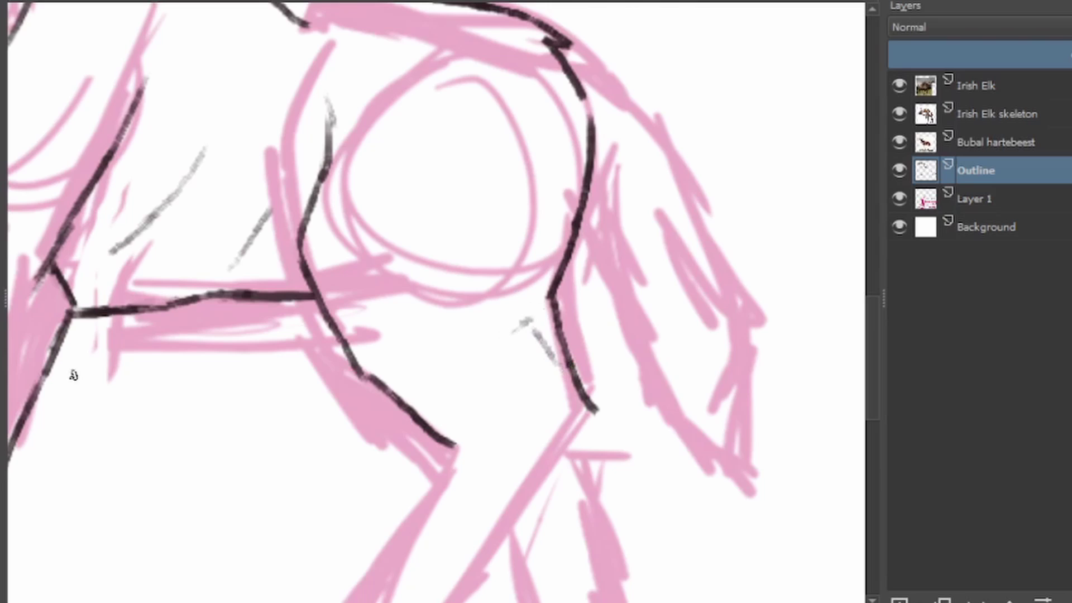
Step: Ink the front and back edges of the near hind leg's lower section, slanting forward from the knee and hock
{"action": "scroll", "coordinate": [433, 301], "scroll_direction": "down", "scroll_amount": 3}
{"action": "scroll", "coordinate": [654, 311], "scroll_direction": "up", "scroll_amount": 1}
{"action": "scroll", "coordinate": [756, 330], "scroll_direction": "down", "scroll_amount": 1}
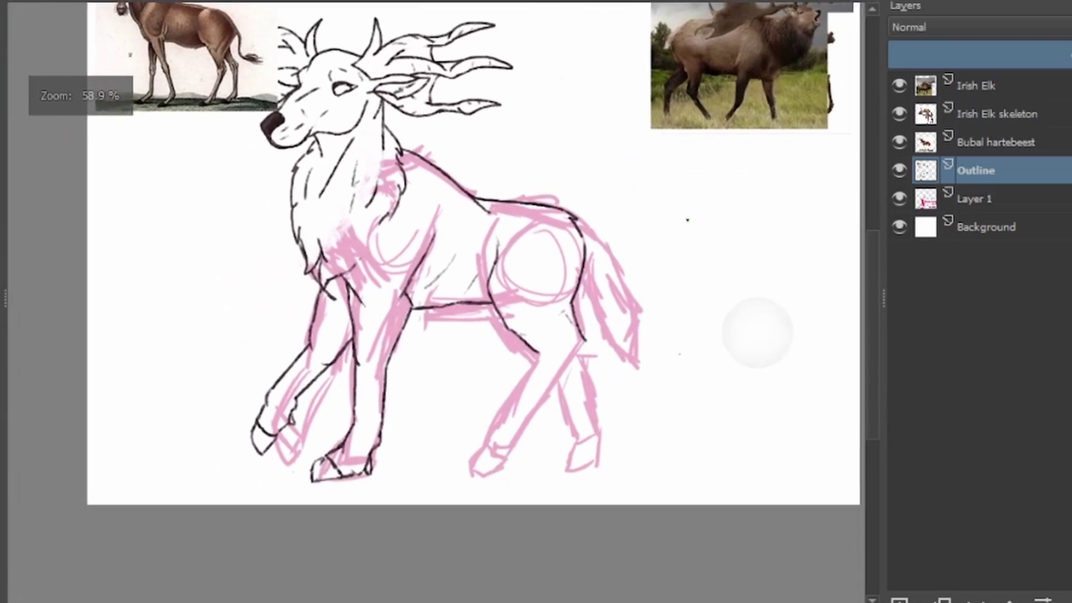
{"action": "scroll", "coordinate": [687, 72], "scroll_direction": "up", "scroll_amount": 4}
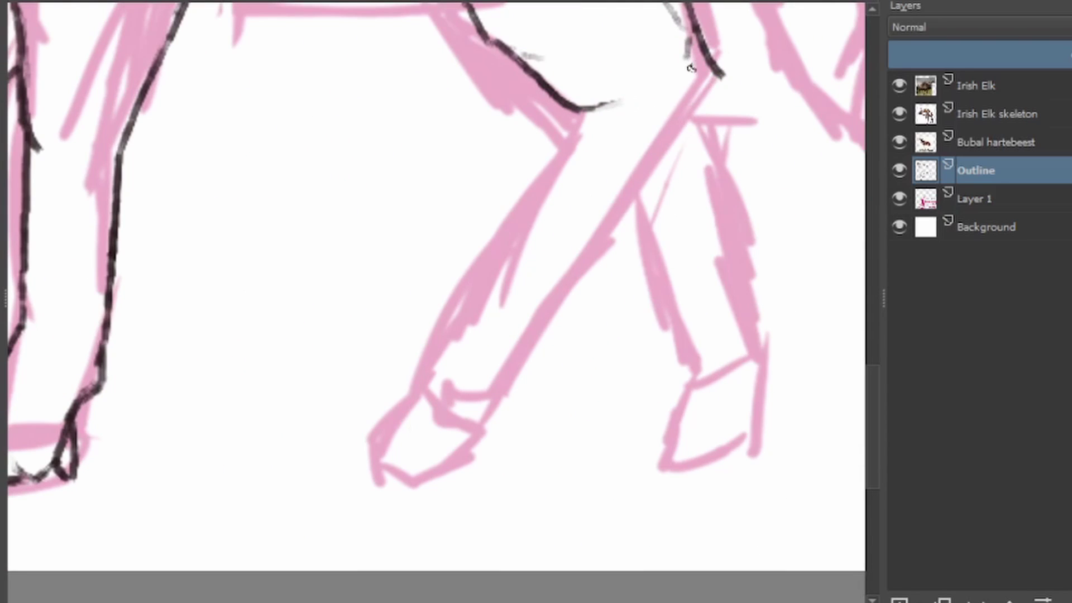
{"action": "mouse_move", "coordinate": [721, 77]}
{"action": "left_mouse_down"}
{"action": "mouse_move", "coordinate": [682, 160]}
{"action": "mouse_move", "coordinate": [575, 290]}
{"action": "left_mouse_up"}
{"action": "left_click_drag", "start_coordinate": [570, 109], "coordinate": [416, 385]}
{"action": "left_click_drag", "start_coordinate": [575, 290], "coordinate": [473, 431]}
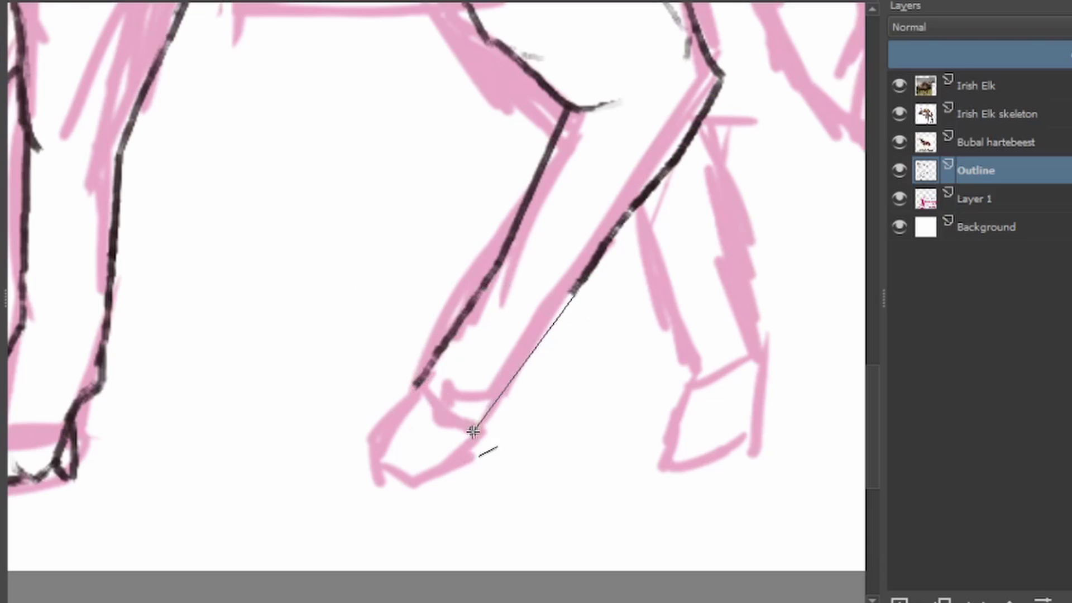
{"action": "left_click_drag", "start_coordinate": [577, 293], "coordinate": [491, 408]}
Step: Ink the near hind foot's pastern, slanted hoof line, hoof outline and a small dewclaw at the back
{"action": "scroll", "coordinate": [432, 302], "scroll_direction": "down", "scroll_amount": 3}
{"action": "scroll", "coordinate": [433, 302], "scroll_direction": "up", "scroll_amount": 5}
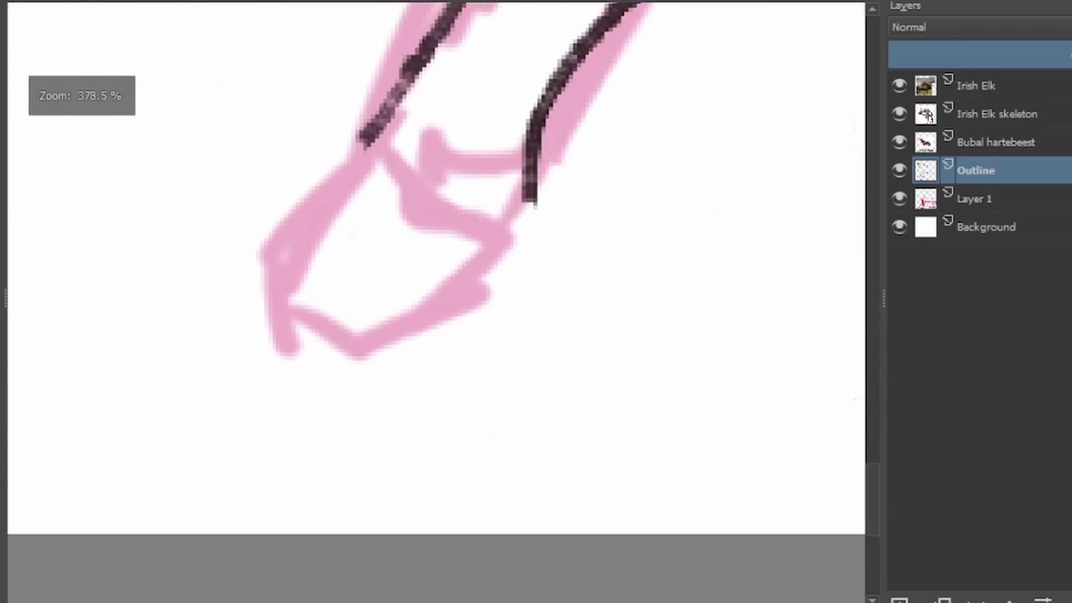
{"action": "left_click_drag", "start_coordinate": [527, 203], "coordinate": [439, 311]}
{"action": "left_click_drag", "start_coordinate": [363, 137], "coordinate": [324, 173]}
{"action": "left_click_drag", "start_coordinate": [324, 226], "coordinate": [433, 308]}
{"action": "left_click_drag", "start_coordinate": [324, 173], "coordinate": [270, 370]}
{"action": "left_click_drag", "start_coordinate": [439, 311], "coordinate": [371, 347]}
{"action": "left_click_drag", "start_coordinate": [270, 371], "coordinate": [371, 347]}
{"action": "mouse_move", "coordinate": [546, 156]}
{"action": "left_mouse_down"}
{"action": "mouse_move", "coordinate": [558, 220]}
{"action": "mouse_move", "coordinate": [519, 263]}
{"action": "mouse_move", "coordinate": [469, 184]}
{"action": "left_mouse_up"}
Step: Transform the selected near hind foot, rotating it clockwise so the hoof sits ahead of the sketched one
{"action": "scroll", "coordinate": [559, 185], "scroll_direction": "down", "scroll_amount": 3}
{"action": "scroll", "coordinate": [559, 186], "scroll_direction": "up", "scroll_amount": 2}
{"action": "key", "text": "ctrl+t"}
{"action": "left_click_drag", "start_coordinate": [335, 391], "coordinate": [443, 216]}
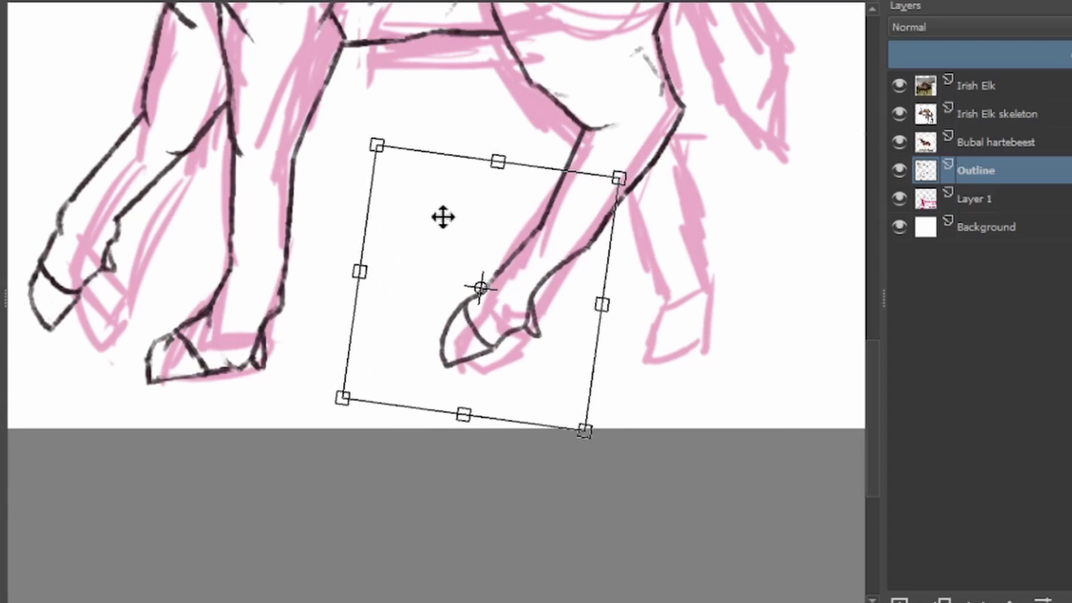
{"action": "key", "text": "Return"}
Step: Transform the near hind leg's whole lower section, rotating it slightly so the foot lifts above the sketched hoof
{"action": "left_click_drag", "start_coordinate": [134, 244], "coordinate": [521, 220]}
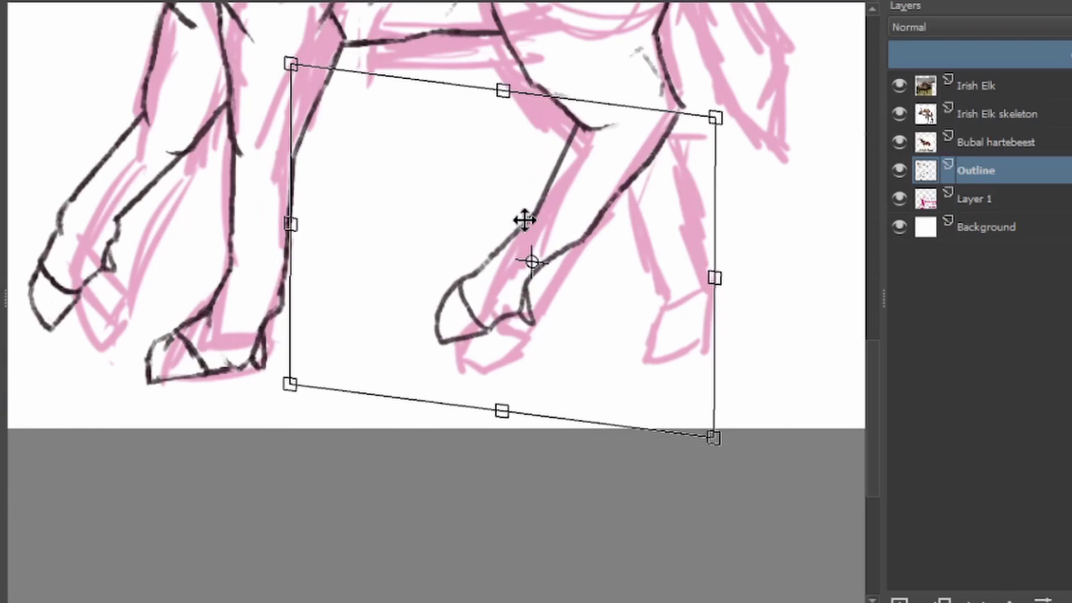
{"action": "key", "text": "Return"}
{"action": "scroll", "coordinate": [521, 220], "scroll_direction": "down", "scroll_amount": 3}
{"action": "scroll", "coordinate": [672, 263], "scroll_direction": "up", "scroll_amount": 5}
{"action": "scroll", "coordinate": [672, 263], "scroll_direction": "down", "scroll_amount": 3}
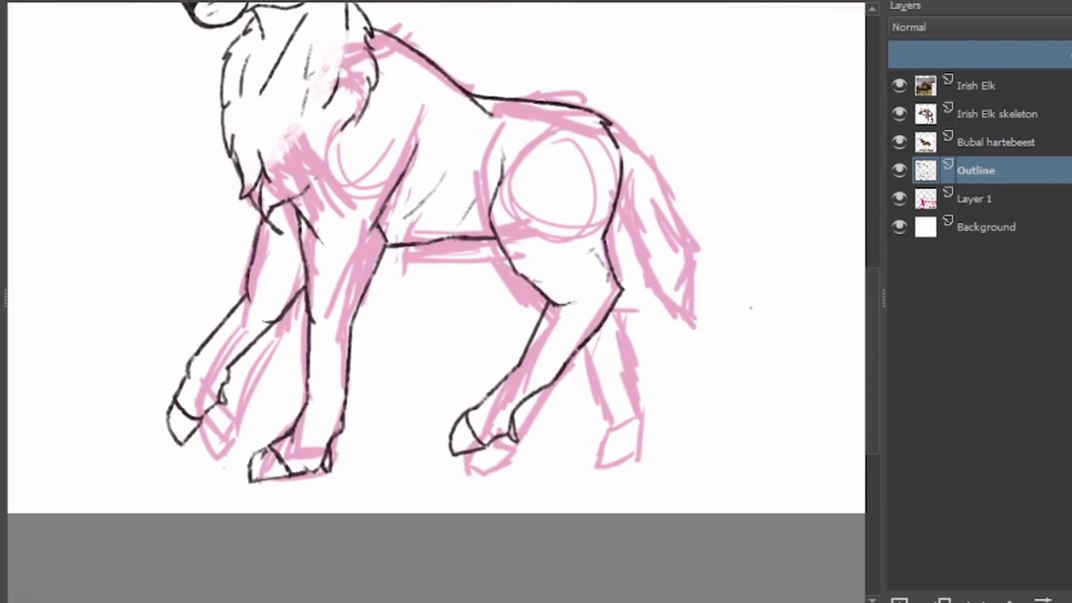
Step: Replace the near thigh's lower front edge with a more angular line, and redraw the lower leg's upper front edge
{"action": "scroll", "coordinate": [426, 154], "scroll_direction": "up", "scroll_amount": 2}
{"action": "scroll", "coordinate": [523, 218], "scroll_direction": "up", "scroll_amount": 3}
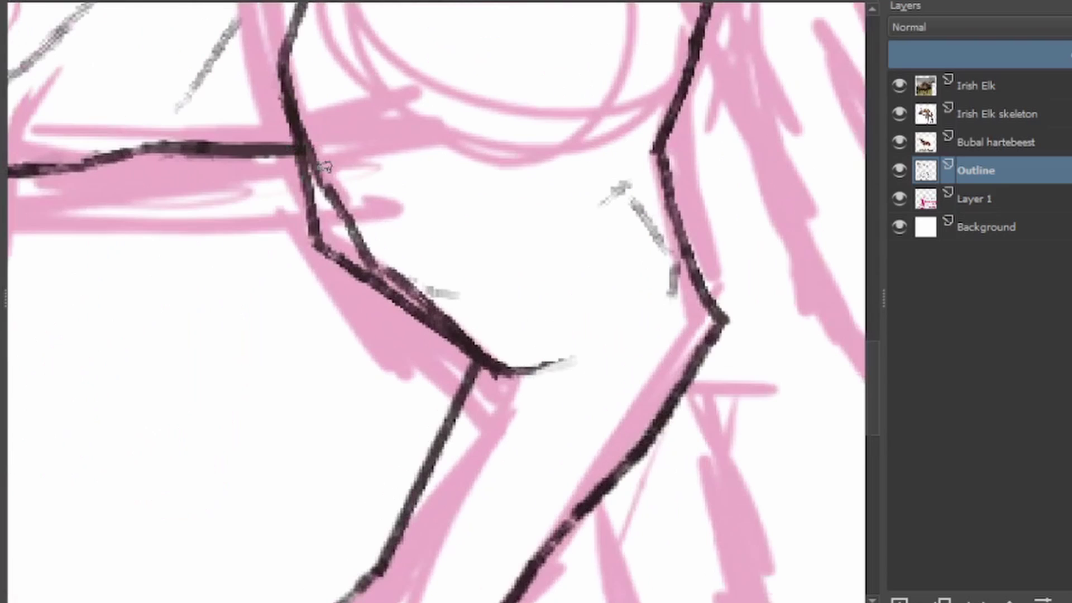
{"action": "key", "text": "ctrl+z"}
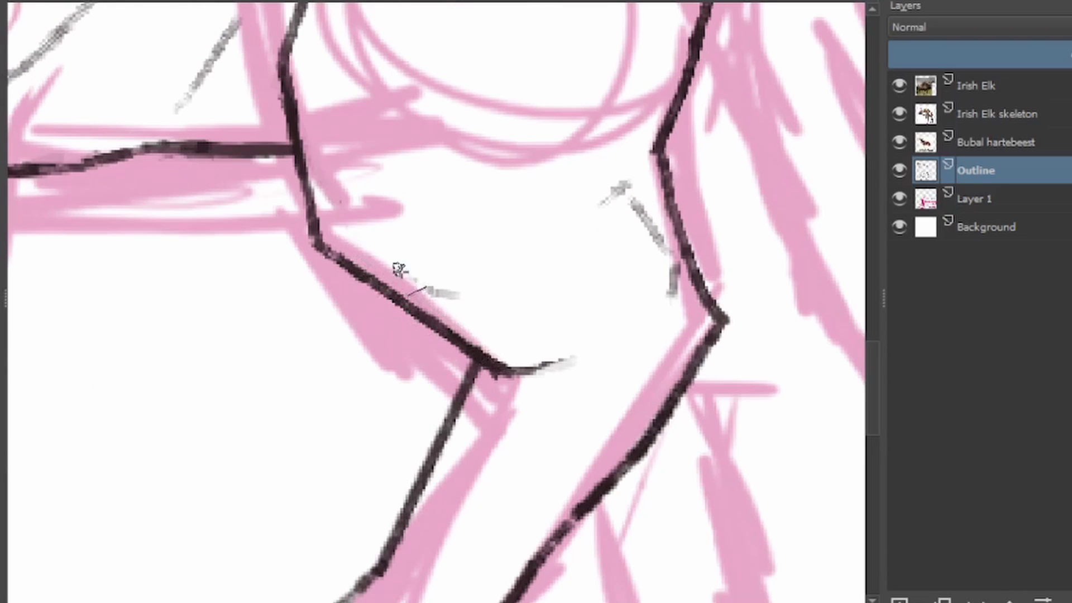
{"action": "left_click_drag", "start_coordinate": [383, 563], "coordinate": [455, 348]}
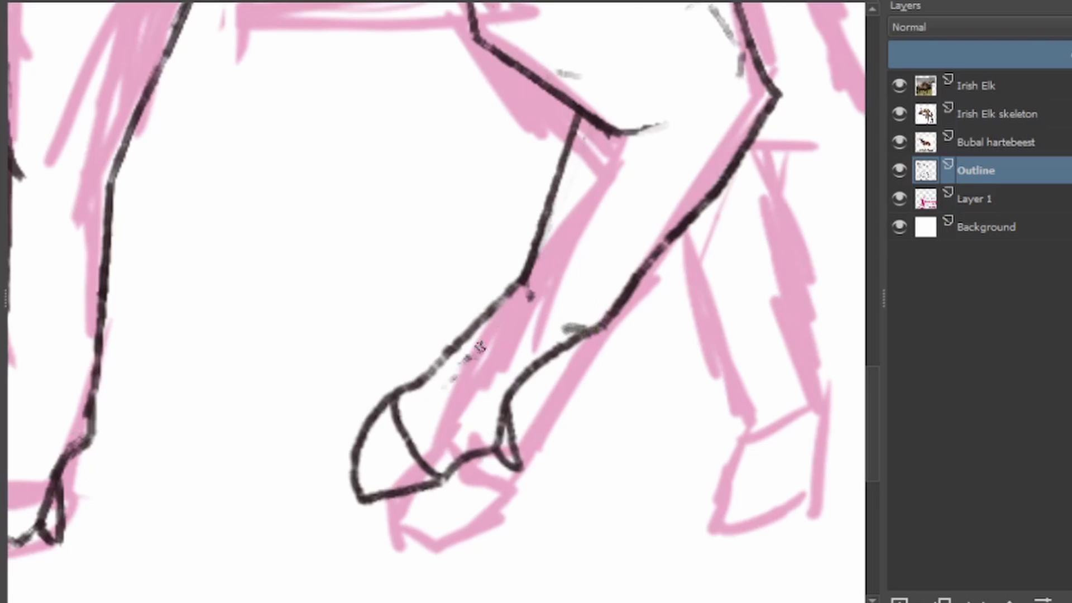
Step: Redraw the near thigh's underside as a straight line to the knee and smooth the rear curve above the hock
{"action": "scroll", "coordinate": [481, 346], "scroll_direction": "down", "scroll_amount": 5}
{"action": "scroll", "coordinate": [539, 217], "scroll_direction": "up", "scroll_amount": 5}
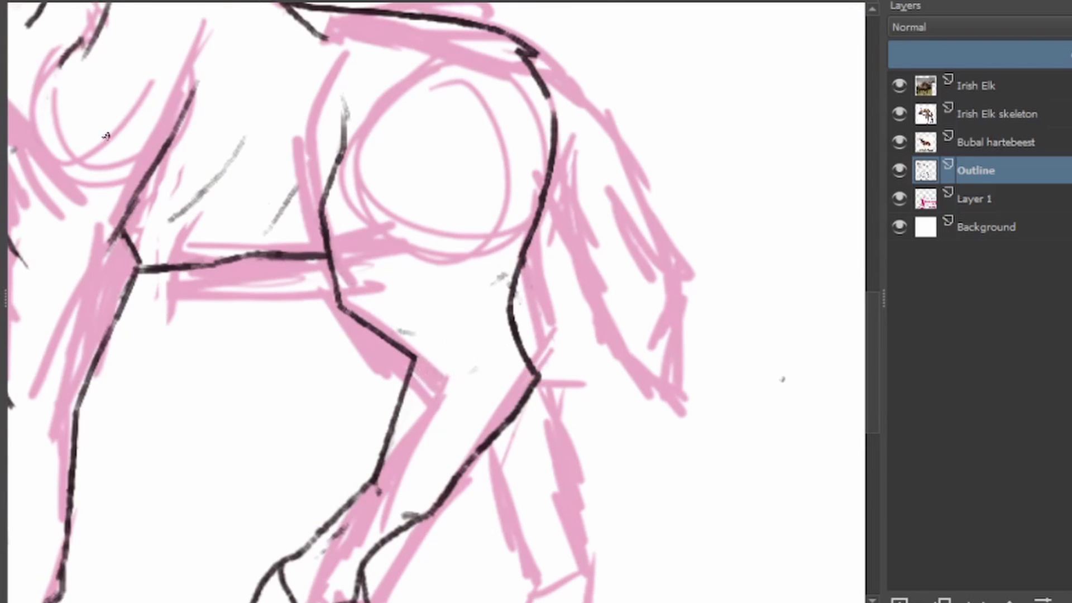
{"action": "scroll", "coordinate": [295, 462], "scroll_direction": "up", "scroll_amount": 3}
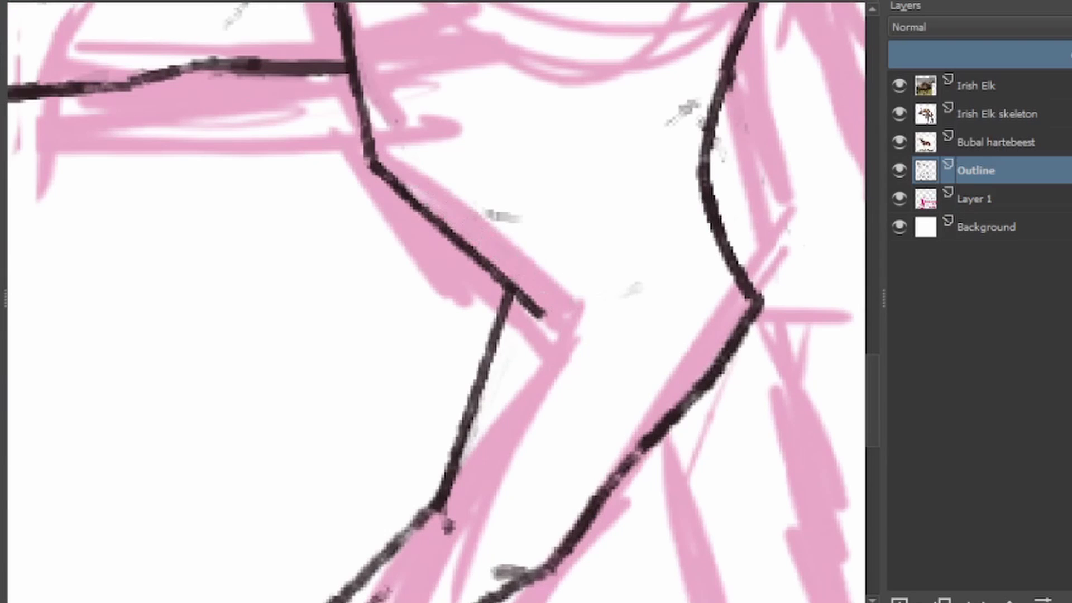
{"action": "left_click_drag", "start_coordinate": [492, 246], "coordinate": [584, 363]}
{"action": "key", "text": "ctrl+z"}
{"action": "scroll", "coordinate": [408, 291], "scroll_direction": "down", "scroll_amount": 3}
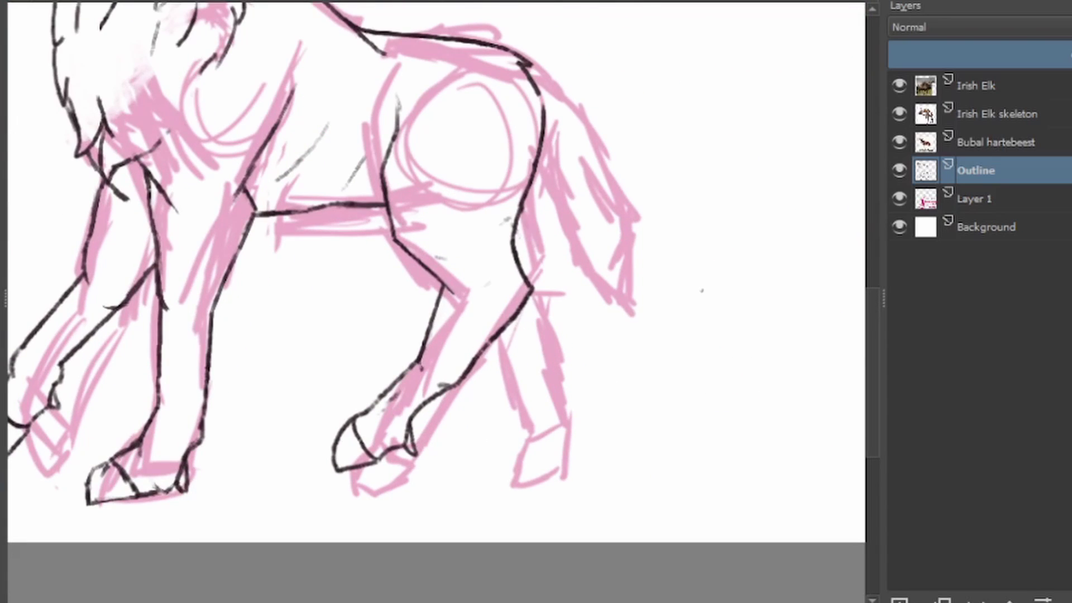
Step: Ink the far hind leg's curved hock line behind the near leg, and straight back and front edges sloping backward below it
{"action": "scroll", "coordinate": [734, 430], "scroll_direction": "down", "scroll_amount": 3}
{"action": "scroll", "coordinate": [502, 280], "scroll_direction": "up", "scroll_amount": 4}
{"action": "left_click_drag", "start_coordinate": [469, 146], "coordinate": [546, 210]}
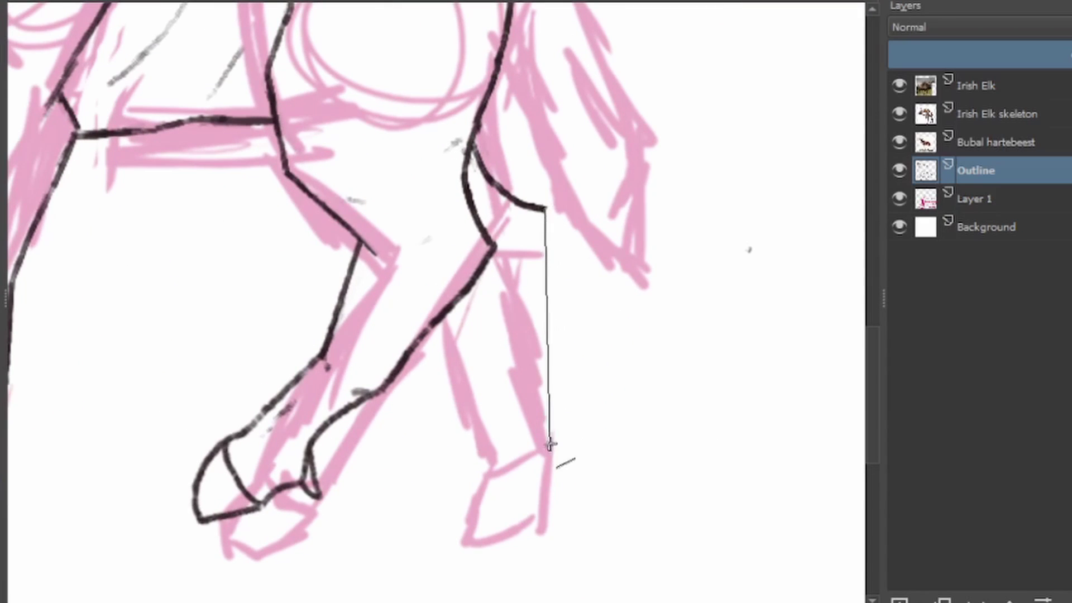
{"action": "left_click", "coordinate": [546, 407], "text": "shift"}
{"action": "left_click", "coordinate": [593, 390], "text": "shift"}
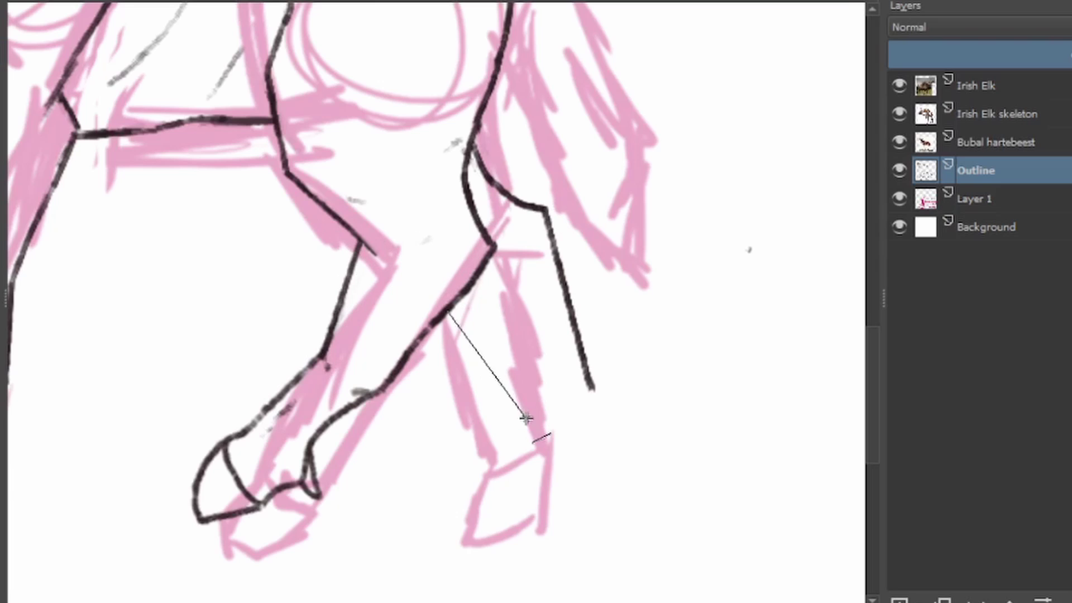
Step: Try to ink the front and back pastern edges at the far hind leg's lower end, and undo them
{"action": "scroll", "coordinate": [426, 272], "scroll_direction": "down", "scroll_amount": 3}
{"action": "scroll", "coordinate": [706, 95], "scroll_direction": "up", "scroll_amount": 4}
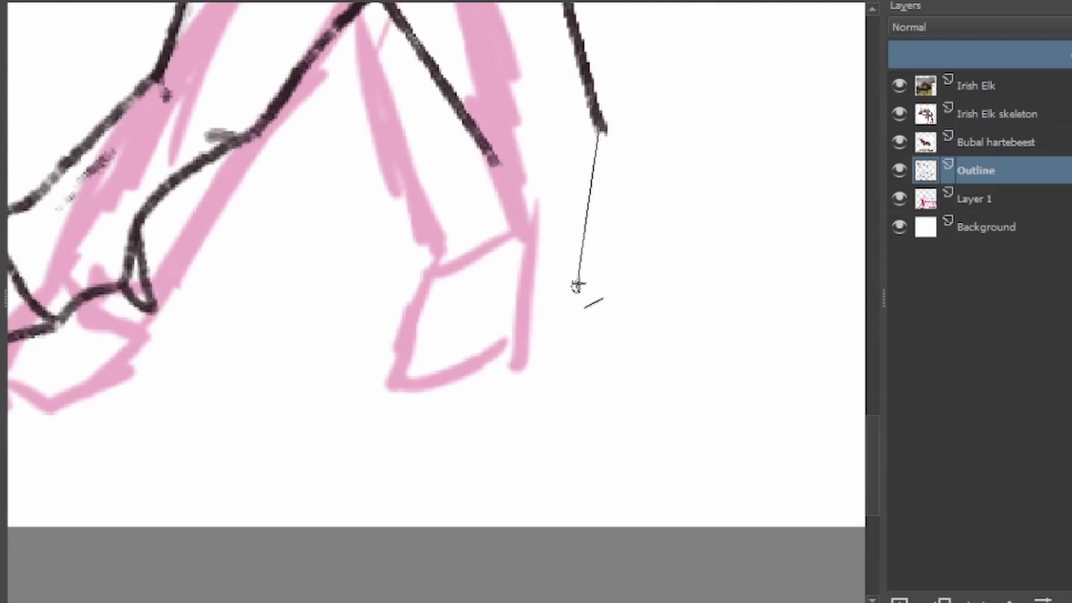
{"action": "left_click", "coordinate": [594, 282], "text": "shift"}
{"action": "left_click_drag", "start_coordinate": [505, 285], "coordinate": [485, 159]}
{"action": "scroll", "coordinate": [484, 159], "scroll_direction": "down", "scroll_amount": 3}
{"action": "scroll", "coordinate": [560, 255], "scroll_direction": "up", "scroll_amount": 2}
{"action": "key", "text": "ctrl+z"}
{"action": "key", "text": "ctrl+z"}
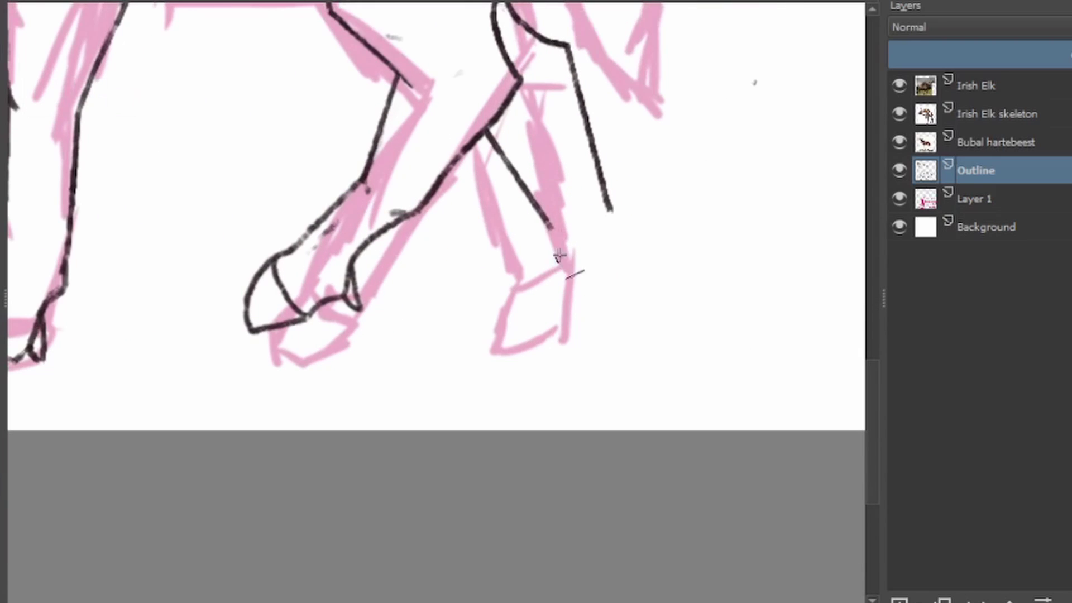
Step: Ink the far hind leg's pastern, hoof and dewclaw, and transform the hoof's toe into a sloping front edge
{"action": "scroll", "coordinate": [675, 179], "scroll_direction": "up", "scroll_amount": 2}
{"action": "scroll", "coordinate": [838, 89], "scroll_direction": "down", "scroll_amount": 2}
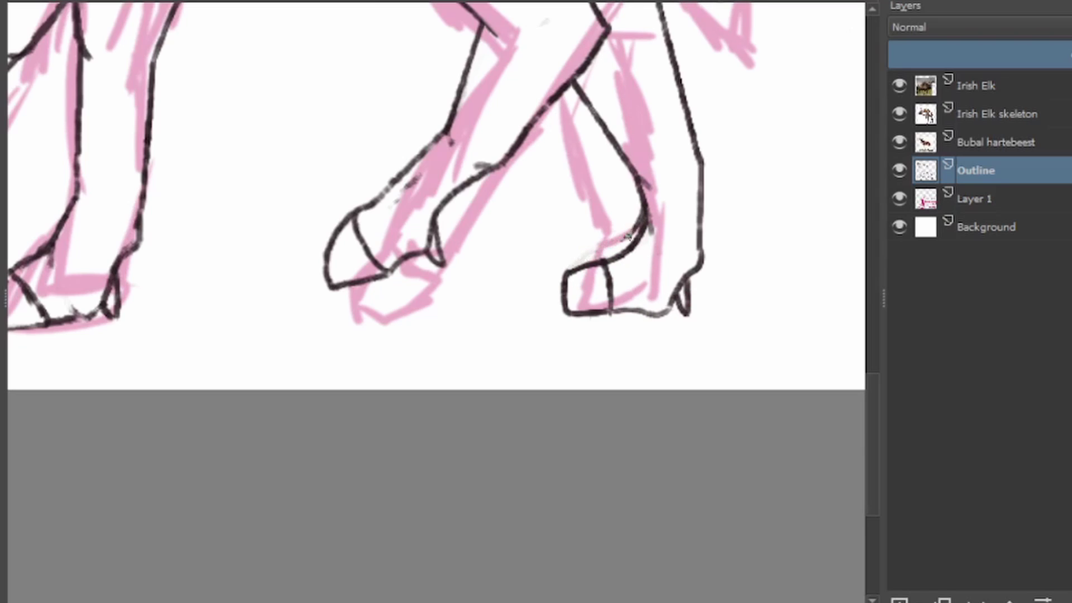
{"action": "key", "text": "ctrl+t"}
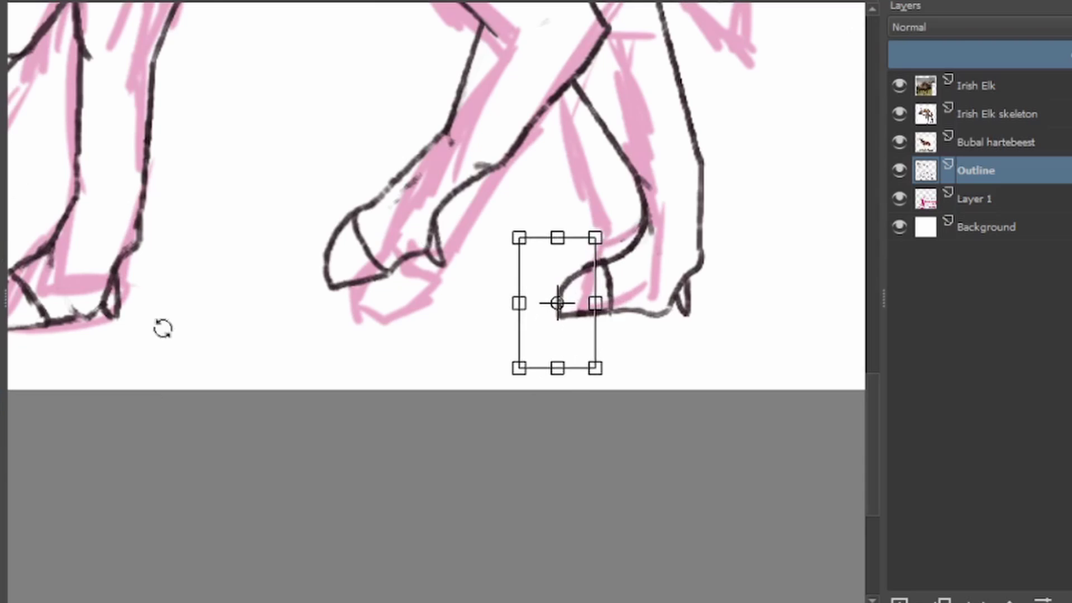
{"action": "scroll", "coordinate": [582, 260], "scroll_direction": "down", "scroll_amount": 5}
{"action": "scroll", "coordinate": [559, 313], "scroll_direction": "up", "scroll_amount": 8}
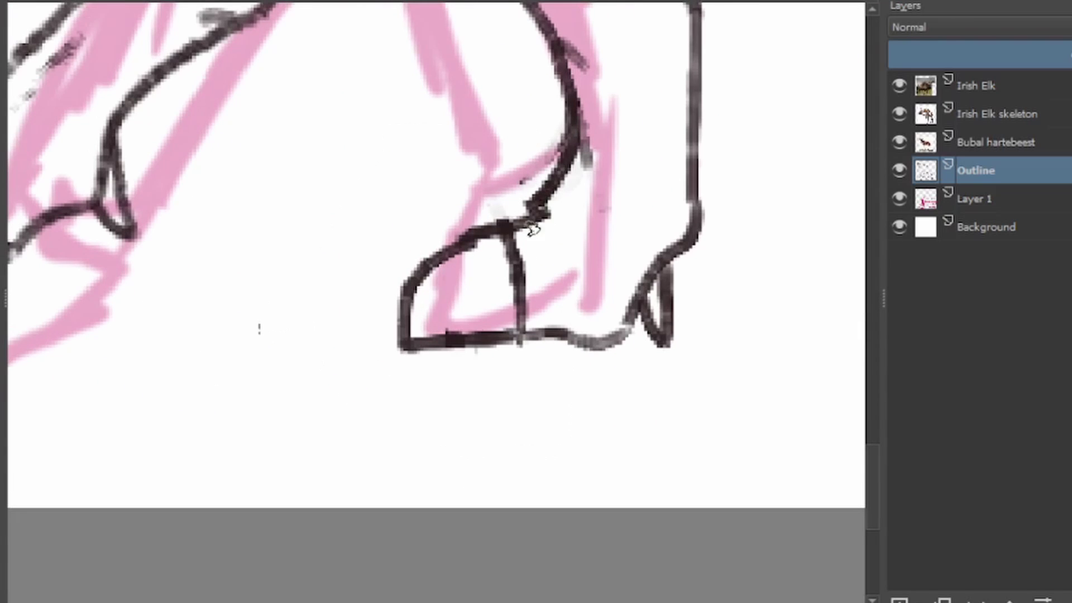
Step: Check the pose in a horizontally mirrored view and darken the underside line between the far hind hoof and dewclaw
{"action": "scroll", "coordinate": [435, 262], "scroll_direction": "down", "scroll_amount": 6}
{"action": "key", "text": "m"}
{"action": "key", "text": "m"}
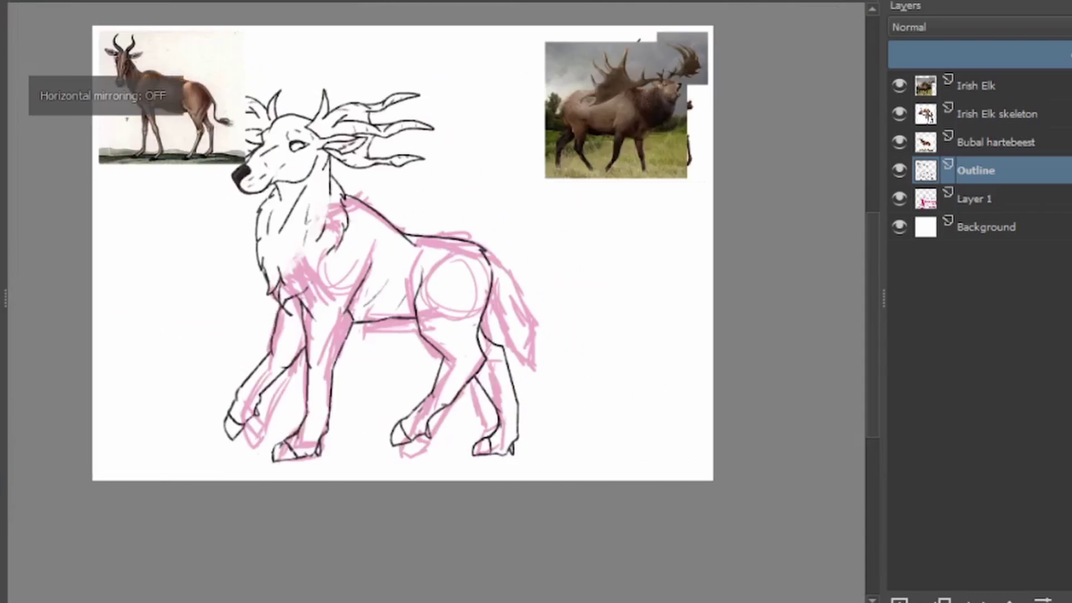
{"action": "key", "text": "m"}
{"action": "key", "text": "m"}
{"action": "scroll", "coordinate": [519, 542], "scroll_direction": "up", "scroll_amount": 6}
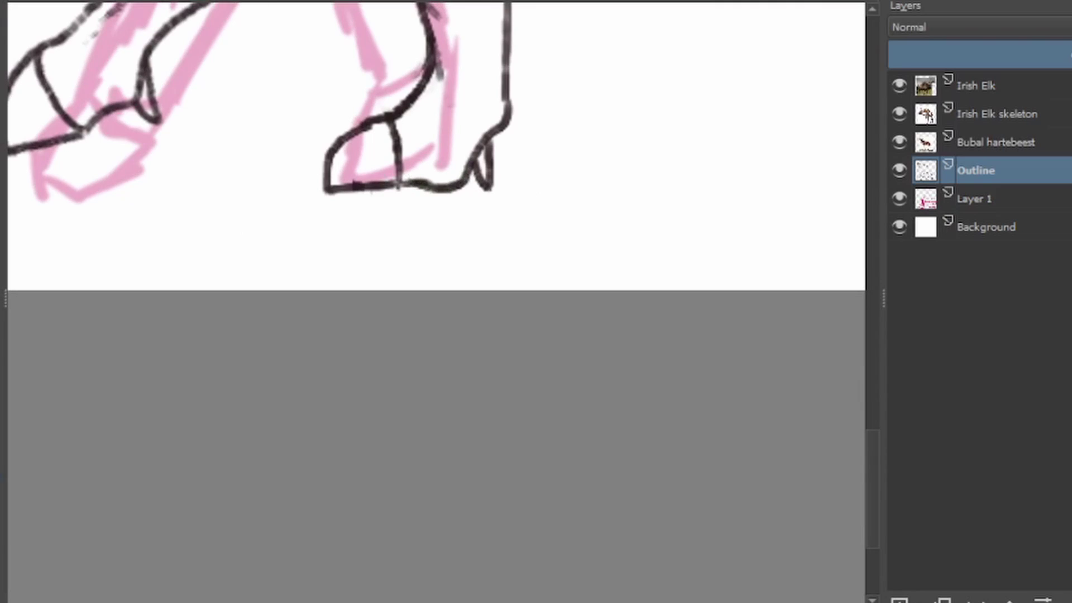
Step: Ink the tail over the sketch, with a notched outer edge, a curved underside and a pointed, tufted tip
{"action": "scroll", "coordinate": [435, 302], "scroll_direction": "down", "scroll_amount": 4}
{"action": "scroll", "coordinate": [435, 302], "scroll_direction": "up", "scroll_amount": 4}
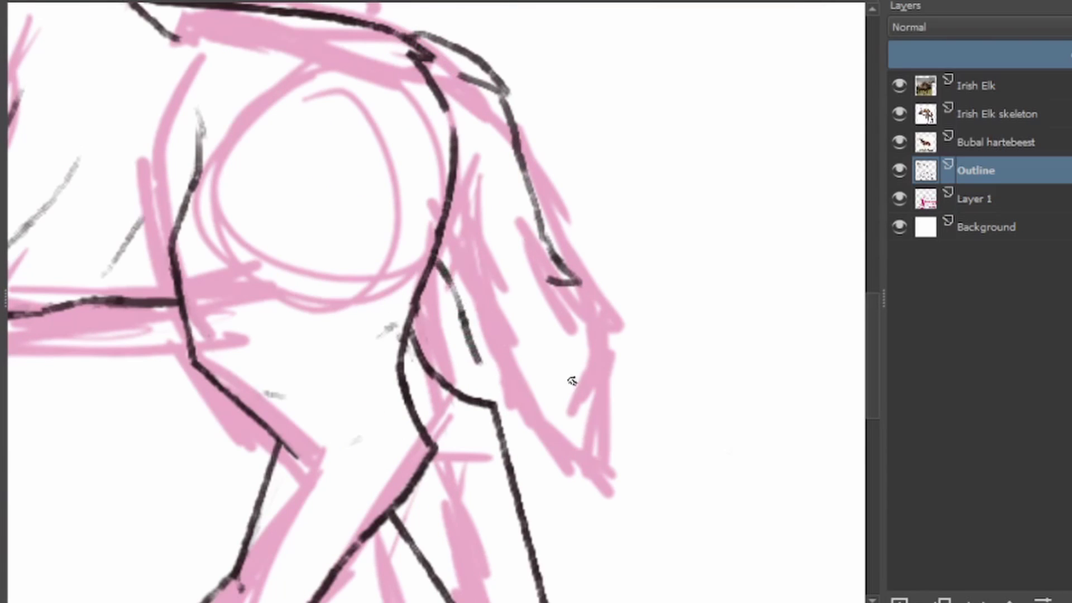
{"action": "left_click_drag", "start_coordinate": [557, 282], "coordinate": [654, 370]}
{"action": "left_click_drag", "start_coordinate": [476, 360], "coordinate": [561, 427]}
{"action": "left_click_drag", "start_coordinate": [653, 373], "coordinate": [591, 411]}
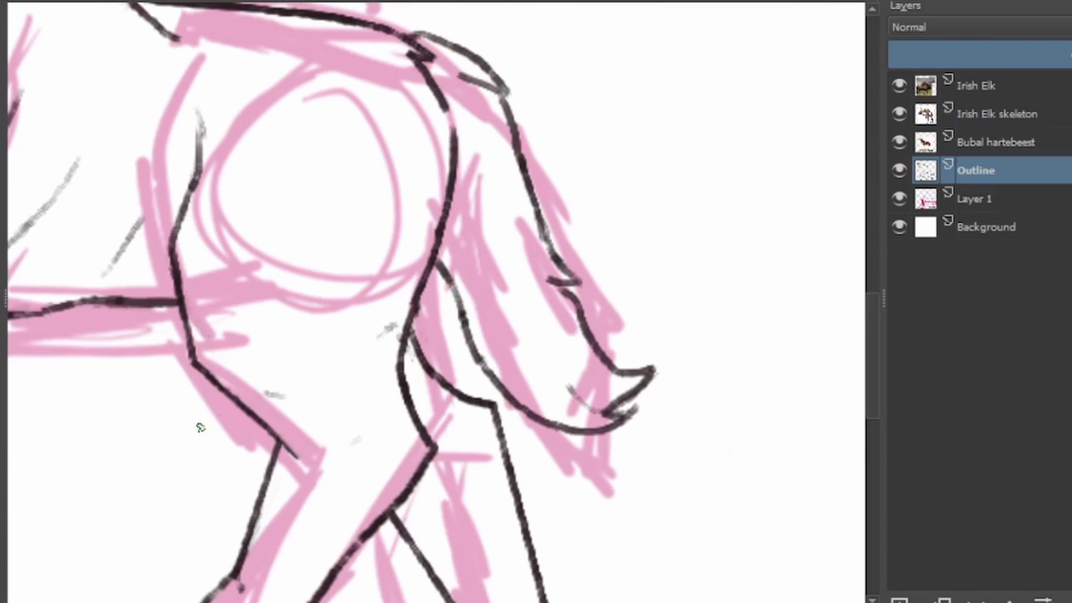
Step: Clear the pink sketch from Layer 1 with the reference layers hidden, and start saving the drawing as a new file
{"action": "scroll", "coordinate": [476, 147], "scroll_direction": "down", "scroll_amount": 8}
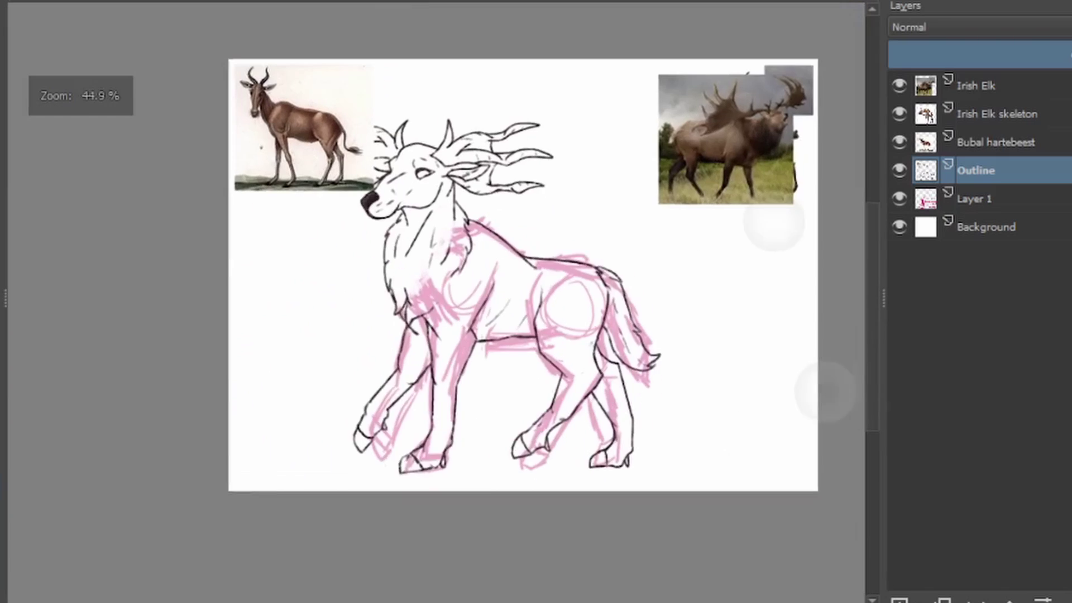
{"action": "left_click", "coordinate": [977, 198]}
{"action": "key", "text": "Delete"}
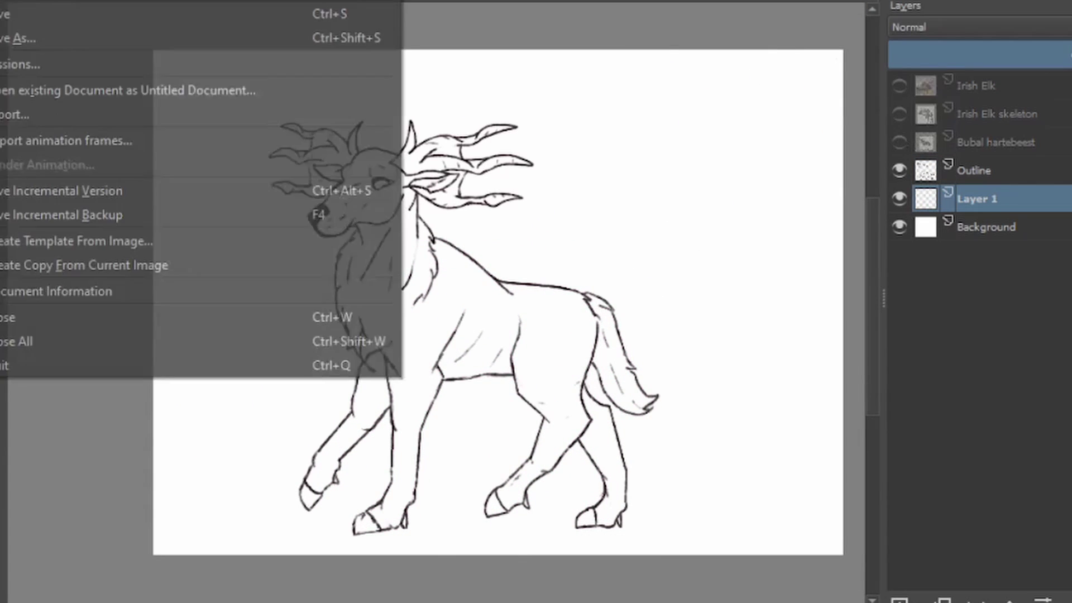
{"action": "left_click", "coordinate": [16, 38]}
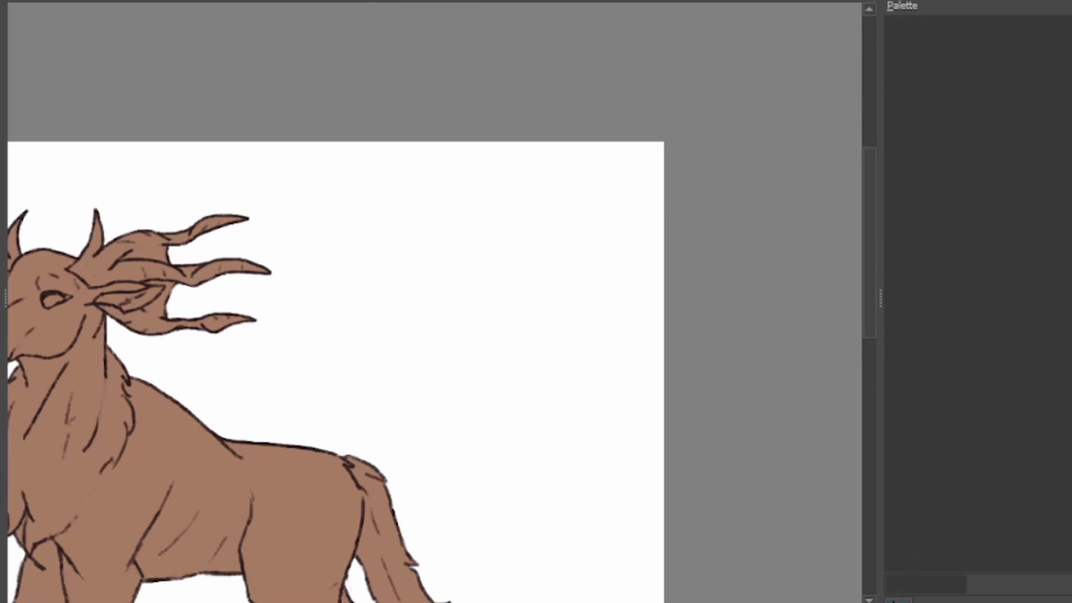
Step: Choose tan #c3a57f and an orange-tan, and paint each as a swatch on the blank canvas beside the creature
{"action": "left_click", "coordinate": [893, 601]}
{"action": "left_click", "coordinate": [1007, 134]}
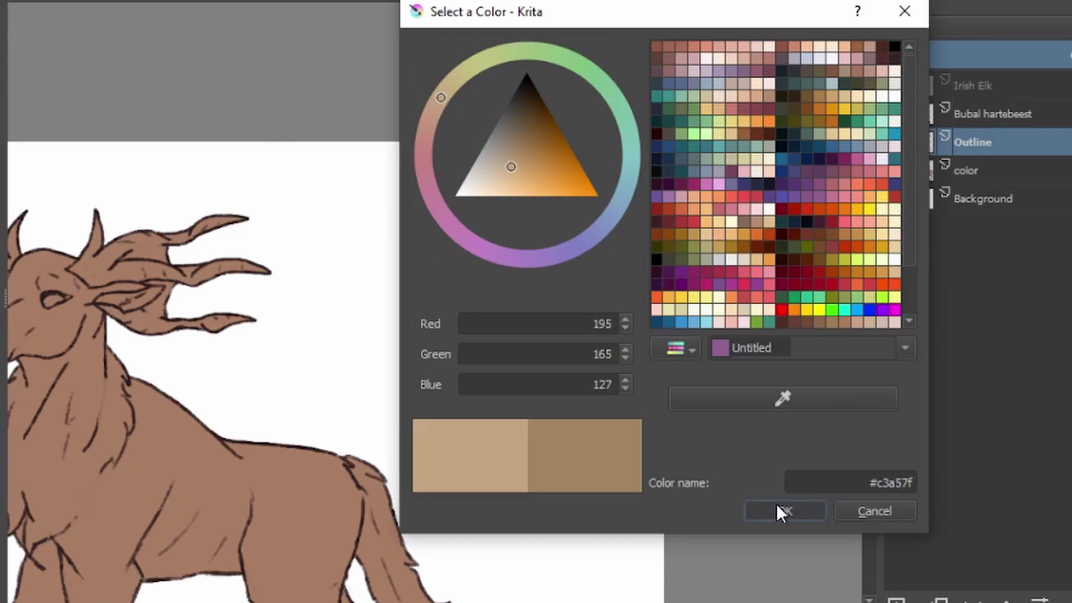
{"action": "left_click", "coordinate": [778, 510]}
{"action": "left_click_drag", "start_coordinate": [424, 88], "coordinate": [536, 184]}
{"action": "left_click", "coordinate": [782, 510]}
{"action": "left_click_drag", "start_coordinate": [544, 260], "coordinate": [561, 290]}
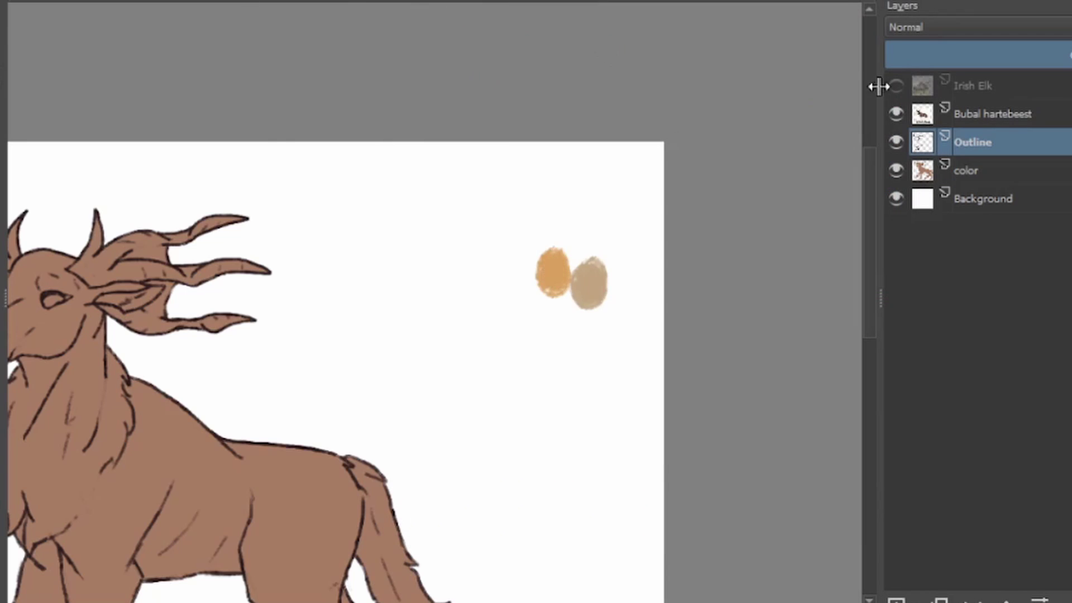
Step: Hide the reference layers and paint a dark brown swatch above the first two and a pale beige swatch below them
{"action": "left_click", "coordinate": [896, 86]}
{"action": "left_click_drag", "start_coordinate": [895, 86], "coordinate": [896, 114]}
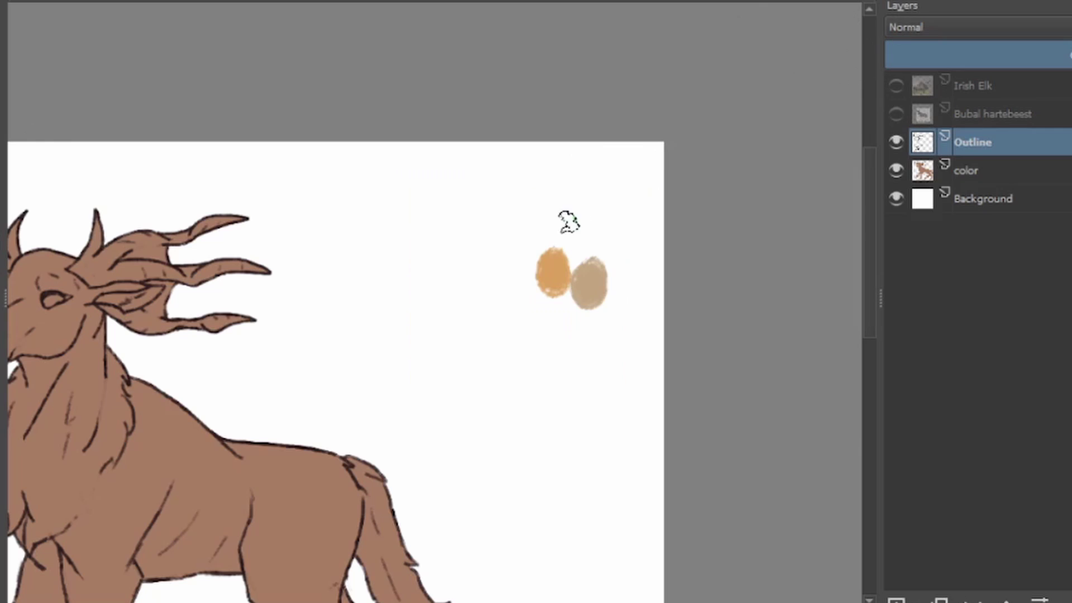
{"action": "left_click", "coordinate": [479, 189]}
{"action": "left_click", "coordinate": [782, 510]}
{"action": "left_click_drag", "start_coordinate": [550, 363], "coordinate": [559, 381]}
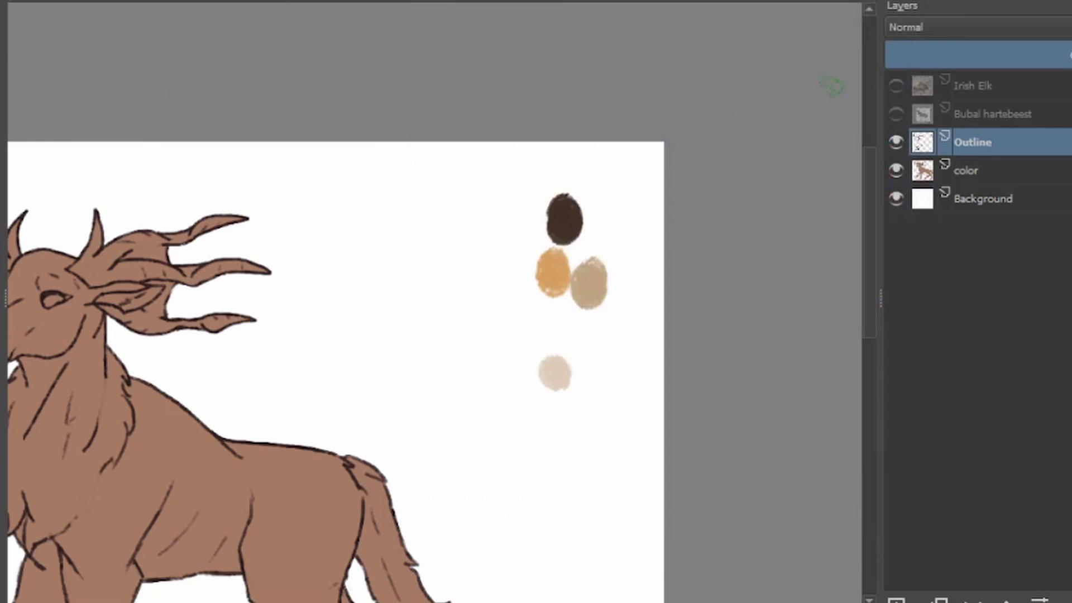
Step: Paint a near-black swatch beside the pale beige one, consulting the Bubal hartebeest reference and hiding it again
{"action": "left_click", "coordinate": [895, 114]}
{"action": "key", "text": "m"}
{"action": "key", "text": "ctrl+plus"}
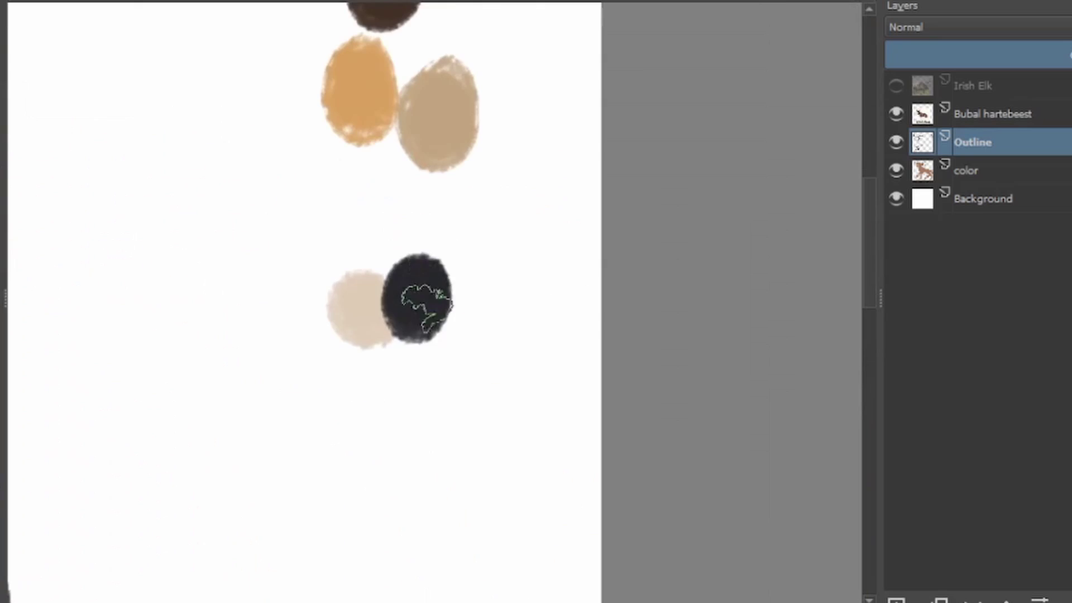
{"action": "key", "text": "2"}
{"action": "left_click", "coordinate": [896, 114]}
Step: Create a clipping group with a mask layer from the color layer, and choose a brush for the markings
{"action": "right_click", "coordinate": [1039, 171]}
{"action": "left_click", "coordinate": [1052, 455]}
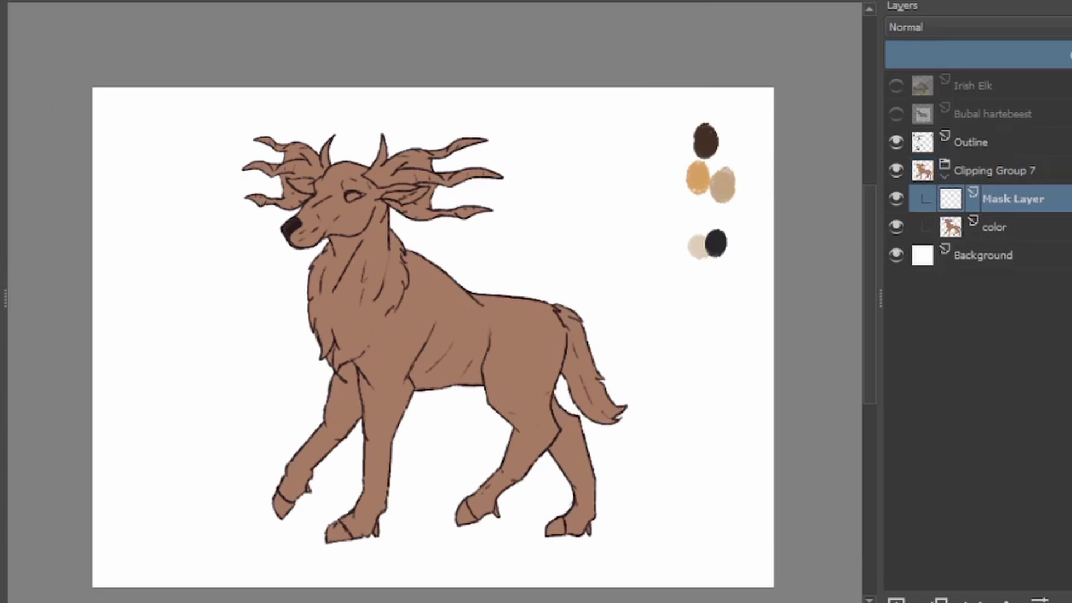
{"action": "key", "text": "F6"}
{"action": "left_click", "coordinate": [547, 101]}
Step: Paint the tail's underside tan from base to tip on the Mask Layer
{"action": "scroll", "coordinate": [594, 422], "scroll_direction": "up", "scroll_amount": 3}
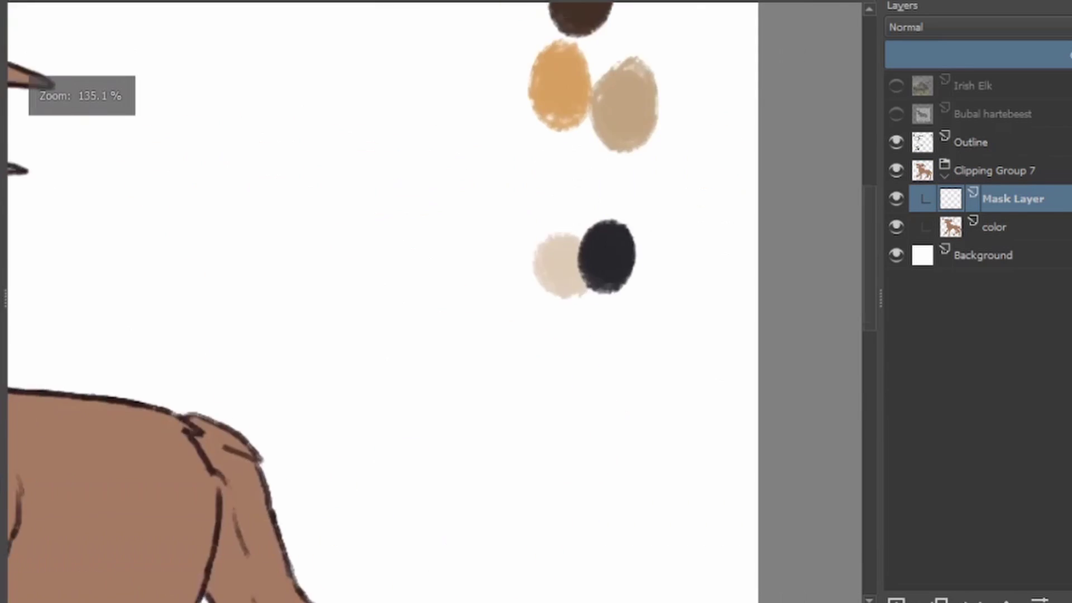
{"action": "mouse_move", "coordinate": [496, 110]}
{"action": "left_mouse_down"}
{"action": "mouse_move", "coordinate": [509, 196]}
{"action": "mouse_move", "coordinate": [568, 362]}
{"action": "left_mouse_up"}
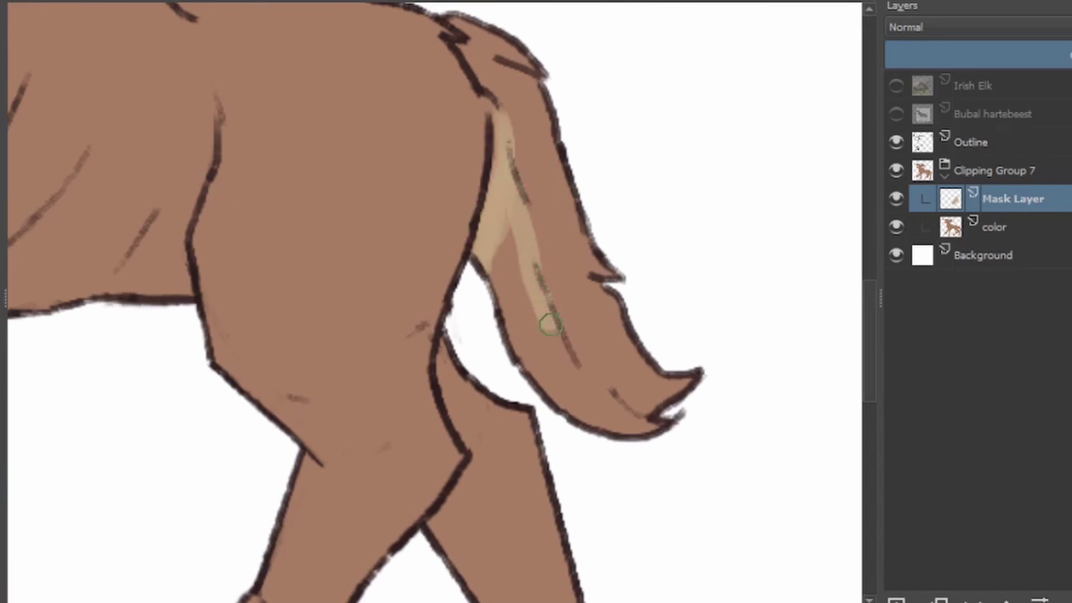
{"action": "left_click_drag", "start_coordinate": [545, 321], "coordinate": [572, 393]}
{"action": "scroll", "coordinate": [560, 380], "scroll_direction": "down", "scroll_amount": 6}
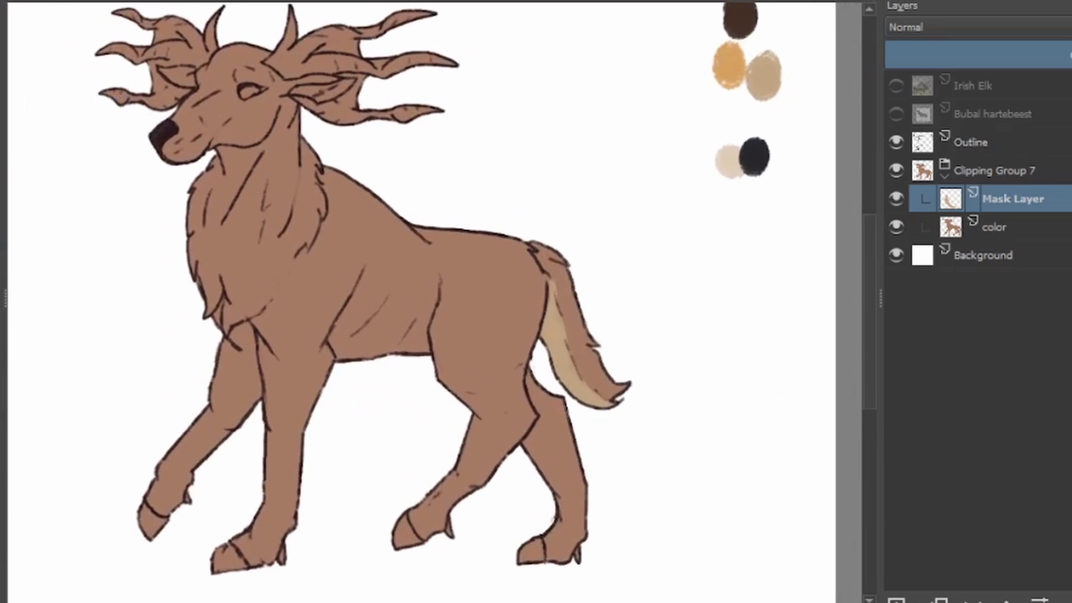
Step: Check the Bubal hartebeest reference and paint both hind pasterns tan down to the hooves
{"action": "left_click", "coordinate": [896, 114]}
{"action": "left_click", "coordinate": [896, 113]}
{"action": "scroll", "coordinate": [604, 525], "scroll_direction": "up", "scroll_amount": 5}
{"action": "mouse_move", "coordinate": [636, 240]}
{"action": "left_mouse_down"}
{"action": "mouse_move", "coordinate": [658, 242]}
{"action": "mouse_move", "coordinate": [642, 313]}
{"action": "left_mouse_up"}
{"action": "mouse_move", "coordinate": [312, 161]}
{"action": "left_mouse_down"}
{"action": "mouse_move", "coordinate": [228, 206]}
{"action": "mouse_move", "coordinate": [279, 243]}
{"action": "left_mouse_up"}
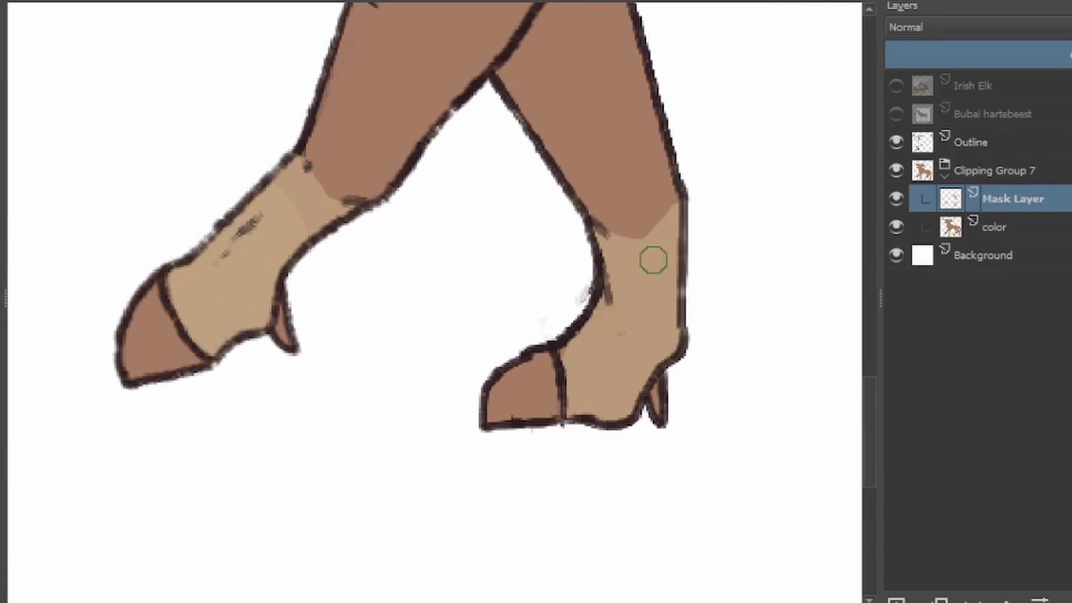
Step: Paint tan bands just above both front hooves on the Mask Layer
{"action": "scroll", "coordinate": [580, 399], "scroll_direction": "down", "scroll_amount": 2}
{"action": "scroll", "coordinate": [314, 110], "scroll_direction": "up", "scroll_amount": 5}
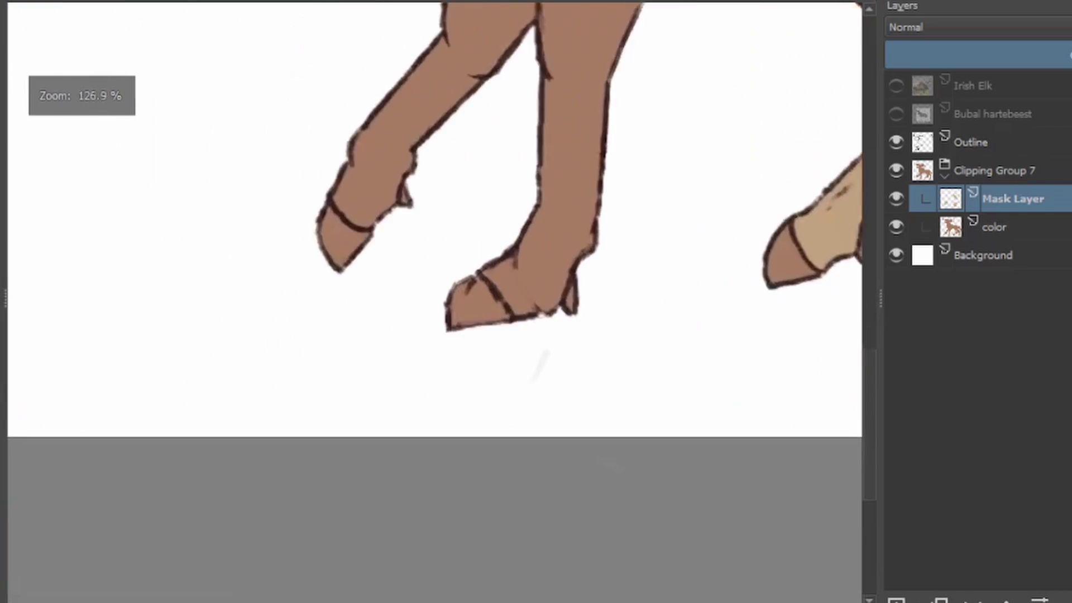
{"action": "left_click_drag", "start_coordinate": [313, 110], "coordinate": [493, 209]}
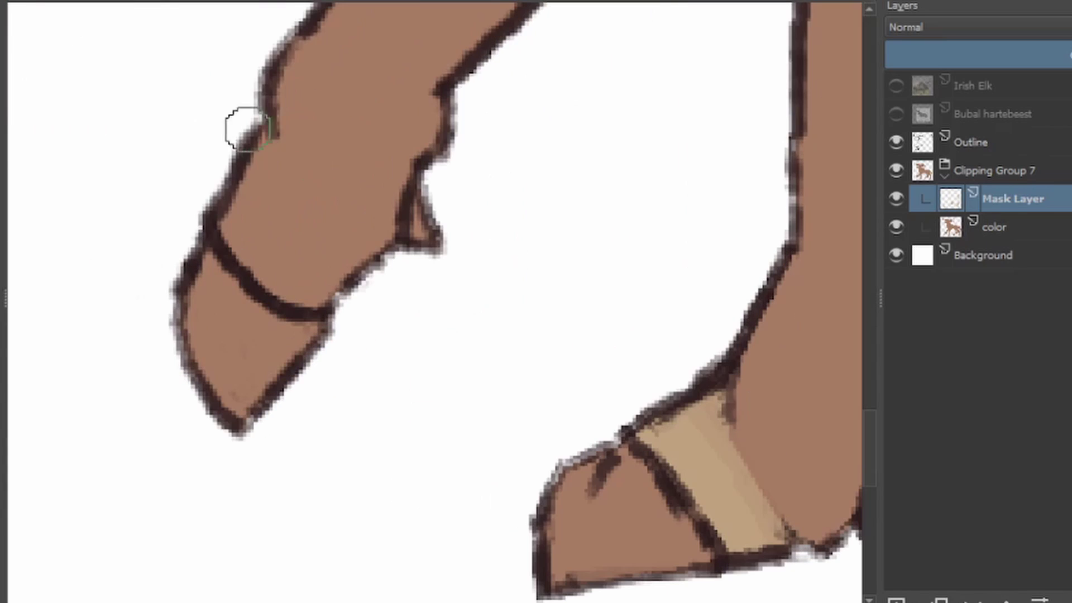
{"action": "mouse_move", "coordinate": [246, 127]}
{"action": "left_mouse_down"}
{"action": "mouse_move", "coordinate": [296, 218]}
{"action": "mouse_move", "coordinate": [231, 216]}
{"action": "left_mouse_up"}
{"action": "scroll", "coordinate": [802, 509], "scroll_direction": "down", "scroll_amount": 5}
Step: Consult the Bubal hartebeest and Irish Elk references and paint tan streaks down the front of the throat mane
{"action": "left_click", "coordinate": [896, 113]}
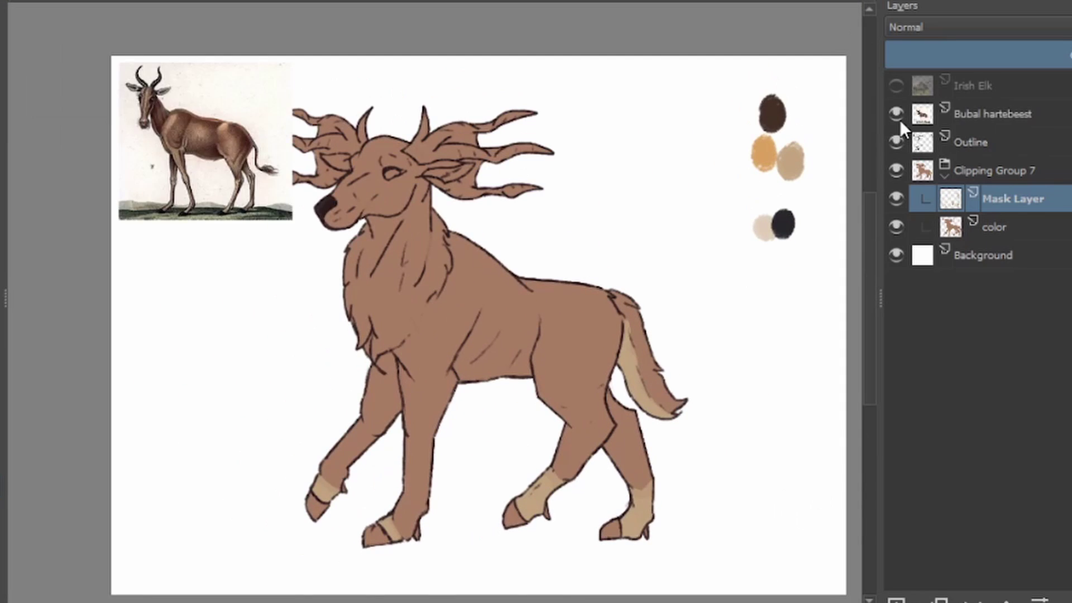
{"action": "left_click", "coordinate": [896, 114]}
{"action": "left_click", "coordinate": [896, 86]}
{"action": "left_click", "coordinate": [897, 86]}
{"action": "scroll", "coordinate": [328, 244], "scroll_direction": "up", "scroll_amount": 5}
{"action": "mouse_move", "coordinate": [411, 201]}
{"action": "left_mouse_down"}
{"action": "mouse_move", "coordinate": [407, 378]}
{"action": "mouse_move", "coordinate": [460, 287]}
{"action": "left_mouse_up"}
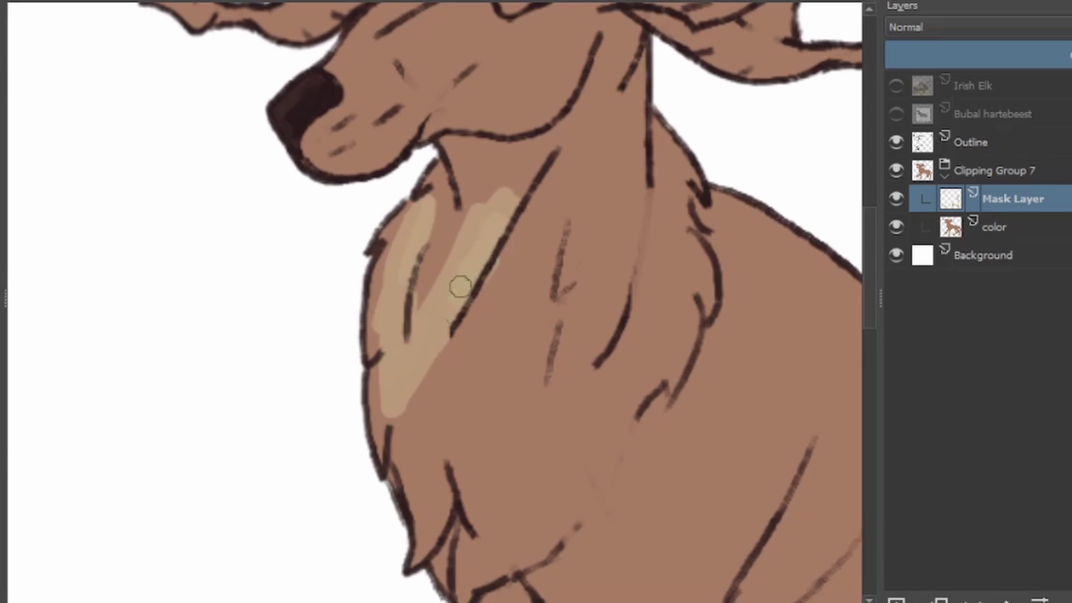
Step: Paint a tapering tan patch along the belly just behind the near foreleg
{"action": "scroll", "coordinate": [459, 287], "scroll_direction": "down", "scroll_amount": 5}
{"action": "scroll", "coordinate": [698, 531], "scroll_direction": "up", "scroll_amount": 3}
{"action": "scroll", "coordinate": [408, 307], "scroll_direction": "up", "scroll_amount": 3}
{"action": "left_click_drag", "start_coordinate": [444, 337], "coordinate": [317, 319]}
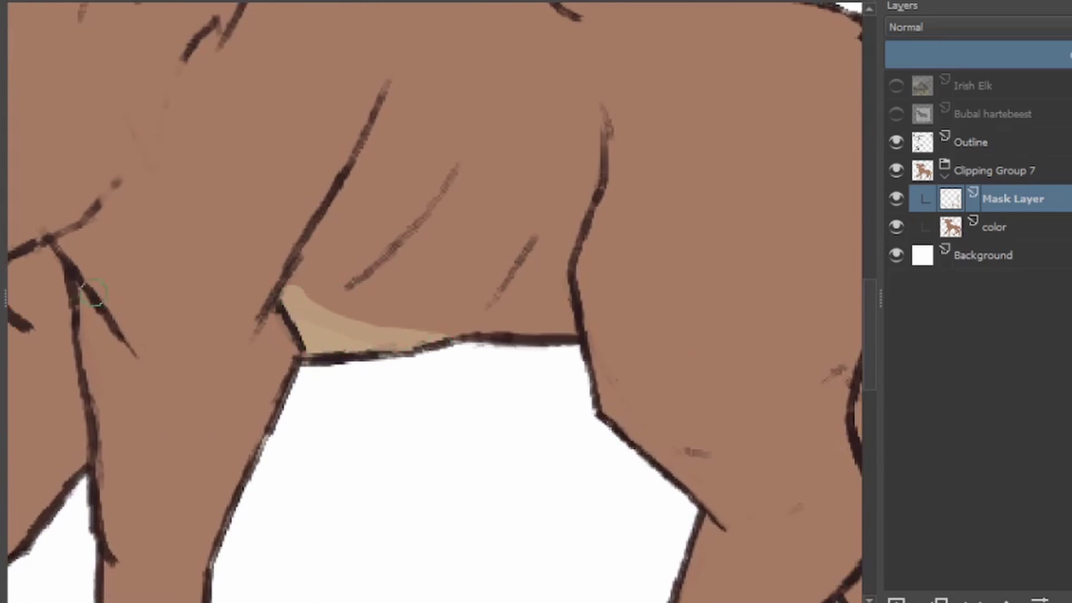
{"action": "scroll", "coordinate": [92, 293], "scroll_direction": "down", "scroll_amount": 5}
Step: Paint tan along the nose bridge, the front of the muzzle and inside the near ear, using the Bubal hartebeest reference
{"action": "left_click", "coordinate": [896, 114]}
{"action": "left_click", "coordinate": [897, 86]}
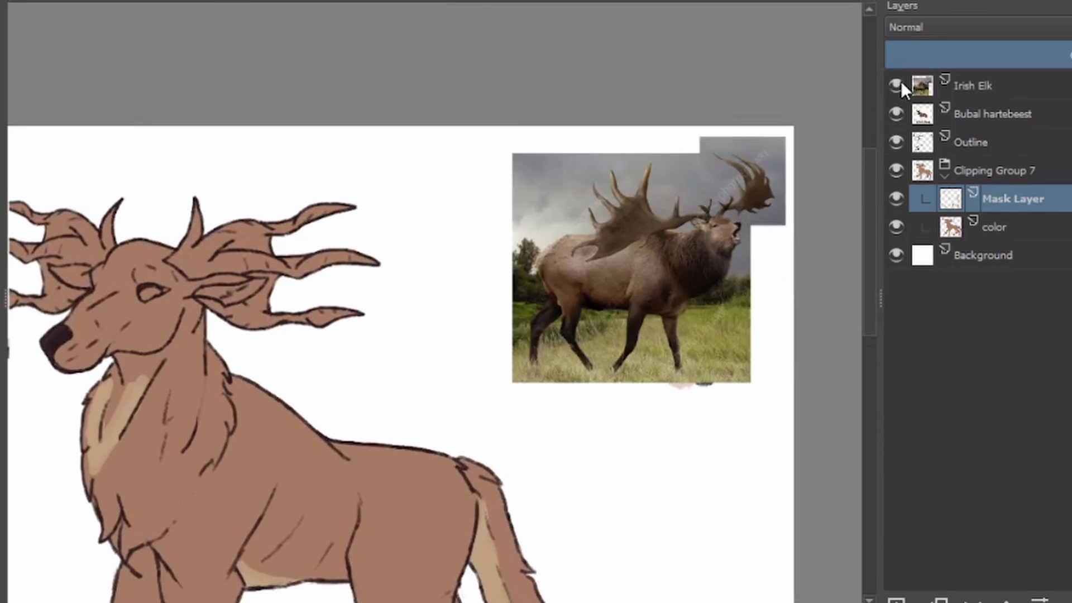
{"action": "left_click", "coordinate": [896, 85]}
{"action": "scroll", "coordinate": [168, 313], "scroll_direction": "up", "scroll_amount": 3}
{"action": "mouse_move", "coordinate": [463, 181]}
{"action": "left_mouse_down"}
{"action": "mouse_move", "coordinate": [349, 308]}
{"action": "mouse_move", "coordinate": [356, 331]}
{"action": "left_mouse_up"}
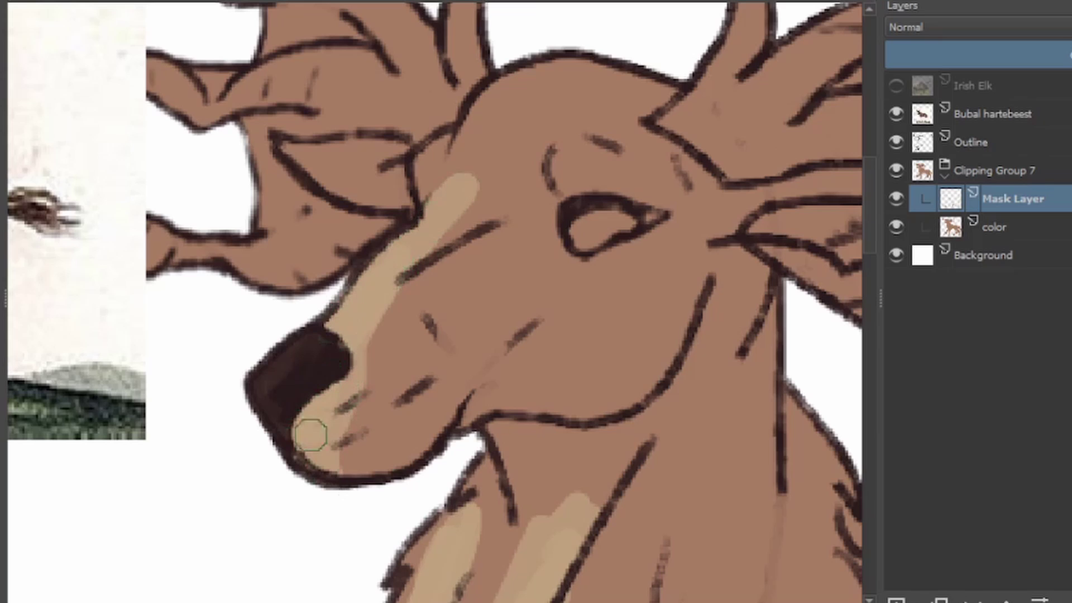
{"action": "left_click_drag", "start_coordinate": [391, 280], "coordinate": [84, 360]}
{"action": "left_click_drag", "start_coordinate": [676, 265], "coordinate": [514, 314]}
{"action": "scroll", "coordinate": [7, 119], "scroll_direction": "down", "scroll_amount": 5}
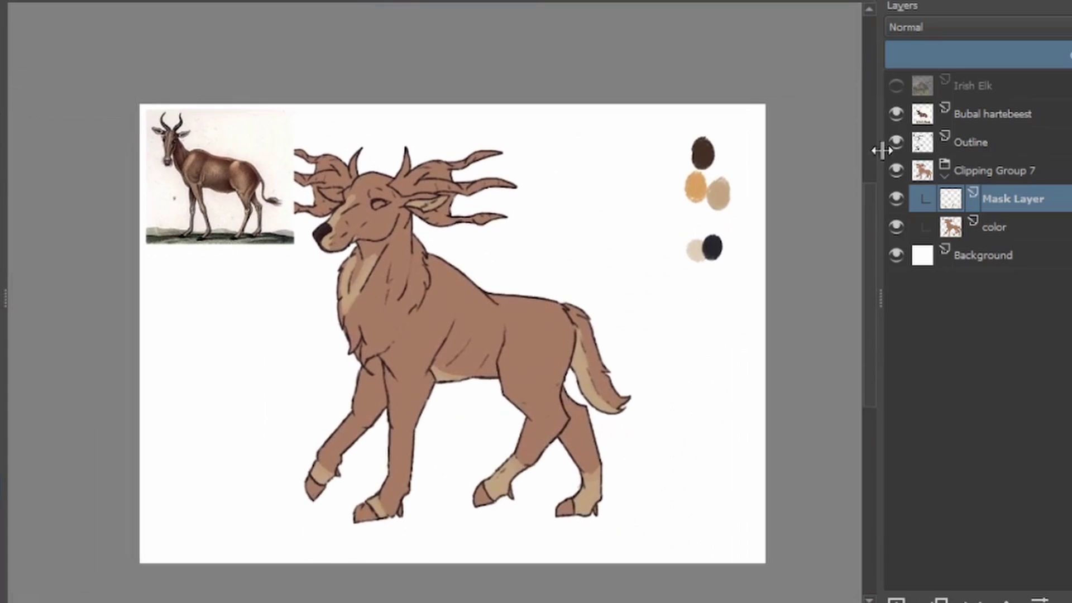
Step: Hide the Bubal hartebeest reference, add a paint layer between the Mask Layer and color, and check the Irish Elk reference
{"action": "left_click", "coordinate": [896, 113]}
{"action": "left_click", "coordinate": [896, 600]}
{"action": "left_click", "coordinate": [897, 85]}
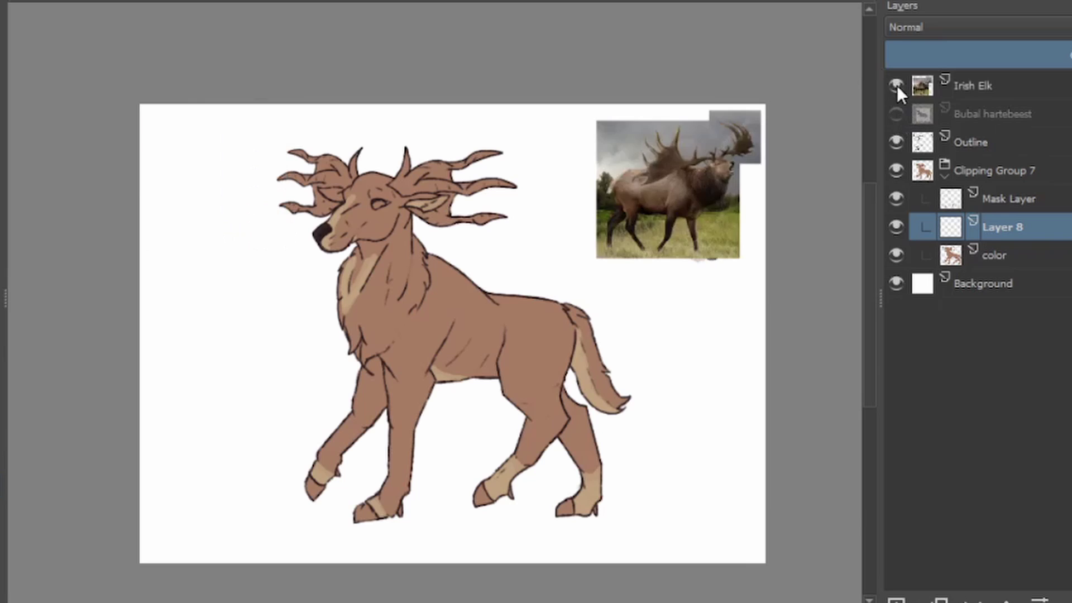
{"action": "left_click", "coordinate": [897, 85]}
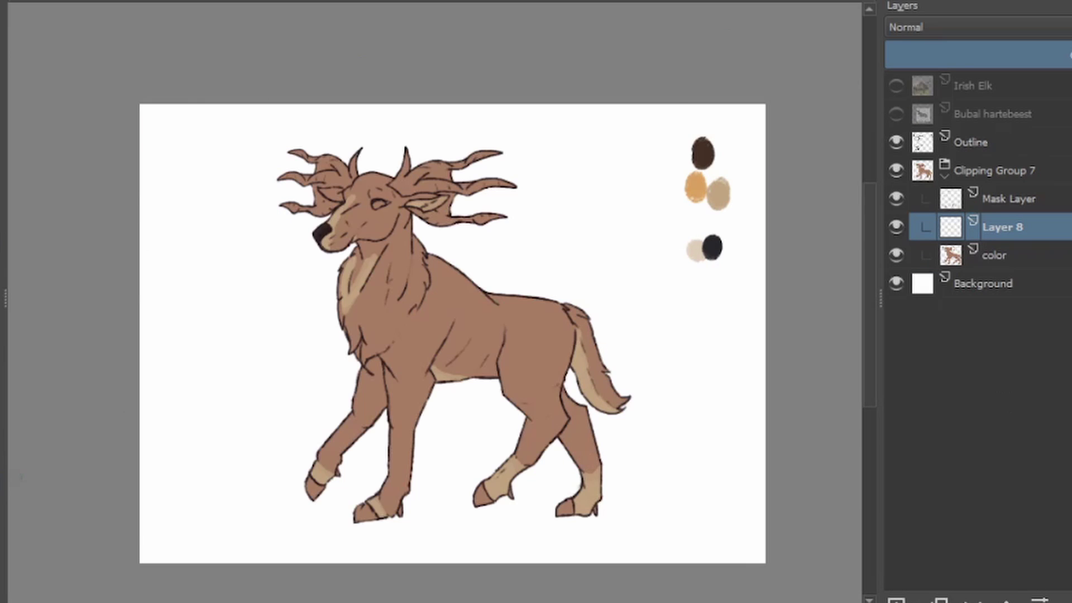
Step: Paint the tail's outer half dark brown on Layer 8, softening it toward the base
{"action": "scroll", "coordinate": [614, 402], "scroll_direction": "up", "scroll_amount": 5}
{"action": "mouse_move", "coordinate": [458, 201]}
{"action": "left_mouse_down"}
{"action": "mouse_move", "coordinate": [538, 249]}
{"action": "mouse_move", "coordinate": [485, 311]}
{"action": "left_mouse_up"}
{"action": "key", "text": "ctrl+z"}
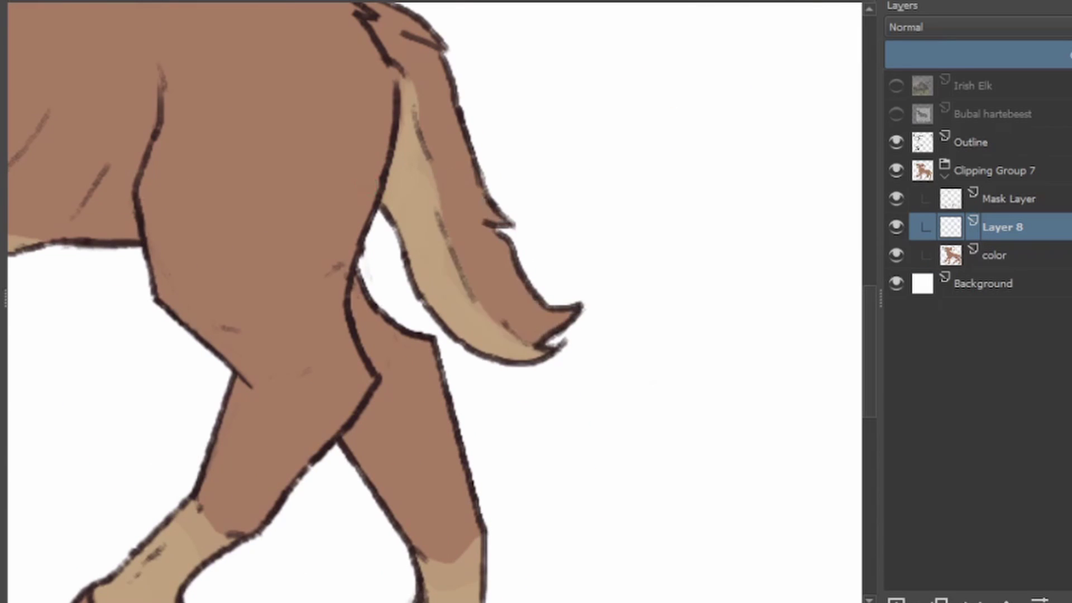
{"action": "mouse_move", "coordinate": [424, 109]}
{"action": "left_mouse_down"}
{"action": "mouse_move", "coordinate": [443, 247]}
{"action": "mouse_move", "coordinate": [449, 236]}
{"action": "left_mouse_up"}
{"action": "scroll", "coordinate": [414, 237], "scroll_direction": "up", "scroll_amount": 2}
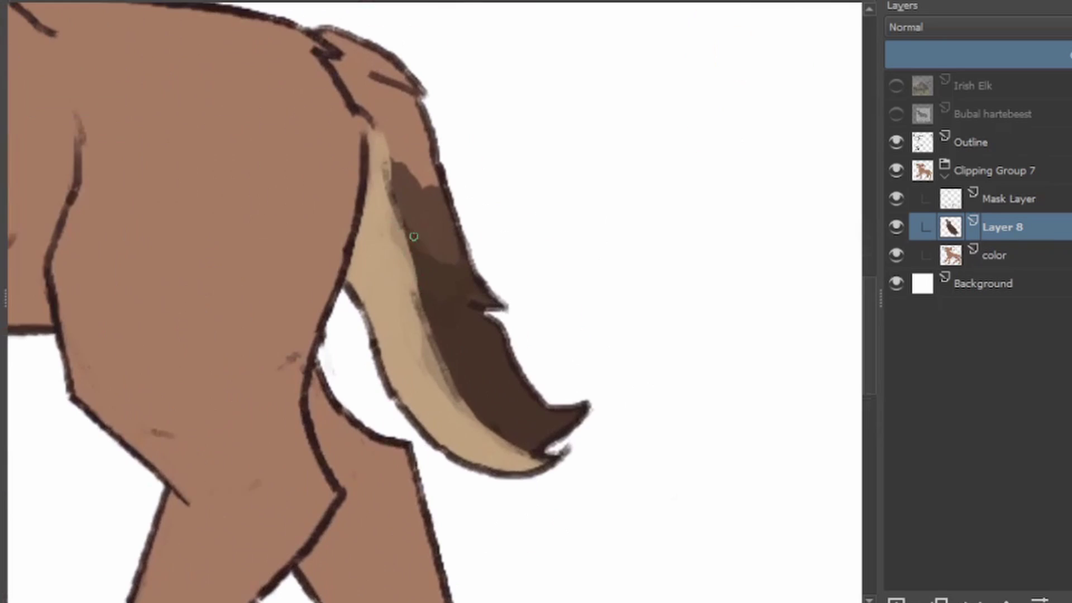
Step: Replace the tan on the underside of the tail's tip with dark brown, working across the Mask Layer and Layer 8
{"action": "scroll", "coordinate": [445, 184], "scroll_direction": "down", "scroll_amount": 5}
{"action": "scroll", "coordinate": [531, 311], "scroll_direction": "up", "scroll_amount": 3}
{"action": "key", "text": "Page_Up"}
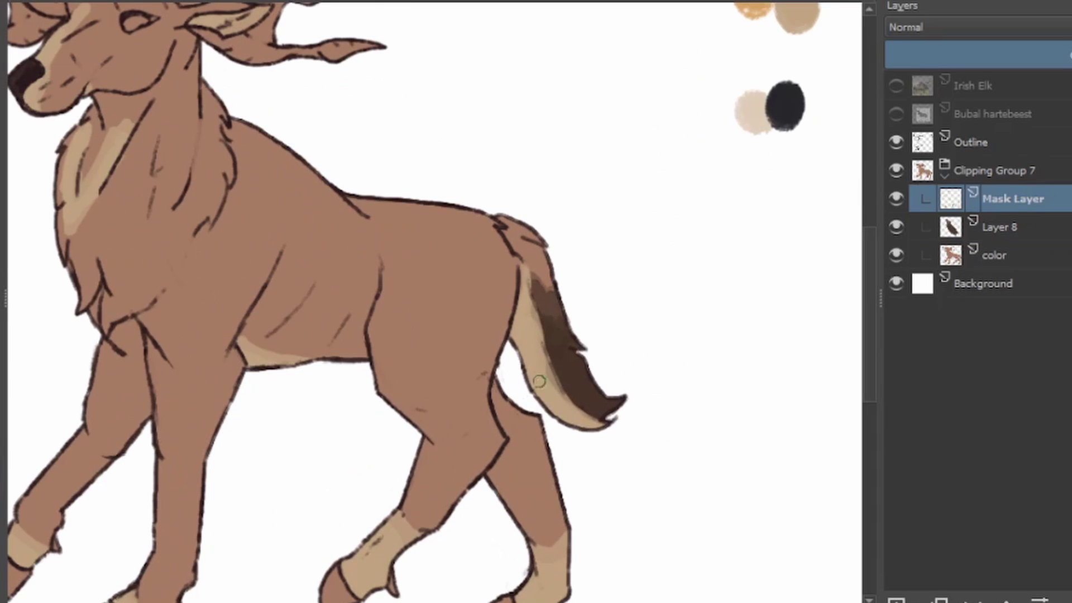
{"action": "key", "text": "Page_Down"}
Step: Fill both hind lower legs with dark brown above the tan pasterns on Layer 8, with a lighter brown upper edge
{"action": "scroll", "coordinate": [540, 392], "scroll_direction": "down", "scroll_amount": 3}
{"action": "scroll", "coordinate": [482, 229], "scroll_direction": "up", "scroll_amount": 2}
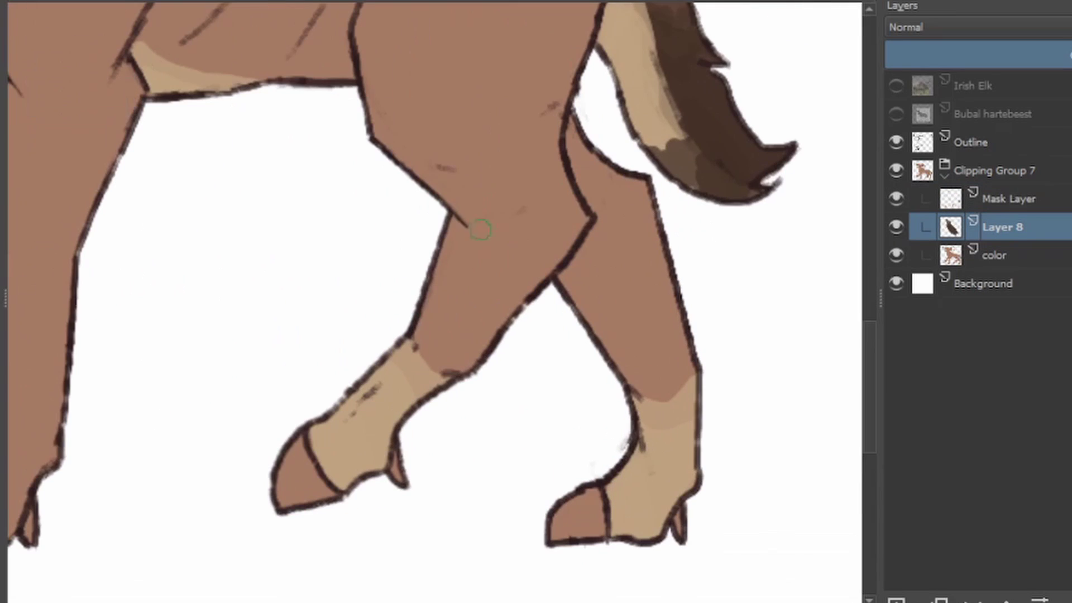
{"action": "left_click", "coordinate": [459, 344]}
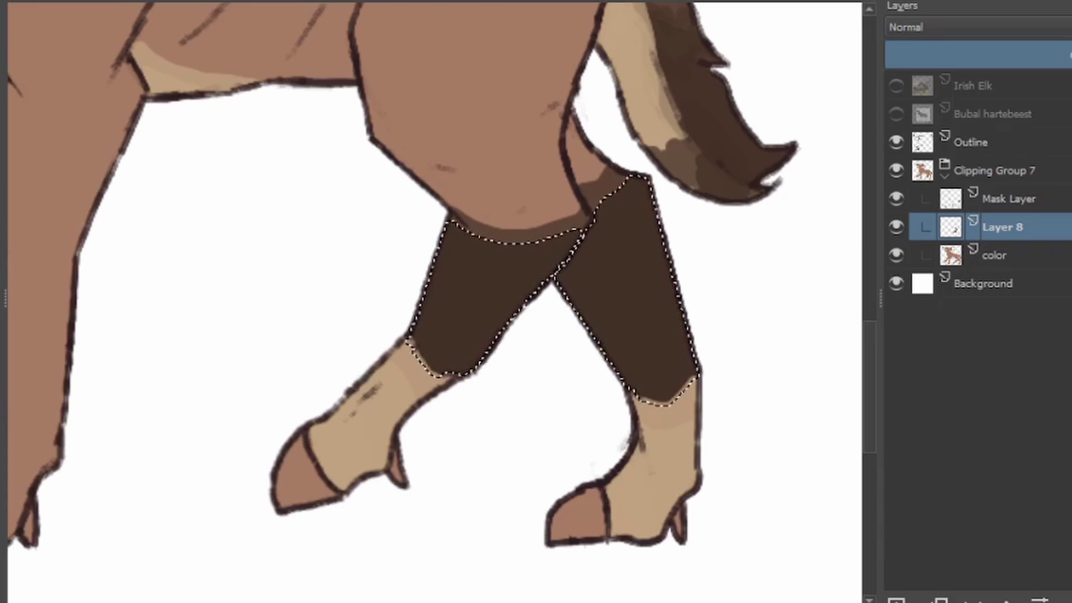
Step: Clear the selection and blend the dark brown on both hind legs into the brown thighs above and the tan pastern below
{"action": "key", "text": "ctrl+shift+a"}
{"action": "key", "text": "b"}
{"action": "scroll", "coordinate": [633, 227], "scroll_direction": "down", "scroll_amount": 4}
{"action": "scroll", "coordinate": [657, 242], "scroll_direction": "up", "scroll_amount": 5}
{"action": "scroll", "coordinate": [648, 145], "scroll_direction": "down", "scroll_amount": 4}
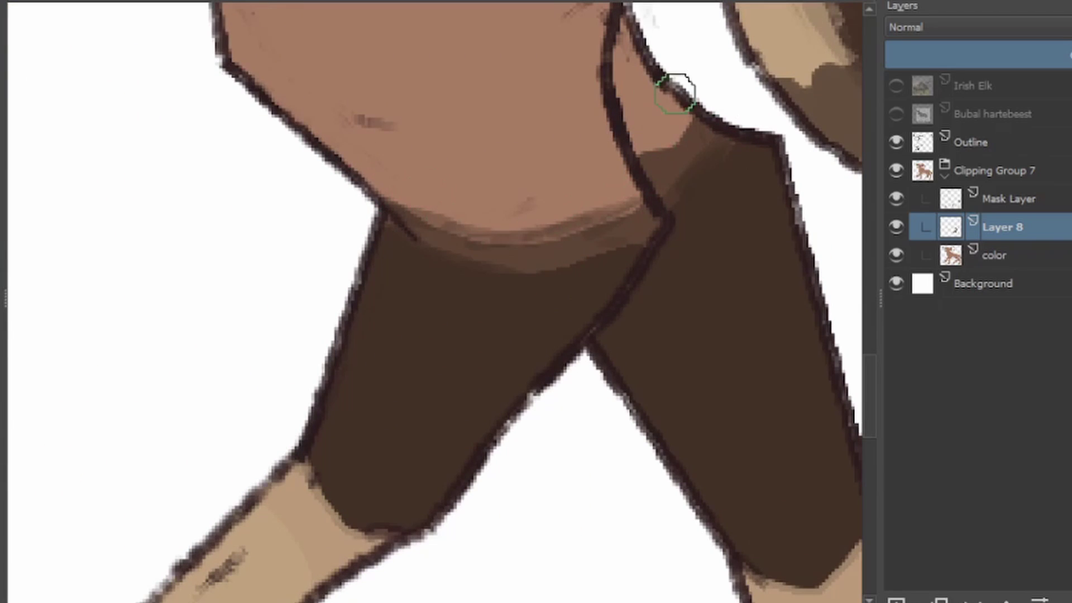
{"action": "scroll", "coordinate": [347, 111], "scroll_direction": "up", "scroll_amount": 5}
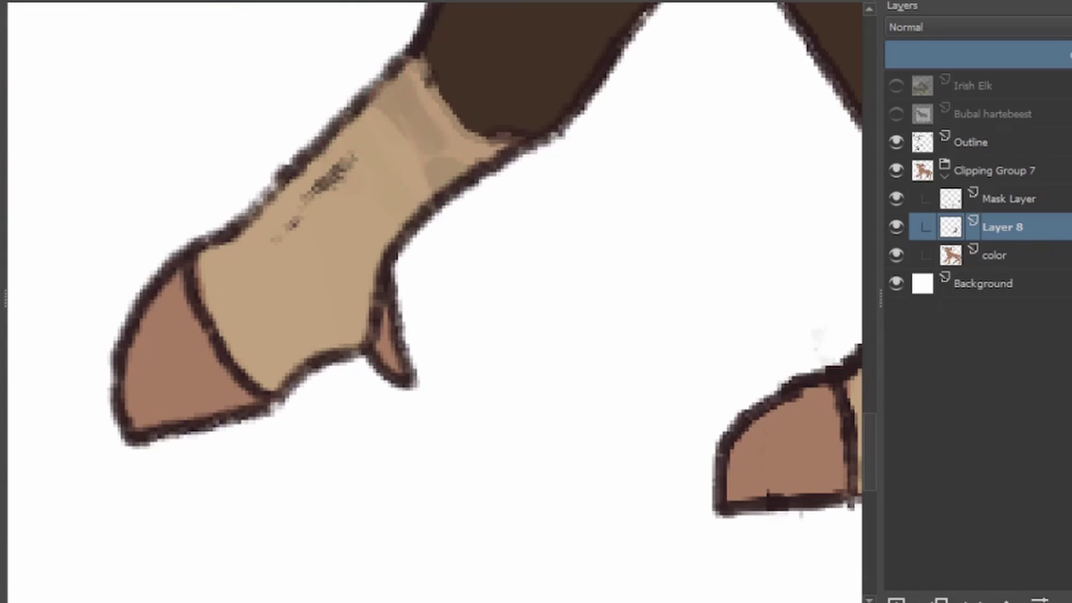
{"action": "scroll", "coordinate": [344, 44], "scroll_direction": "down", "scroll_amount": 4}
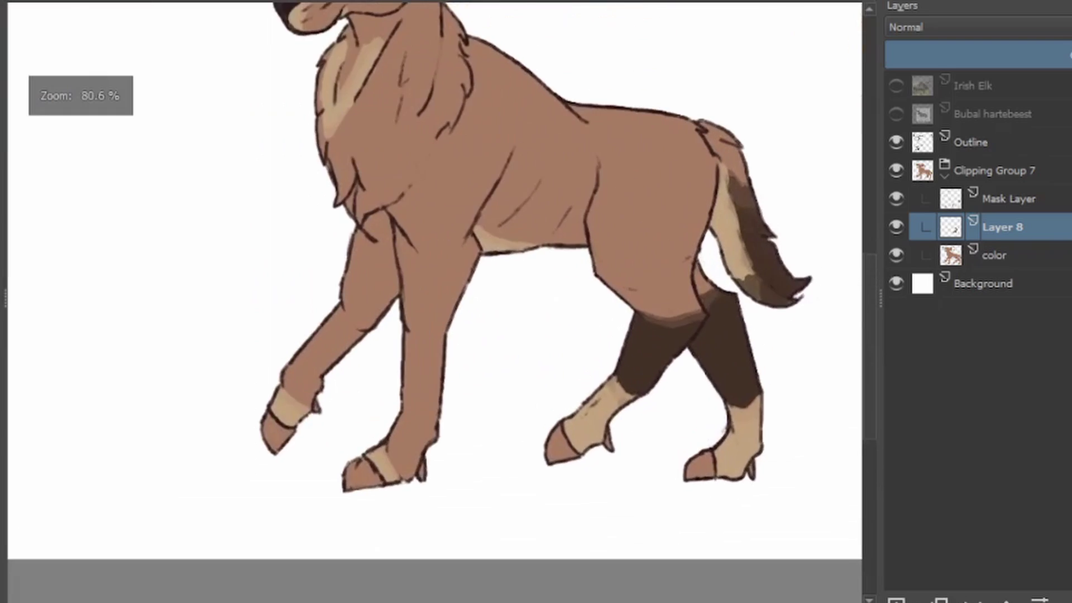
Step: Paint short brown stripes across the hind thigh above the dark lower leg on Layer 8
{"action": "left_click", "coordinate": [1033, 198]}
{"action": "scroll", "coordinate": [544, 295], "scroll_direction": "up", "scroll_amount": 5}
{"action": "key", "text": "ctrl+z"}
{"action": "left_click", "coordinate": [1029, 229]}
{"action": "left_click_drag", "start_coordinate": [508, 279], "coordinate": [625, 268]}
{"action": "left_click_drag", "start_coordinate": [358, 301], "coordinate": [453, 285]}
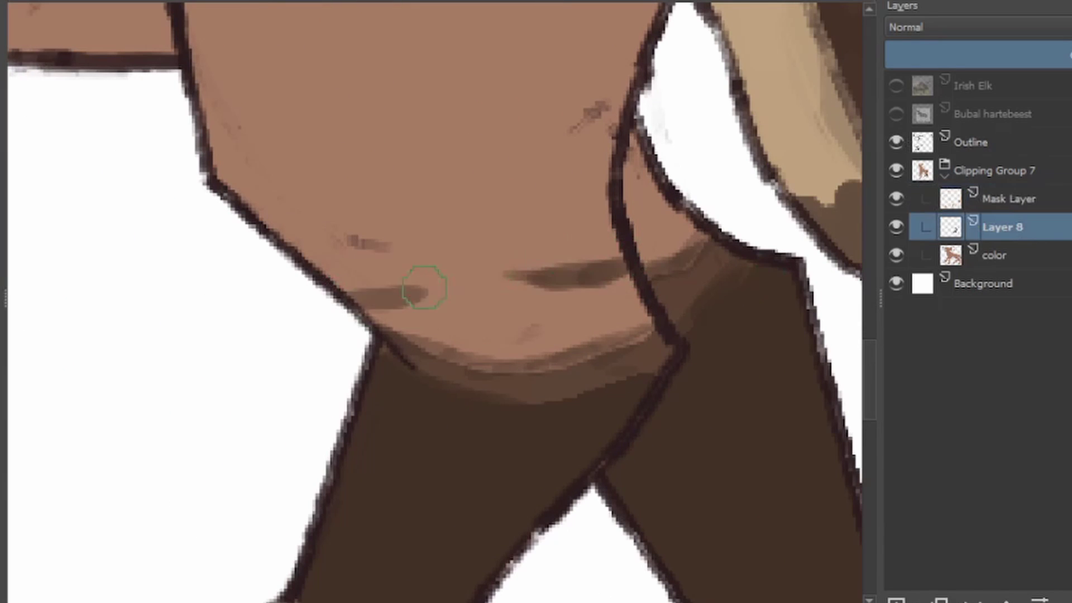
{"action": "left_click_drag", "start_coordinate": [410, 237], "coordinate": [525, 206]}
{"action": "left_click_drag", "start_coordinate": [650, 207], "coordinate": [679, 187]}
{"action": "left_click_drag", "start_coordinate": [304, 195], "coordinate": [393, 197]}
{"action": "left_click_drag", "start_coordinate": [603, 109], "coordinate": [536, 156]}
Step: Paint brown stripes across the base of the tail on Layer 8
{"action": "scroll", "coordinate": [497, 160], "scroll_direction": "down", "scroll_amount": 5}
{"action": "scroll", "coordinate": [551, 86], "scroll_direction": "up", "scroll_amount": 6}
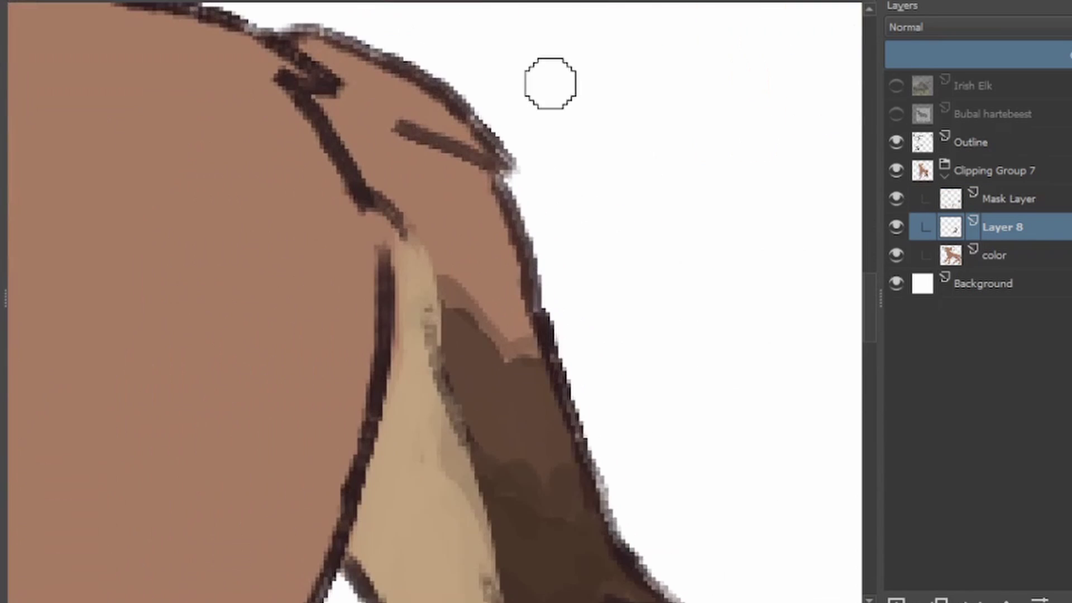
{"action": "mouse_move", "coordinate": [413, 271]}
{"action": "left_mouse_down"}
{"action": "mouse_move", "coordinate": [408, 240]}
{"action": "mouse_move", "coordinate": [505, 232]}
{"action": "left_mouse_up"}
{"action": "left_click_drag", "start_coordinate": [405, 232], "coordinate": [468, 170]}
{"action": "scroll", "coordinate": [468, 170], "scroll_direction": "down", "scroll_amount": 5}
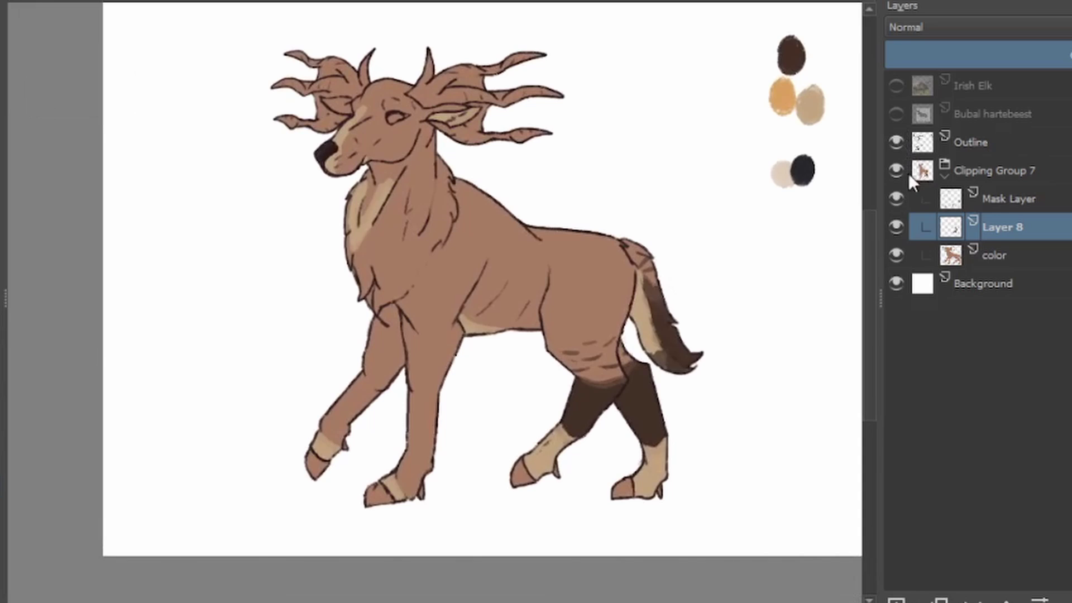
Step: Outline a brown edge across both front legs and fill the area down to the tan pasterns with dark brown
{"action": "scroll", "coordinate": [456, 492], "scroll_direction": "up", "scroll_amount": 5}
{"action": "left_click_drag", "start_coordinate": [137, 142], "coordinate": [282, 288]}
{"action": "left_click_drag", "start_coordinate": [349, 296], "coordinate": [530, 310]}
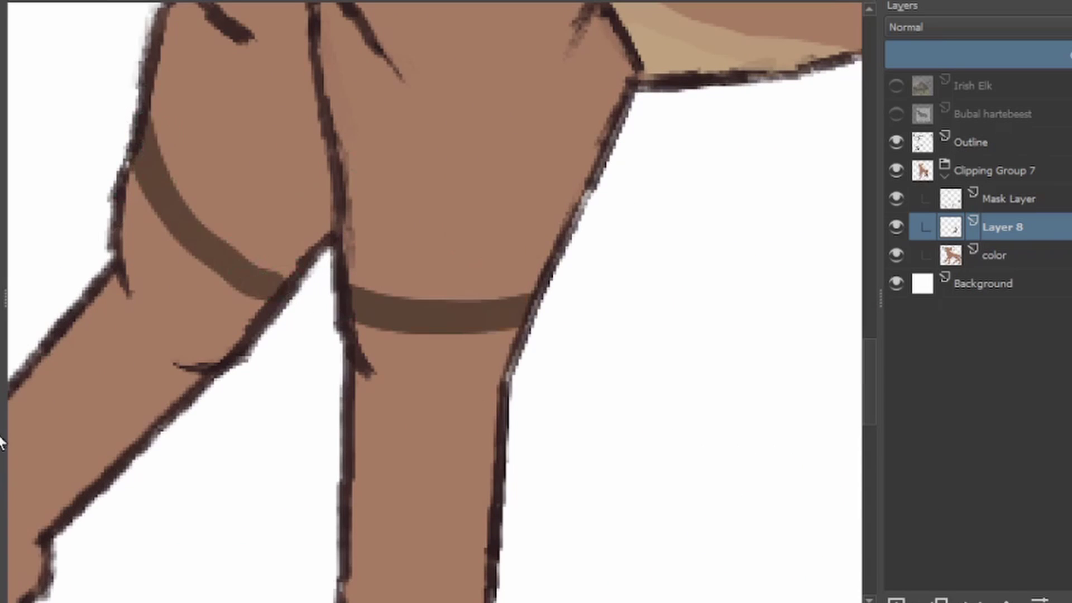
{"action": "left_click", "coordinate": [24, 449]}
{"action": "left_click", "coordinate": [397, 413], "text": "shift"}
{"action": "key", "text": "shift+BackSpace"}
{"action": "scroll", "coordinate": [79, 391], "scroll_direction": "down", "scroll_amount": 5}
{"action": "key", "text": "ctrl+shift+a"}
Step: Soften the upper edges of the dark brown on both front legs with lighter brown strokes
{"action": "scroll", "coordinate": [301, 347], "scroll_direction": "up", "scroll_amount": 6}
{"action": "key", "text": "b"}
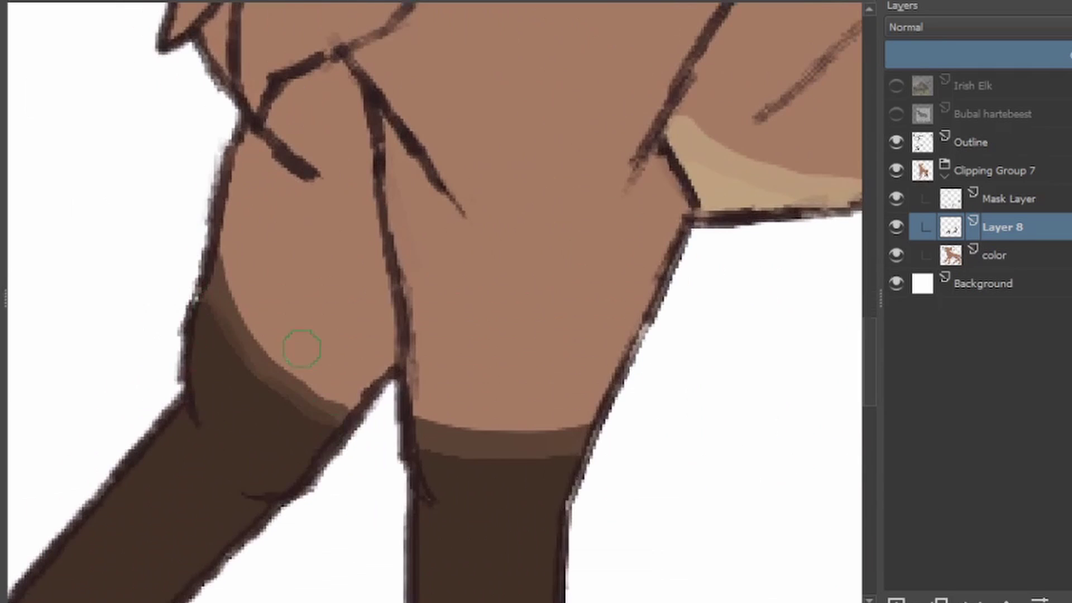
{"action": "left_click_drag", "start_coordinate": [586, 416], "coordinate": [491, 420]}
{"action": "left_click_drag", "start_coordinate": [341, 408], "coordinate": [256, 318]}
{"action": "scroll", "coordinate": [257, 318], "scroll_direction": "down", "scroll_amount": 5}
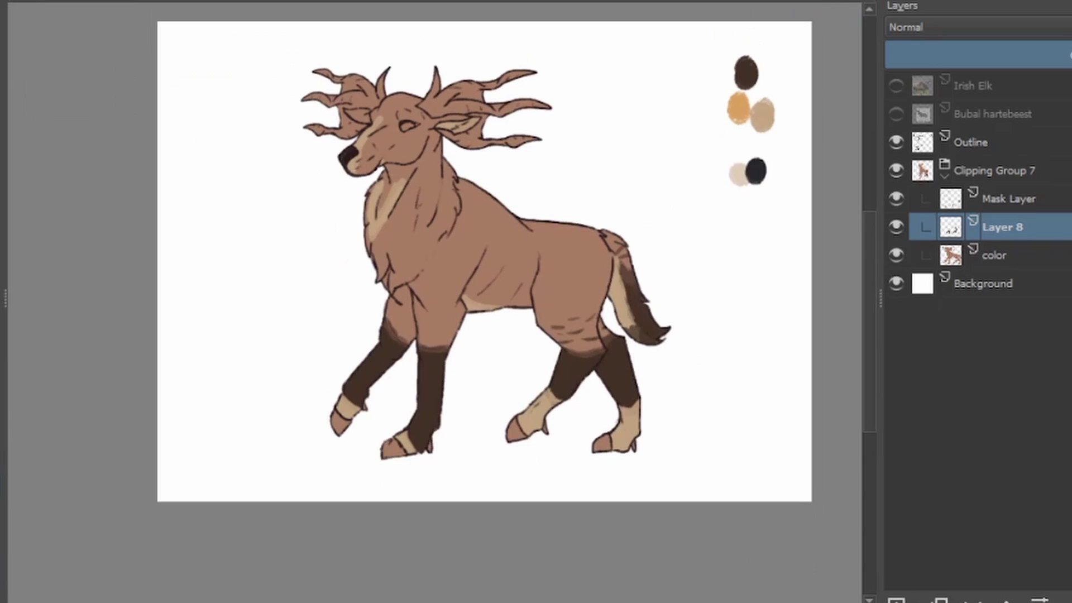
Step: Paint a soft brown marking along the creature's withers on Layer 8
{"action": "scroll", "coordinate": [592, 254], "scroll_direction": "up", "scroll_amount": 3}
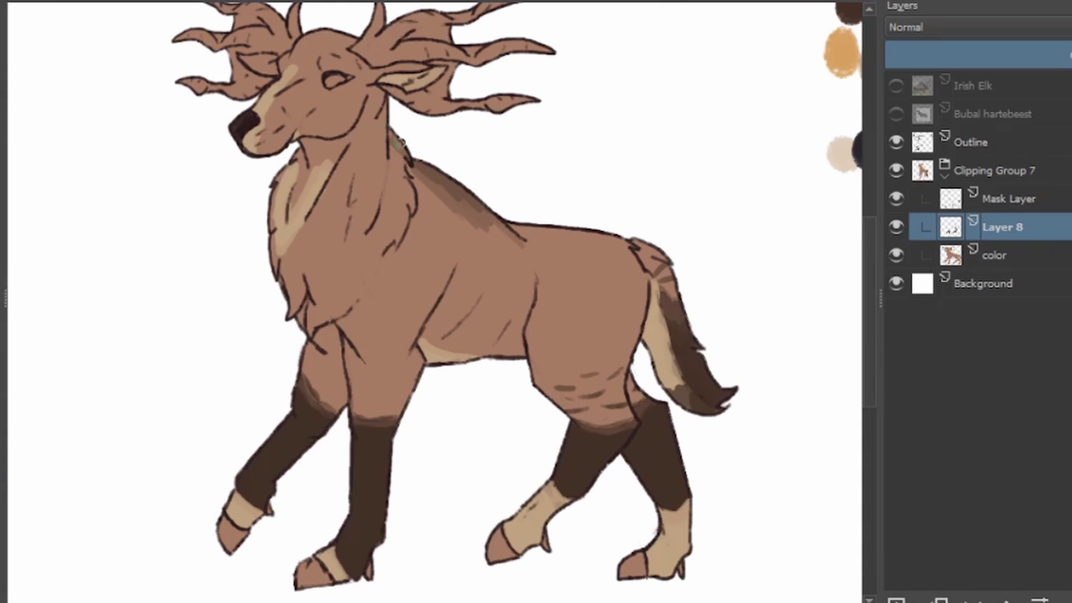
{"action": "scroll", "coordinate": [286, 65], "scroll_direction": "up", "scroll_amount": 4}
{"action": "mouse_move", "coordinate": [534, 204]}
{"action": "left_mouse_down"}
{"action": "mouse_move", "coordinate": [369, 350]}
{"action": "mouse_move", "coordinate": [434, 290]}
{"action": "mouse_move", "coordinate": [304, 303]}
{"action": "mouse_move", "coordinate": [418, 319]}
{"action": "mouse_move", "coordinate": [522, 216]}
{"action": "mouse_move", "coordinate": [415, 296]}
{"action": "mouse_move", "coordinate": [352, 306]}
{"action": "mouse_move", "coordinate": [389, 311]}
{"action": "left_mouse_up"}
{"action": "scroll", "coordinate": [818, 433], "scroll_direction": "down", "scroll_amount": 3}
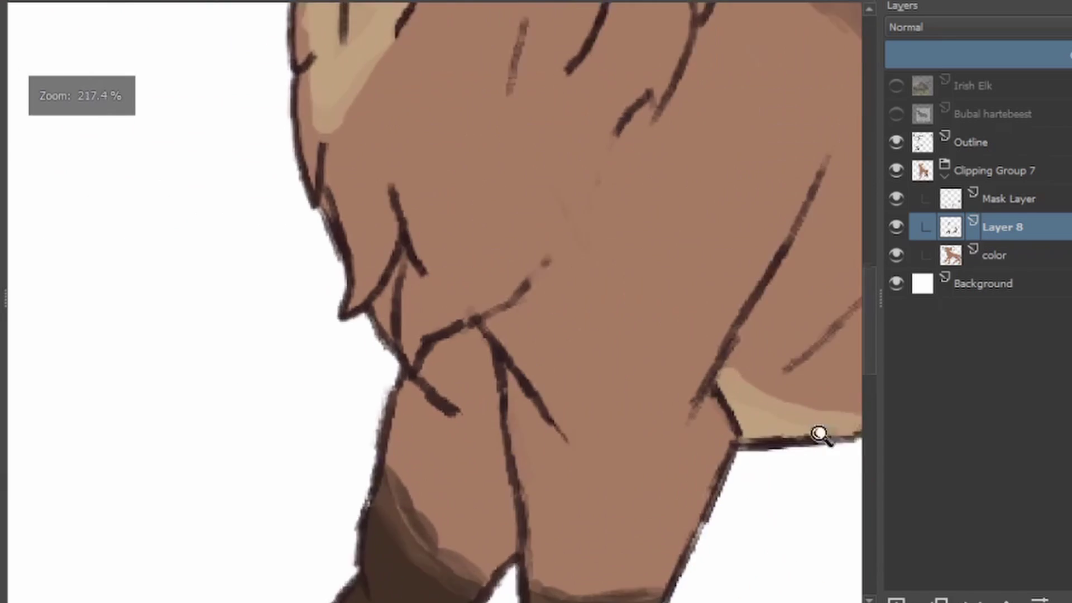
Step: Close off the mane's lower edge with a brown stroke and fill the neck and chest mane with dark brown
{"action": "scroll", "coordinate": [617, 139], "scroll_direction": "up", "scroll_amount": 2}
{"action": "mouse_move", "coordinate": [447, 341]}
{"action": "left_mouse_down"}
{"action": "mouse_move", "coordinate": [618, 139]}
{"action": "mouse_move", "coordinate": [579, 170]}
{"action": "left_mouse_up"}
{"action": "key", "text": "shift+BackSpace"}
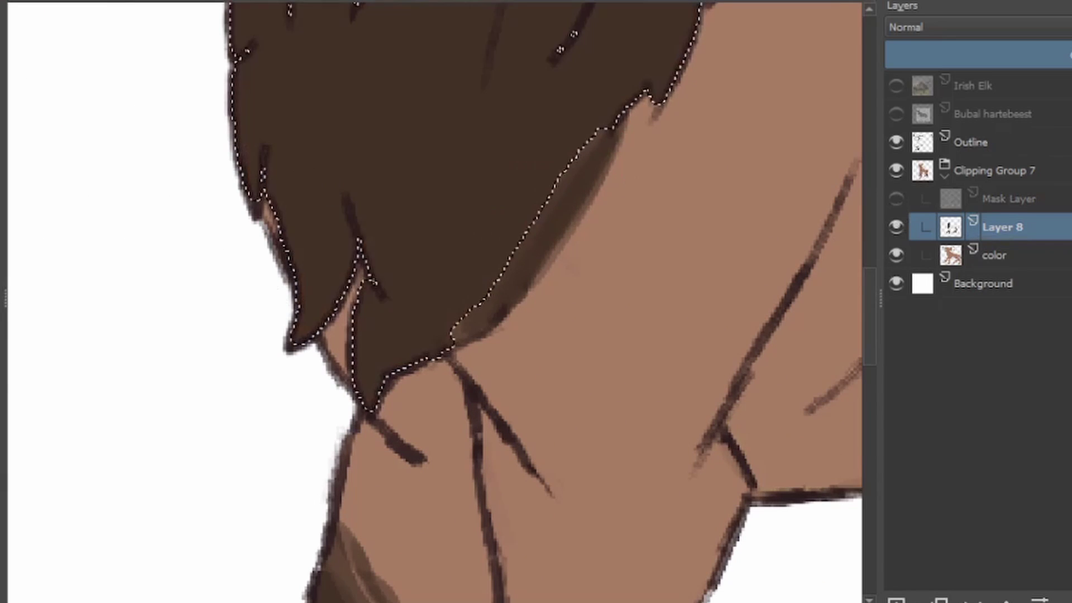
Step: Blend the dark brown mane into the brown of the throat beneath the jaw
{"action": "scroll", "coordinate": [435, 301], "scroll_direction": "down", "scroll_amount": 5}
{"action": "scroll", "coordinate": [394, 215], "scroll_direction": "up", "scroll_amount": 4}
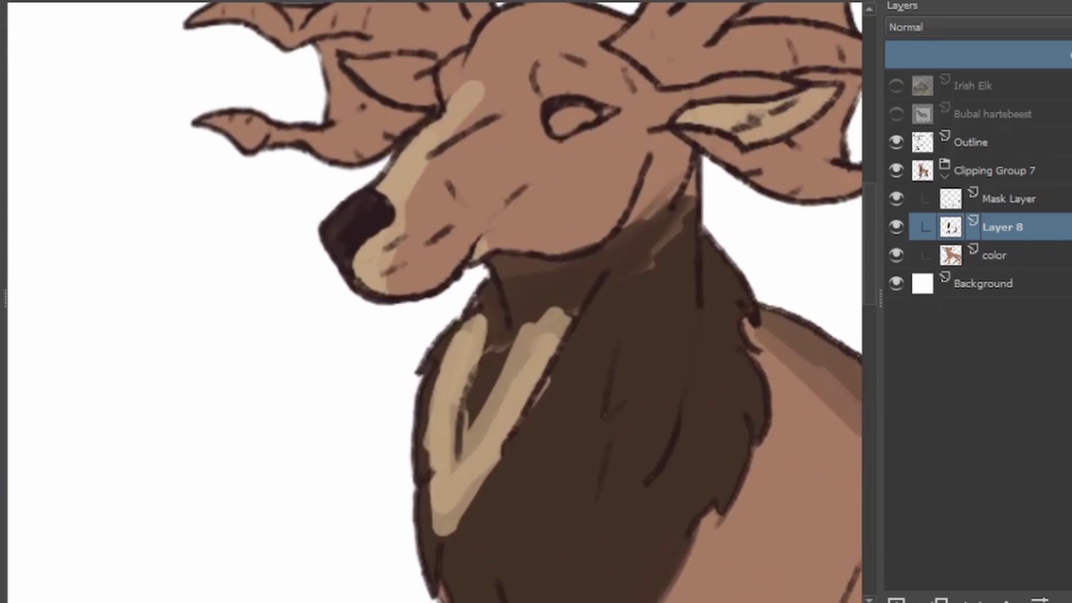
{"action": "mouse_move", "coordinate": [670, 157]}
{"action": "left_mouse_down"}
{"action": "mouse_move", "coordinate": [545, 120]}
{"action": "mouse_move", "coordinate": [642, 145]}
{"action": "left_mouse_up"}
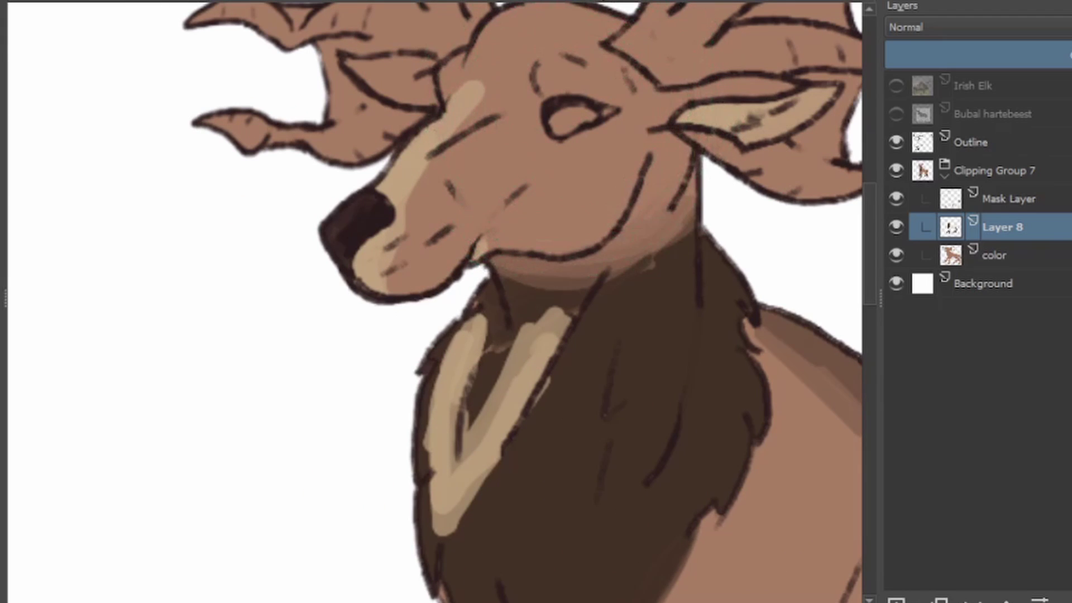
{"action": "scroll", "coordinate": [436, 301], "scroll_direction": "down", "scroll_amount": 5}
{"action": "scroll", "coordinate": [642, 307], "scroll_direction": "up", "scroll_amount": 4}
{"action": "scroll", "coordinate": [436, 301], "scroll_direction": "down", "scroll_amount": 5}
Step: Show the Bubal hartebeest and Irish Elk references and paint a dark brown streak below the eye toward the muzzle
{"action": "left_click", "coordinate": [896, 114]}
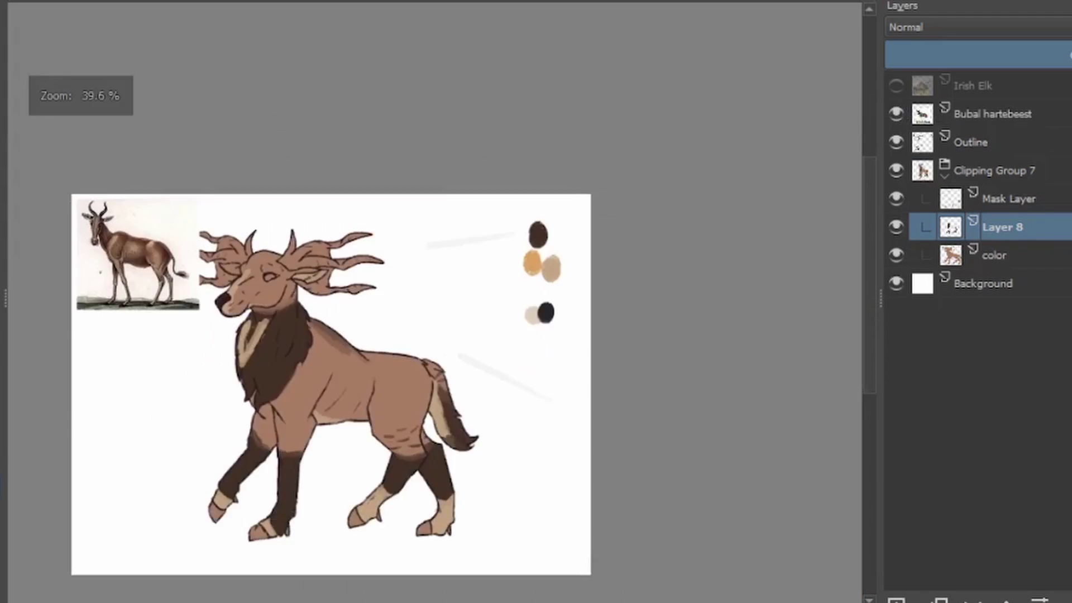
{"action": "left_click", "coordinate": [896, 85]}
{"action": "scroll", "coordinate": [168, 251], "scroll_direction": "up", "scroll_amount": 8}
{"action": "scroll", "coordinate": [522, 167], "scroll_direction": "down", "scroll_amount": 5}
{"action": "scroll", "coordinate": [694, 359], "scroll_direction": "up", "scroll_amount": 5}
{"action": "left_click_drag", "start_coordinate": [424, 237], "coordinate": [319, 354]}
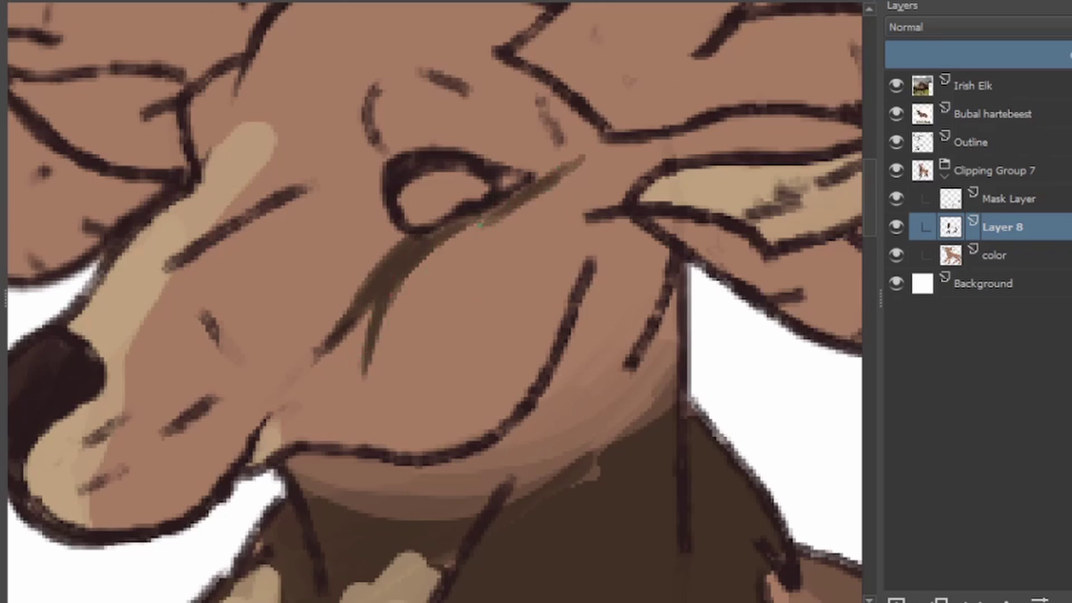
Step: Paint a soft-edged dark brown patch on the crown of the head between the horns
{"action": "scroll", "coordinate": [435, 302], "scroll_direction": "up", "scroll_amount": 5}
{"action": "left_click_drag", "start_coordinate": [525, 313], "coordinate": [291, 330]}
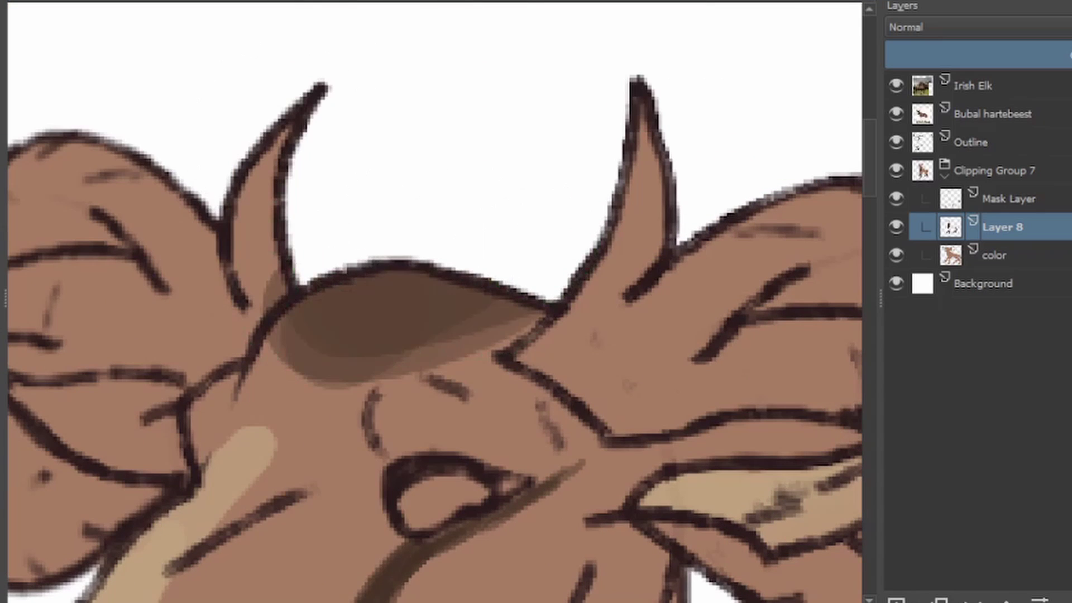
{"action": "scroll", "coordinate": [447, 302], "scroll_direction": "down", "scroll_amount": 5}
{"action": "scroll", "coordinate": [707, 353], "scroll_direction": "up", "scroll_amount": 3}
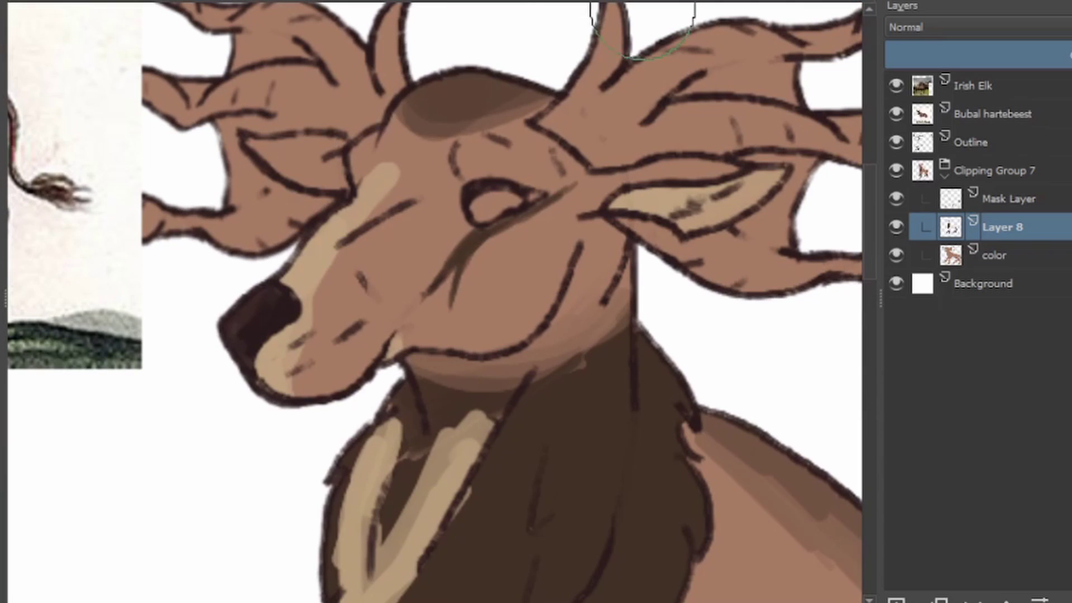
Step: Paint a tan patch above the eye on the Mask Layer
{"action": "key", "text": "Page_Up"}
{"action": "left_click_drag", "start_coordinate": [466, 149], "coordinate": [498, 157]}
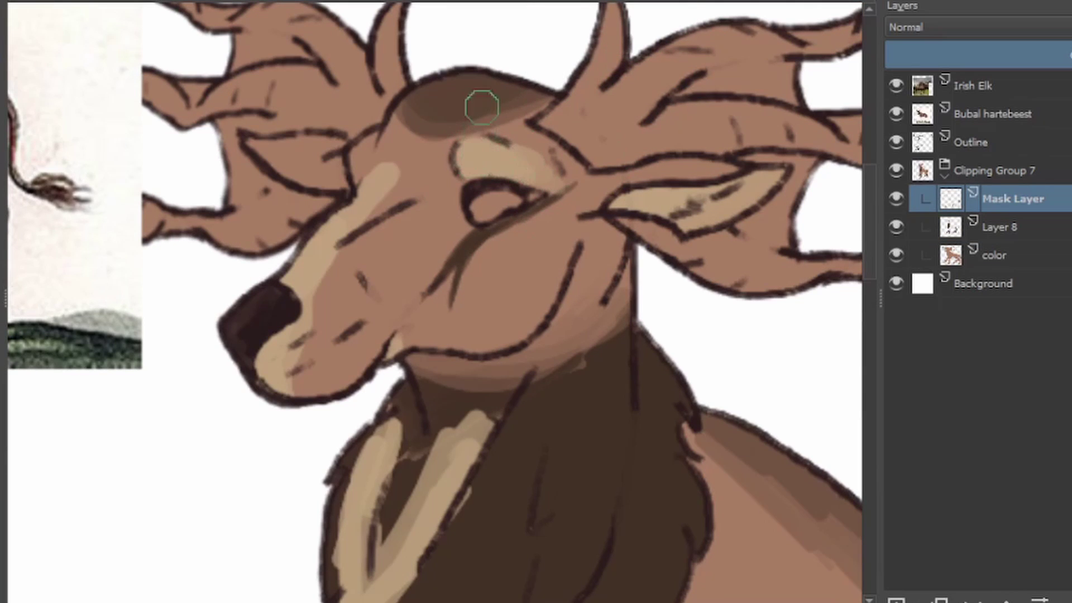
{"action": "scroll", "coordinate": [435, 301], "scroll_direction": "down", "scroll_amount": 5}
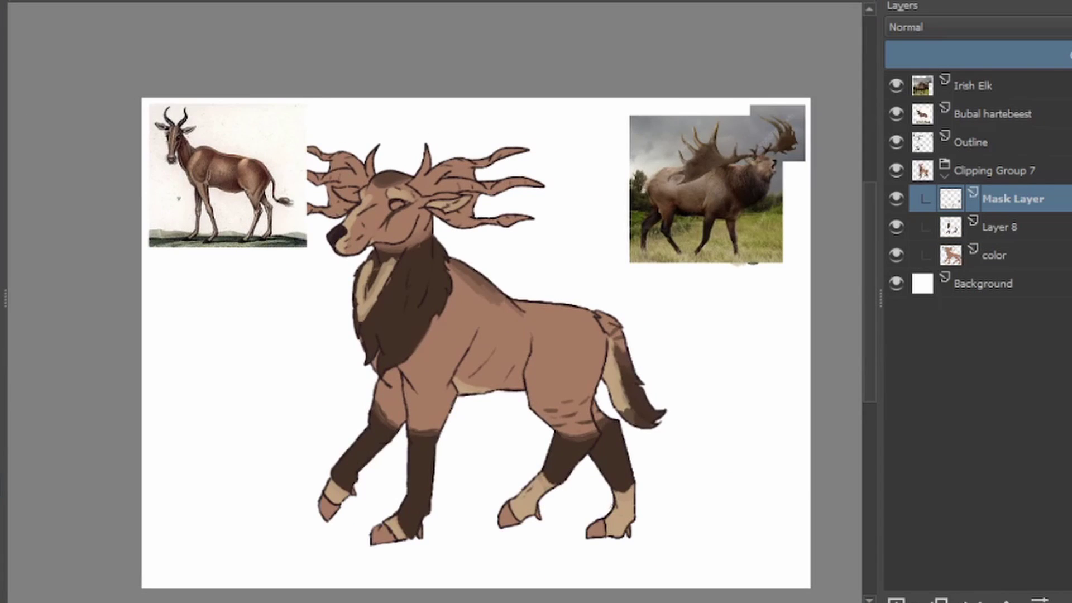
Step: Hide both reference images and colour the eye golden orange on Layer 8
{"action": "left_click", "coordinate": [896, 85]}
{"action": "left_click", "coordinate": [896, 113]}
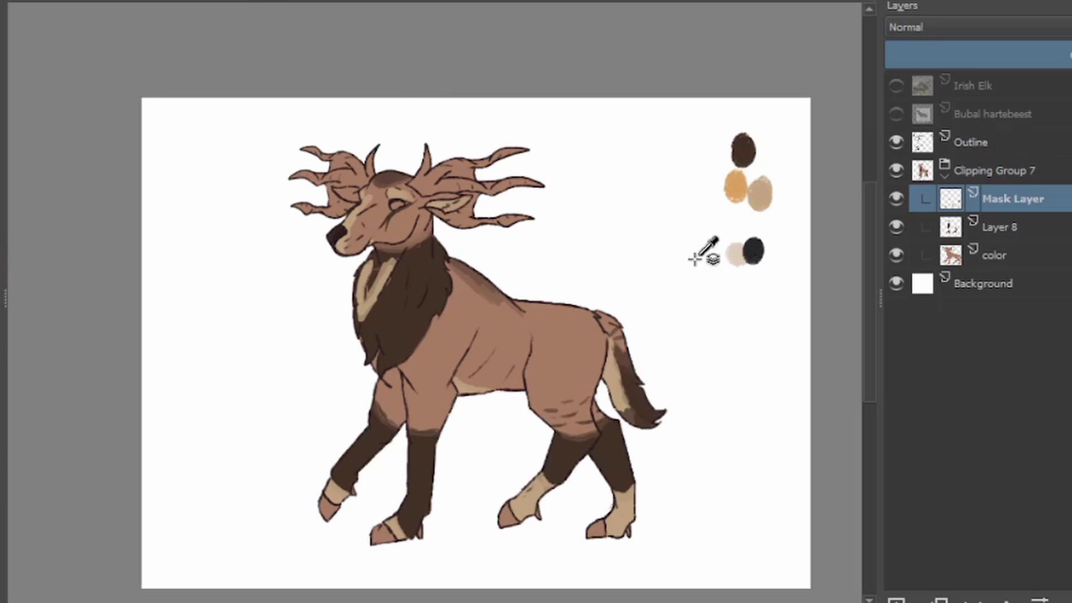
{"action": "scroll", "coordinate": [694, 258], "scroll_direction": "up", "scroll_amount": 10}
{"action": "left_click", "coordinate": [1000, 227]}
{"action": "scroll", "coordinate": [435, 302], "scroll_direction": "down", "scroll_amount": 8}
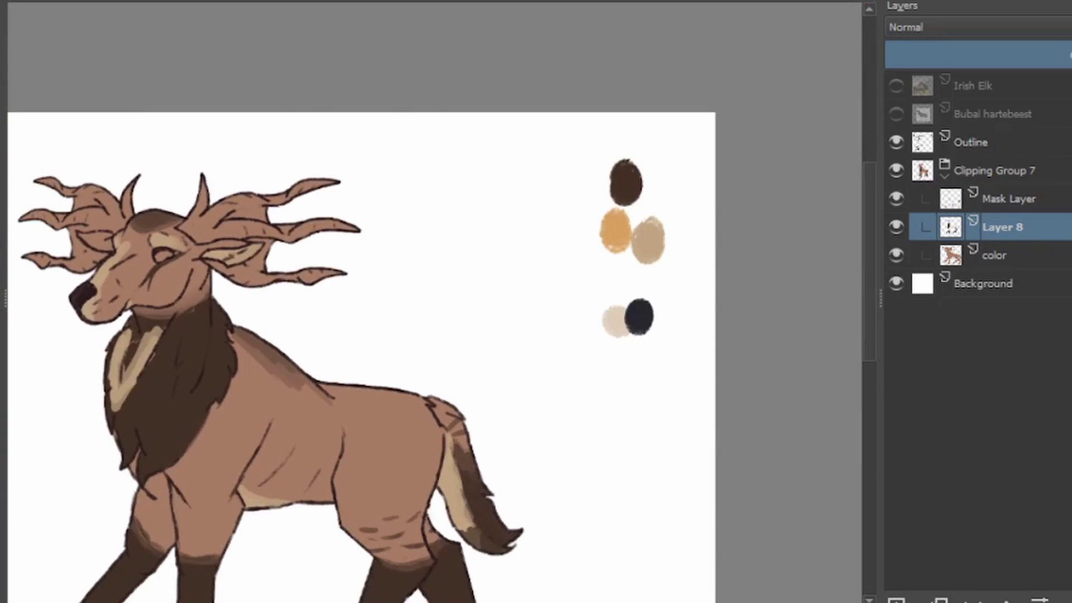
{"action": "scroll", "coordinate": [435, 301], "scroll_direction": "up", "scroll_amount": 10}
{"action": "scroll", "coordinate": [509, 180], "scroll_direction": "down", "scroll_amount": 8}
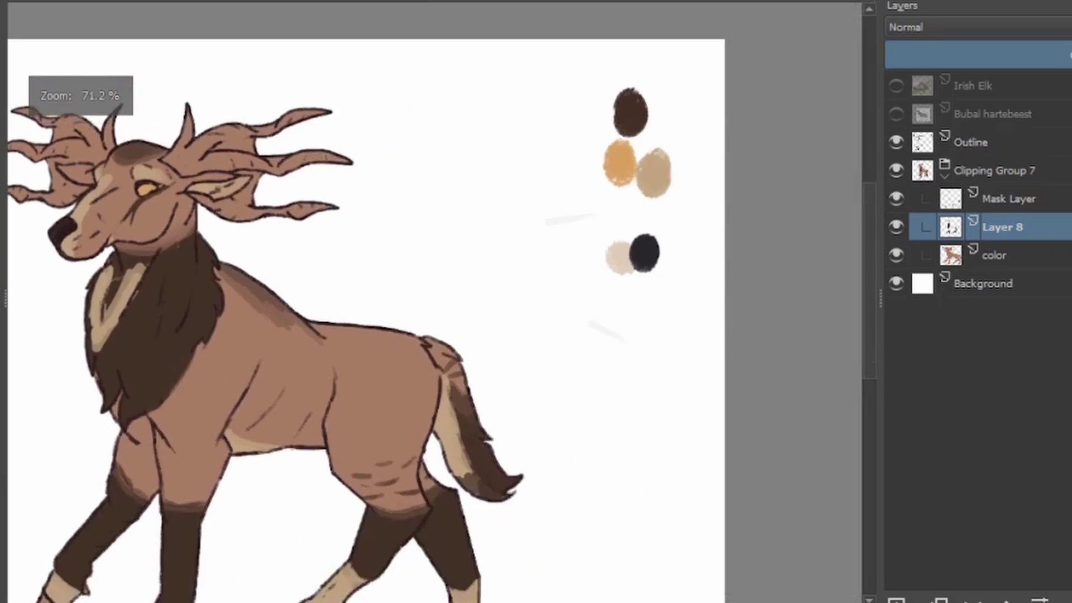
Step: Shade the upper part of the eye dark blue-black on the Mask Layer, keeping a golden highlight in the lower part
{"action": "scroll", "coordinate": [525, 313], "scroll_direction": "up", "scroll_amount": 10}
{"action": "key", "text": "Page_Up"}
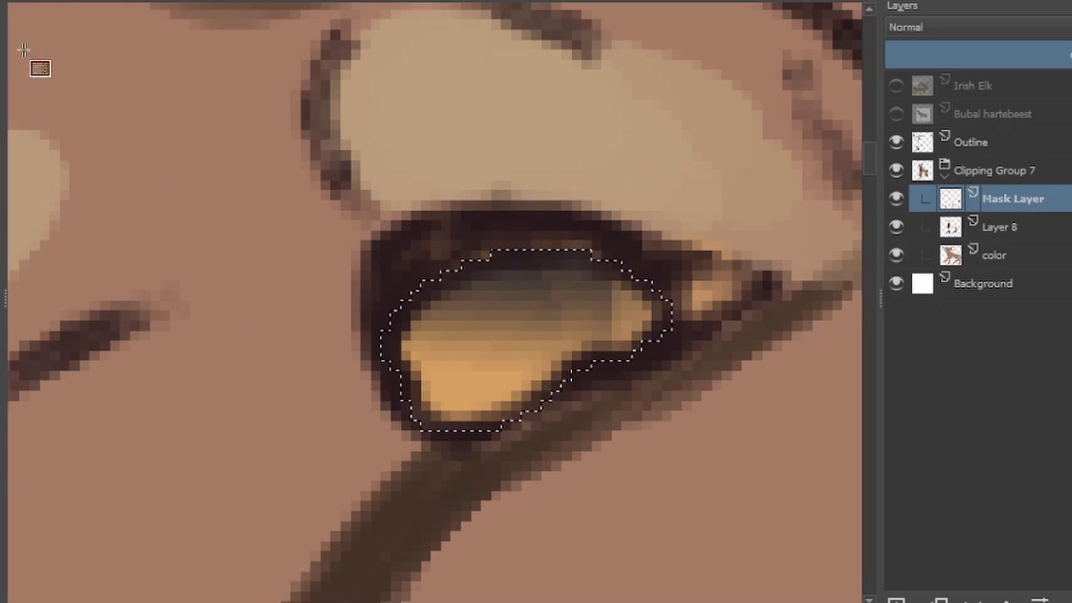
{"action": "key", "text": "b"}
{"action": "mouse_move", "coordinate": [553, 296]}
{"action": "left_mouse_down"}
{"action": "mouse_move", "coordinate": [552, 256]}
{"action": "mouse_move", "coordinate": [567, 275]}
{"action": "mouse_move", "coordinate": [435, 318]}
{"action": "left_mouse_up"}
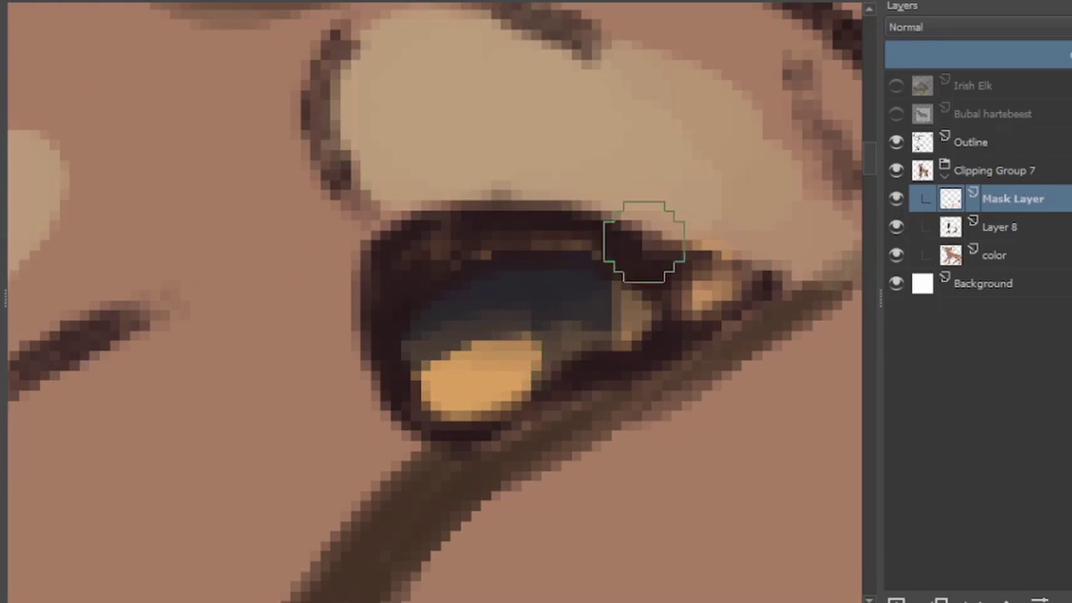
{"action": "scroll", "coordinate": [427, 321], "scroll_direction": "down", "scroll_amount": 8}
{"action": "scroll", "coordinate": [432, 325], "scroll_direction": "up", "scroll_amount": 8}
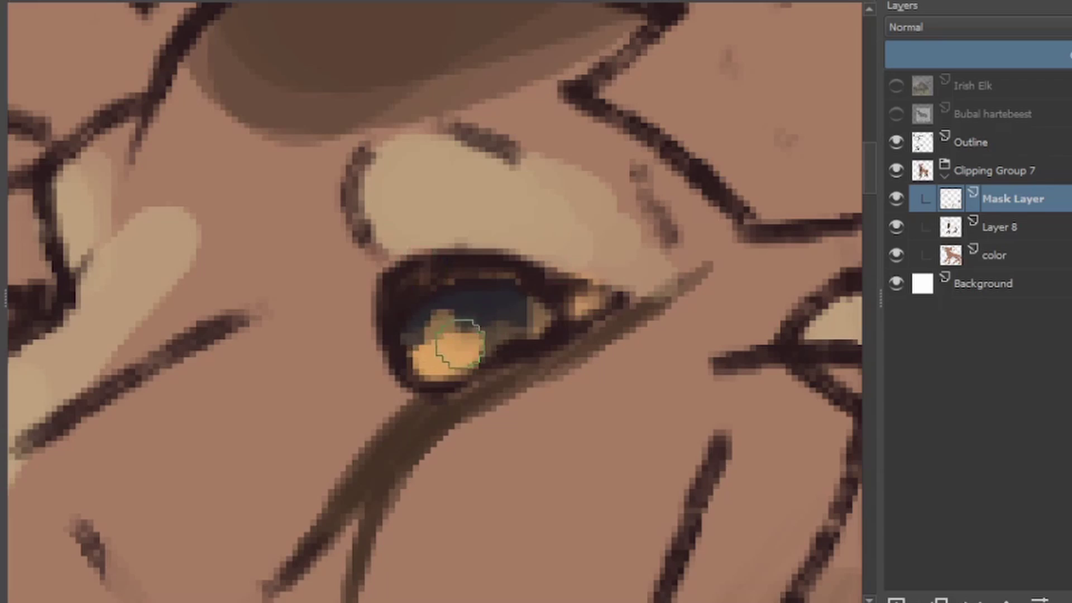
Step: Select the antlers and horns and fill them with pale cream on the Mask Layer
{"action": "scroll", "coordinate": [459, 341], "scroll_direction": "down", "scroll_amount": 8}
{"action": "key", "text": "Page_Down"}
{"action": "scroll", "coordinate": [339, 226], "scroll_direction": "up", "scroll_amount": 6}
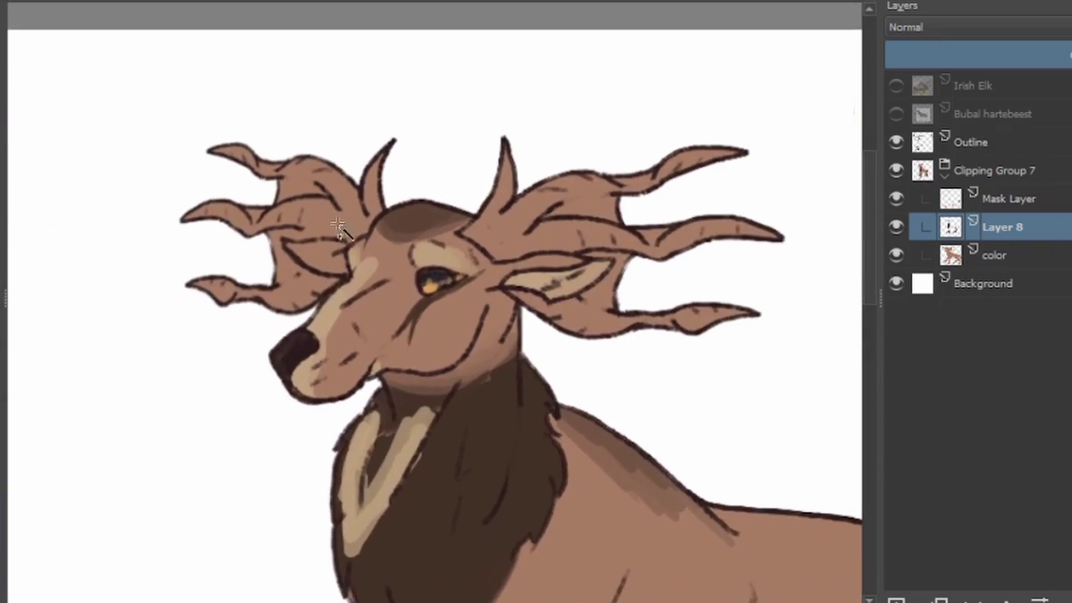
{"action": "key", "text": "Page_Up"}
{"action": "scroll", "coordinate": [623, 170], "scroll_direction": "down", "scroll_amount": 3}
{"action": "scroll", "coordinate": [623, 170], "scroll_direction": "up", "scroll_amount": 5}
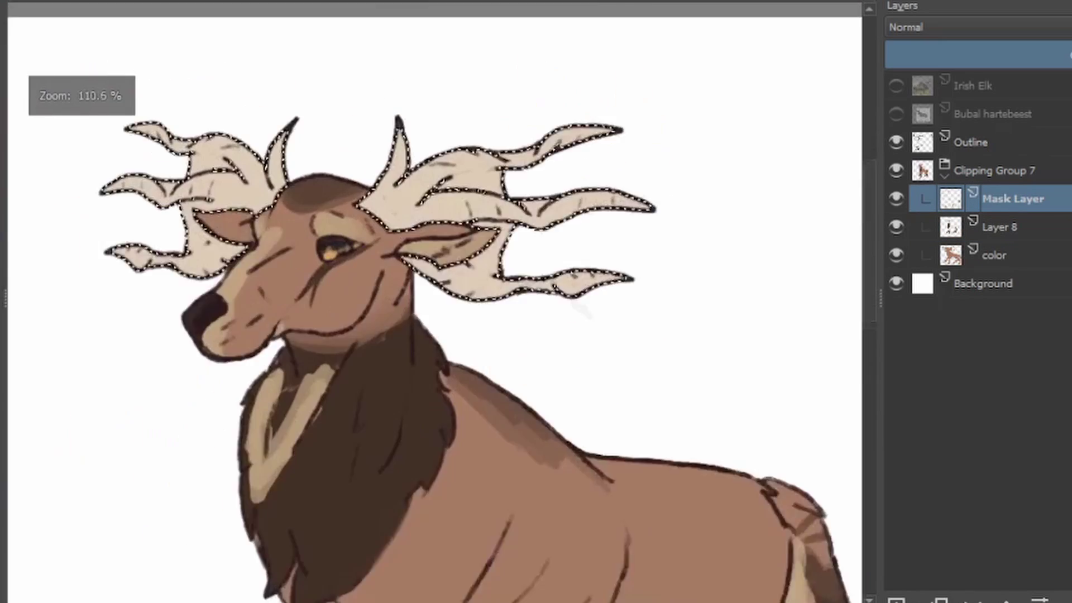
Step: Paint the antler tips blue-black and the horns and antler webbing grey over the cream on the Mask Layer
{"action": "mouse_move", "coordinate": [623, 170]}
{"action": "left_mouse_down"}
{"action": "mouse_move", "coordinate": [699, 149]}
{"action": "mouse_move", "coordinate": [652, 210]}
{"action": "mouse_move", "coordinate": [698, 229]}
{"action": "mouse_move", "coordinate": [636, 382]}
{"action": "mouse_move", "coordinate": [701, 299]}
{"action": "mouse_move", "coordinate": [285, 139]}
{"action": "mouse_move", "coordinate": [450, 162]}
{"action": "mouse_move", "coordinate": [322, 181]}
{"action": "mouse_move", "coordinate": [96, 91]}
{"action": "mouse_move", "coordinate": [139, 220]}
{"action": "mouse_move", "coordinate": [83, 237]}
{"action": "mouse_move", "coordinate": [91, 270]}
{"action": "mouse_move", "coordinate": [140, 296]}
{"action": "left_mouse_up"}
{"action": "scroll", "coordinate": [605, 343], "scroll_direction": "up", "scroll_amount": 2}
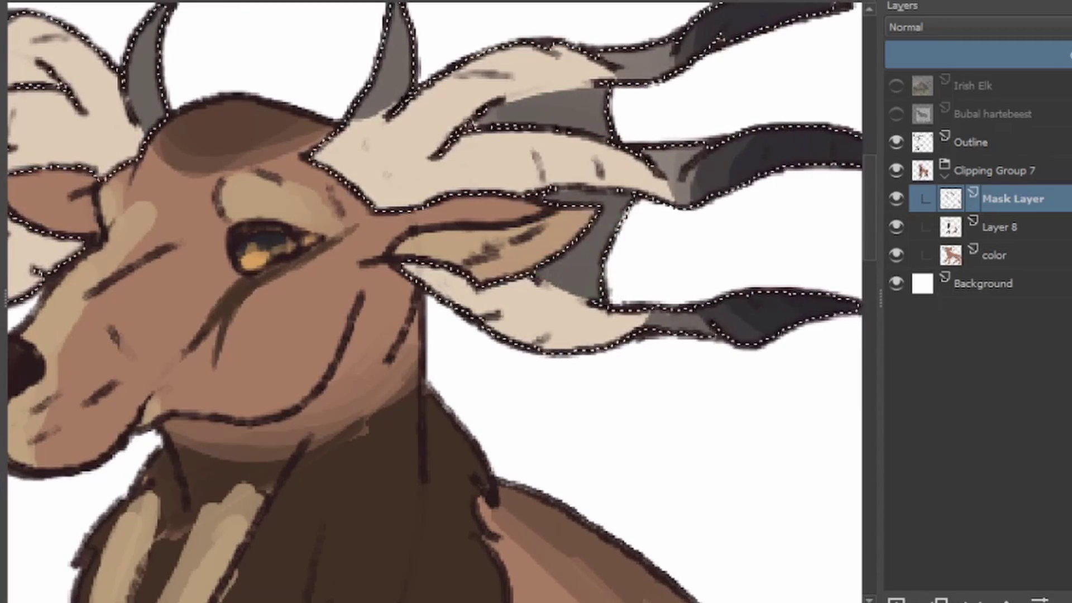
{"action": "scroll", "coordinate": [489, 288], "scroll_direction": "down", "scroll_amount": 4}
{"action": "scroll", "coordinate": [283, 229], "scroll_direction": "up", "scroll_amount": 5}
{"action": "mouse_move", "coordinate": [300, 299]}
{"action": "left_mouse_down"}
{"action": "mouse_move", "coordinate": [386, 279]}
{"action": "mouse_move", "coordinate": [335, 346]}
{"action": "left_mouse_up"}
{"action": "scroll", "coordinate": [1, 474], "scroll_direction": "down", "scroll_amount": 5}
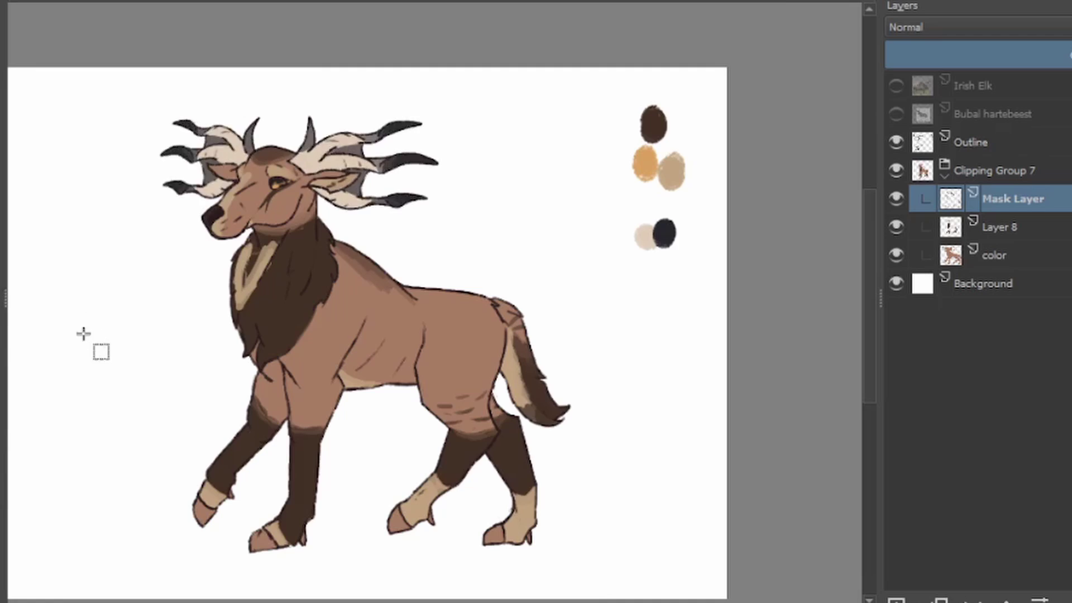
Step: Replace the antler and horn colouring with a solid blue-black fill on Layer 8
{"action": "scroll", "coordinate": [84, 334], "scroll_direction": "down", "scroll_amount": 1}
{"action": "key", "text": "Page_Up"}
{"action": "key", "text": "Page_Up"}
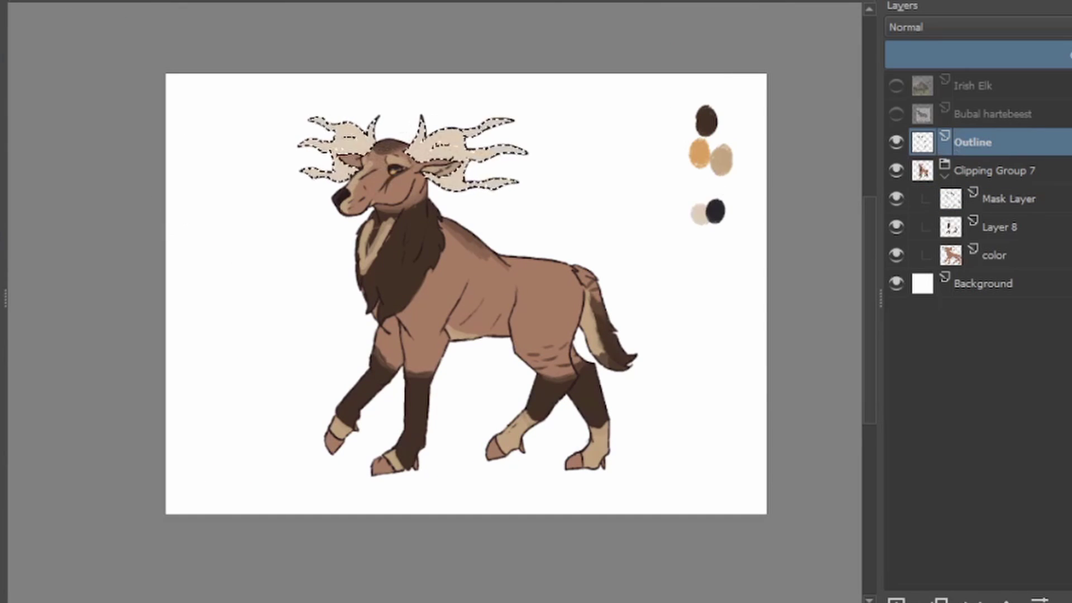
{"action": "left_click", "coordinate": [1003, 227]}
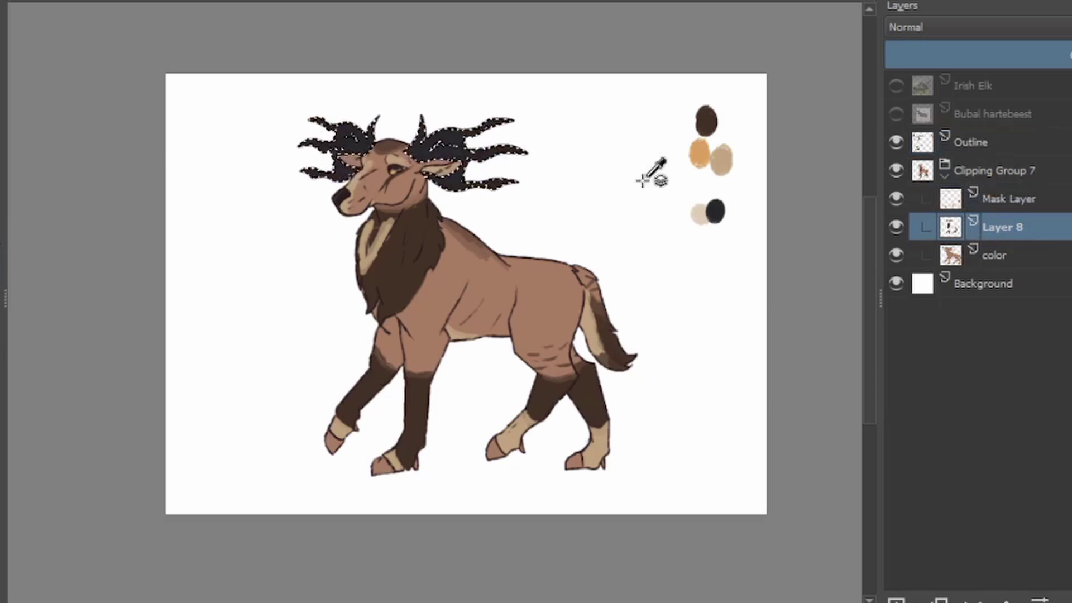
Step: Paint both horns grey and the tines of the antler nearer the snout cream with grey bases over the blue-black on Layer 8
{"action": "scroll", "coordinate": [358, 125], "scroll_direction": "up", "scroll_amount": 6}
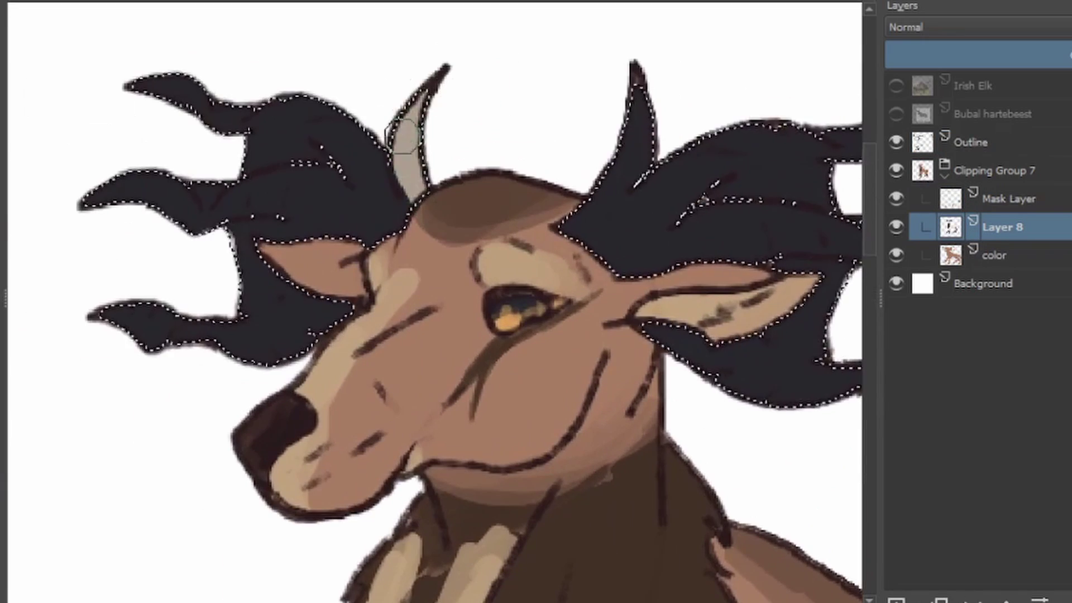
{"action": "left_click_drag", "start_coordinate": [223, 162], "coordinate": [220, 124]}
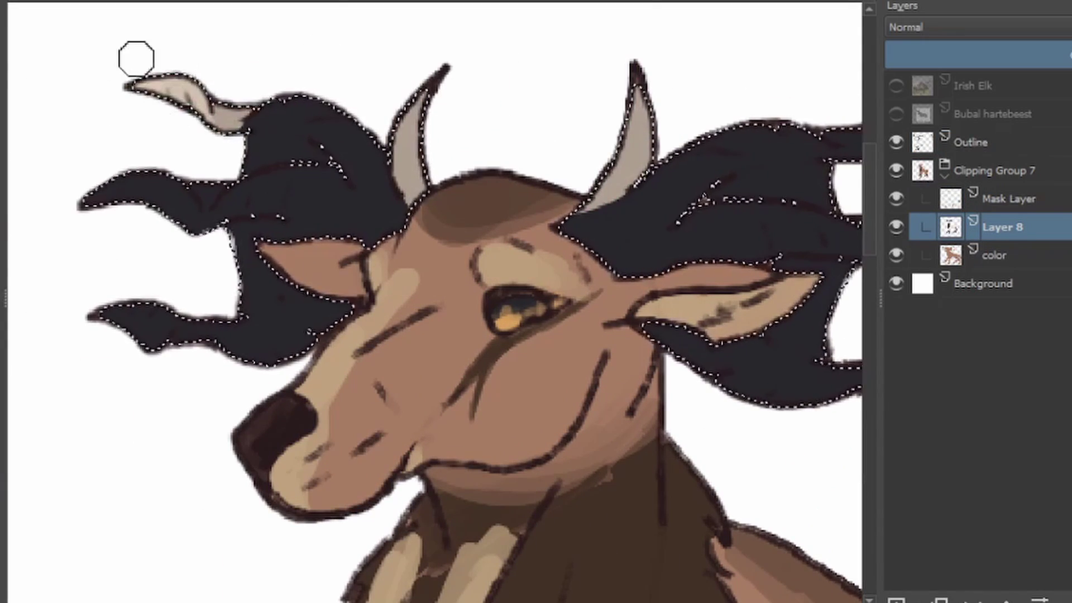
{"action": "mouse_move", "coordinate": [137, 55]}
{"action": "left_mouse_down"}
{"action": "mouse_move", "coordinate": [46, 178]}
{"action": "mouse_move", "coordinate": [175, 234]}
{"action": "mouse_move", "coordinate": [157, 182]}
{"action": "mouse_move", "coordinate": [175, 205]}
{"action": "left_mouse_up"}
{"action": "mouse_move", "coordinate": [184, 329]}
{"action": "left_mouse_down"}
{"action": "mouse_move", "coordinate": [119, 323]}
{"action": "mouse_move", "coordinate": [163, 306]}
{"action": "left_mouse_up"}
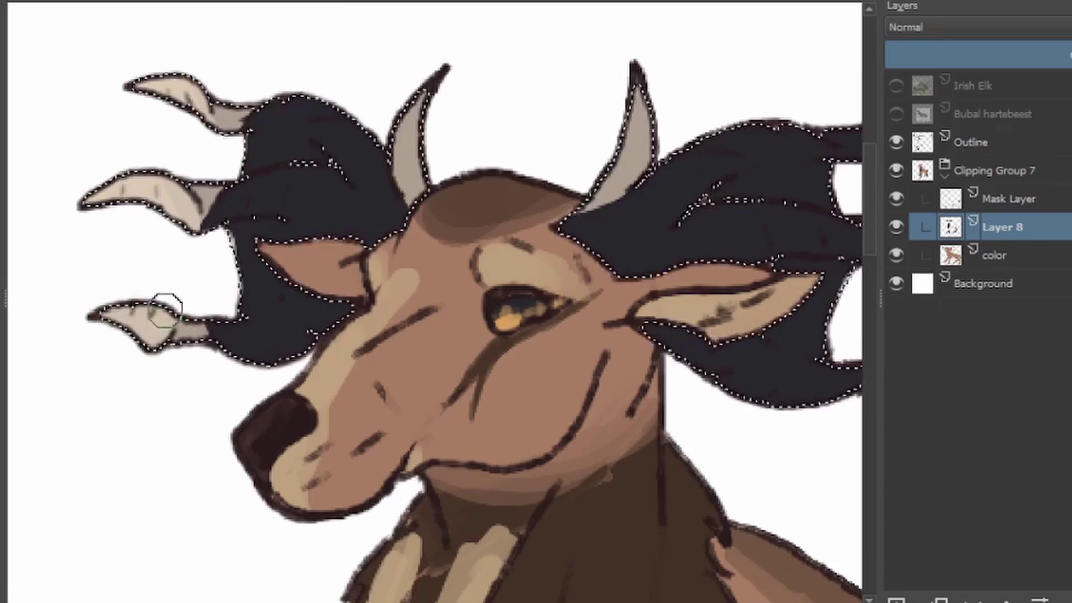
Step: Paint the three tines of the antler behind the near ear cream with grey bases on Layer 8
{"action": "scroll", "coordinate": [490, 164], "scroll_direction": "down", "scroll_amount": 1}
{"action": "left_click_drag", "start_coordinate": [490, 164], "coordinate": [642, 142]}
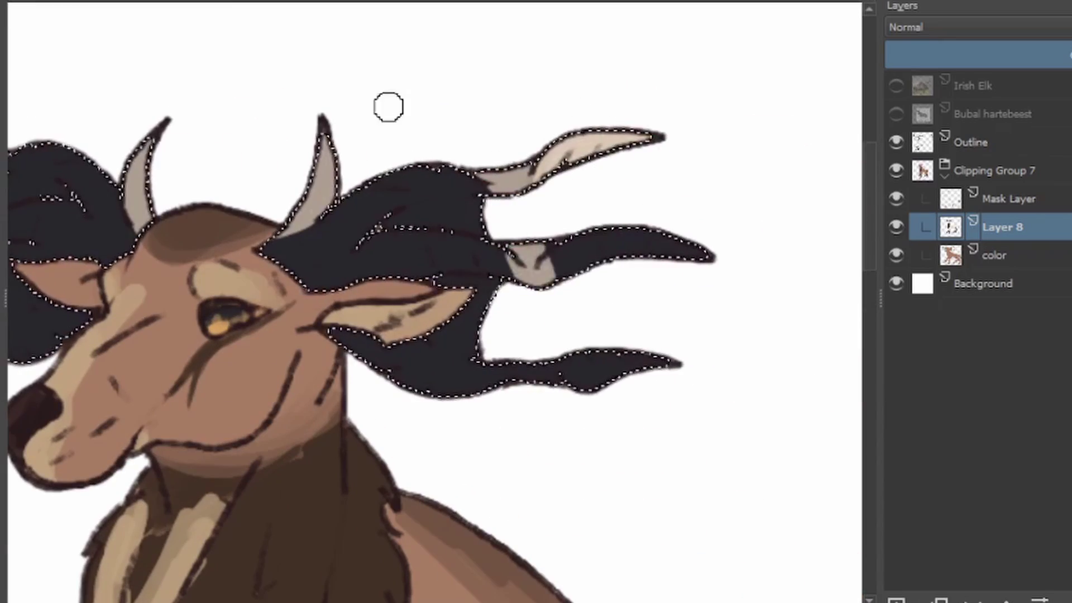
{"action": "mouse_move", "coordinate": [503, 251]}
{"action": "left_mouse_down"}
{"action": "mouse_move", "coordinate": [703, 225]}
{"action": "mouse_move", "coordinate": [573, 289]}
{"action": "left_mouse_up"}
{"action": "mouse_move", "coordinate": [492, 369]}
{"action": "left_mouse_down"}
{"action": "mouse_move", "coordinate": [636, 387]}
{"action": "mouse_move", "coordinate": [648, 376]}
{"action": "left_mouse_up"}
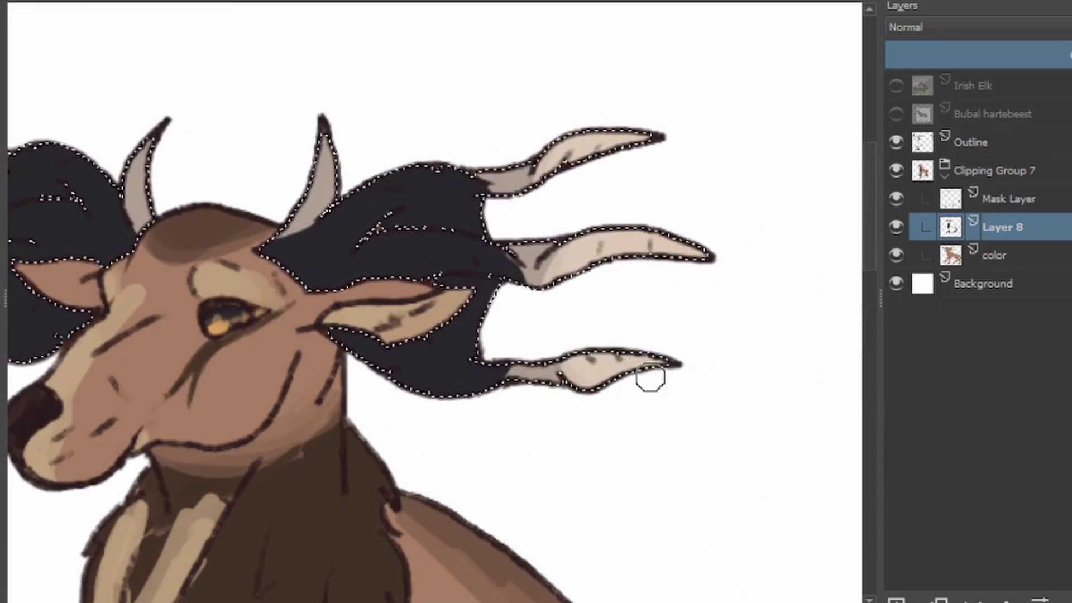
Step: Paint the webbing between the tines of both antlers grey on Layer 8
{"action": "scroll", "coordinate": [648, 376], "scroll_direction": "up", "scroll_amount": 3}
{"action": "scroll", "coordinate": [490, 228], "scroll_direction": "down", "scroll_amount": 3}
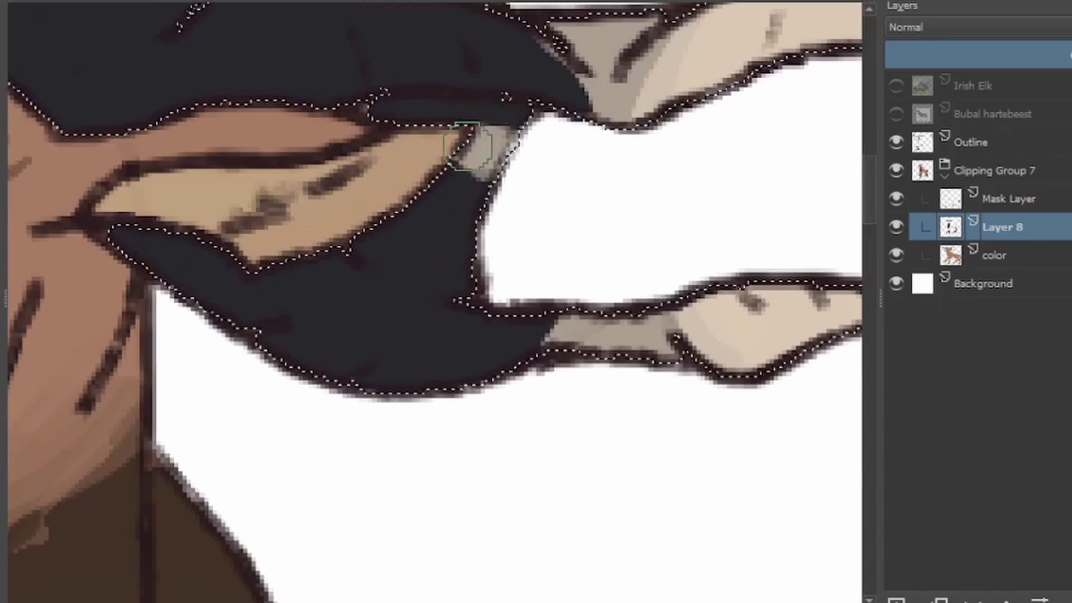
{"action": "key", "text": "m"}
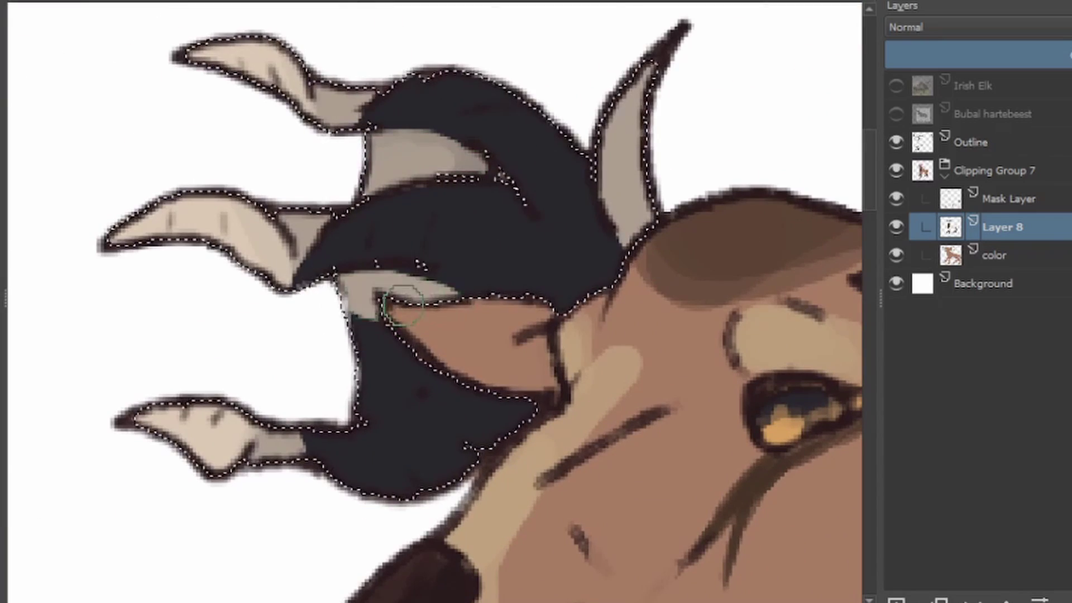
{"action": "scroll", "coordinate": [328, 297], "scroll_direction": "down", "scroll_amount": 5}
{"action": "scroll", "coordinate": [430, 302], "scroll_direction": "down", "scroll_amount": 2}
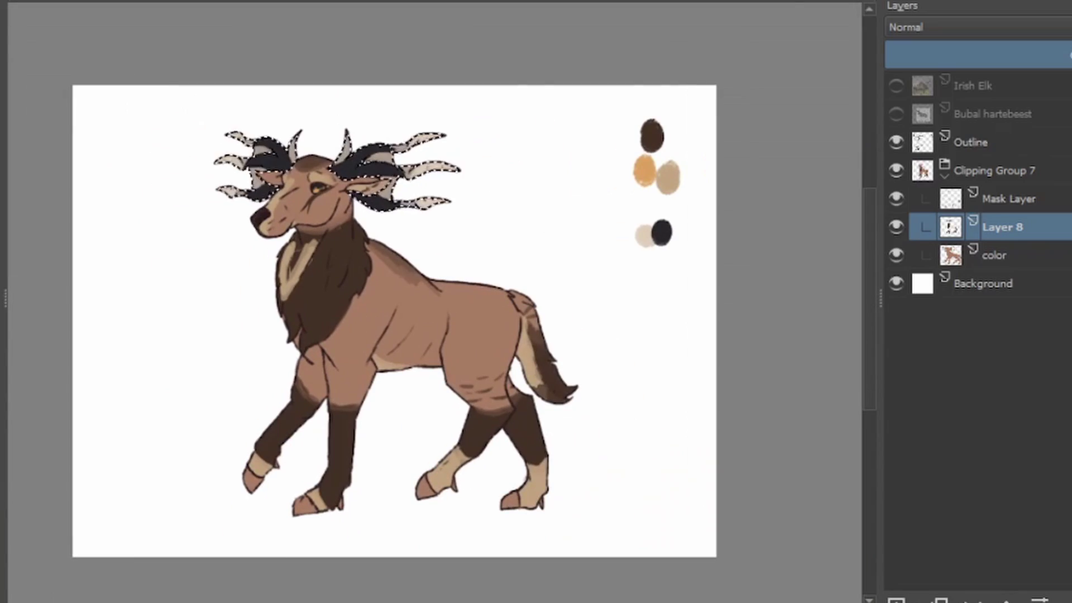
Step: Clear the antler selection, then make Outline the active layer with Clipping Group 7 collapsed
{"action": "key", "text": "Page_Up"}
{"action": "key", "text": "Page_Up"}
{"action": "key", "text": "Page_Up"}
{"action": "key", "text": "ctrl+shift+a"}
{"action": "left_click", "coordinate": [944, 177]}
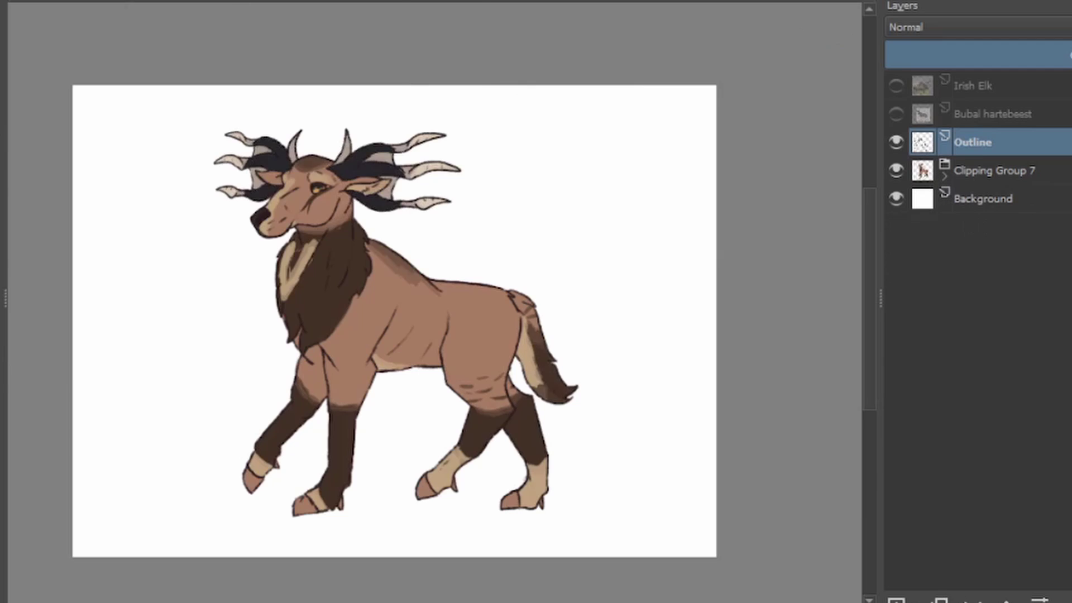
Step: Colour the hooves blue-black and add a new layer above Outline
{"action": "key", "text": "ctrl+shift+s"}
{"action": "left_click", "coordinate": [486, 373]}
{"action": "left_click", "coordinate": [933, 563]}
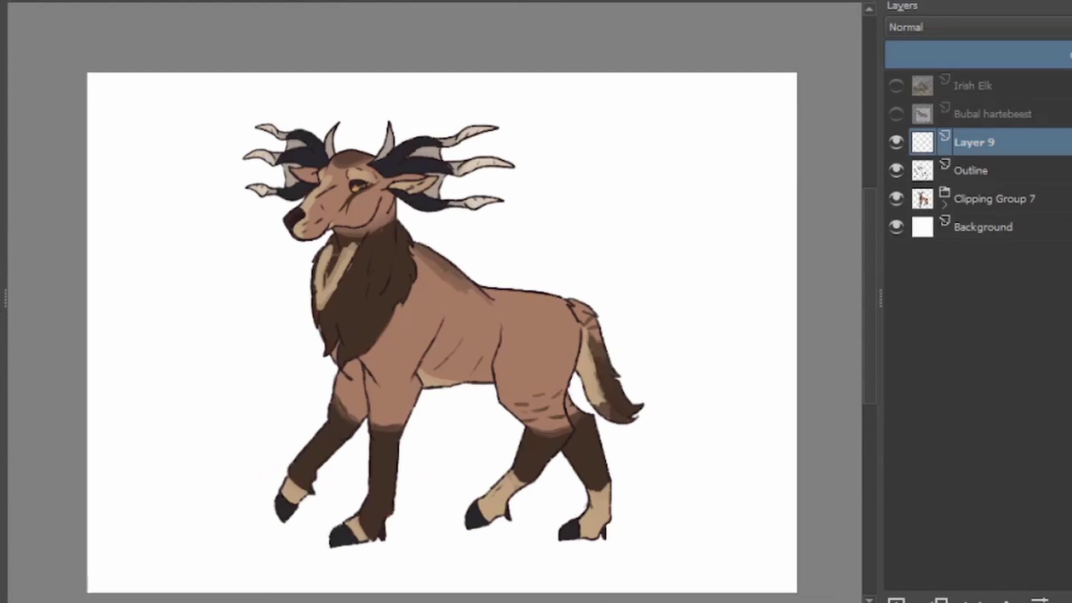
Step: Hide Clipping Group 7 and draw a dark blue shadow edge curving across the upper part of the raised foreleg on Layer 9
{"action": "left_click", "coordinate": [896, 199]}
{"action": "scroll", "coordinate": [577, 330], "scroll_direction": "up", "scroll_amount": 5}
{"action": "left_click_drag", "start_coordinate": [589, 361], "coordinate": [406, 272]}
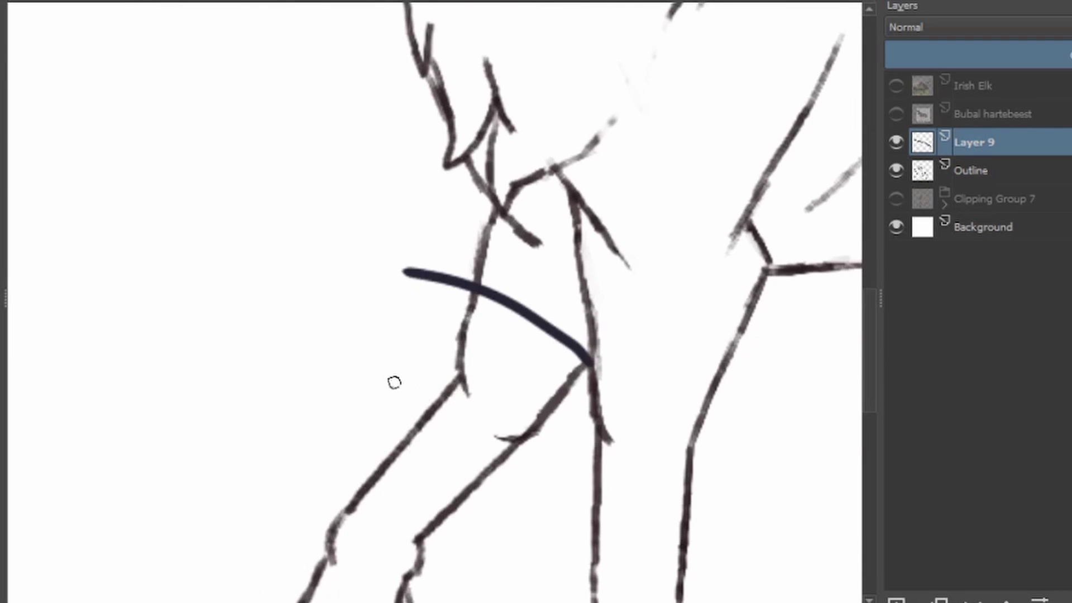
{"action": "key", "text": "ctrl+z"}
{"action": "left_click_drag", "start_coordinate": [455, 307], "coordinate": [526, 471]}
Step: Draw the belly's shadow edge as one curve from behind the foreleg to the hind leg, filling the corner where they meet
{"action": "scroll", "coordinate": [275, 501], "scroll_direction": "down", "scroll_amount": 1}
{"action": "scroll", "coordinate": [411, 471], "scroll_direction": "up", "scroll_amount": 3}
{"action": "mouse_move", "coordinate": [430, 108]}
{"action": "left_mouse_down"}
{"action": "mouse_move", "coordinate": [402, 430]}
{"action": "mouse_move", "coordinate": [491, 583]}
{"action": "left_mouse_up"}
{"action": "key", "text": "ctrl+z"}
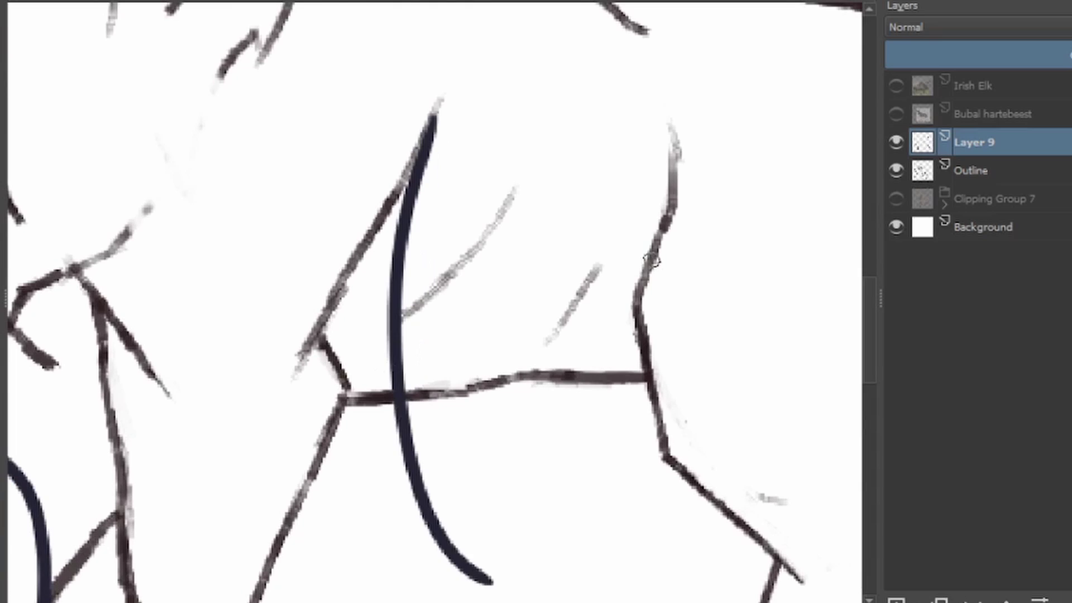
{"action": "key", "text": "ctrl+z"}
{"action": "left_click_drag", "start_coordinate": [431, 127], "coordinate": [712, 335]}
{"action": "left_click_drag", "start_coordinate": [640, 284], "coordinate": [582, 349]}
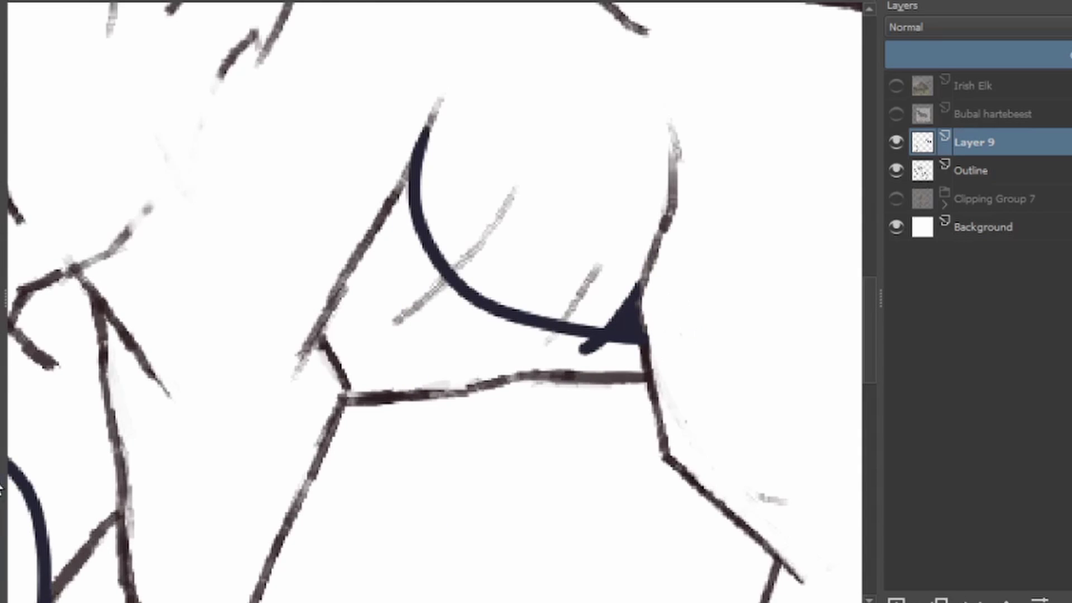
Step: Draw the shadow edge across the far hind leg and fill its rear part dark blue
{"action": "scroll", "coordinate": [425, 302], "scroll_direction": "down", "scroll_amount": 2}
{"action": "left_click_drag", "start_coordinate": [676, 293], "coordinate": [525, 492]}
{"action": "left_click_drag", "start_coordinate": [623, 332], "coordinate": [763, 436]}
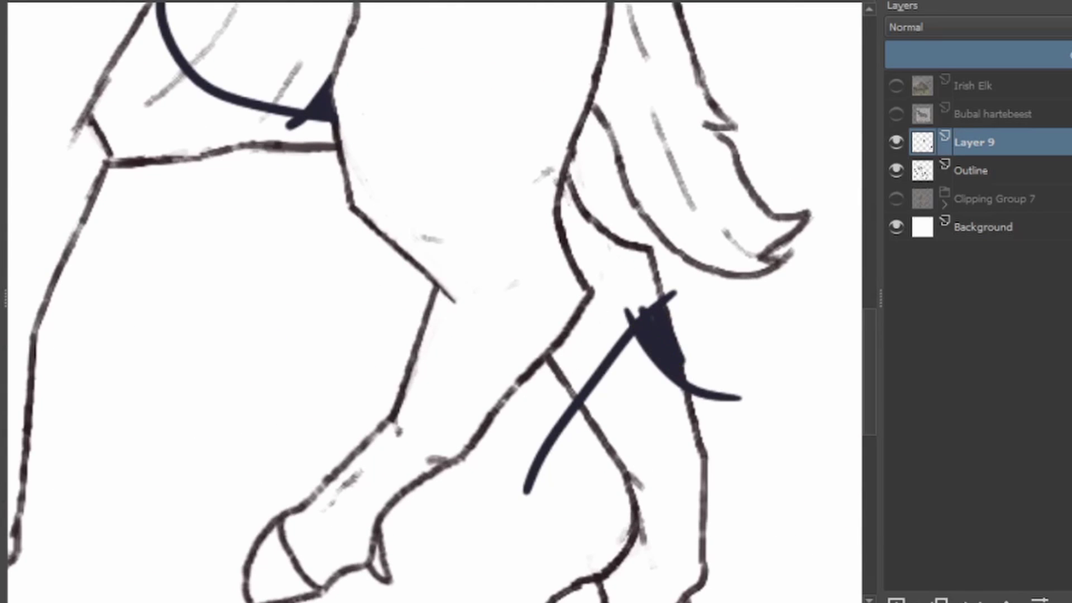
Step: Draw a dark blue shadow edge down the inner side of the tail from its base to the far hind leg
{"action": "scroll", "coordinate": [525, 279], "scroll_direction": "down", "scroll_amount": 2}
{"action": "scroll", "coordinate": [525, 280], "scroll_direction": "up", "scroll_amount": 2}
{"action": "left_click_drag", "start_coordinate": [526, 84], "coordinate": [557, 430]}
{"action": "key", "text": "ctrl+z"}
{"action": "left_click_drag", "start_coordinate": [528, 497], "coordinate": [519, 56]}
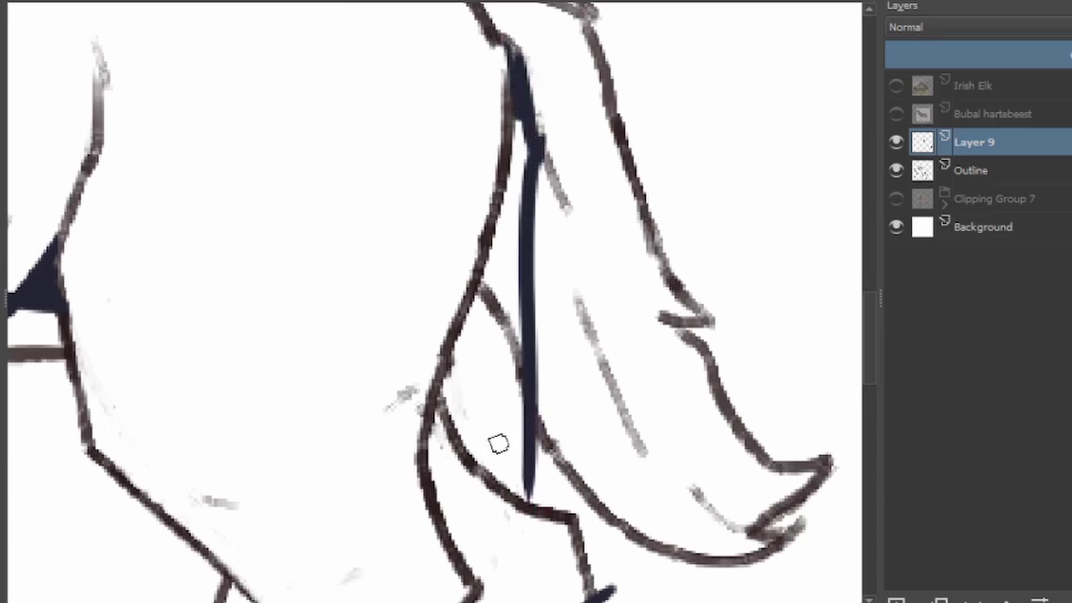
Step: Shade the mane's lower rear edge with overlapping diagonal dark blue strokes running down to the chest
{"action": "scroll", "coordinate": [499, 444], "scroll_direction": "down", "scroll_amount": 2}
{"action": "scroll", "coordinate": [503, 279], "scroll_direction": "up", "scroll_amount": 4}
{"action": "left_click_drag", "start_coordinate": [586, 235], "coordinate": [449, 419]}
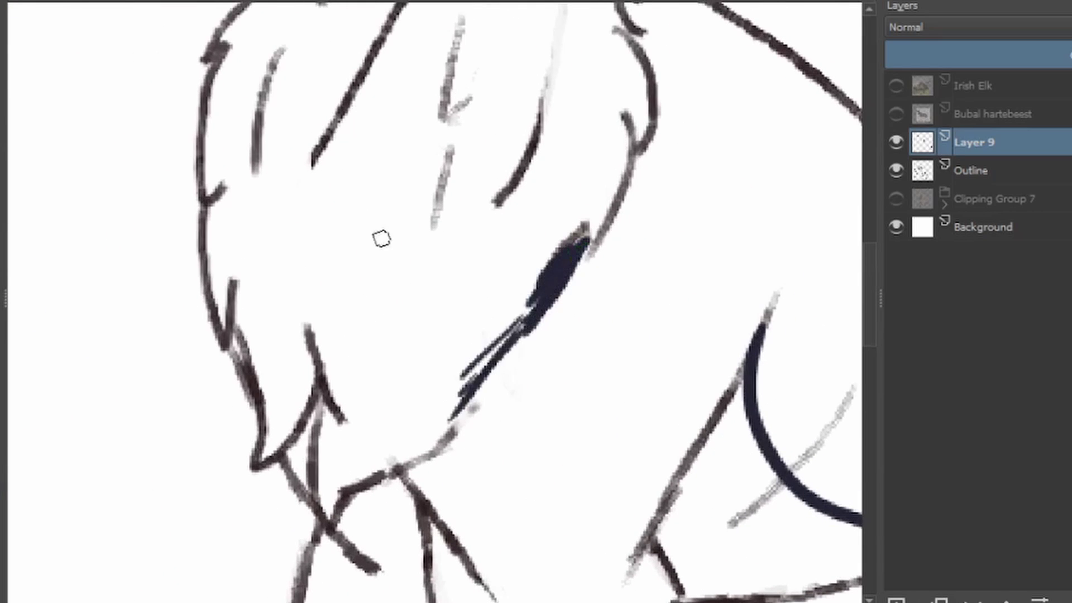
{"action": "key", "text": "ctrl+z"}
{"action": "key", "text": "ctrl+z"}
{"action": "mouse_move", "coordinate": [583, 231]}
{"action": "left_mouse_down"}
{"action": "mouse_move", "coordinate": [480, 369]}
{"action": "mouse_move", "coordinate": [428, 472]}
{"action": "left_mouse_up"}
{"action": "left_click_drag", "start_coordinate": [572, 299], "coordinate": [516, 377]}
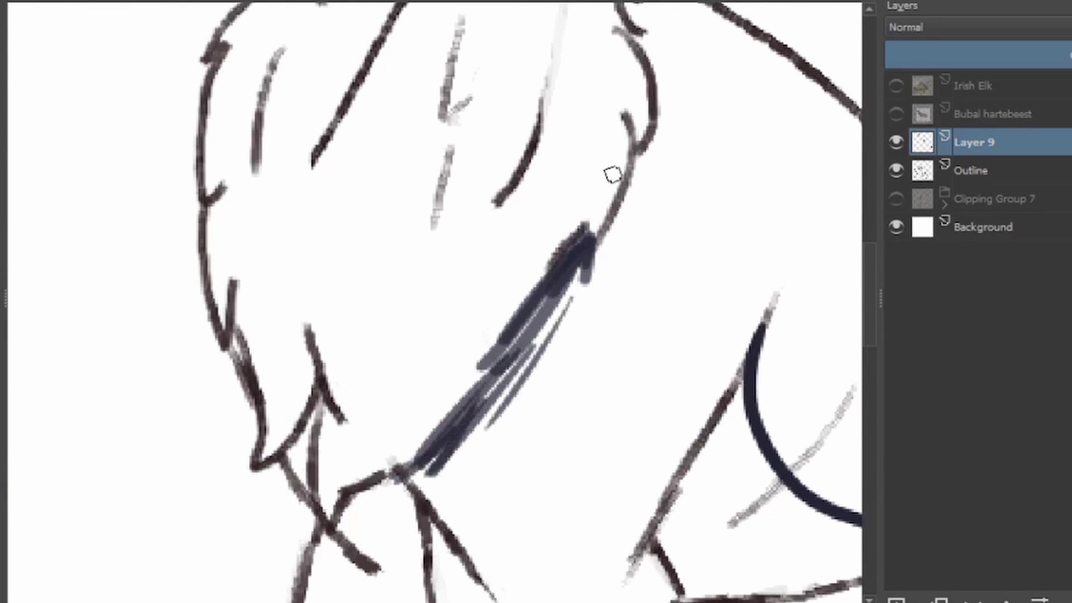
Step: Fill dark blue shadow wedges at the top of the near foreleg and at its junction with the belly
{"action": "scroll", "coordinate": [613, 175], "scroll_direction": "down", "scroll_amount": 2}
{"action": "scroll", "coordinate": [313, 126], "scroll_direction": "up", "scroll_amount": 4}
{"action": "left_click_drag", "start_coordinate": [310, 126], "coordinate": [349, 190]}
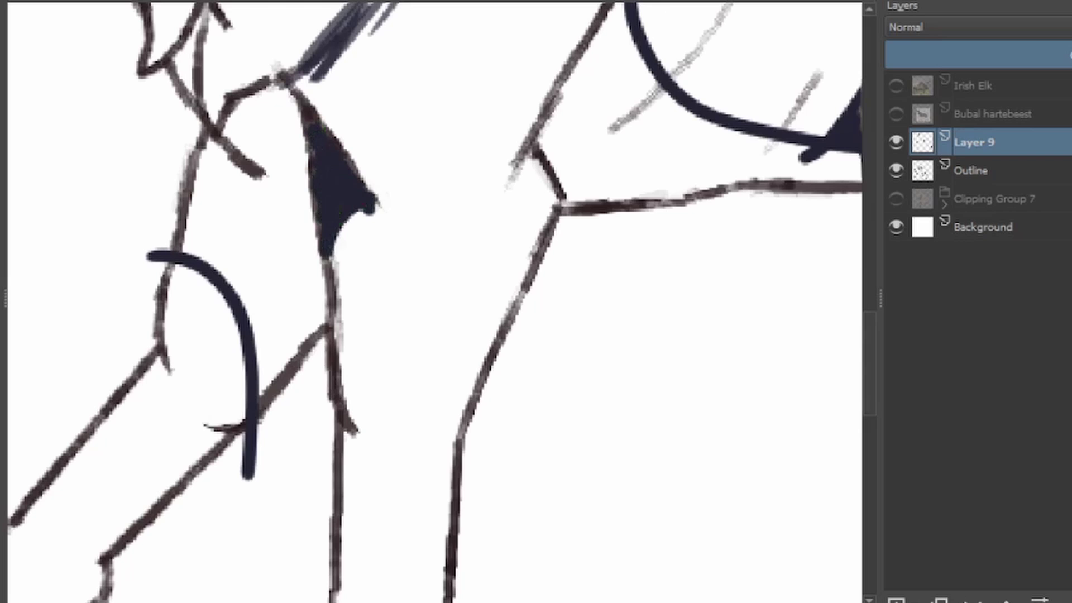
{"action": "left_click_drag", "start_coordinate": [528, 162], "coordinate": [519, 181]}
Step: Mark dark blue shadows on the front hooves, ankles and dewclaws on Layer 9
{"action": "scroll", "coordinate": [527, 166], "scroll_direction": "down", "scroll_amount": 2}
{"action": "scroll", "coordinate": [480, 363], "scroll_direction": "up", "scroll_amount": 4}
{"action": "left_click_drag", "start_coordinate": [500, 349], "coordinate": [477, 428]}
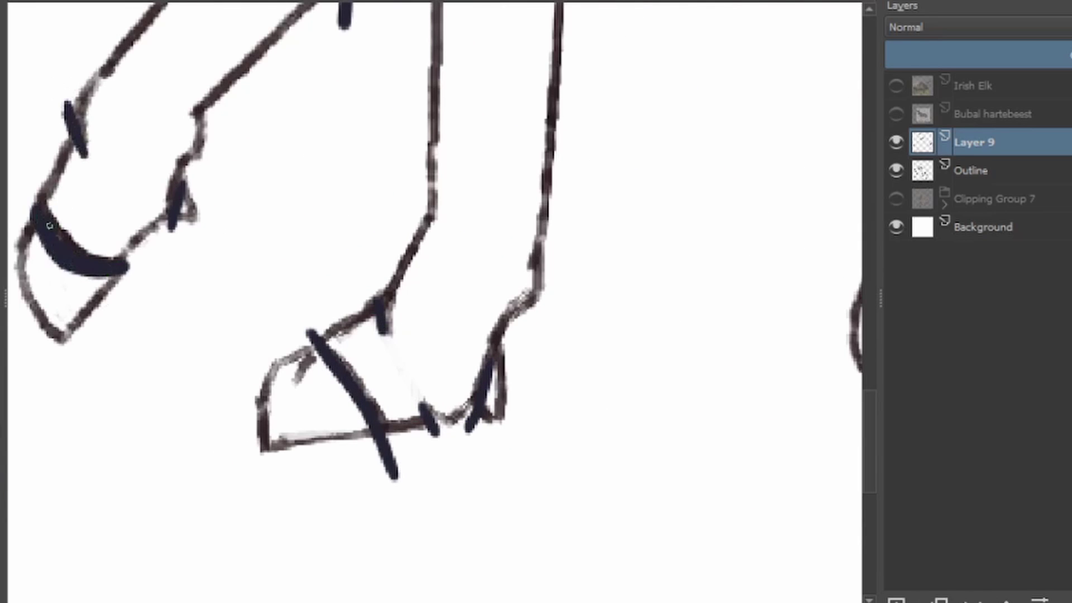
Step: Mark dark blue shadows on the hind hooves and dewclaws and along the front of the near hind leg below the knee
{"action": "scroll", "coordinate": [49, 225], "scroll_direction": "down", "scroll_amount": 2}
{"action": "scroll", "coordinate": [357, 218], "scroll_direction": "up", "scroll_amount": 4}
{"action": "left_click_drag", "start_coordinate": [341, 187], "coordinate": [373, 230]}
{"action": "left_click_drag", "start_coordinate": [410, 258], "coordinate": [432, 262]}
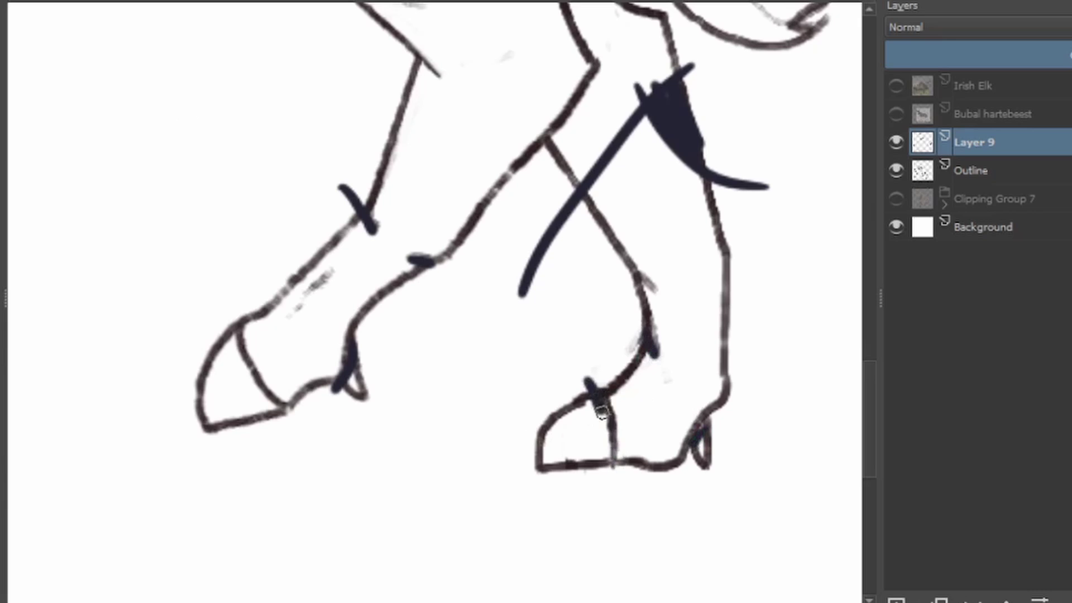
{"action": "scroll", "coordinate": [262, 379], "scroll_direction": "down", "scroll_amount": 2}
{"action": "mouse_move", "coordinate": [235, 341]}
{"action": "left_mouse_down"}
{"action": "mouse_move", "coordinate": [287, 412]}
{"action": "mouse_move", "coordinate": [402, 237]}
{"action": "left_mouse_up"}
{"action": "scroll", "coordinate": [391, 240], "scroll_direction": "up", "scroll_amount": 4}
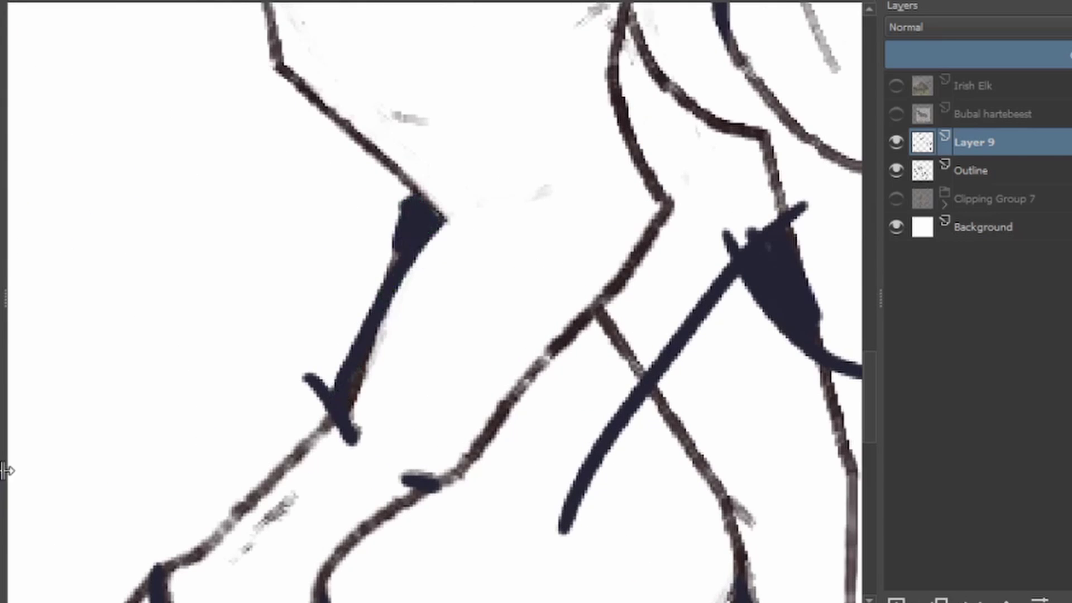
Step: Draw the shadow edge under the jaw and fill the throat shadow dark blue
{"action": "scroll", "coordinate": [279, 391], "scroll_direction": "down", "scroll_amount": 3}
{"action": "left_click_drag", "start_coordinate": [605, 193], "coordinate": [388, 442]}
{"action": "left_click_drag", "start_coordinate": [422, 290], "coordinate": [408, 419]}
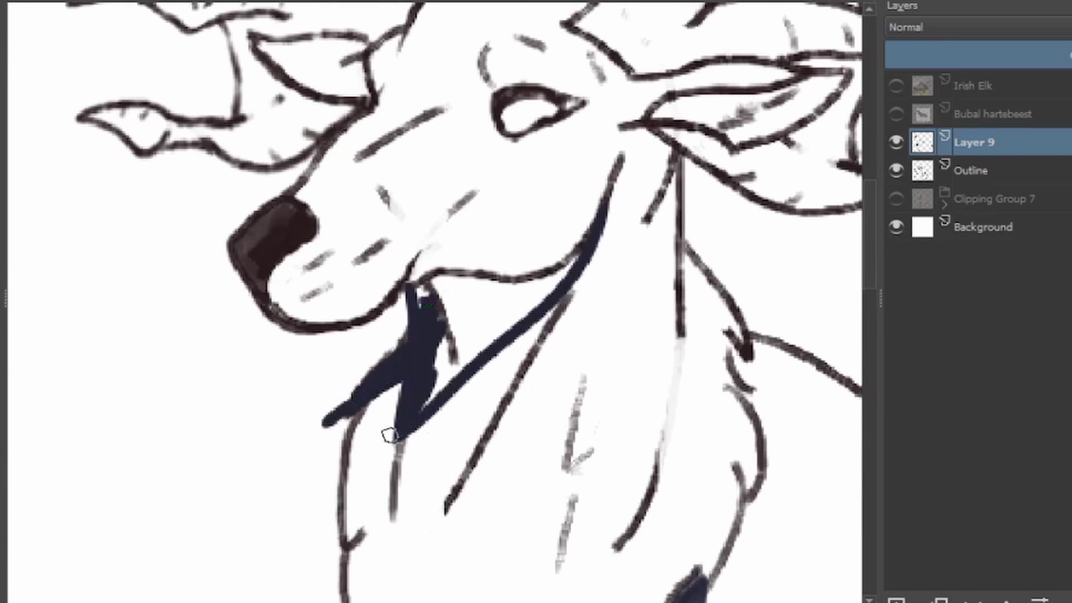
Step: Add dark blue shadows around the eye, nose, ears, horn bases and antlers on Layer 9
{"action": "scroll", "coordinate": [306, 381], "scroll_direction": "down", "scroll_amount": 3}
{"action": "scroll", "coordinate": [335, 224], "scroll_direction": "up", "scroll_amount": 2}
{"action": "left_click_drag", "start_coordinate": [441, 211], "coordinate": [472, 214]}
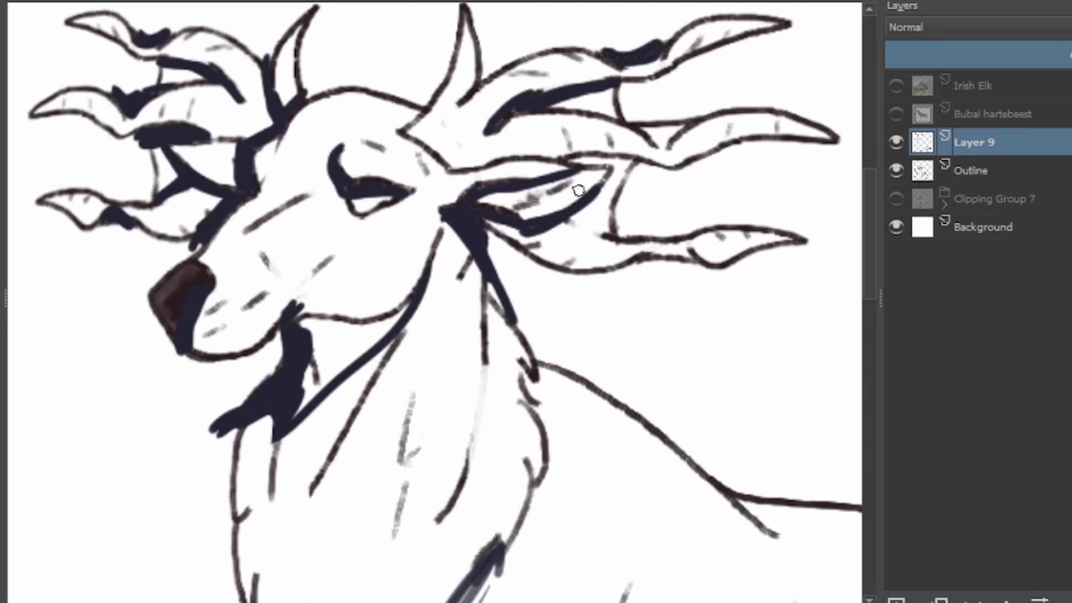
{"action": "key", "text": "ctrl+0"}
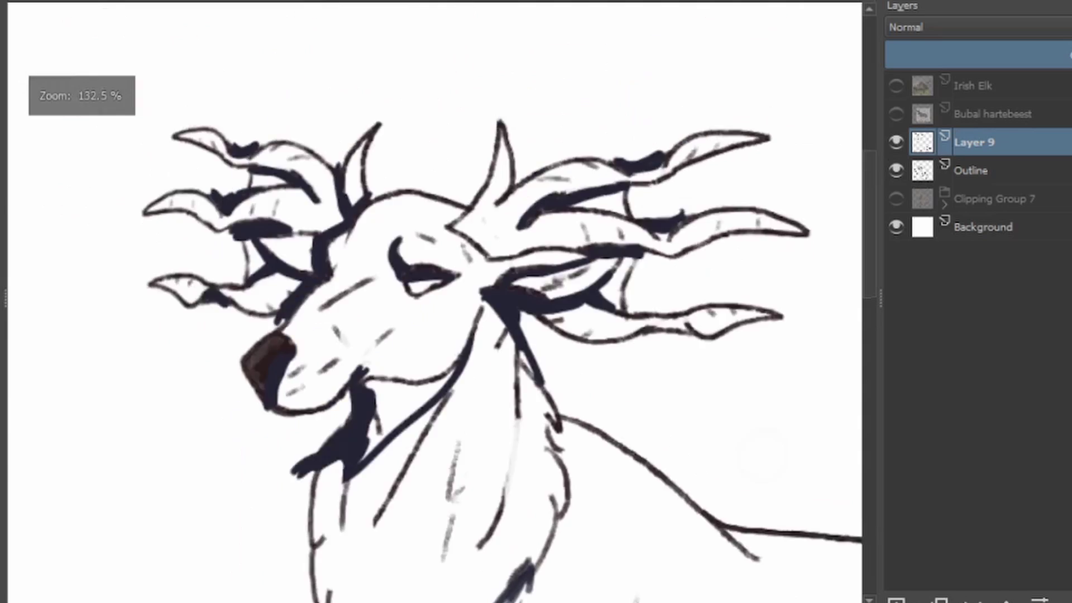
Step: Select the outlined shadow areas on the throat, belly, legs and tail and fill them with soft blue-black shading
{"action": "key", "text": "shift+BackSpace"}
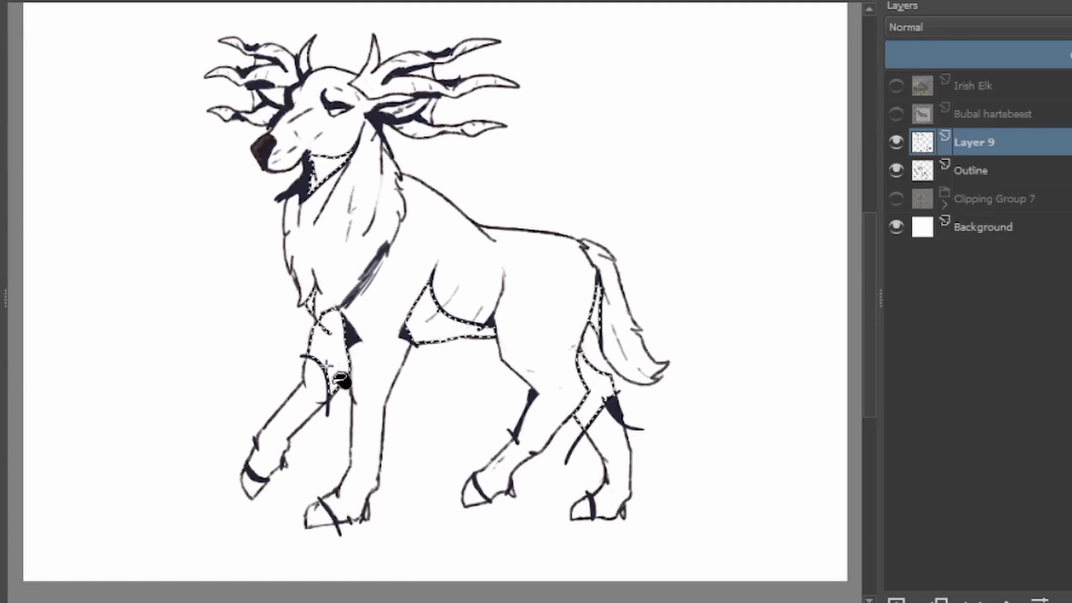
{"action": "key", "text": "F6"}
{"action": "key", "text": "F6"}
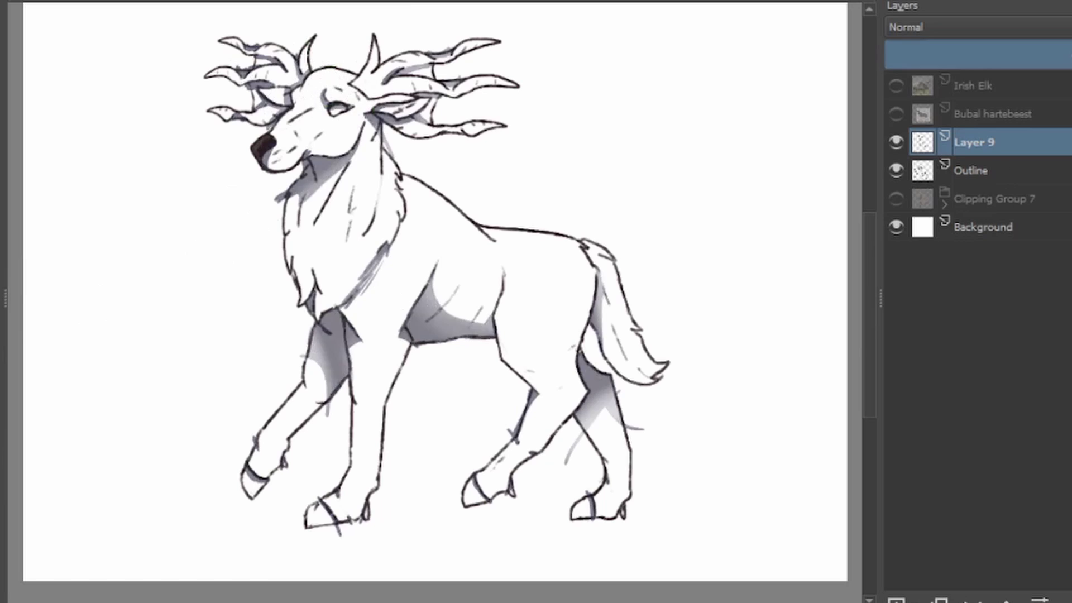
Step: Show Clipping Group 7, move the shadow layer into it and add a new layer above Outline
{"action": "left_click", "coordinate": [944, 204]}
{"action": "left_click", "coordinate": [896, 199]}
{"action": "left_click_drag", "start_coordinate": [974, 142], "coordinate": [983, 207]}
{"action": "left_click", "coordinate": [944, 178]}
{"action": "left_click", "coordinate": [896, 600]}
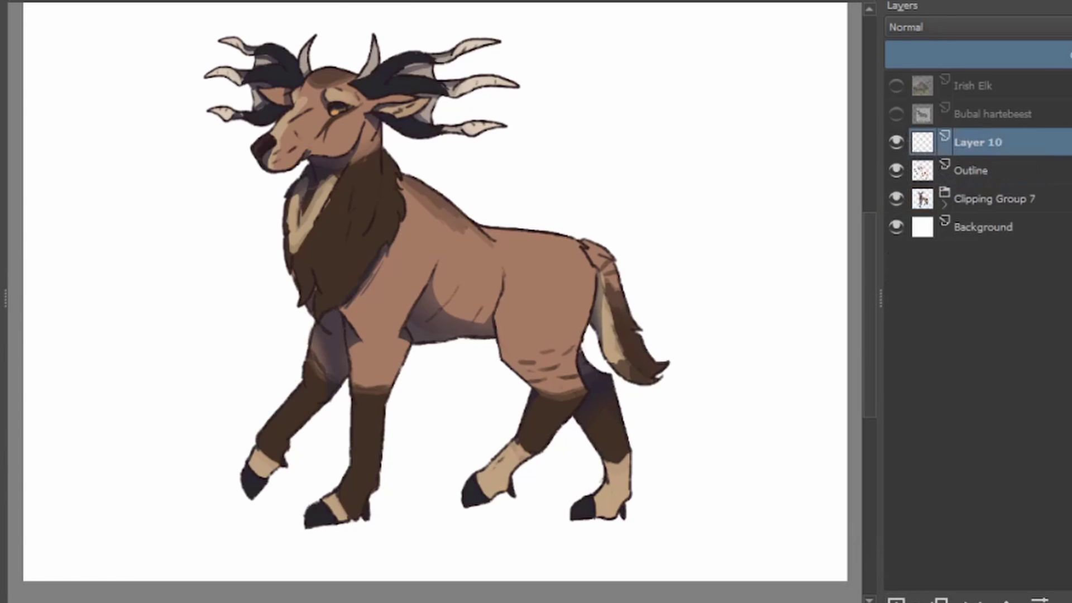
Step: Hide Clipping Group 7 and paint a soft cream glow over the back, rump, tail and antlers on Layer 10
{"action": "left_click", "coordinate": [896, 199]}
{"action": "left_click_drag", "start_coordinate": [497, 180], "coordinate": [490, 189]}
{"action": "key", "text": "Return"}
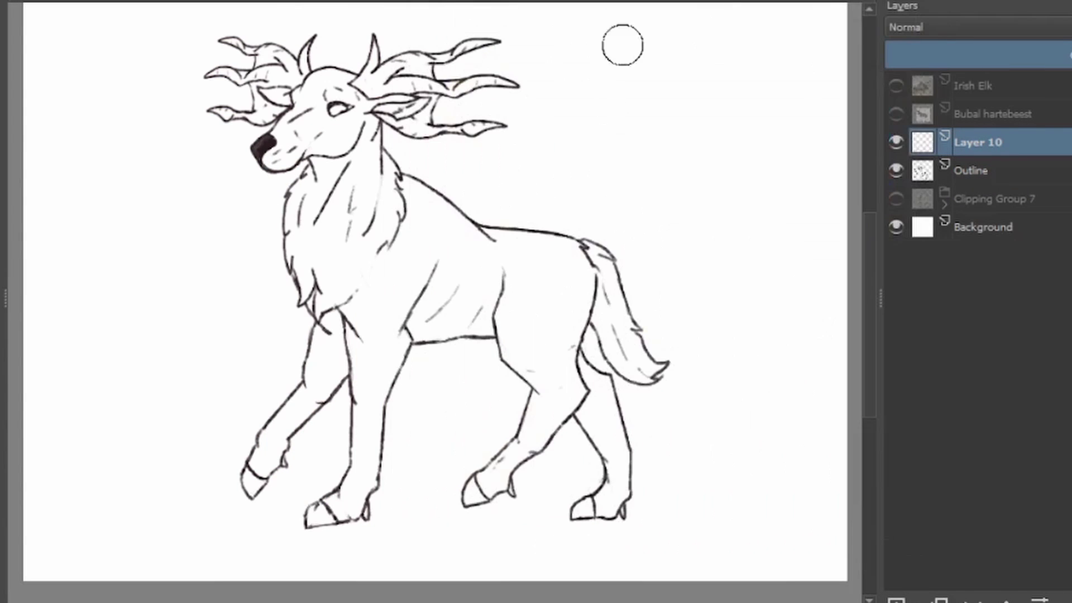
{"action": "mouse_move", "coordinate": [614, 223]}
{"action": "left_mouse_down"}
{"action": "mouse_move", "coordinate": [498, 316]}
{"action": "mouse_move", "coordinate": [665, 268]}
{"action": "mouse_move", "coordinate": [594, 323]}
{"action": "mouse_move", "coordinate": [237, 108]}
{"action": "left_mouse_up"}
{"action": "key", "text": "F6"}
Step: Paint a pale yellow rim highlight along the outer edge of the tail, over the rump and along the back
{"action": "scroll", "coordinate": [694, 292], "scroll_direction": "up", "scroll_amount": 5}
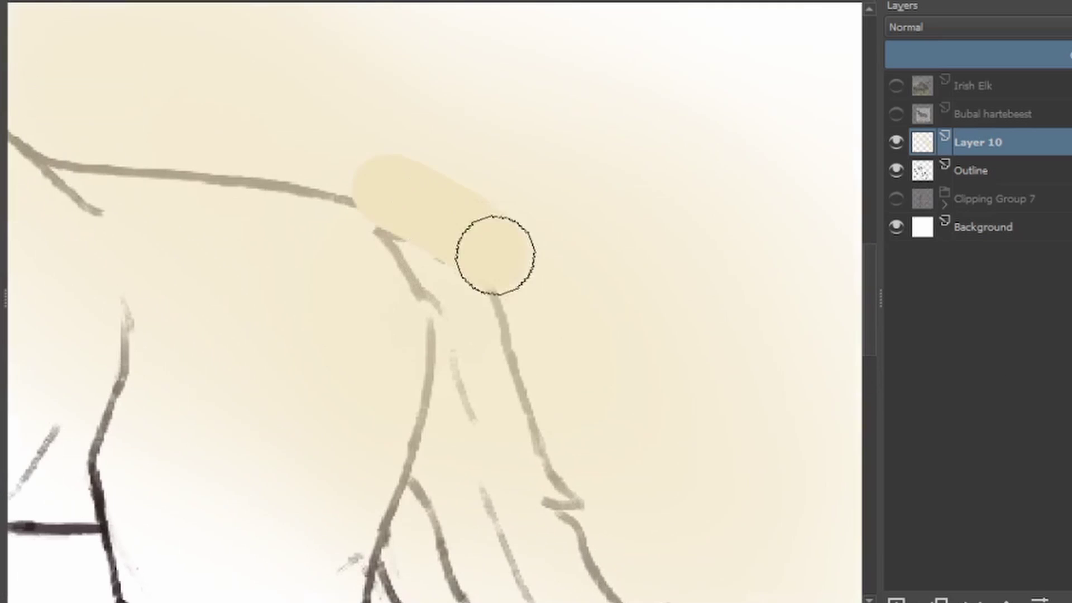
{"action": "left_click_drag", "start_coordinate": [383, 214], "coordinate": [534, 503]}
{"action": "scroll", "coordinate": [534, 502], "scroll_direction": "up", "scroll_amount": 3}
{"action": "left_click_drag", "start_coordinate": [837, 335], "coordinate": [364, 277]}
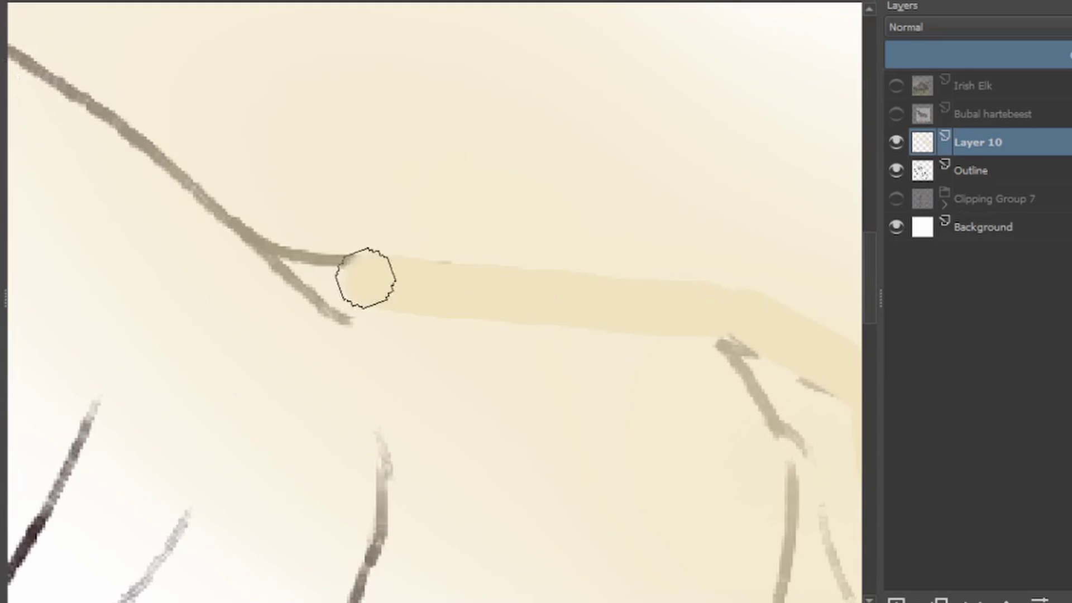
Step: Extend the pale yellow highlight up the shoulder hump and onto the rear edge of the mane
{"action": "scroll", "coordinate": [364, 278], "scroll_direction": "up", "scroll_amount": 3}
{"action": "left_click_drag", "start_coordinate": [251, 137], "coordinate": [538, 347]}
{"action": "scroll", "coordinate": [495, 329], "scroll_direction": "down", "scroll_amount": 1}
{"action": "left_click_drag", "start_coordinate": [468, 277], "coordinate": [495, 328]}
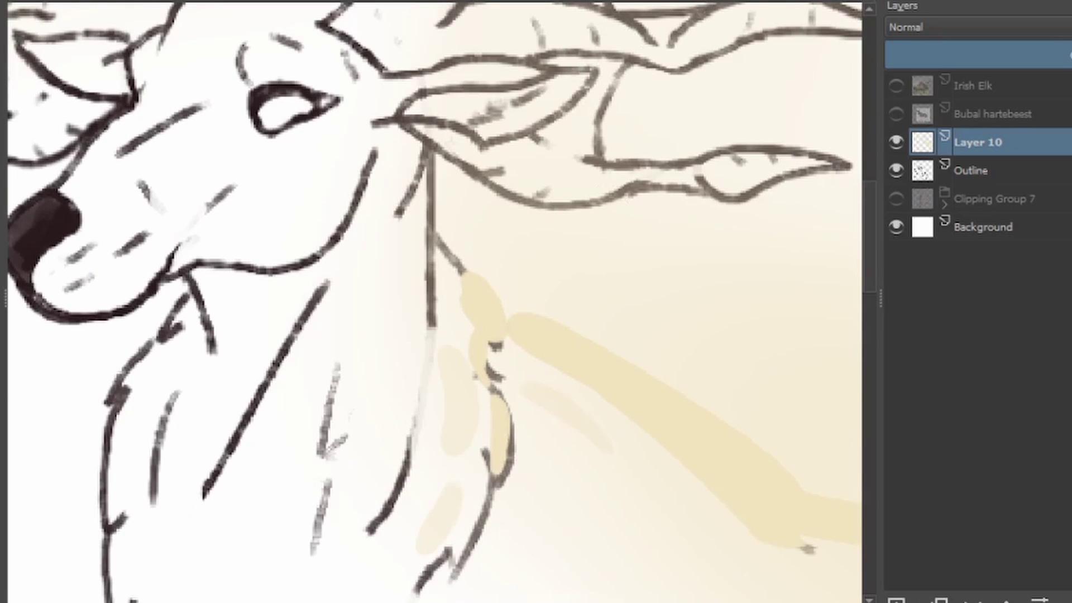
Step: Paint pale yellow highlights along the tops of the three tines on the antler behind the near ear
{"action": "scroll", "coordinate": [536, 301], "scroll_direction": "up", "scroll_amount": 2}
{"action": "scroll", "coordinate": [536, 302], "scroll_direction": "right", "scroll_amount": 3}
{"action": "left_click_drag", "start_coordinate": [425, 277], "coordinate": [594, 288]}
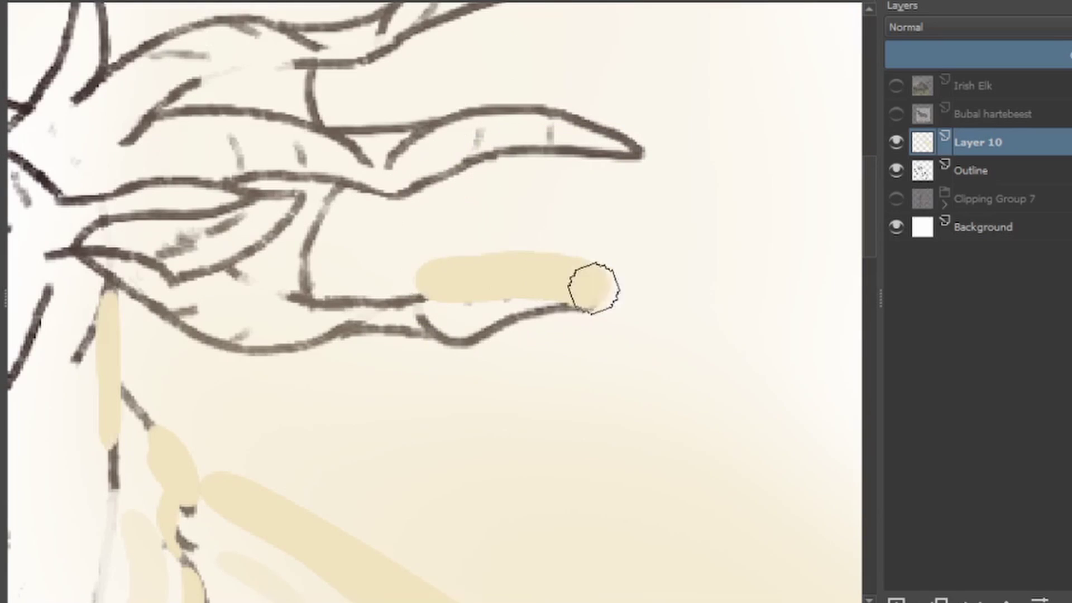
{"action": "scroll", "coordinate": [594, 288], "scroll_direction": "up", "scroll_amount": 2}
{"action": "left_click_drag", "start_coordinate": [395, 252], "coordinate": [610, 227]}
Step: Paint pale yellow highlights on the near ear and along the outer edge of the near horn
{"action": "scroll", "coordinate": [483, 277], "scroll_direction": "up", "scroll_amount": 2}
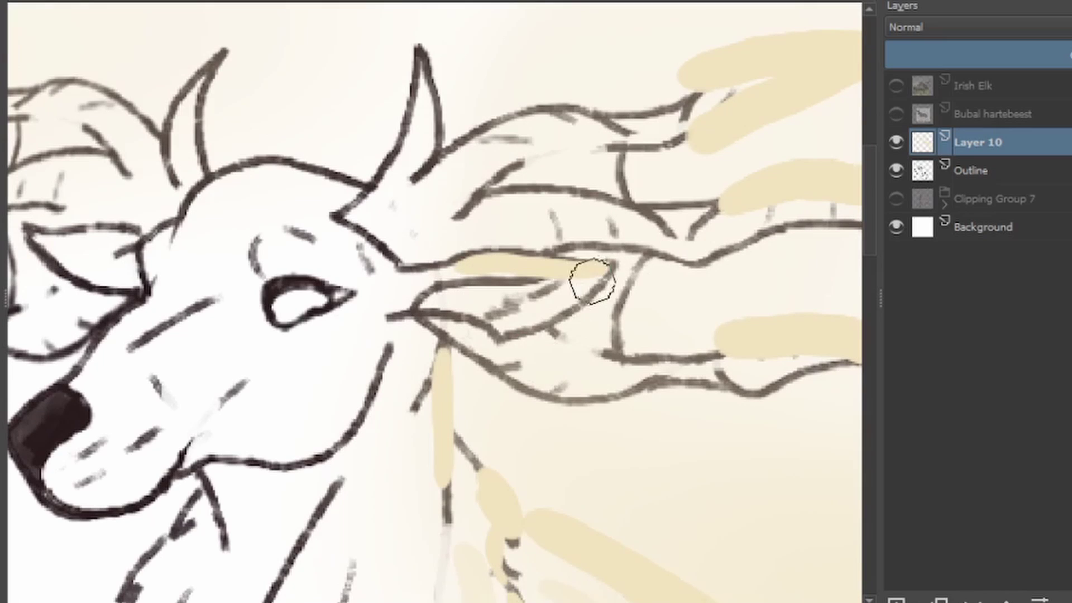
{"action": "left_click_drag", "start_coordinate": [508, 329], "coordinate": [593, 275]}
{"action": "left_click_drag", "start_coordinate": [423, 43], "coordinate": [438, 134]}
Step: Move Layer 10 into Clipping Group 7 above the shadow layer and show the group
{"action": "key", "text": "2"}
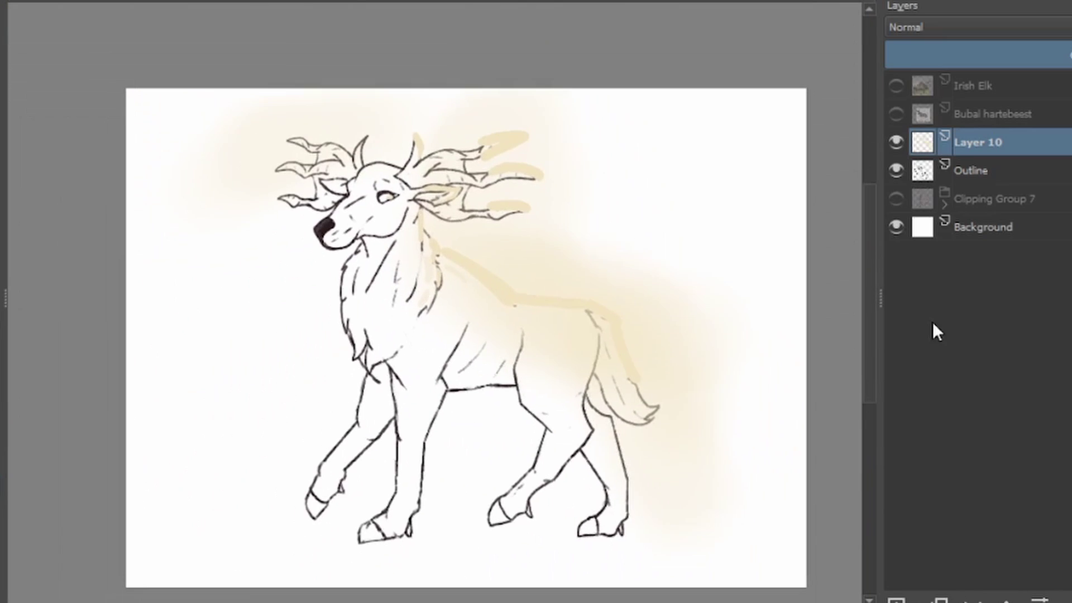
{"action": "left_click_drag", "start_coordinate": [977, 142], "coordinate": [997, 216]}
{"action": "left_click", "coordinate": [896, 170]}
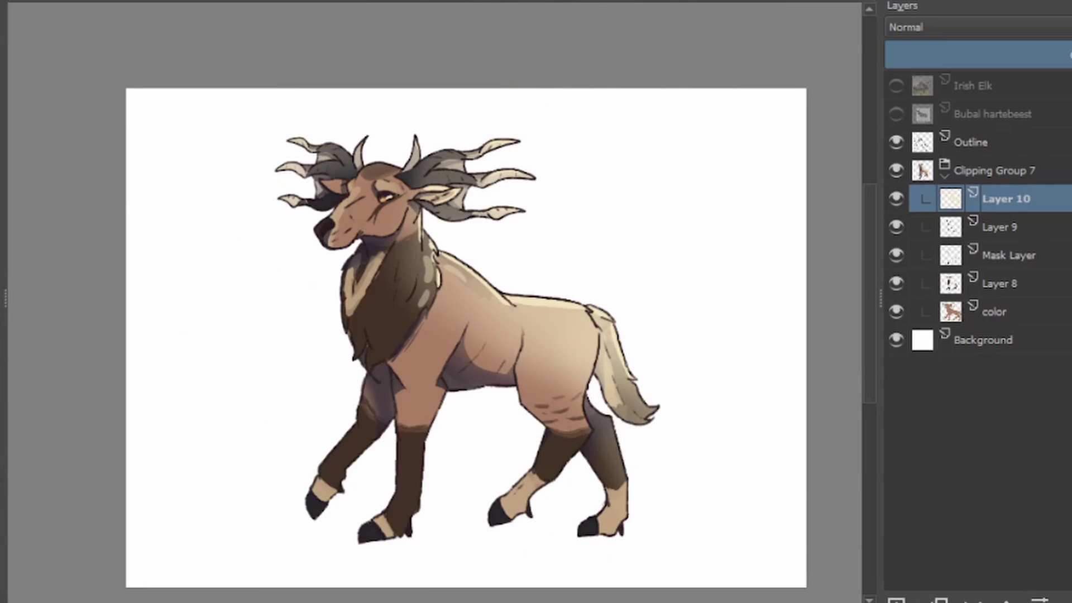
Step: Make Layer 9 active, collapse Clipping Group 7 and save the drawing as shaim
{"action": "key", "text": "Page_Down"}
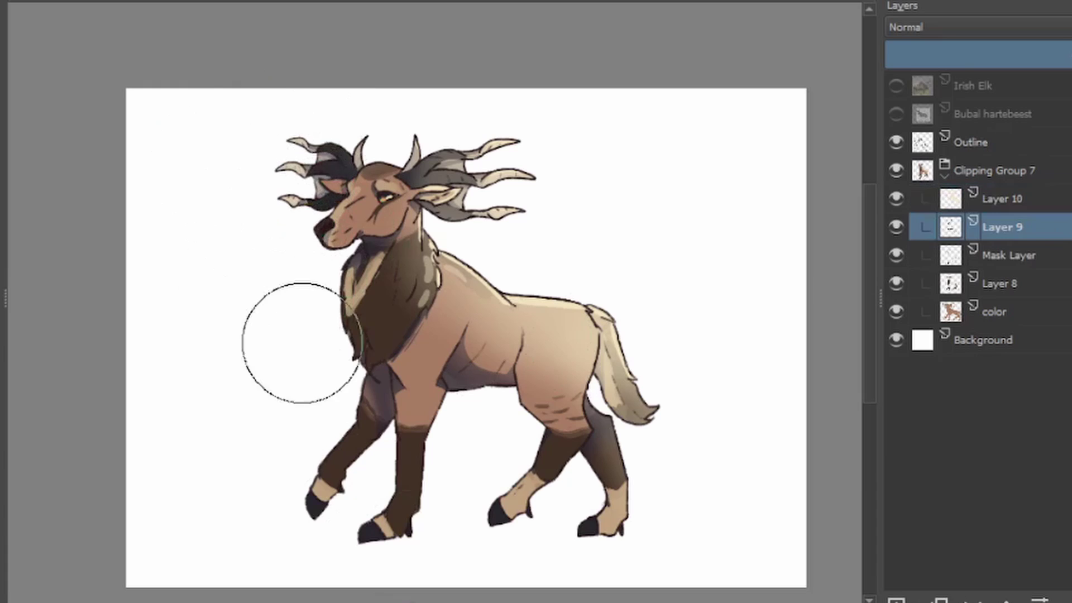
{"action": "left_click", "coordinate": [945, 178]}
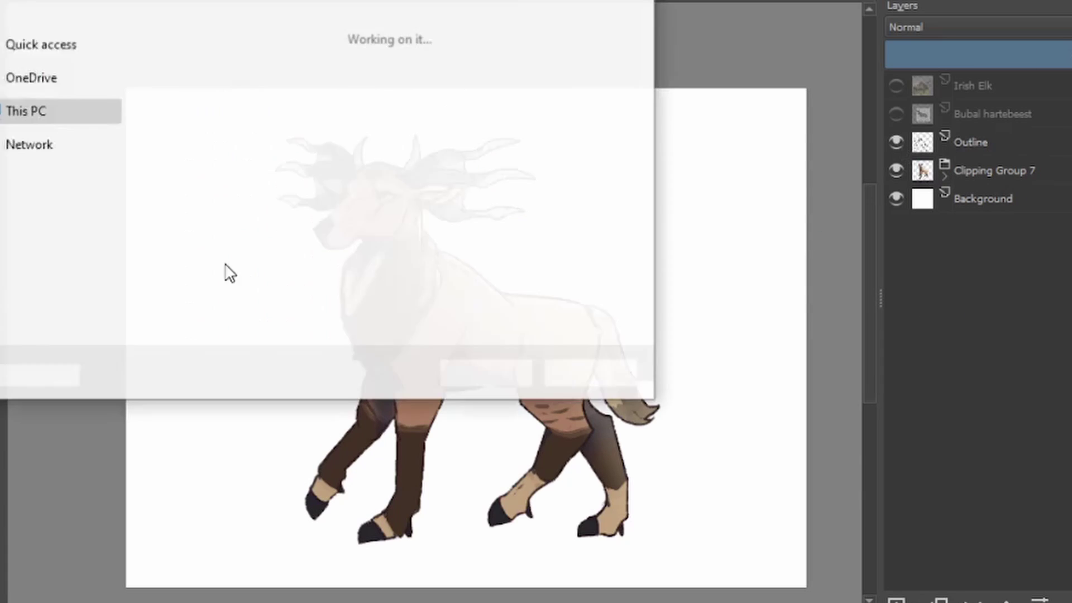
{"action": "left_click", "coordinate": [240, 330]}
{"action": "left_click", "coordinate": [139, 225]}
{"action": "type", "text": "shaim"}
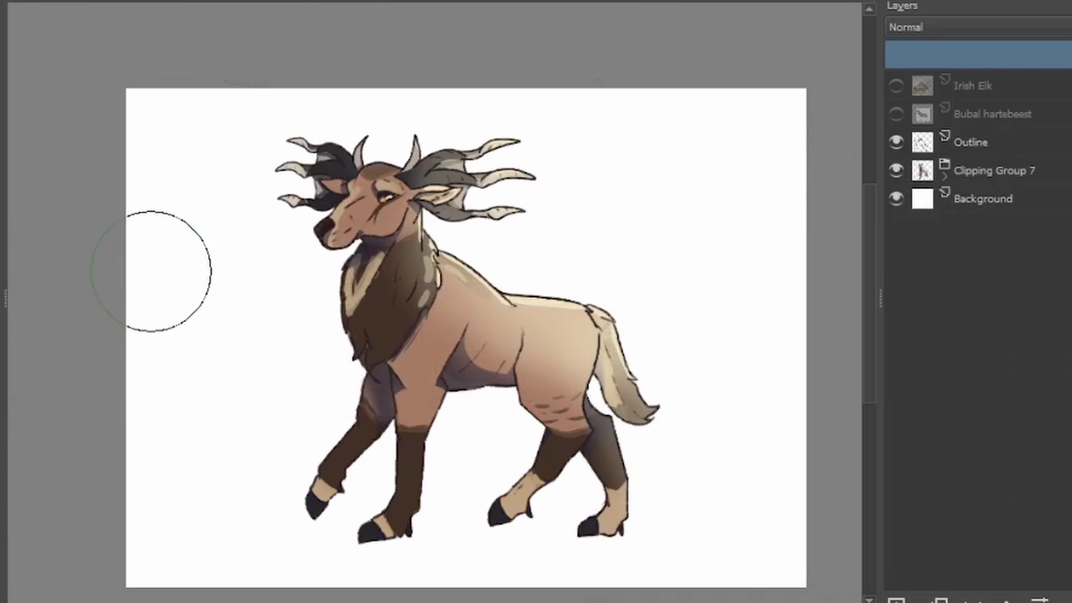
Step: Blend the hard pale highlights on the rear of the dark mane into soft shading on Layer 10
{"action": "left_click", "coordinate": [945, 176]}
{"action": "left_click", "coordinate": [1041, 208]}
{"action": "scroll", "coordinate": [391, 223], "scroll_direction": "up", "scroll_amount": 3}
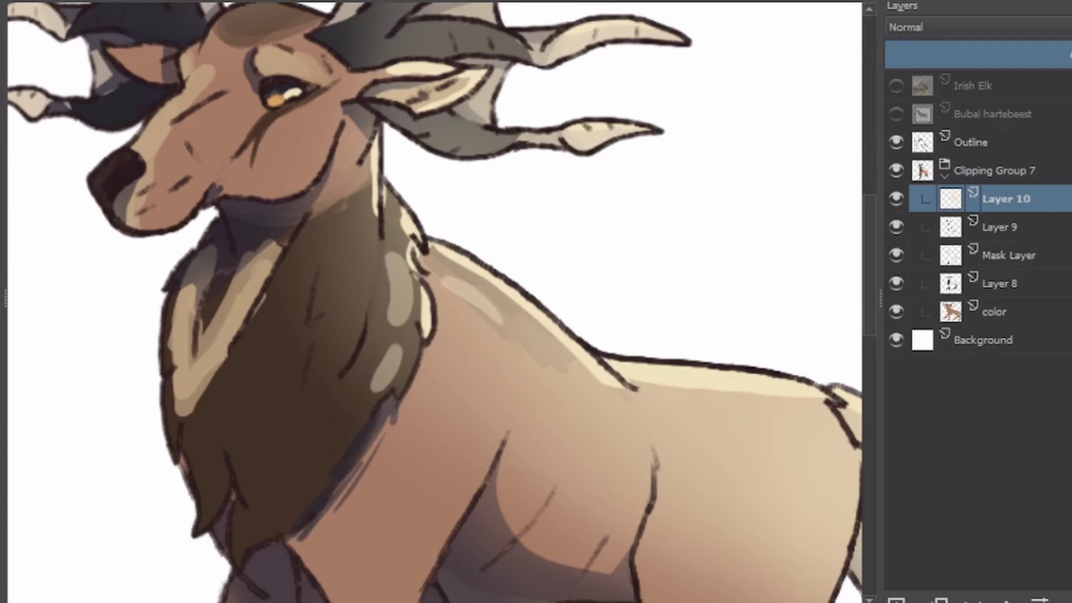
{"action": "left_click_drag", "start_coordinate": [391, 257], "coordinate": [358, 407]}
{"action": "mouse_move", "coordinate": [280, 220]}
{"action": "left_mouse_down"}
{"action": "mouse_move", "coordinate": [359, 323]}
{"action": "mouse_move", "coordinate": [458, 212]}
{"action": "left_mouse_up"}
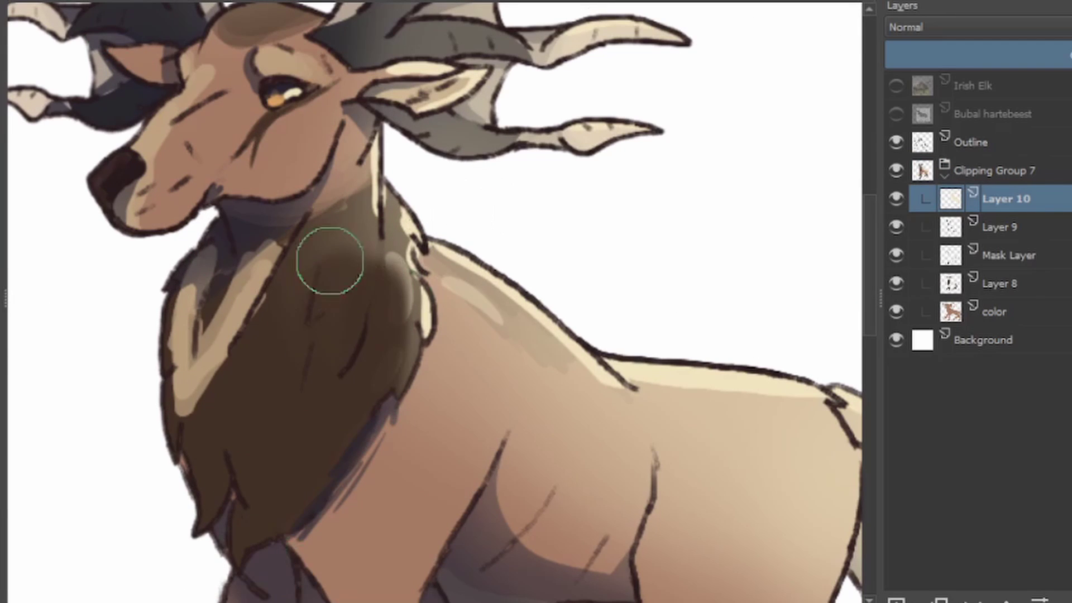
Step: Save the drawing with the softened mane highlights over the existing file
{"action": "key", "text": "2"}
{"action": "key", "text": "ctrl+shift+s"}
{"action": "left_click", "coordinate": [445, 149]}
{"action": "left_click", "coordinate": [485, 374]}
{"action": "left_click", "coordinate": [722, 292]}
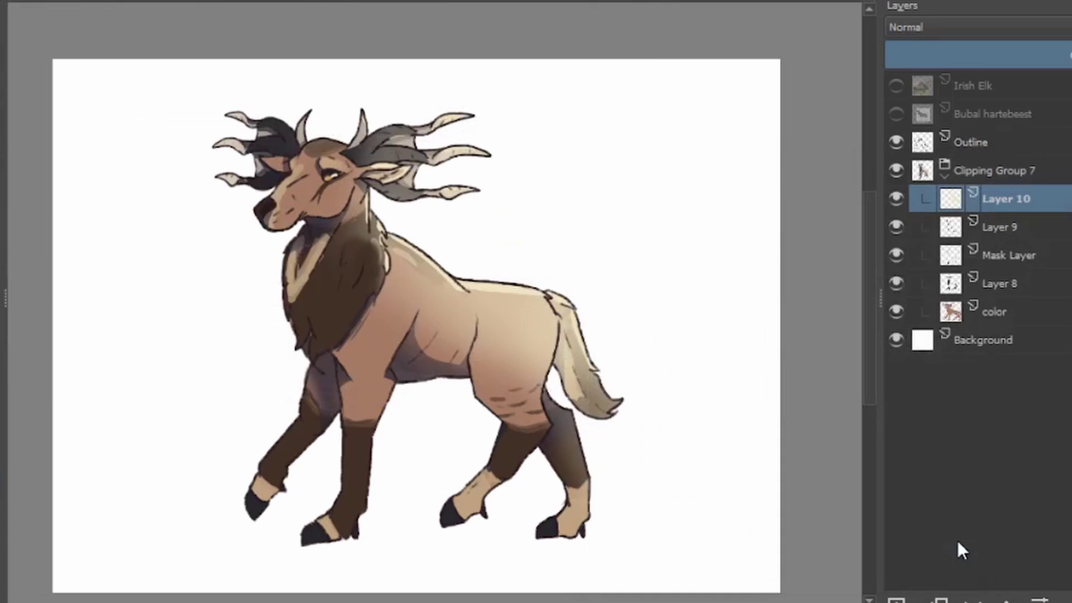
Step: Hide Clipping Group 7 and sketch a pink ground line and tree on a new layer above the Background
{"action": "left_click", "coordinate": [944, 177]}
{"action": "left_click", "coordinate": [896, 171]}
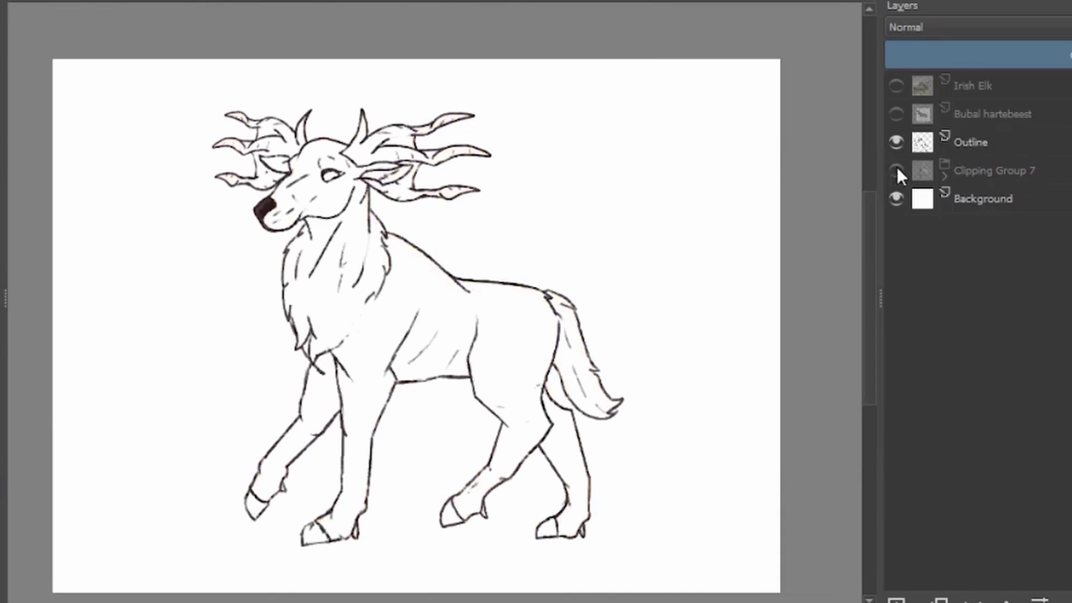
{"action": "left_click", "coordinate": [897, 598]}
{"action": "key", "text": "F6"}
{"action": "key", "text": "F6"}
{"action": "key", "text": "minus"}
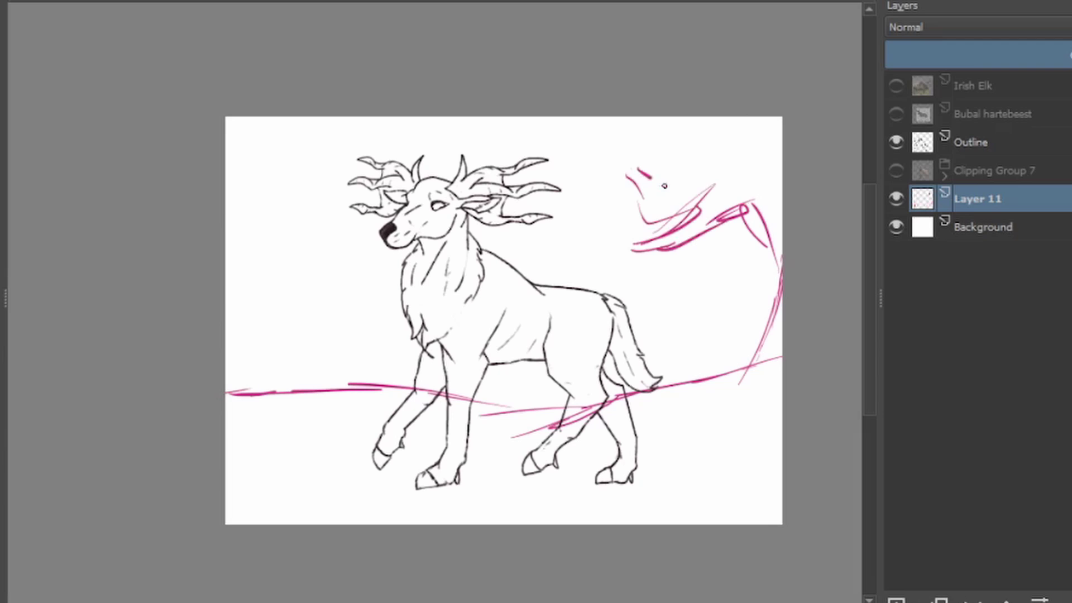
Step: Choose a muted yellow-green paint colour for the ground with the Background layer active
{"action": "left_click", "coordinate": [982, 227]}
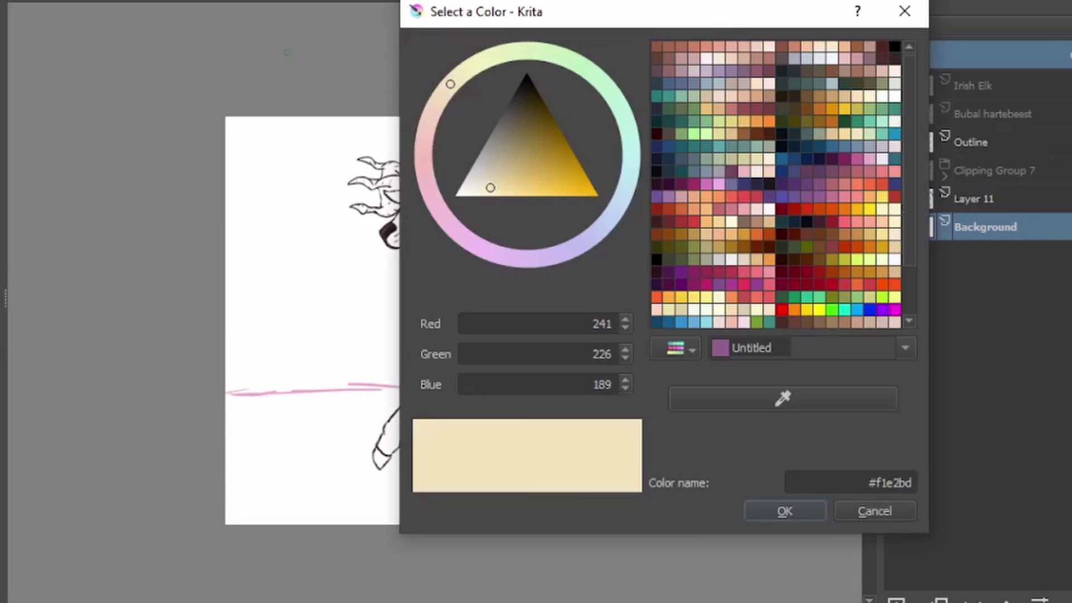
{"action": "left_click", "coordinate": [477, 63]}
{"action": "left_click", "coordinate": [507, 176]}
{"action": "key", "text": "Return"}
Step: Try painting a soft yellow-green ground behind the creature on the Background layer and erasing an area around the tail
{"action": "key", "text": "F6"}
{"action": "left_click", "coordinate": [582, 79]}
{"action": "left_click_drag", "start_coordinate": [446, 425], "coordinate": [447, 391]}
{"action": "key", "text": "e"}
{"action": "left_click_drag", "start_coordinate": [614, 290], "coordinate": [729, 275]}
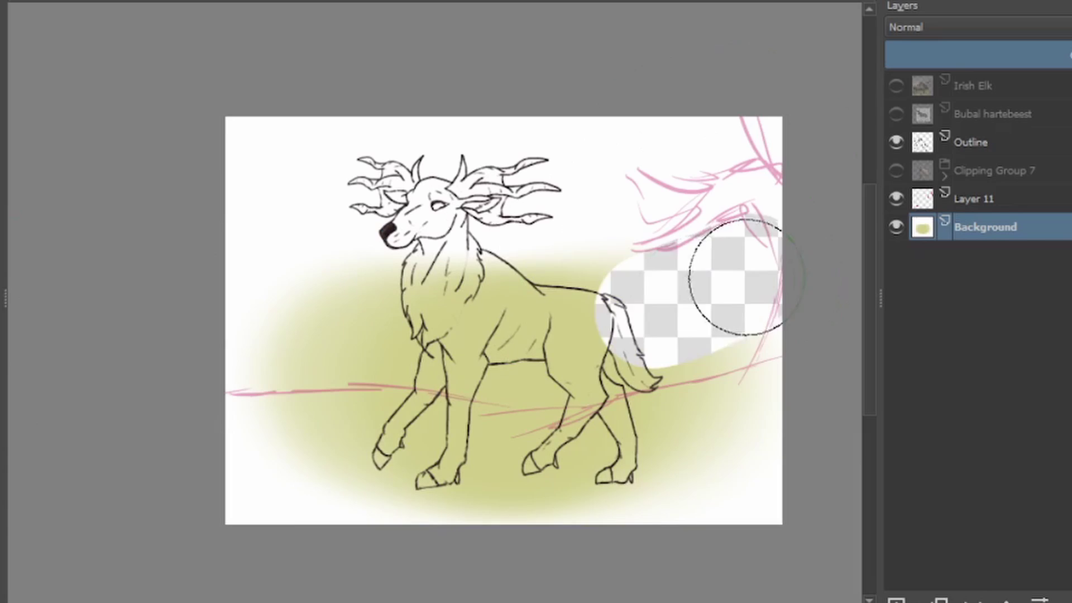
Step: Undo the ground painting and place Layer 11 beneath the Background layer with the outline hidden
{"action": "key", "text": "ctrl+z"}
{"action": "key", "text": "ctrl+z"}
{"action": "key", "text": "ctrl+z"}
{"action": "left_click", "coordinate": [1035, 197]}
{"action": "key", "text": "ctrl+z"}
{"action": "key", "text": "ctrl+z"}
{"action": "key", "text": "ctrl+z"}
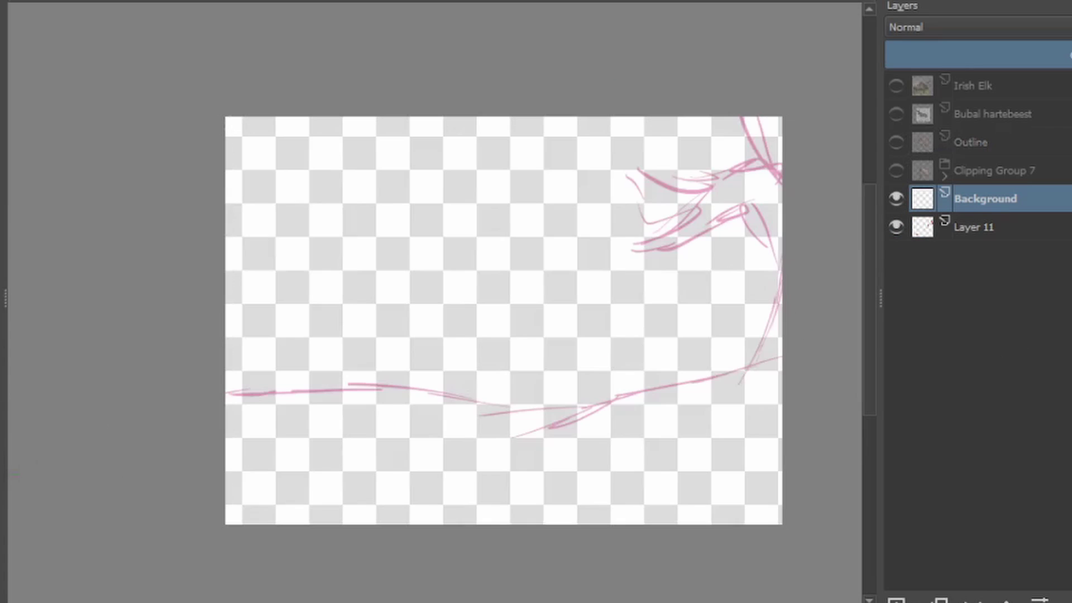
Step: Fill all of Layer 11 with the muted yellow-green
{"action": "left_click", "coordinate": [1033, 230]}
{"action": "key", "text": "f"}
{"action": "left_click", "coordinate": [773, 350]}
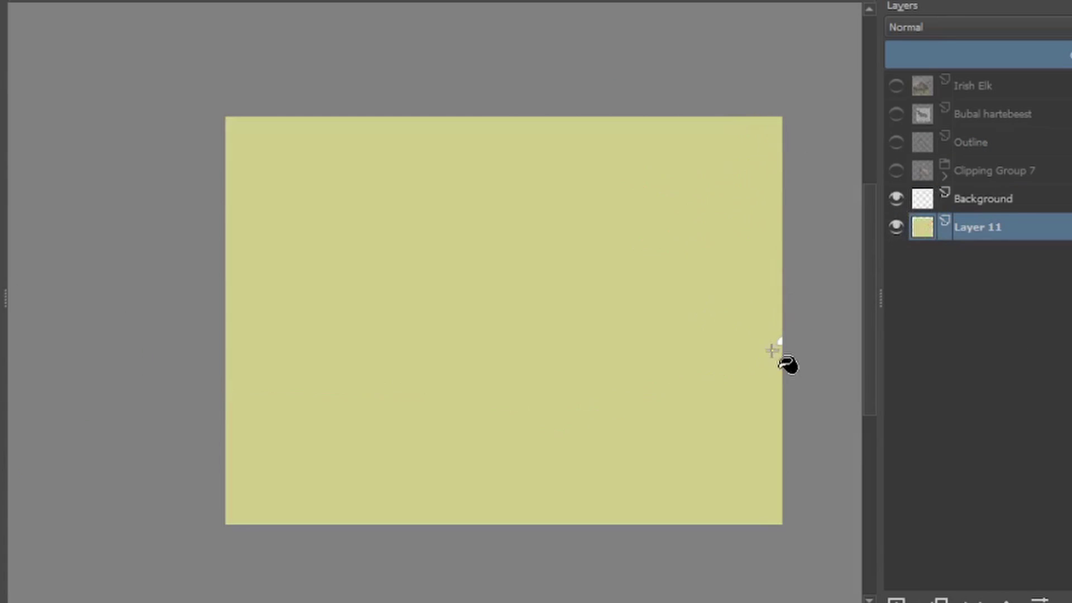
Step: Paint a light aqua sky above a gently curved horizon on Layer 11
{"action": "left_click", "coordinate": [622, 144]}
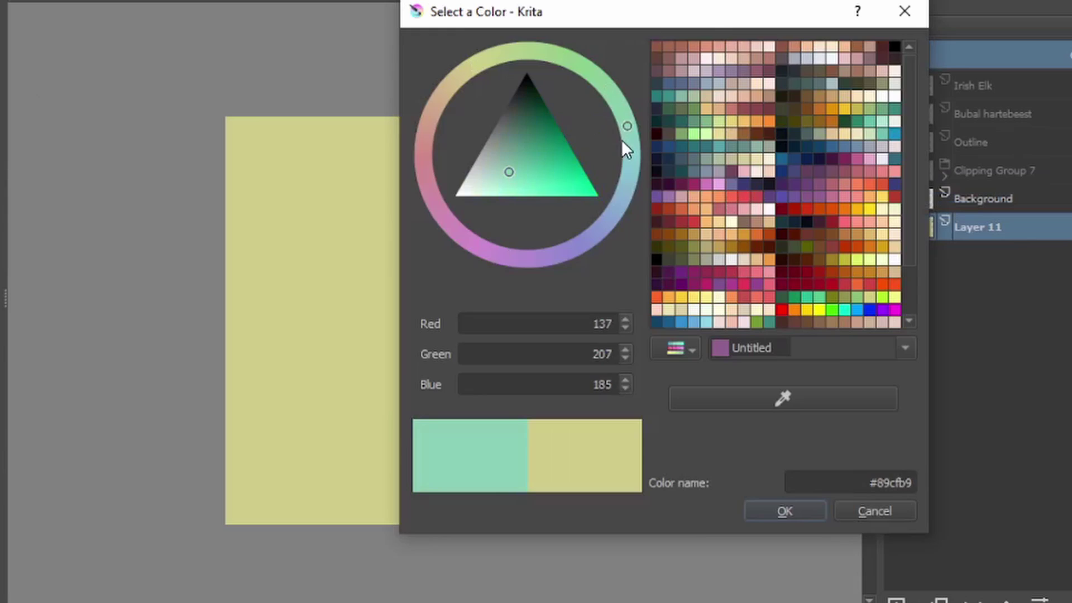
{"action": "key", "text": "Return"}
{"action": "key", "text": "b"}
{"action": "mouse_move", "coordinate": [809, 120]}
{"action": "left_mouse_down"}
{"action": "mouse_move", "coordinate": [701, 200]}
{"action": "mouse_move", "coordinate": [451, 187]}
{"action": "mouse_move", "coordinate": [494, 155]}
{"action": "mouse_move", "coordinate": [762, 287]}
{"action": "left_mouse_up"}
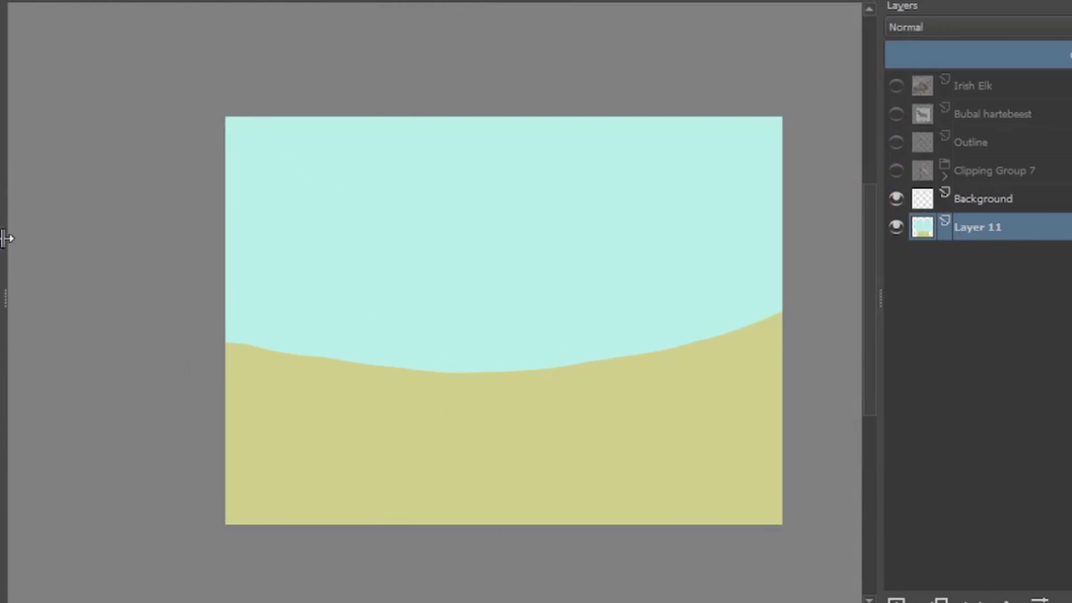
Step: Select the sky area and paint a brown tree trunk with bare branches rising from the hill within it
{"action": "left_click", "coordinate": [6, 239]}
{"action": "left_click", "coordinate": [508, 112]}
{"action": "key", "text": "Return"}
{"action": "left_click", "coordinate": [272, 340]}
{"action": "left_click_drag", "start_coordinate": [592, 119], "coordinate": [695, 338]}
{"action": "mouse_move", "coordinate": [667, 167]}
{"action": "left_mouse_down"}
{"action": "mouse_move", "coordinate": [581, 144]}
{"action": "mouse_move", "coordinate": [570, 185]}
{"action": "mouse_move", "coordinate": [540, 181]}
{"action": "left_mouse_up"}
{"action": "mouse_move", "coordinate": [689, 226]}
{"action": "left_mouse_down"}
{"action": "mouse_move", "coordinate": [578, 220]}
{"action": "mouse_move", "coordinate": [637, 238]}
{"action": "left_mouse_up"}
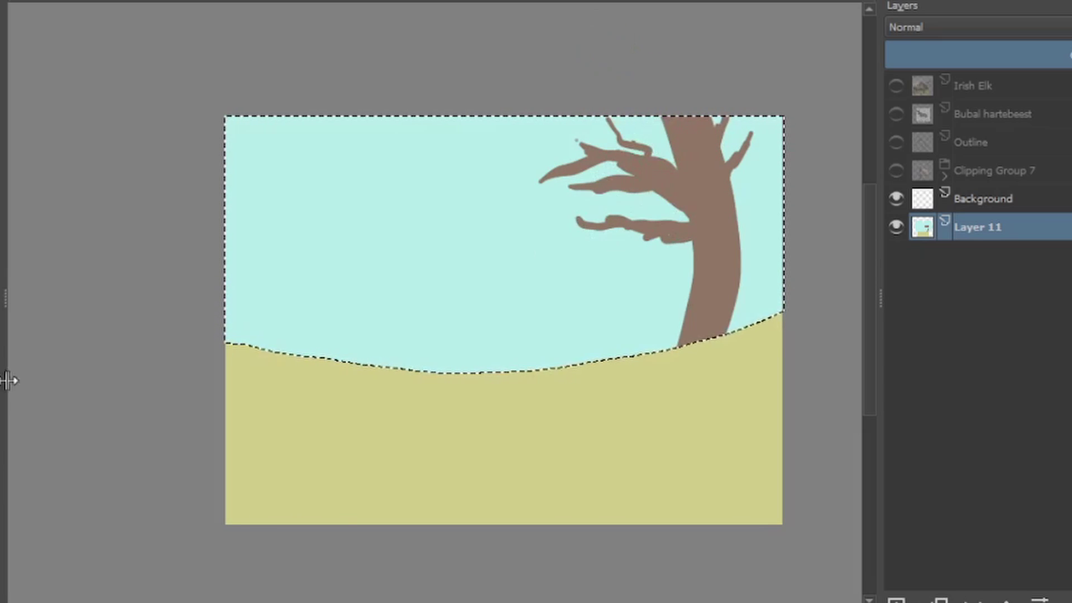
Step: Clear the sky selection and softly fade the edges of the landscape on Layer 11
{"action": "key", "text": "ctrl+shift+a"}
{"action": "left_click", "coordinate": [897, 142]}
{"action": "mouse_move", "coordinate": [279, 335]}
{"action": "left_mouse_down"}
{"action": "mouse_move", "coordinate": [782, 481]}
{"action": "mouse_move", "coordinate": [693, 56]}
{"action": "mouse_move", "coordinate": [725, 447]}
{"action": "left_mouse_up"}
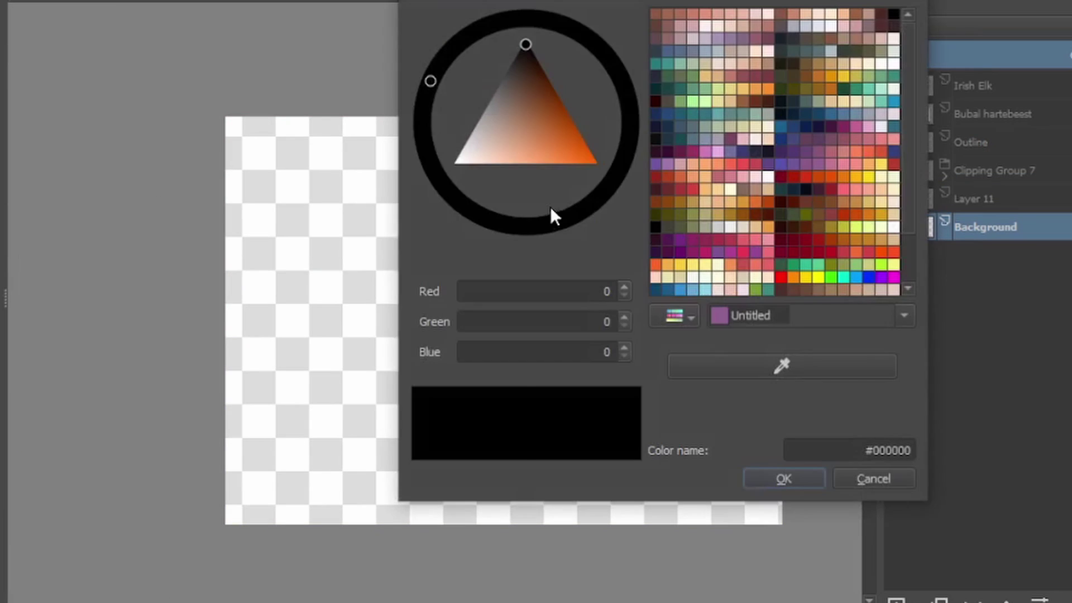
Step: Set the paint colour to #172625 and show Layer 11, Clipping Group 7 and the Outline
{"action": "left_click_drag", "start_coordinate": [550, 215], "coordinate": [630, 119]}
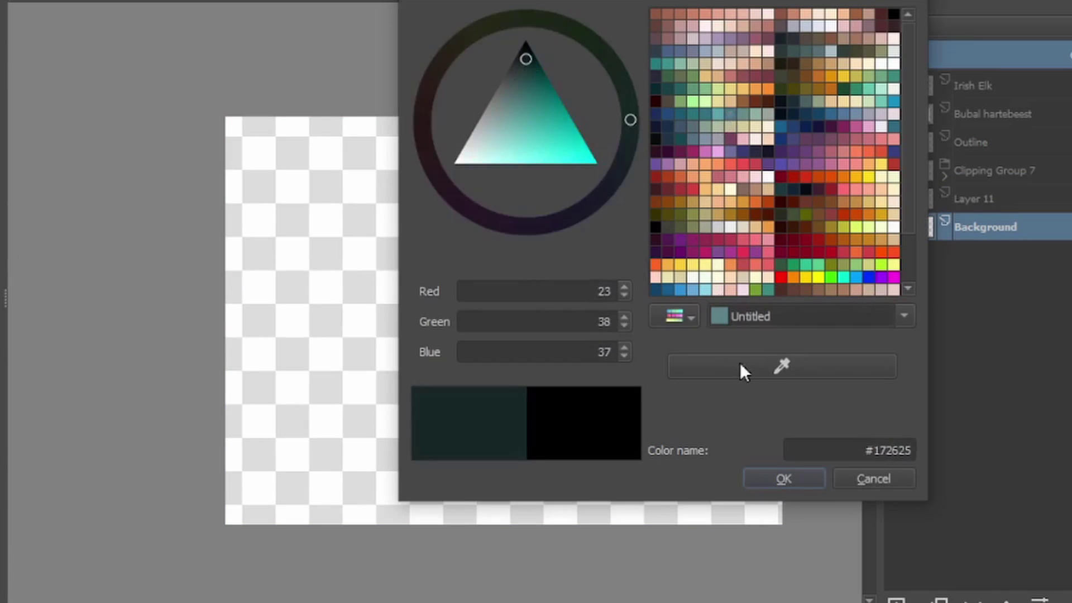
{"action": "key", "text": "Return"}
{"action": "left_click_drag", "start_coordinate": [896, 198], "coordinate": [900, 148]}
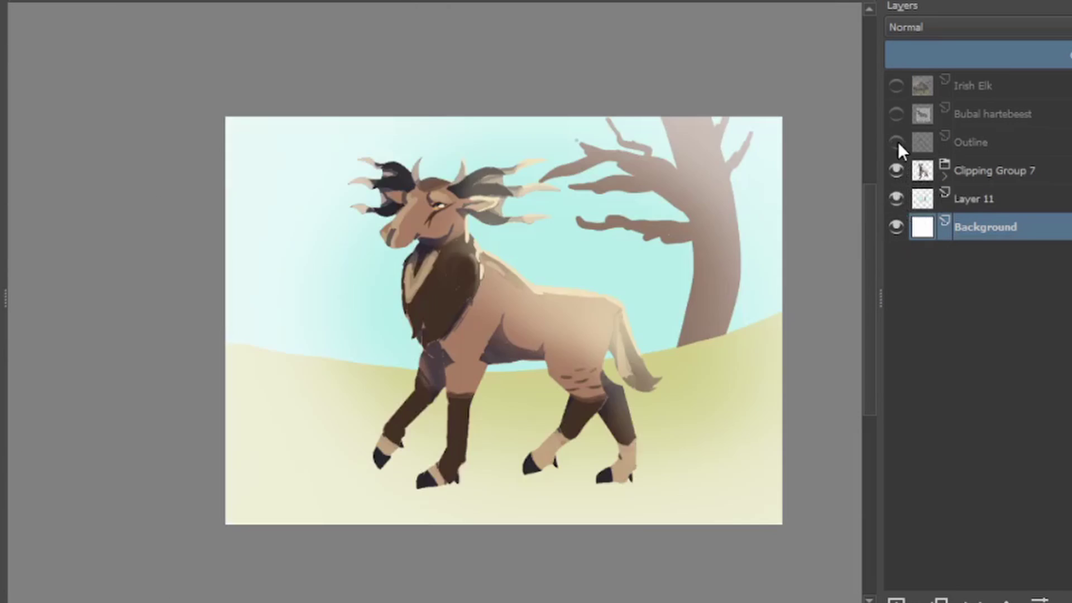
{"action": "left_click", "coordinate": [896, 142]}
Step: Fade the tree's outer side and the adjoining hill on Layer 11, and crop both sides of the canvas narrower
{"action": "left_click_drag", "start_coordinate": [742, 167], "coordinate": [802, 324]}
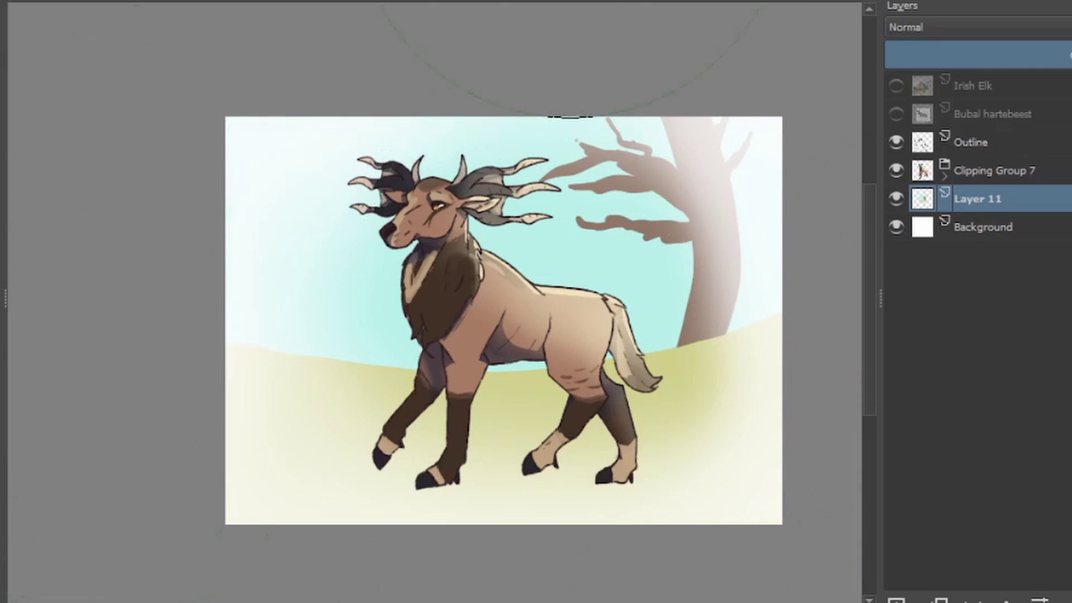
{"action": "mouse_move", "coordinate": [977, 54]}
{"action": "left_mouse_down"}
{"action": "mouse_move", "coordinate": [921, 58]}
{"action": "mouse_move", "coordinate": [1066, 54]}
{"action": "left_mouse_up"}
{"action": "mouse_move", "coordinate": [698, 179]}
{"action": "left_mouse_down"}
{"action": "mouse_move", "coordinate": [725, 110]}
{"action": "mouse_move", "coordinate": [694, 78]}
{"action": "left_mouse_up"}
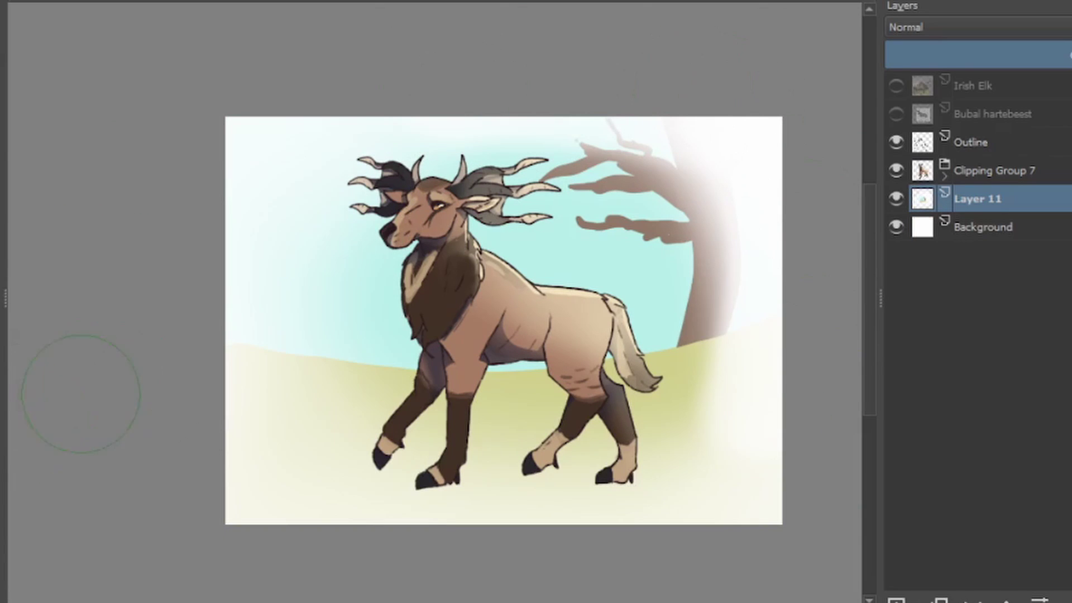
{"action": "key", "text": "ctrl+a"}
{"action": "left_click", "coordinate": [143, 37]}
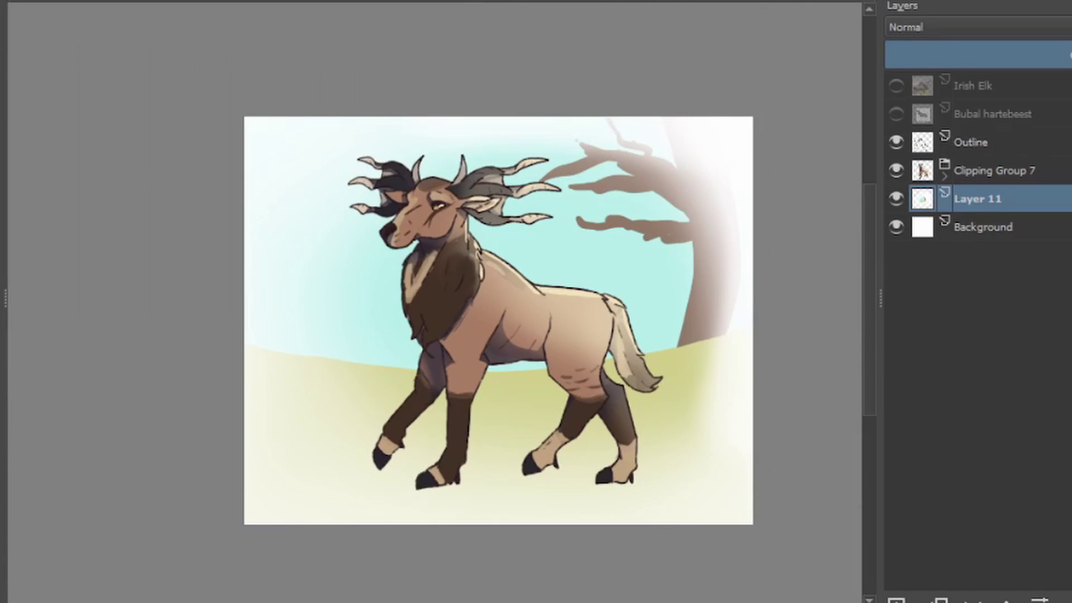
Step: Write a small dark green signature between the hind legs on the Outline layer, undoing a misplaced stroke
{"action": "left_click", "coordinate": [971, 142]}
{"action": "scroll", "coordinate": [545, 445], "scroll_direction": "up", "scroll_amount": 6}
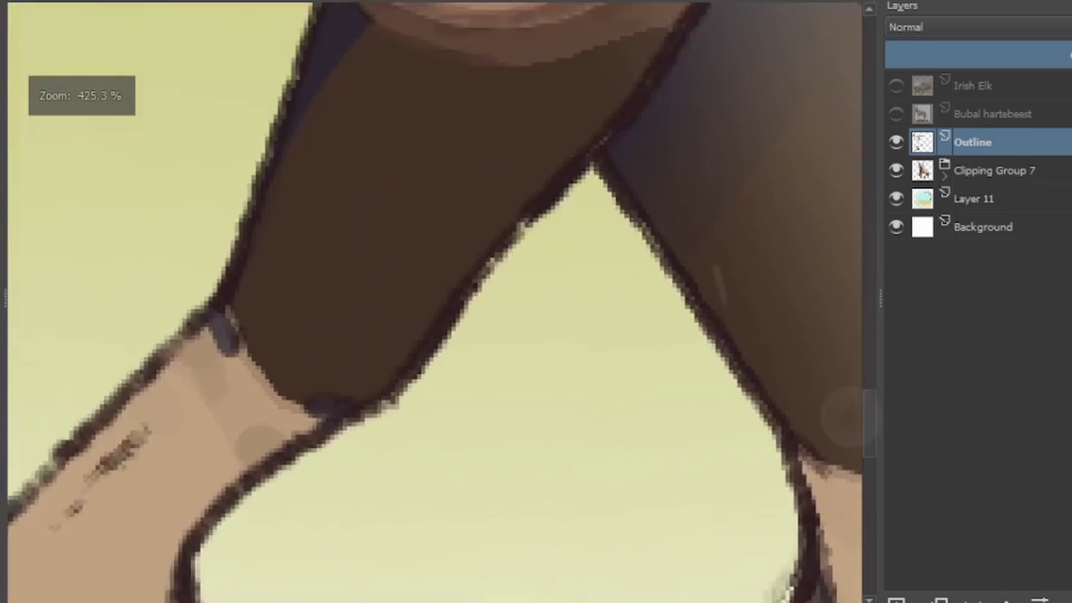
{"action": "mouse_move", "coordinate": [411, 235]}
{"action": "left_mouse_down"}
{"action": "mouse_move", "coordinate": [357, 262]}
{"action": "mouse_move", "coordinate": [391, 323]}
{"action": "left_mouse_up"}
{"action": "key", "text": "ctrl+z"}
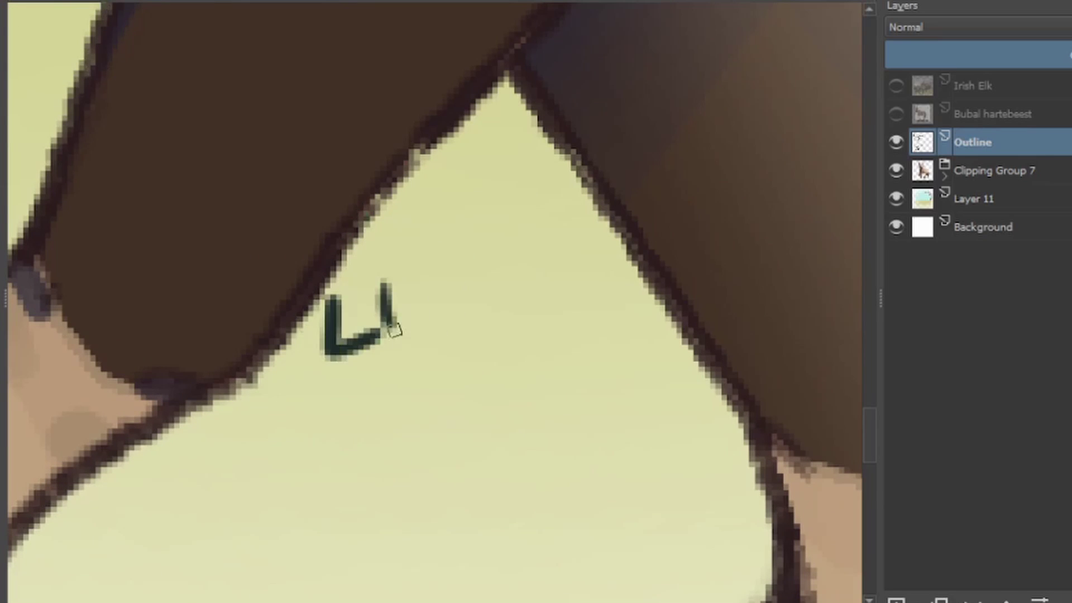
Step: Export the finished picture as a PNG image named Irish Hart
{"action": "key", "text": "2"}
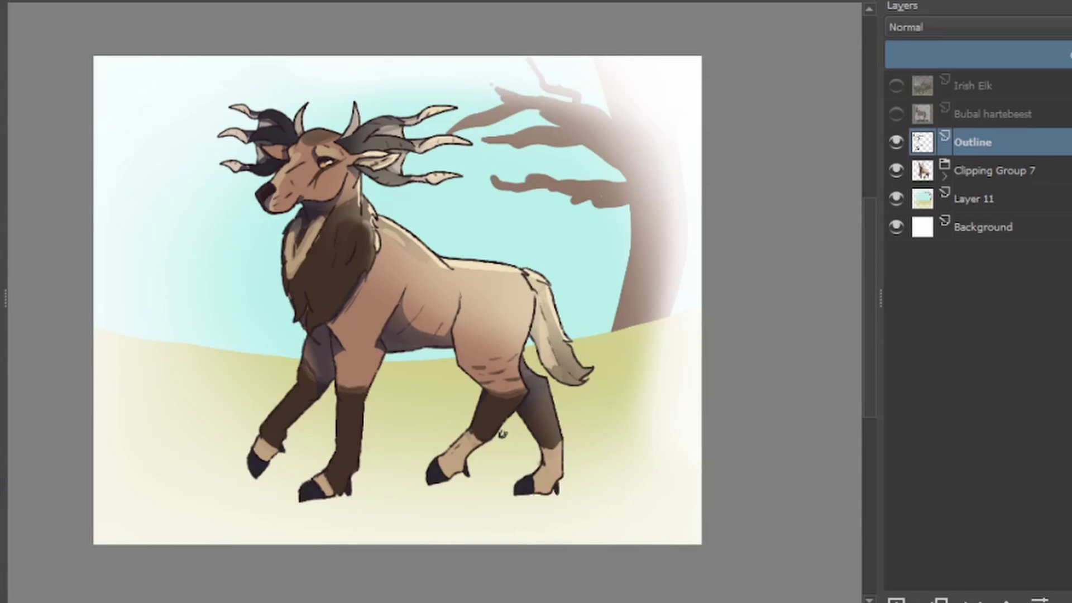
{"action": "key", "text": "ctrl+shift+e"}
{"action": "type", "text": "Irish Hart"}
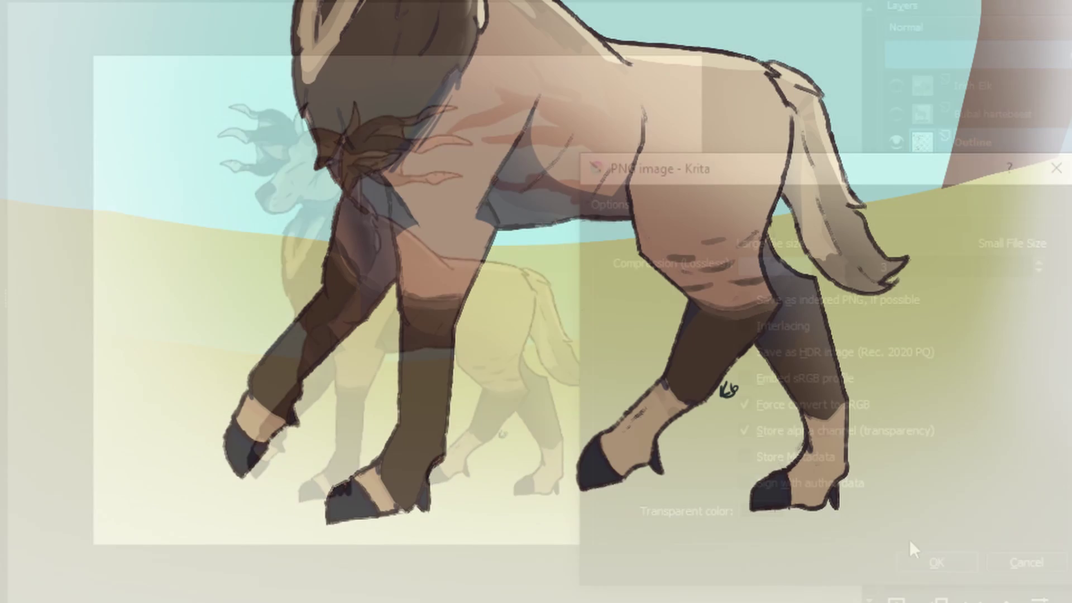